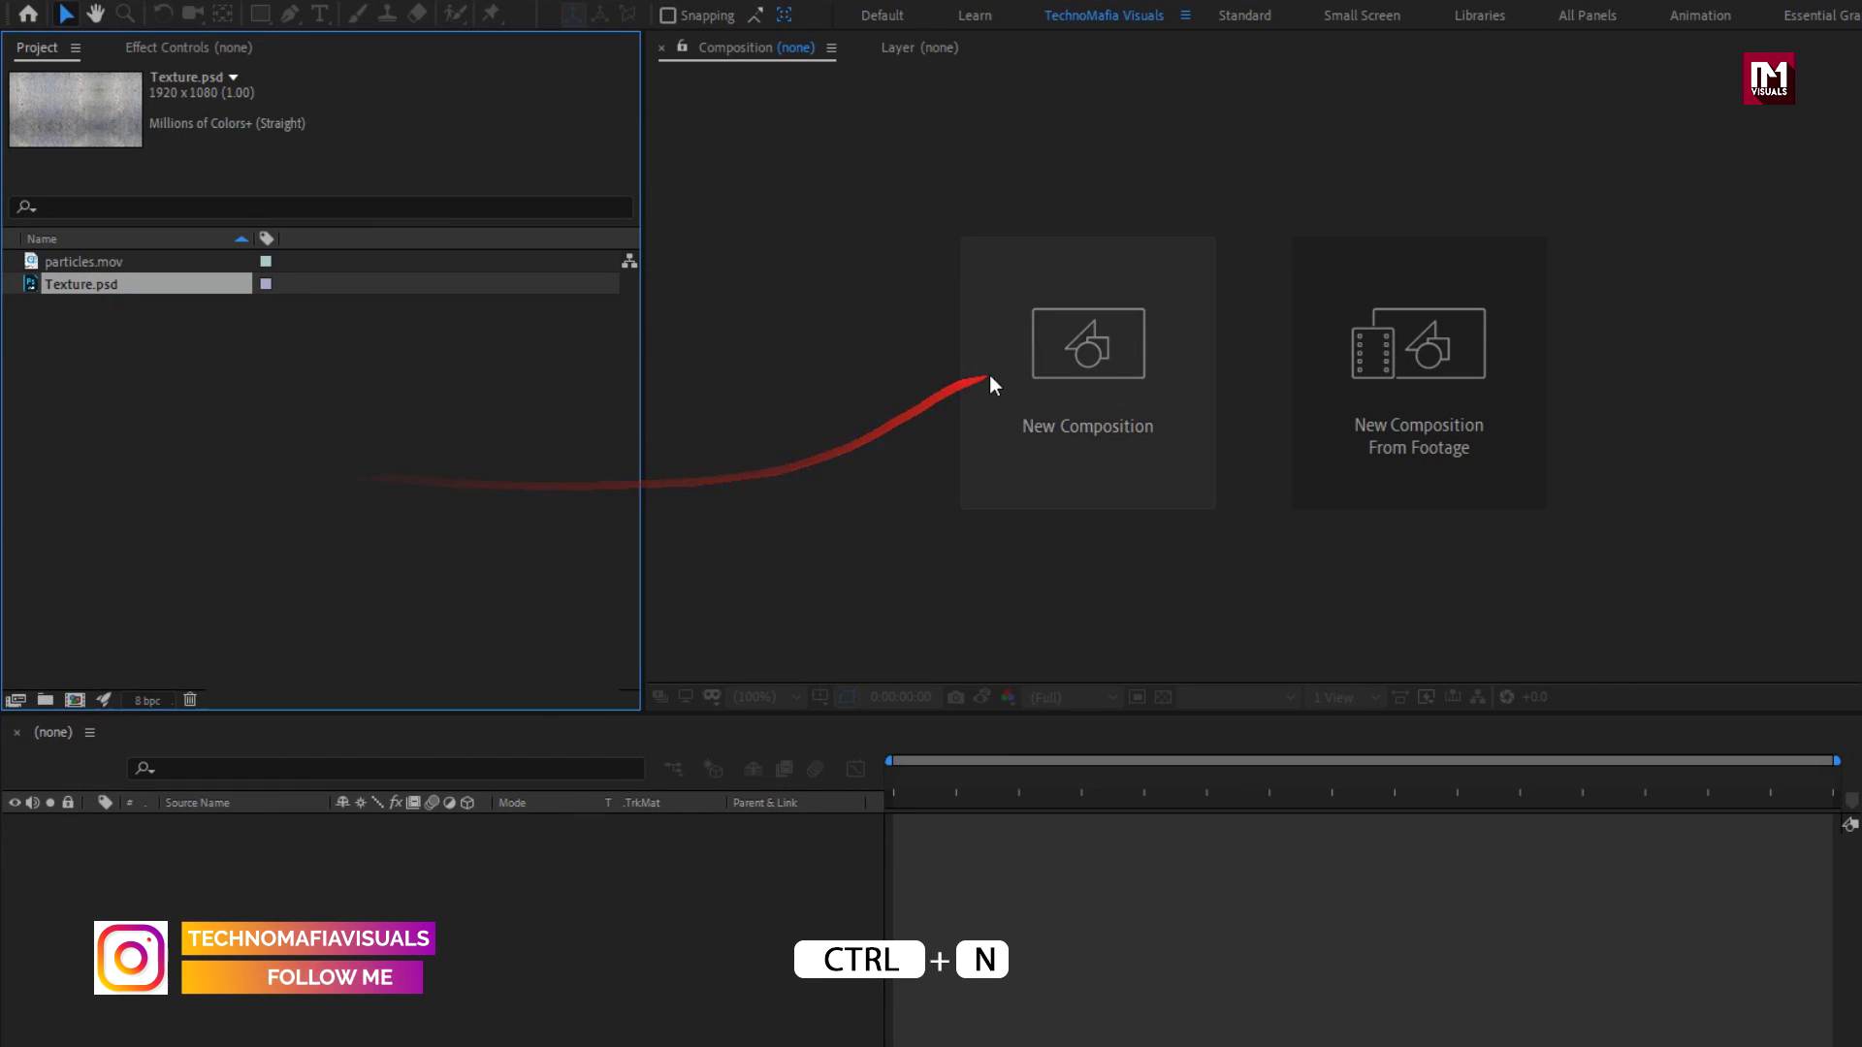
Step: Name the new 1080p composition Trailer_Title and set its duration to 0:00:03:00
type("Trailer")
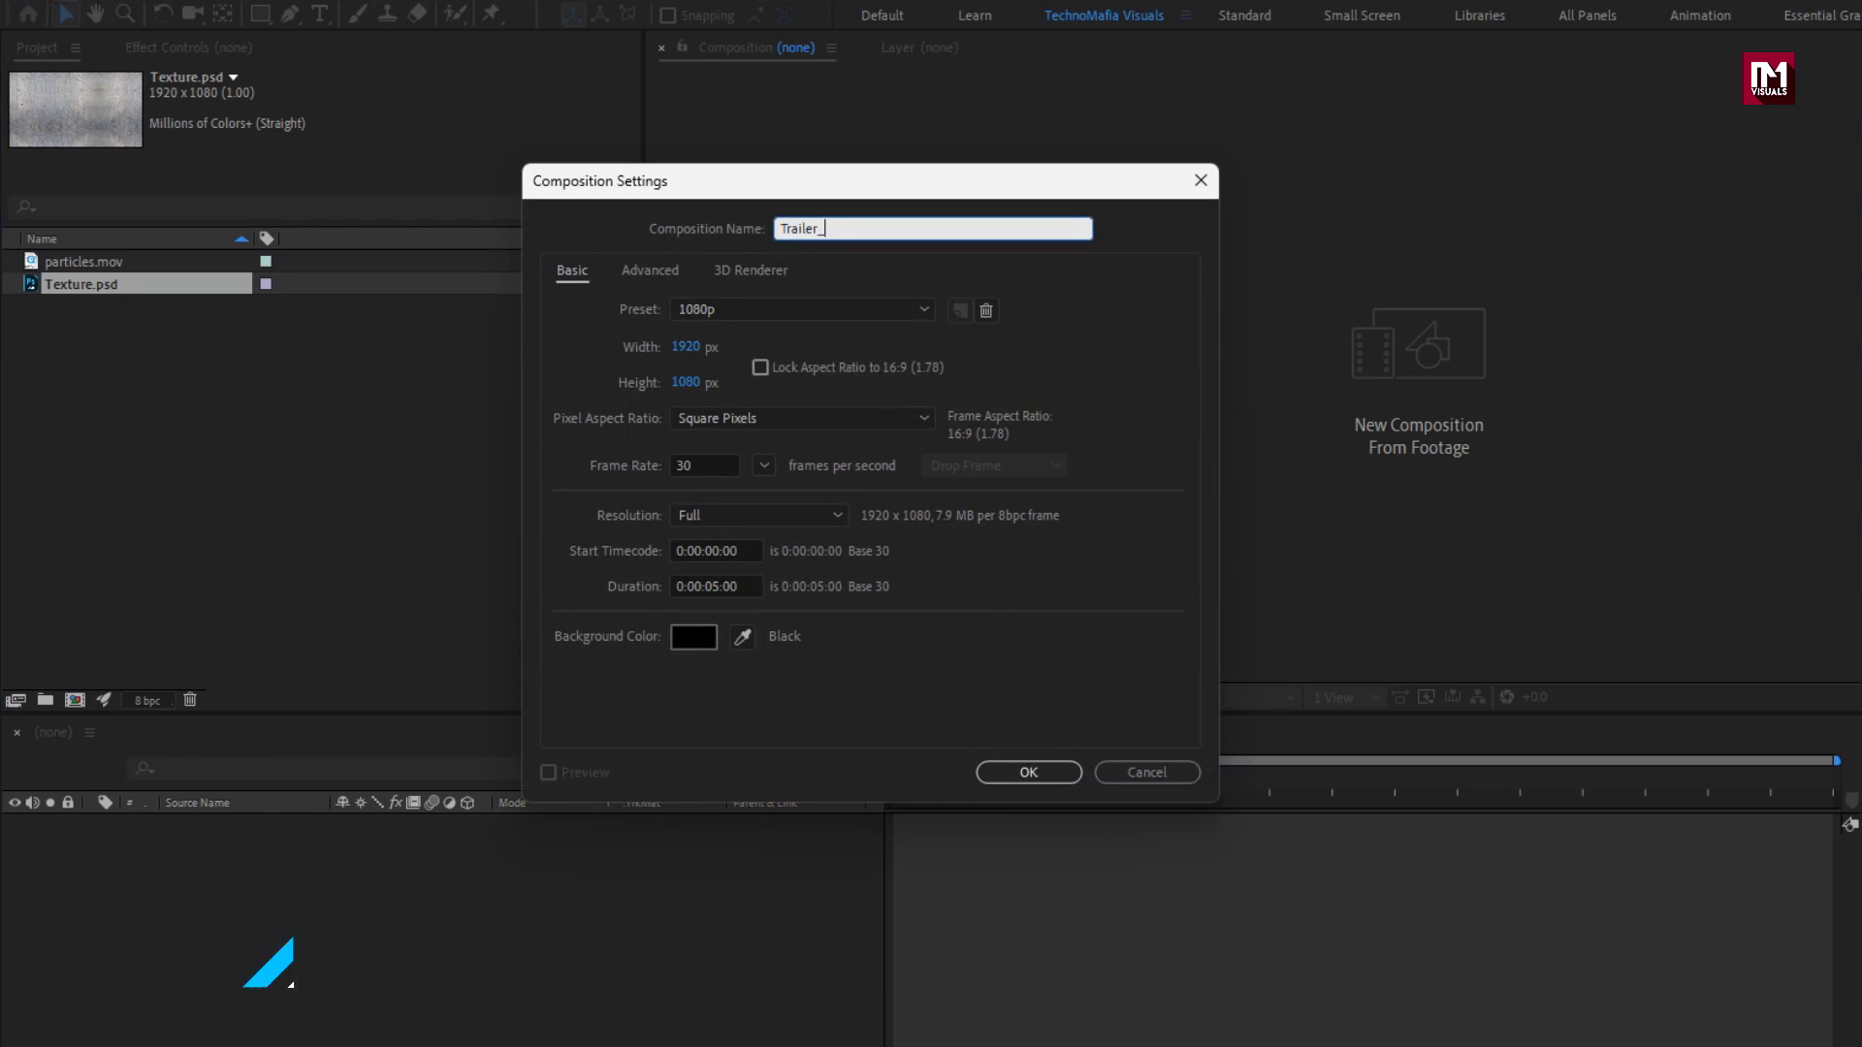
type("_Title")
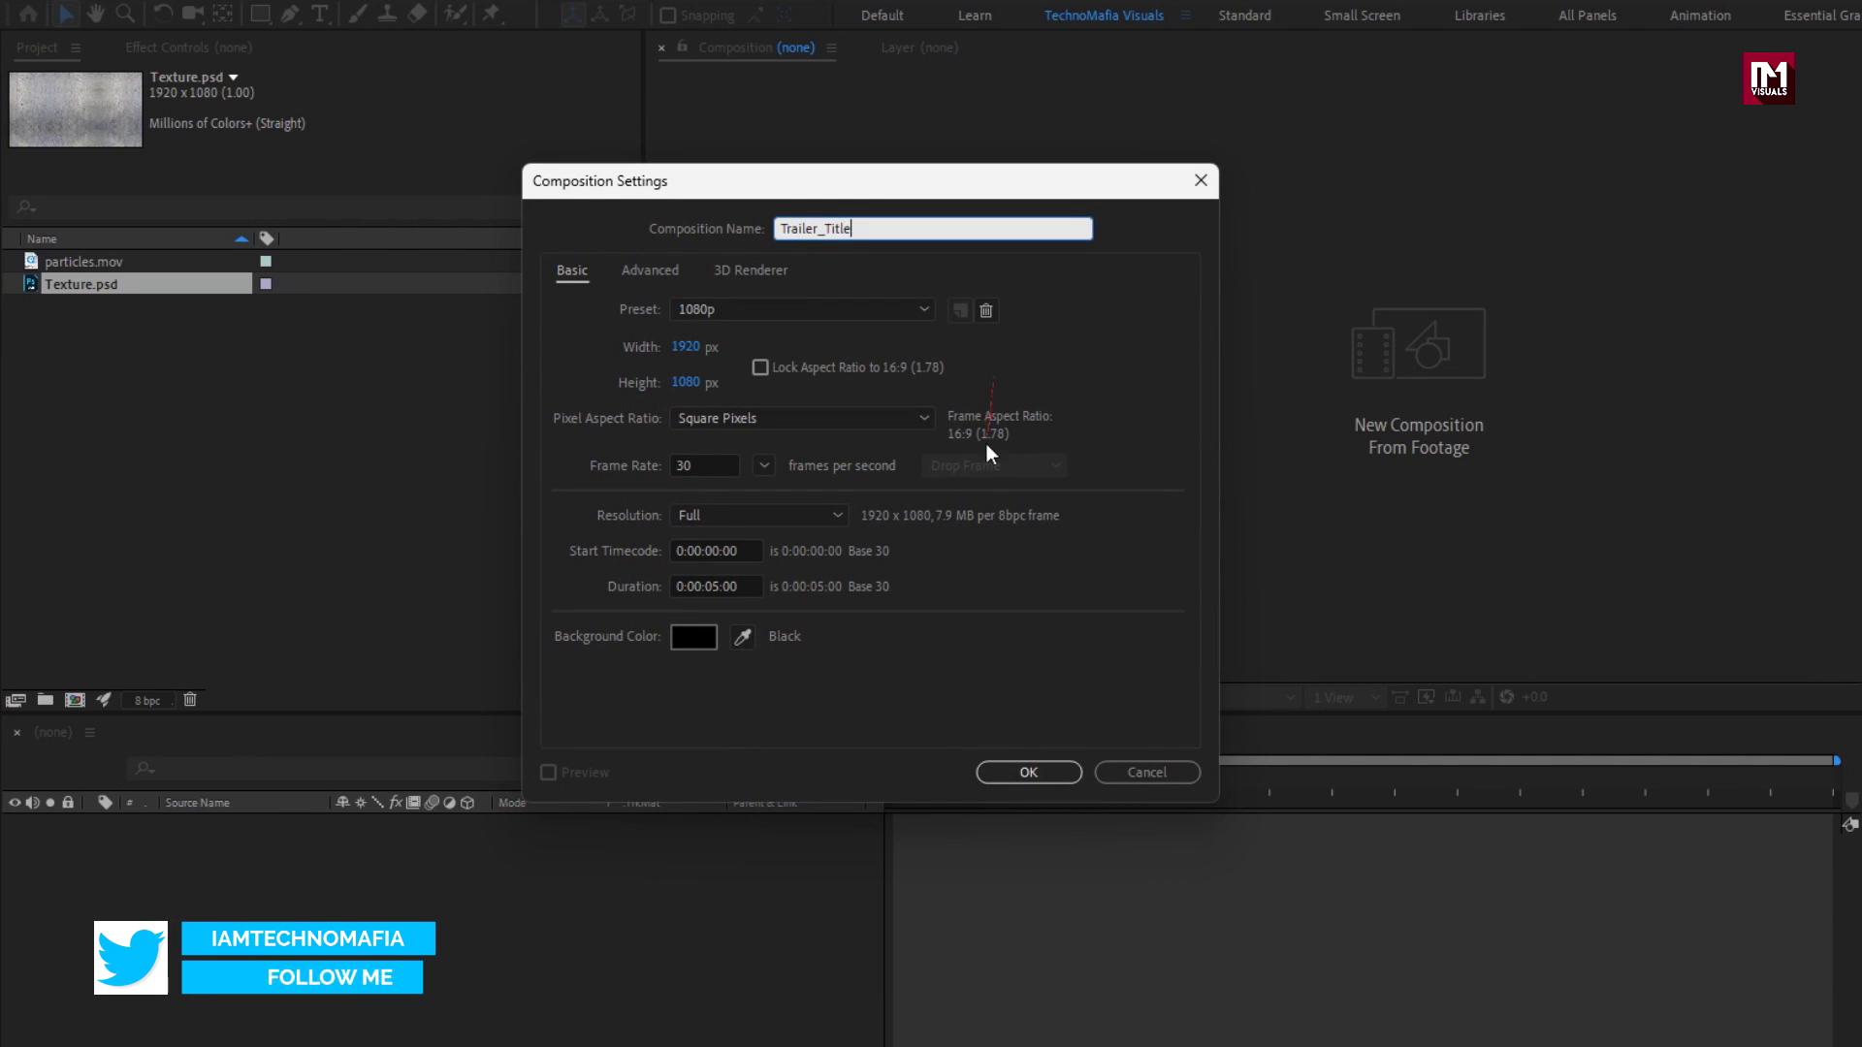
left_click(721, 582)
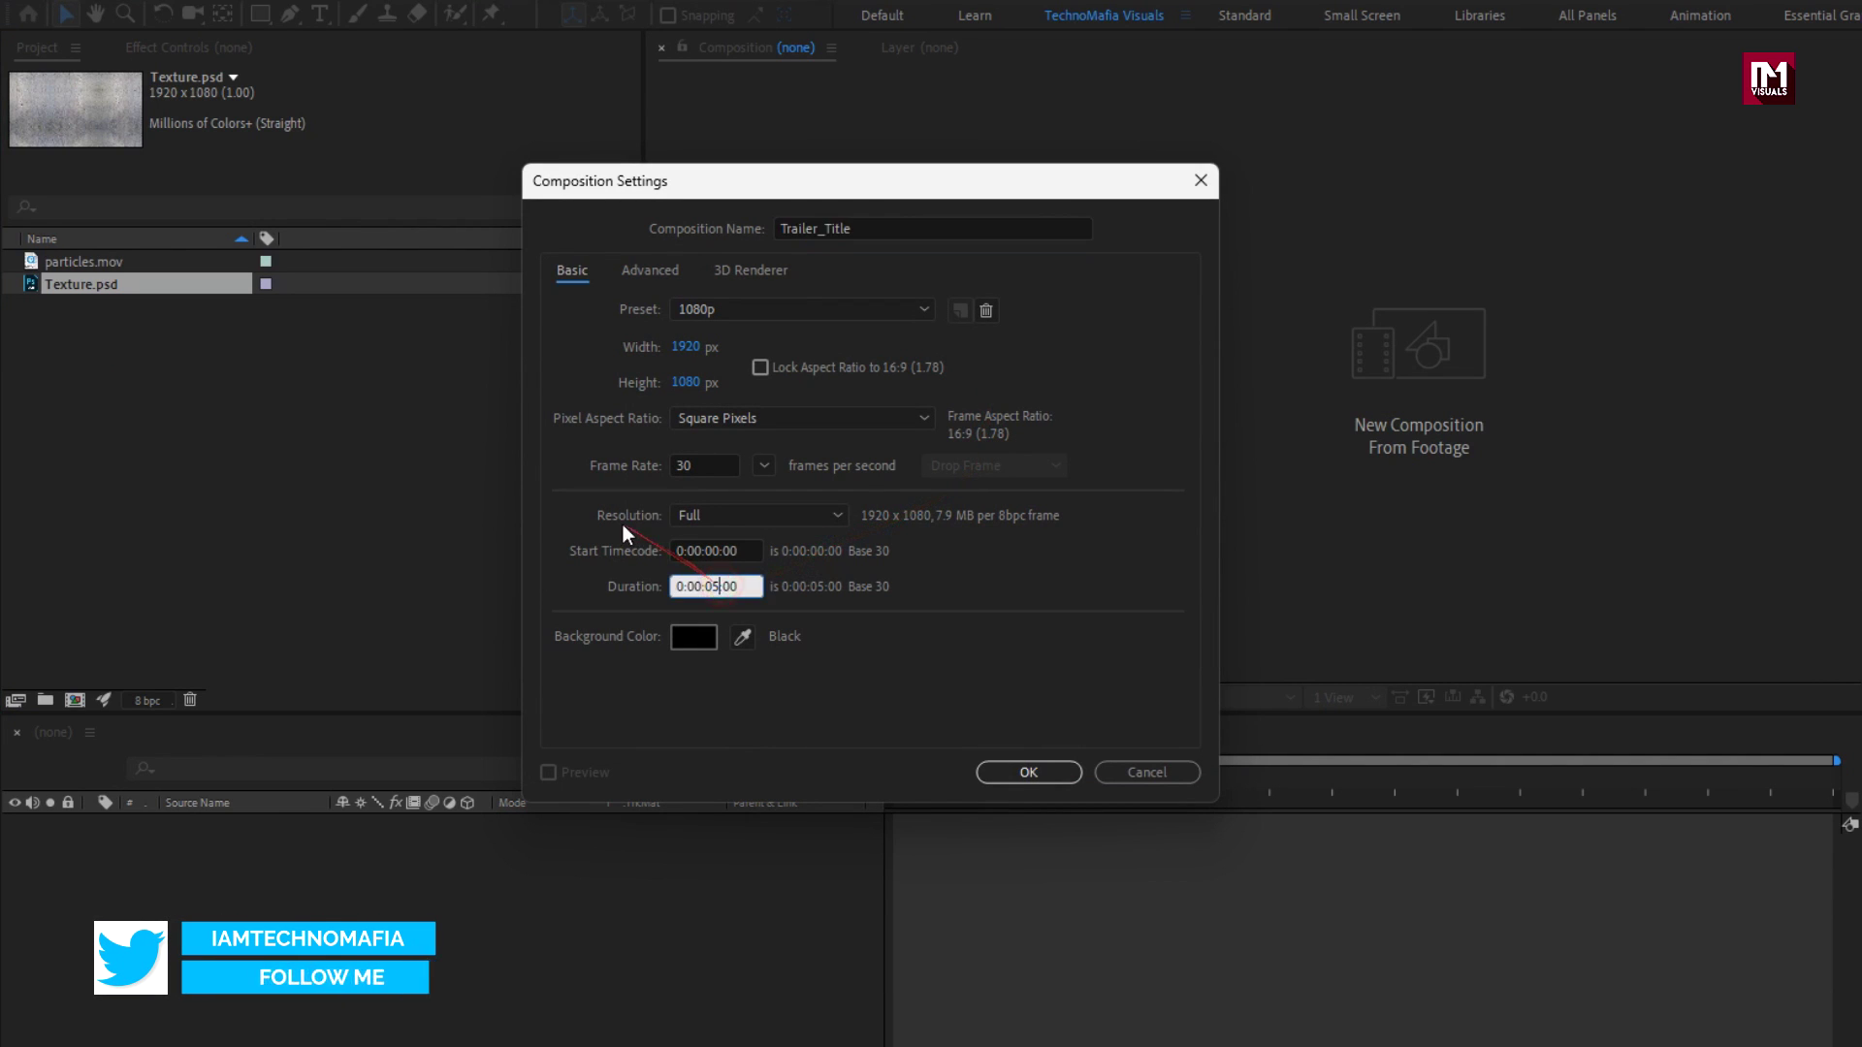
type("300")
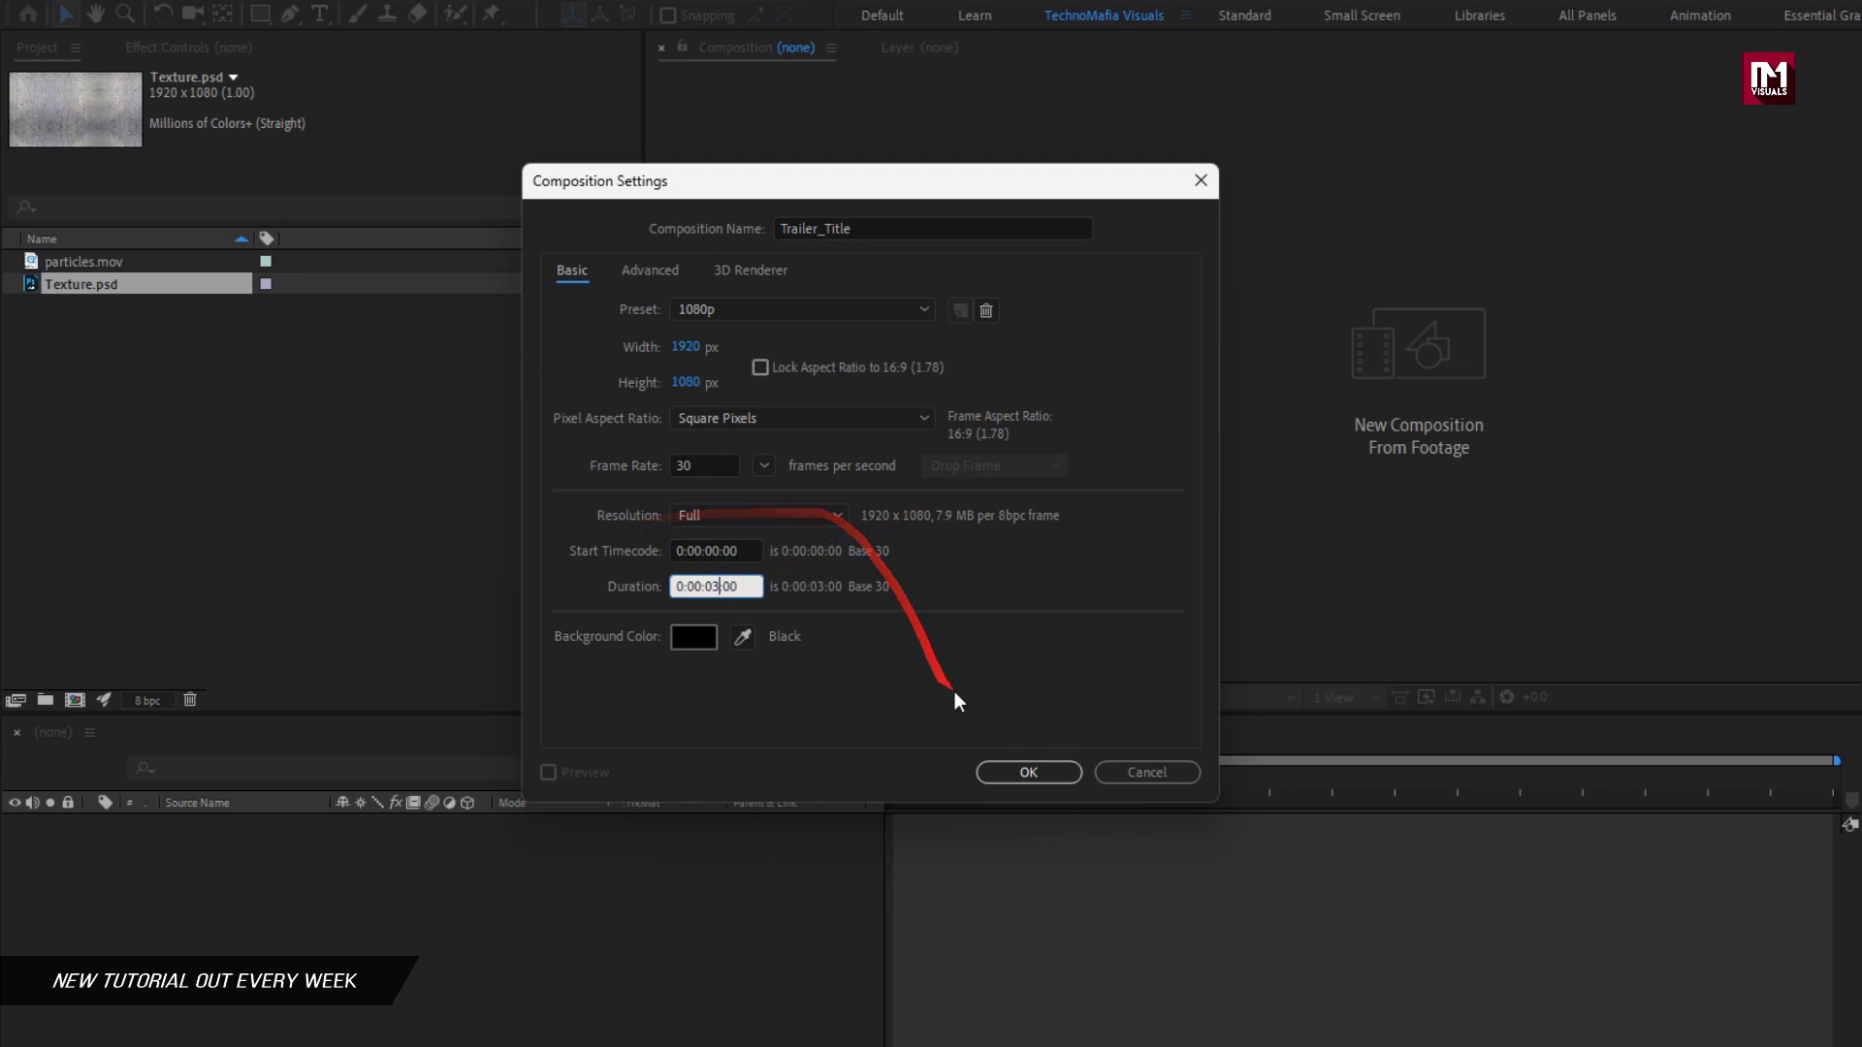
left_click(994, 771)
Step: Add a new solid layer named BG to the composition
right_click(423, 831)
mouse_move(574, 845)
left_click(782, 908)
type("BG")
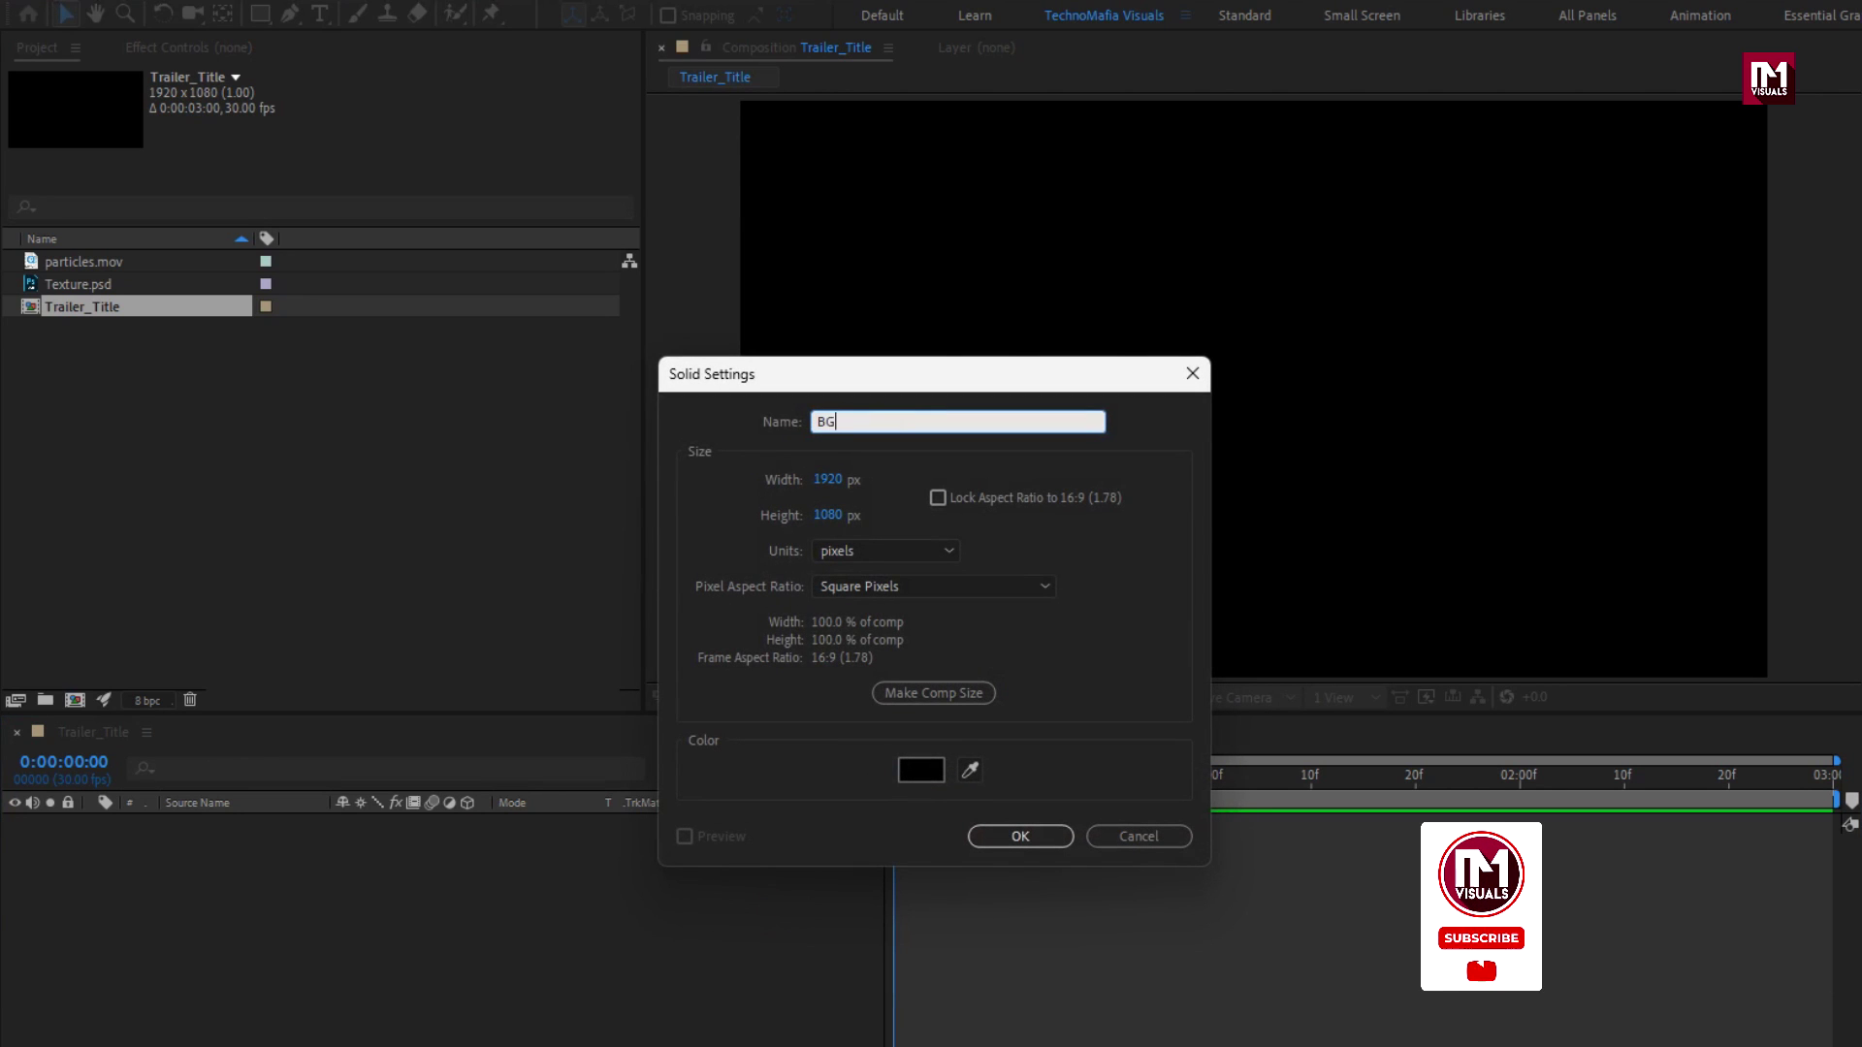
left_click(991, 836)
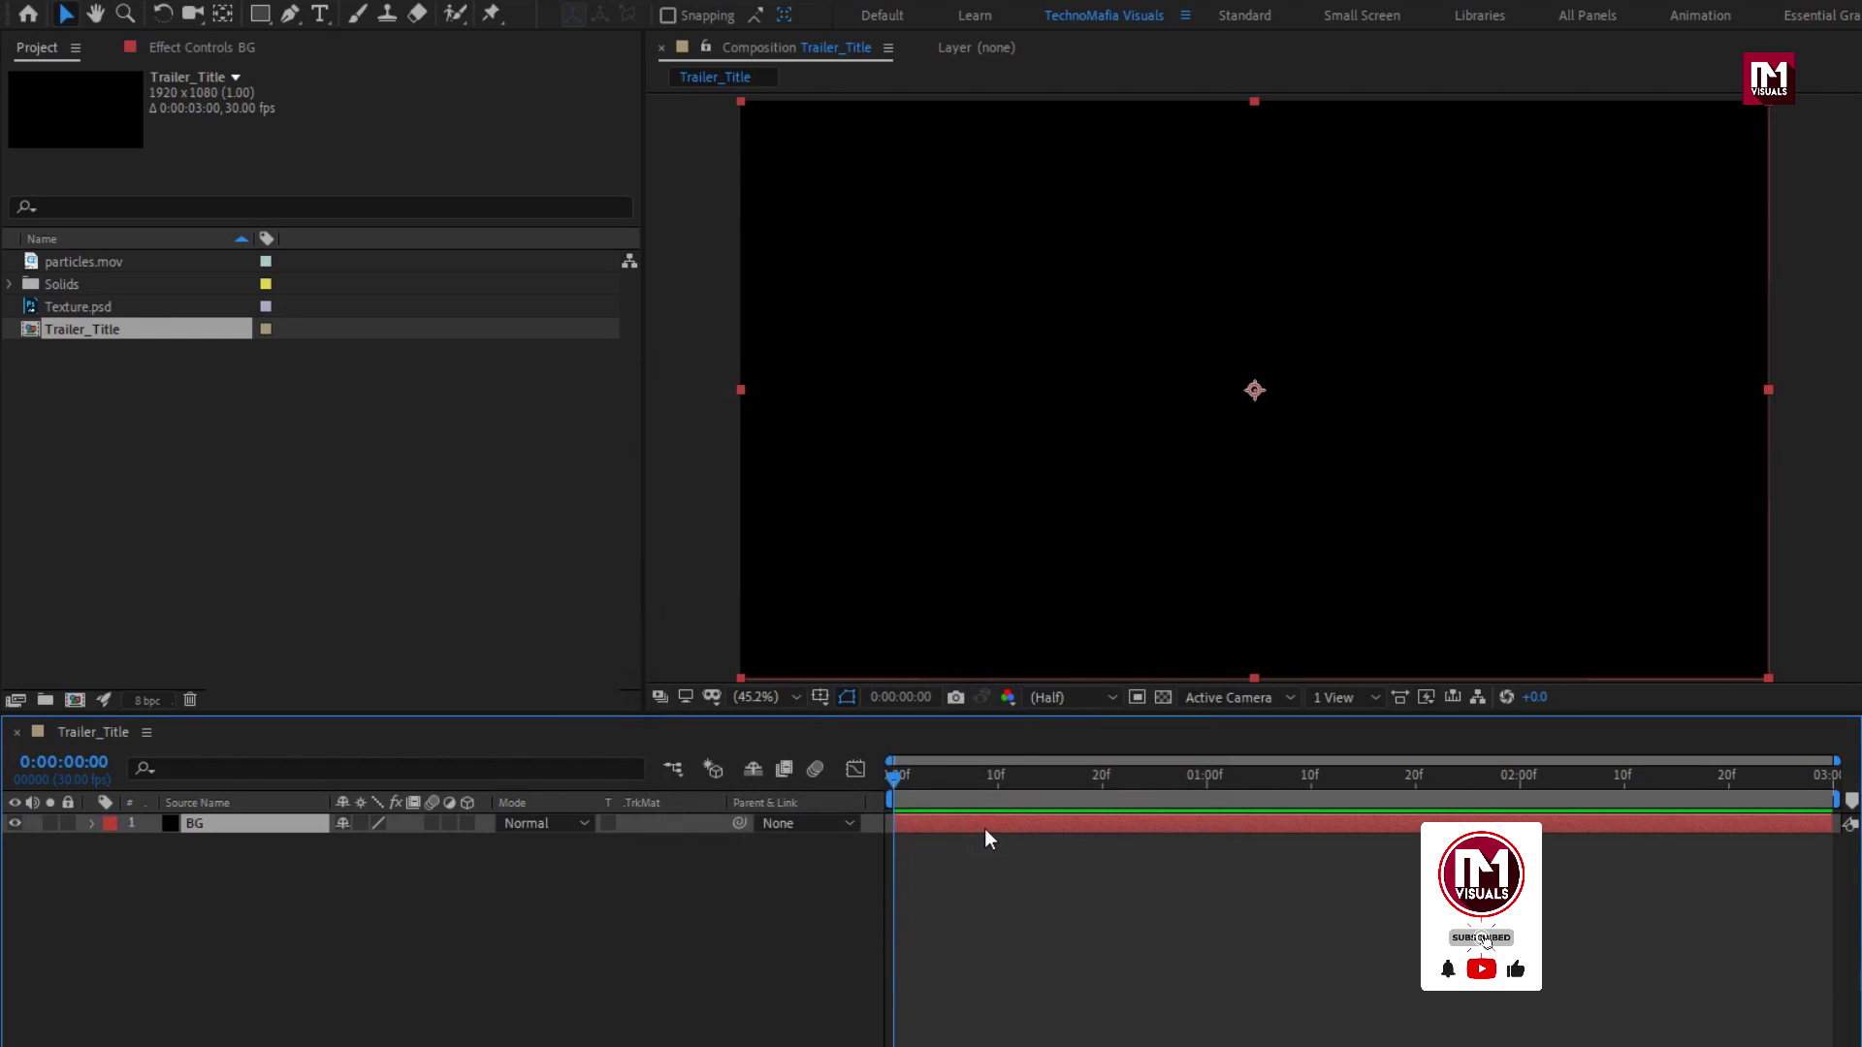
Step: Apply Gradient Ramp to BG with a dark navy start colour and near-black red end colour
left_click(1566, 78)
type("grad")
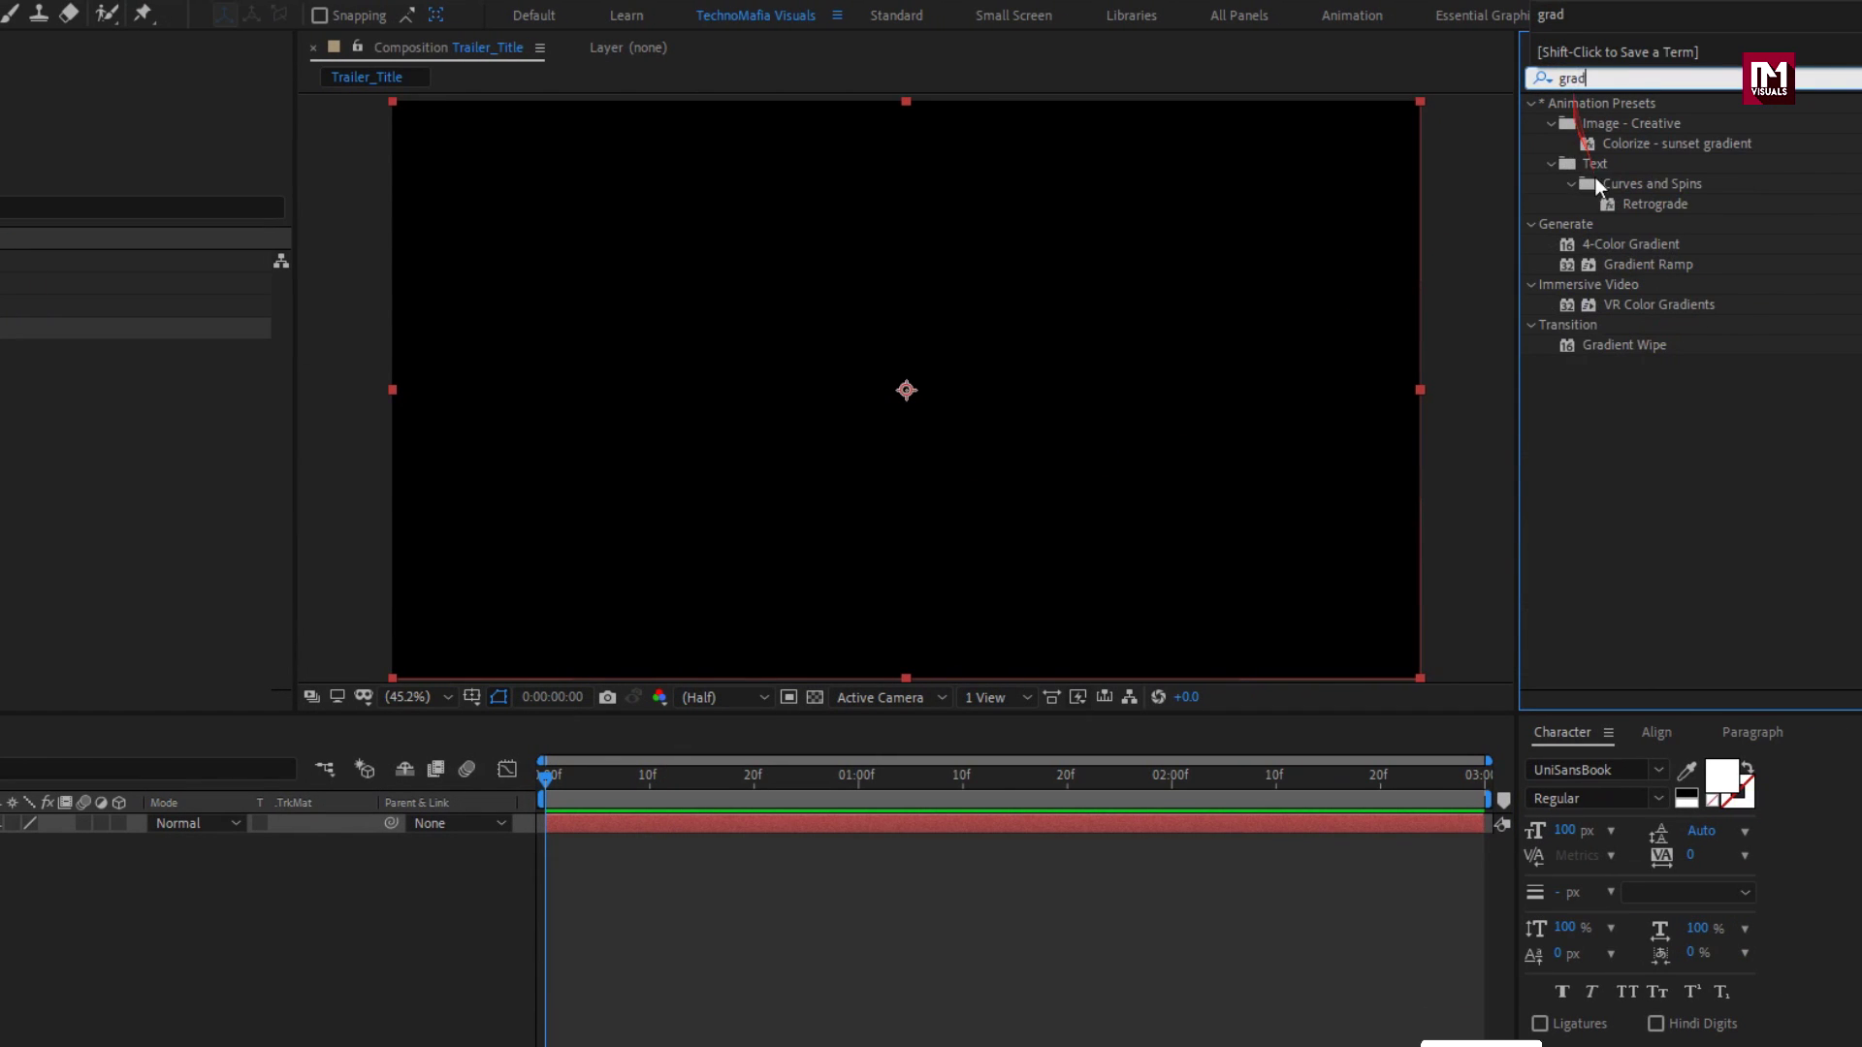
double_click(1633, 265)
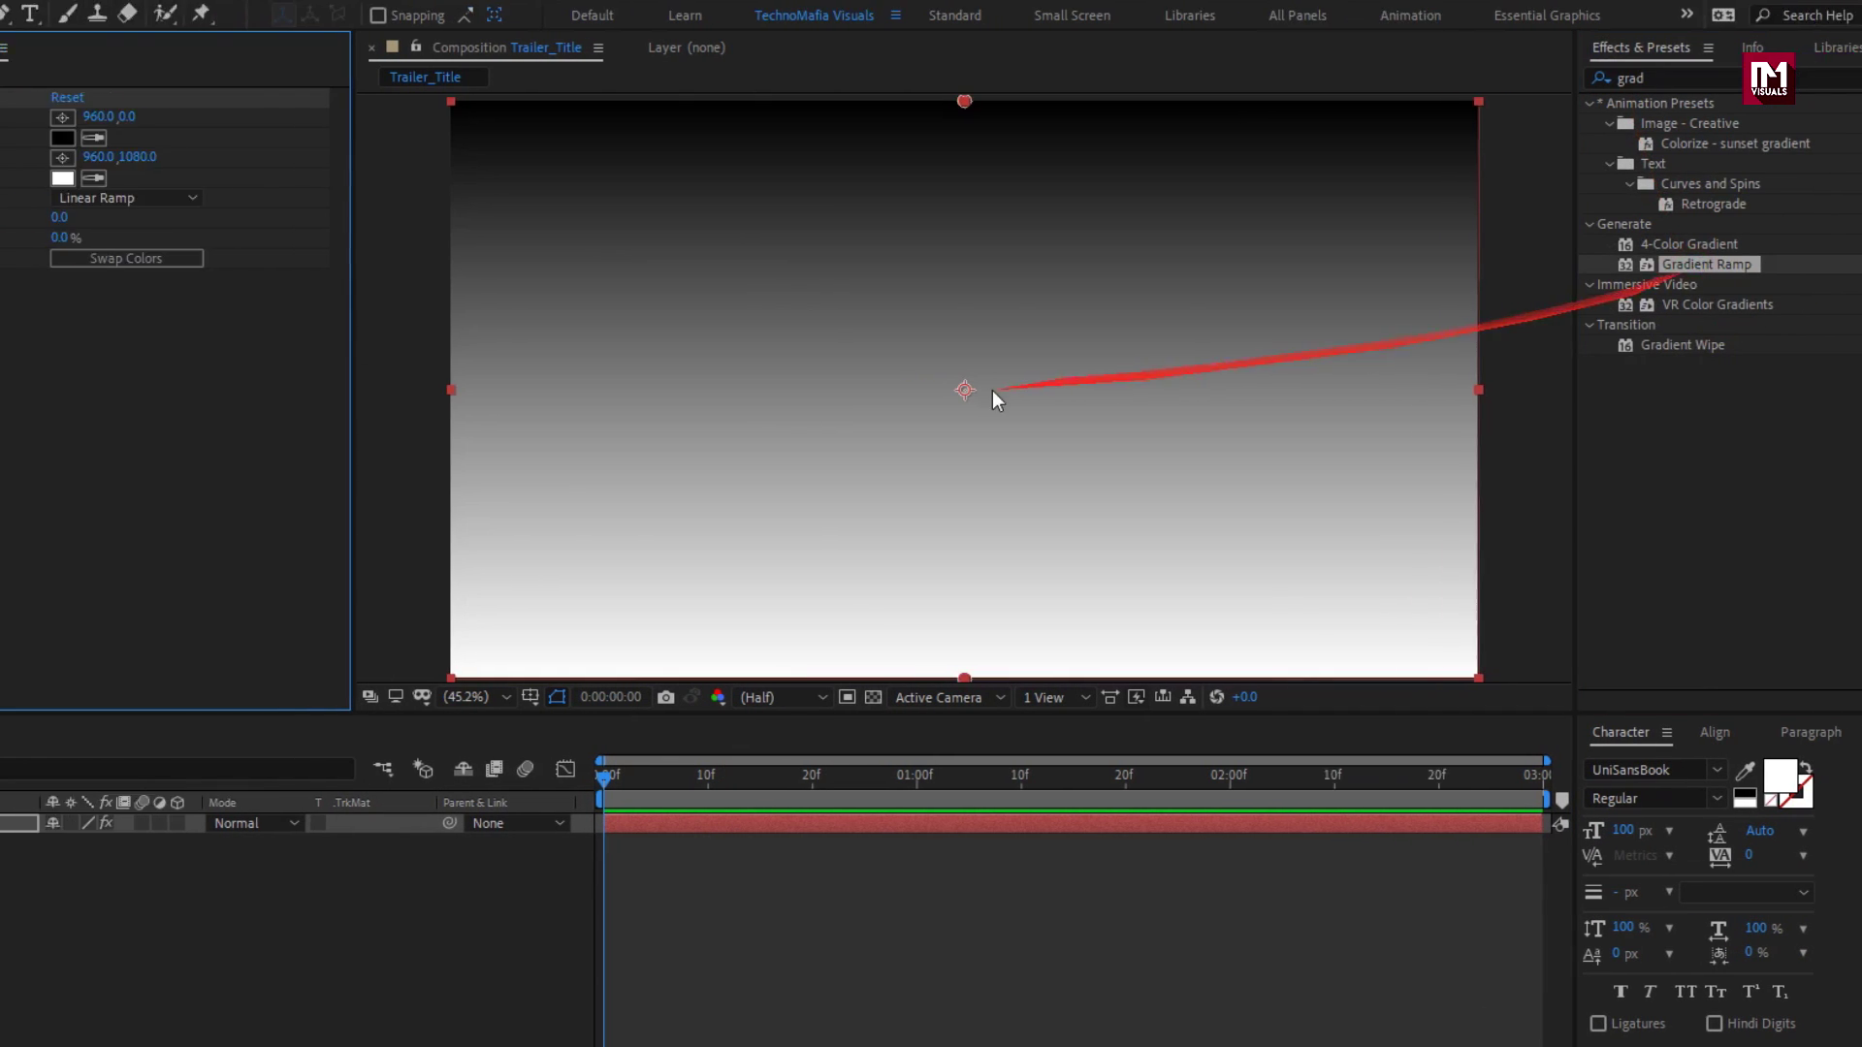
left_click(352, 136)
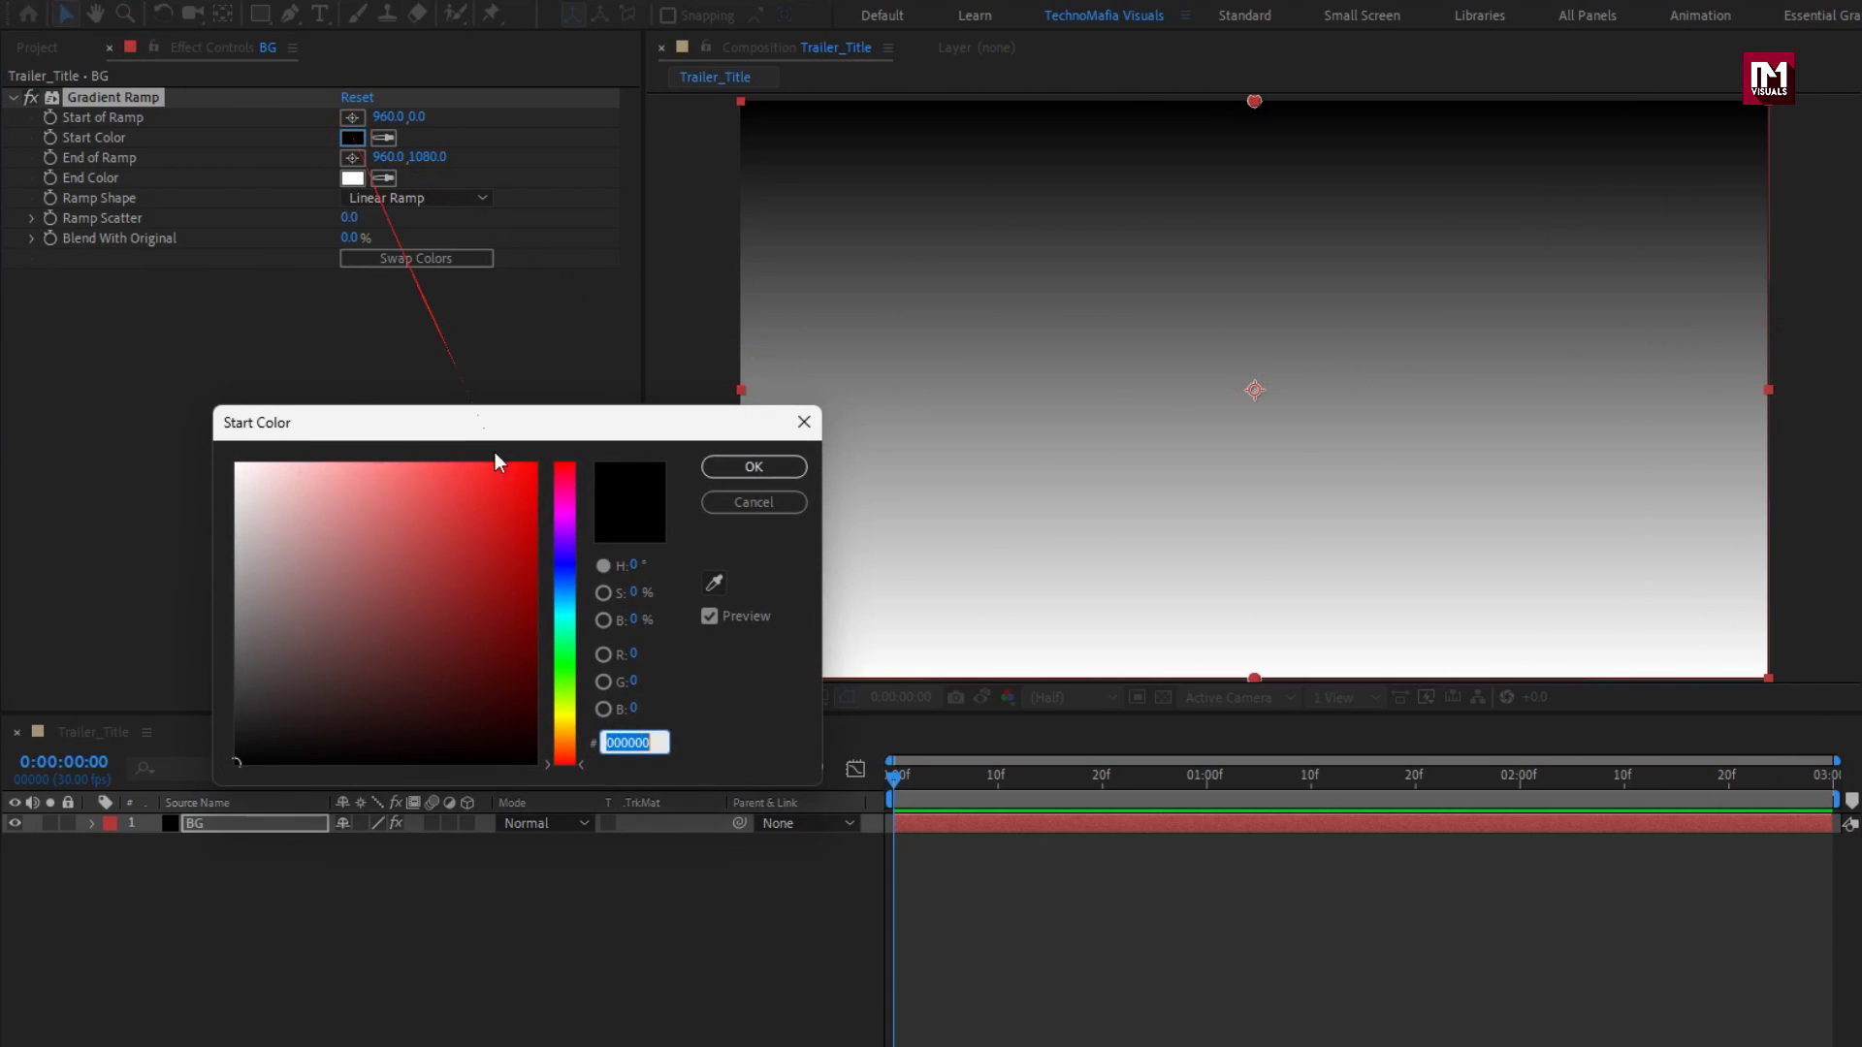
left_click(561, 583)
left_click_drag(530, 663, 526, 713)
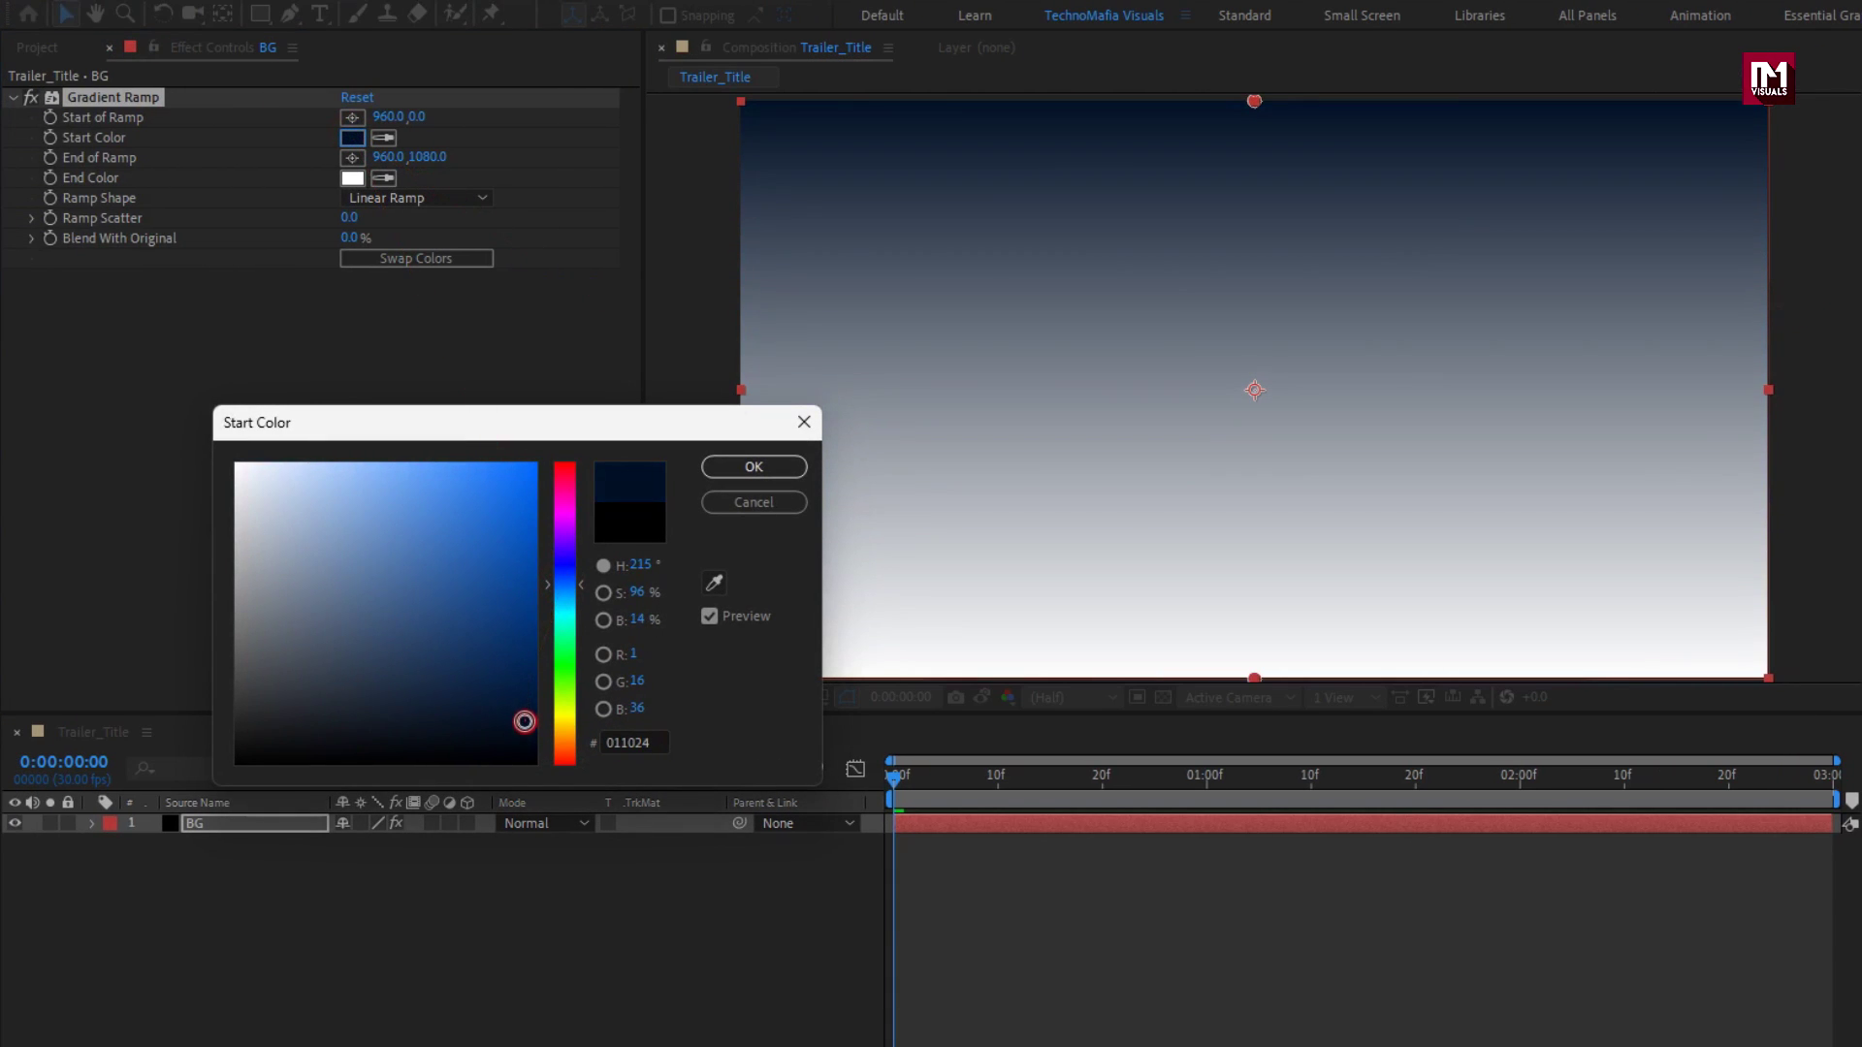
left_click(718, 468)
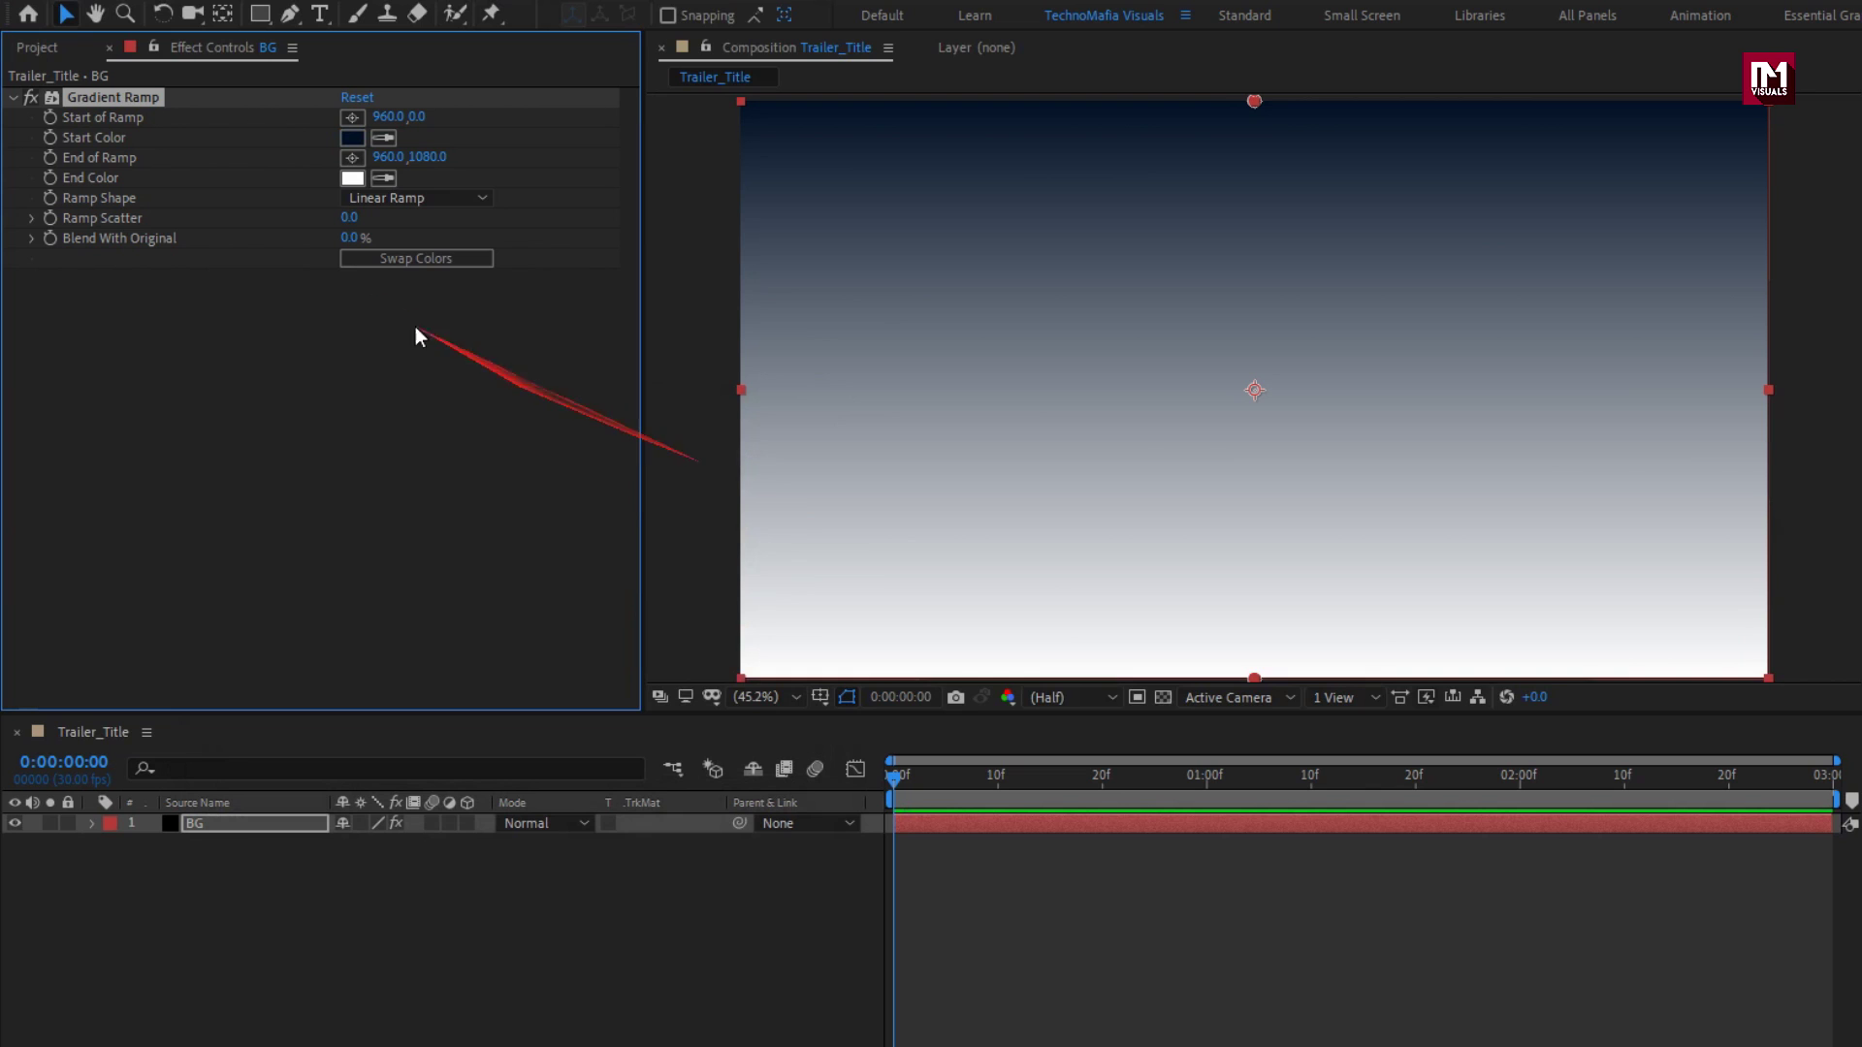
left_click(353, 178)
left_click_drag(515, 698, 527, 742)
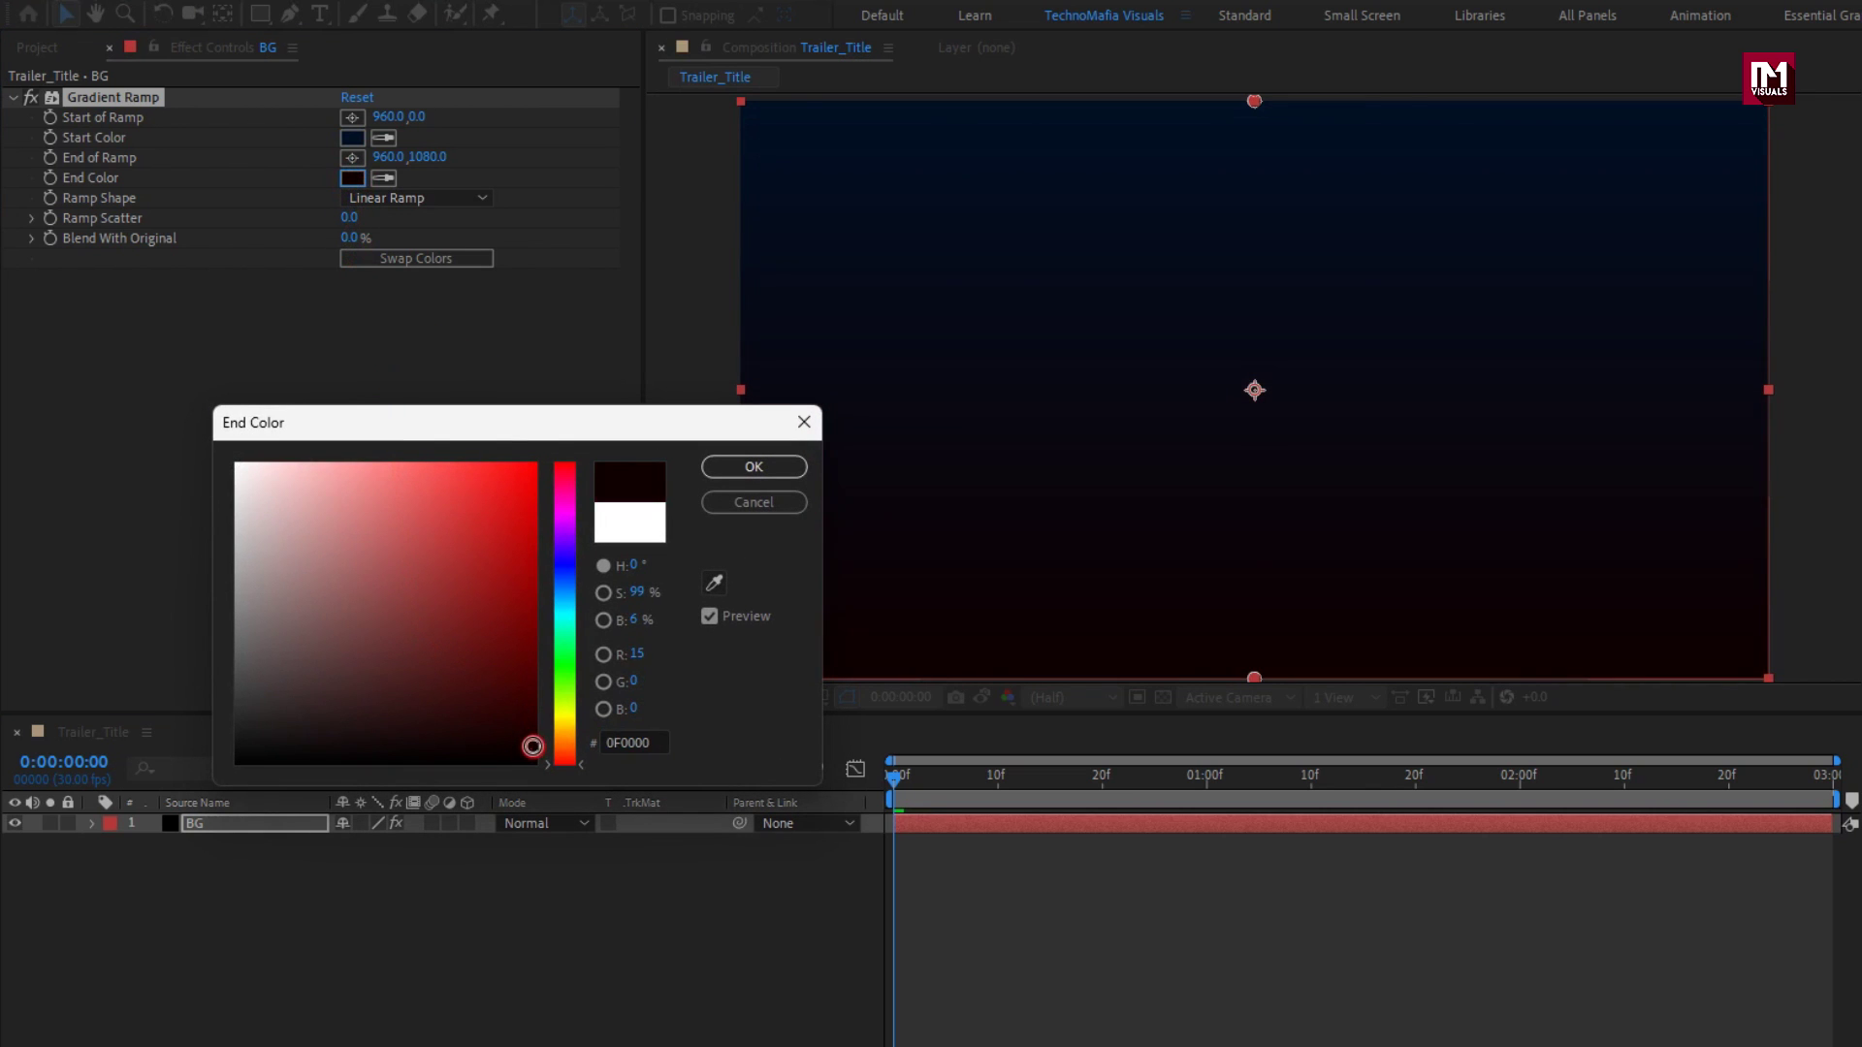
left_click(741, 470)
Step: Run the ramp from top-left to bottom-right, make it Radial, and set Ramp Scatter to 500
left_click(352, 118)
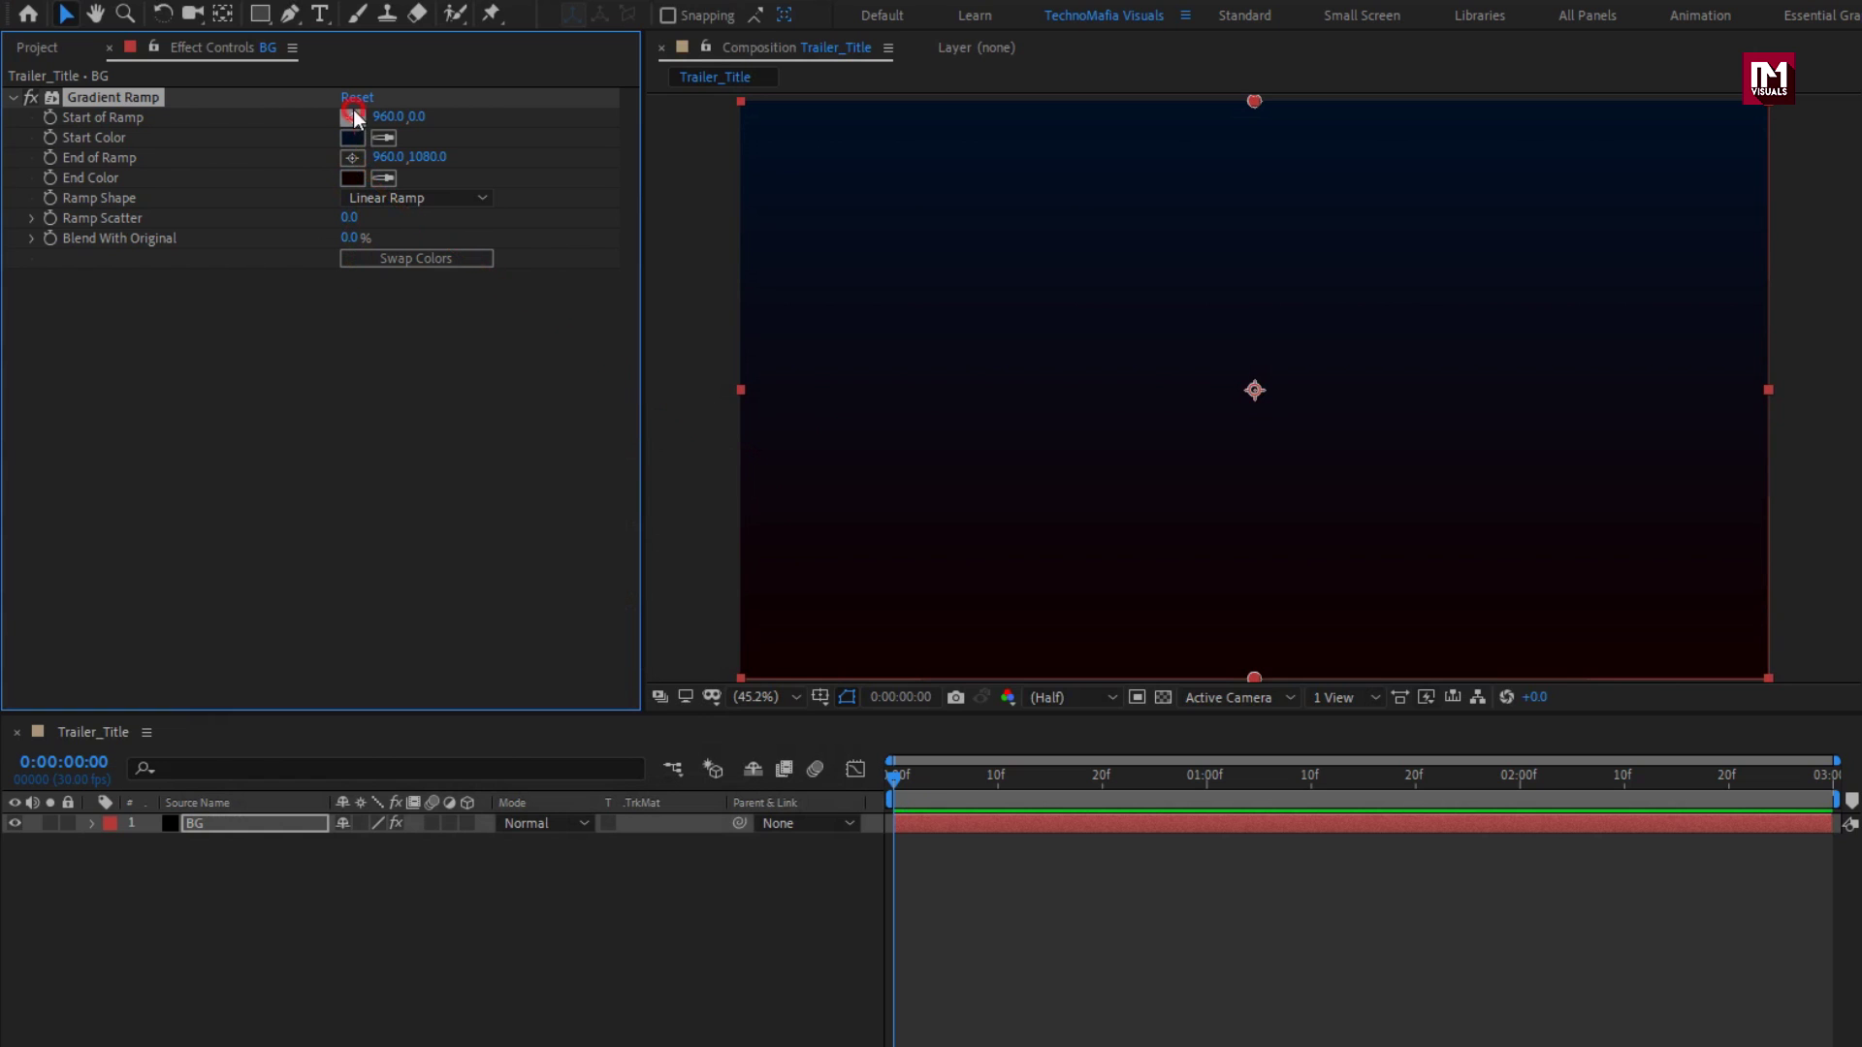
left_click(737, 102)
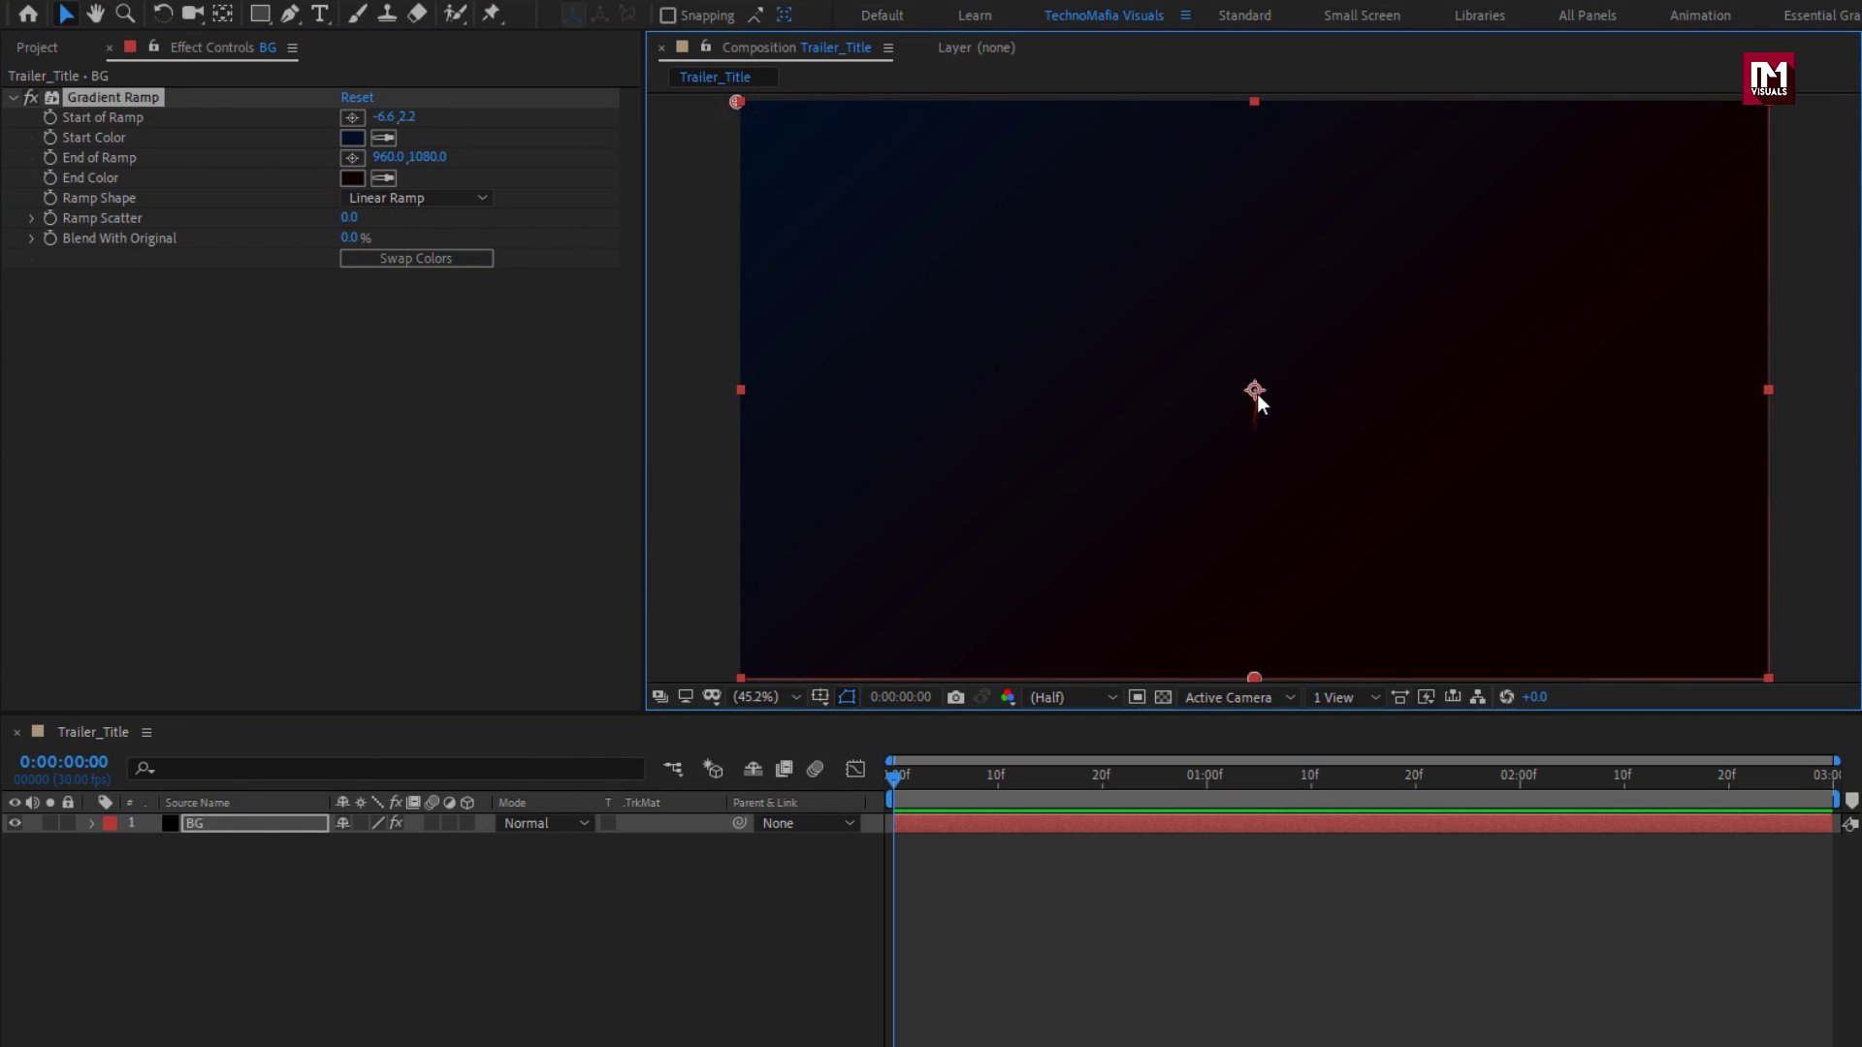
left_click_drag(1255, 679, 1766, 677)
left_click(417, 198)
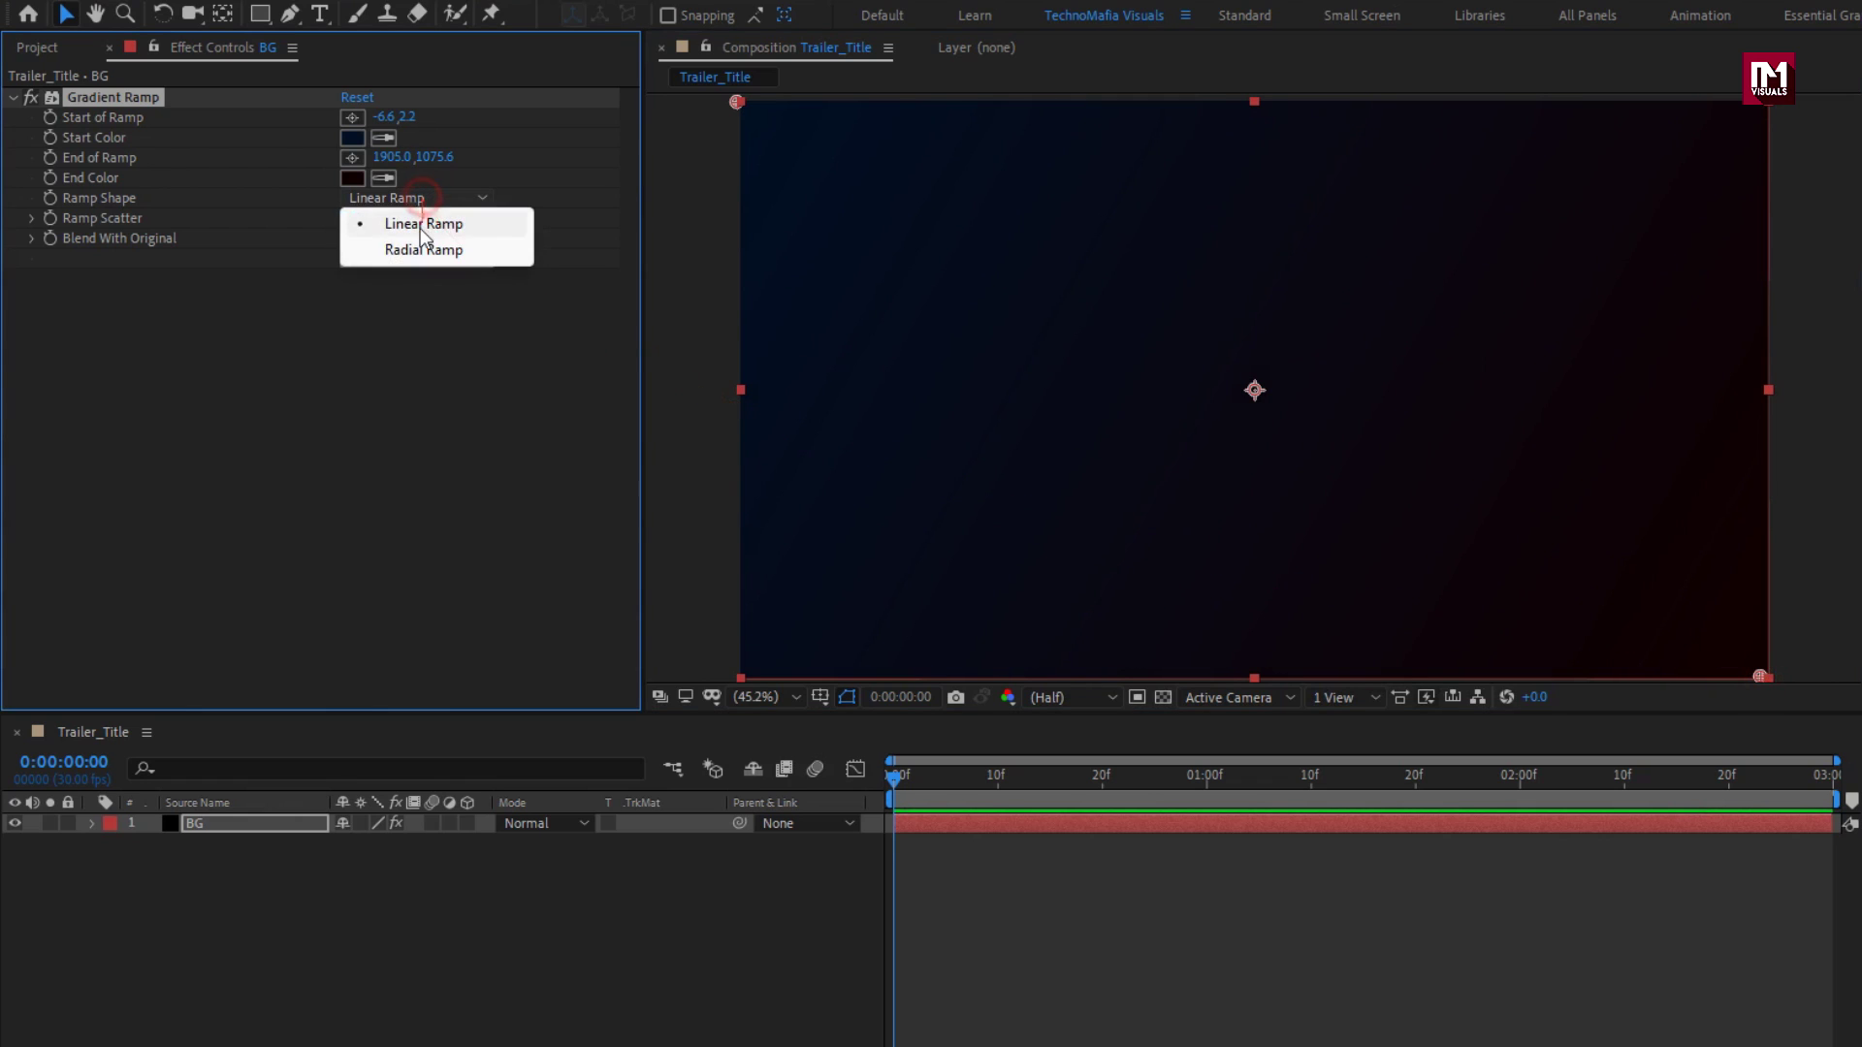
left_click(421, 250)
left_click(351, 219)
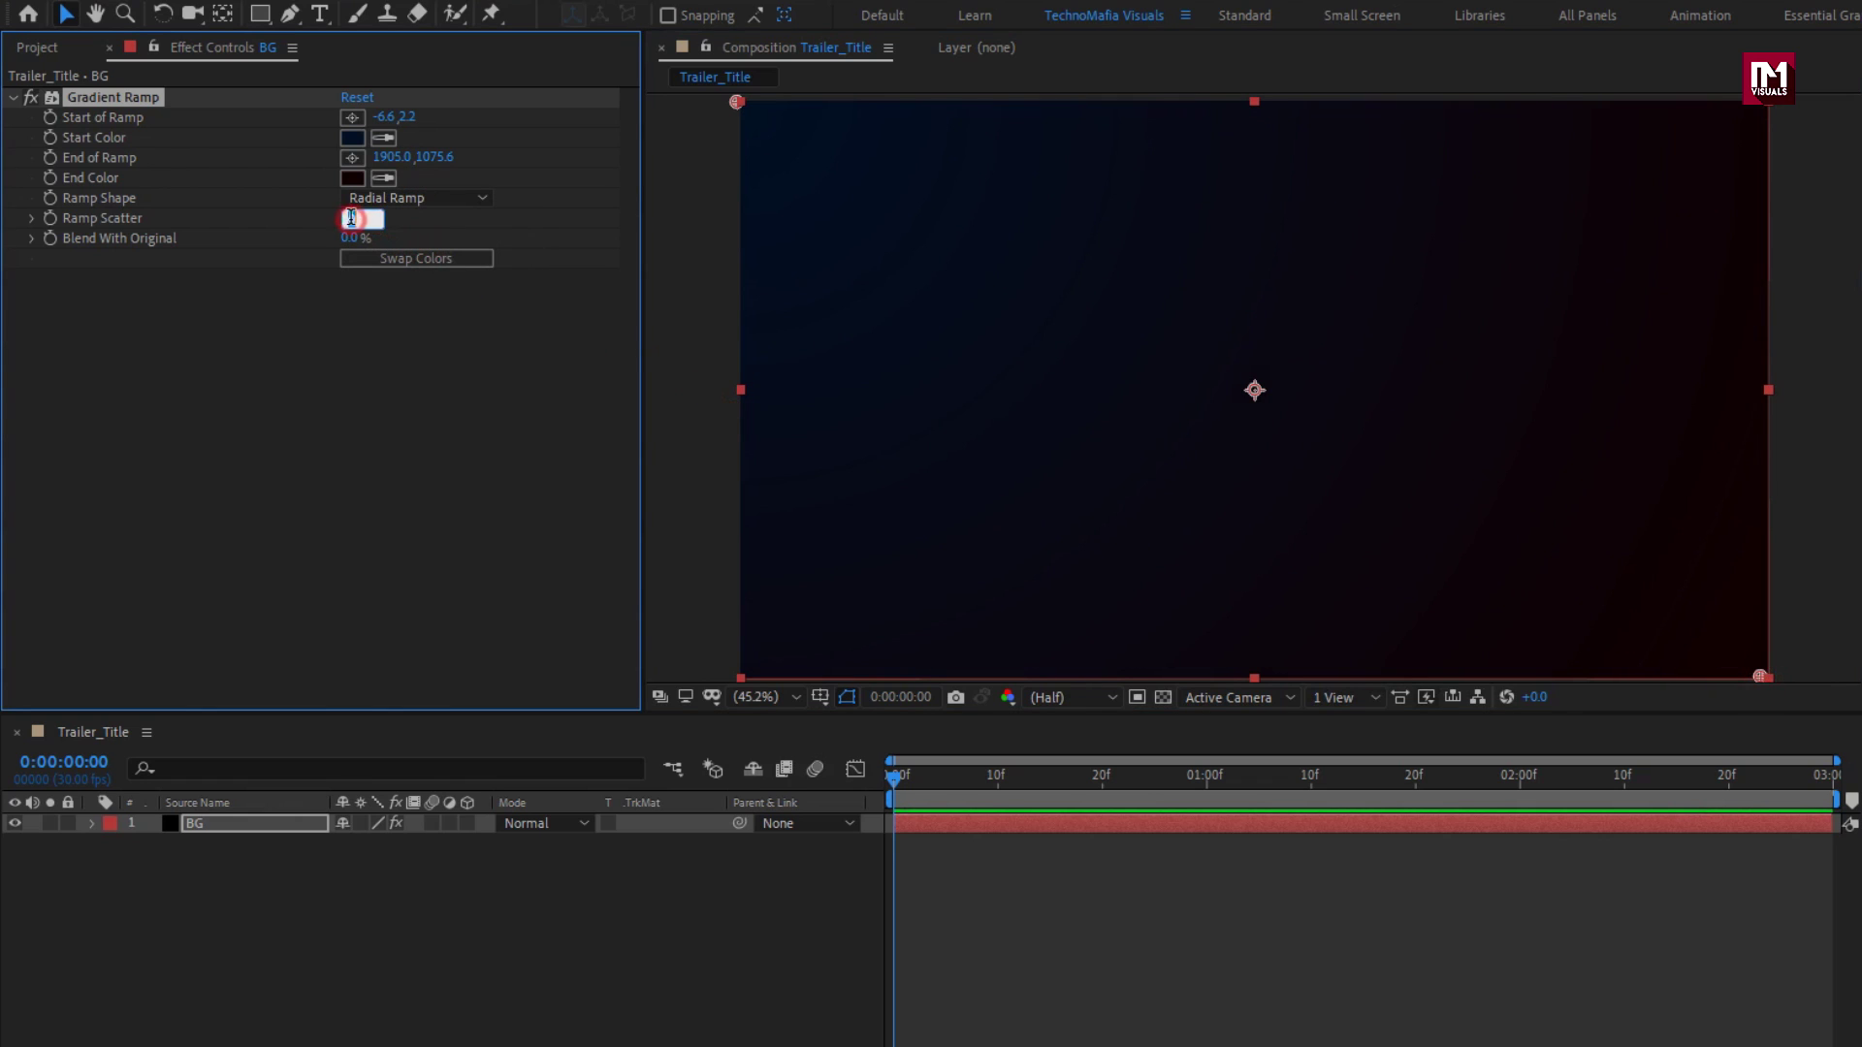
type("500")
Step: Add Texture.psd from the project into the composition above BG
left_click(44, 46)
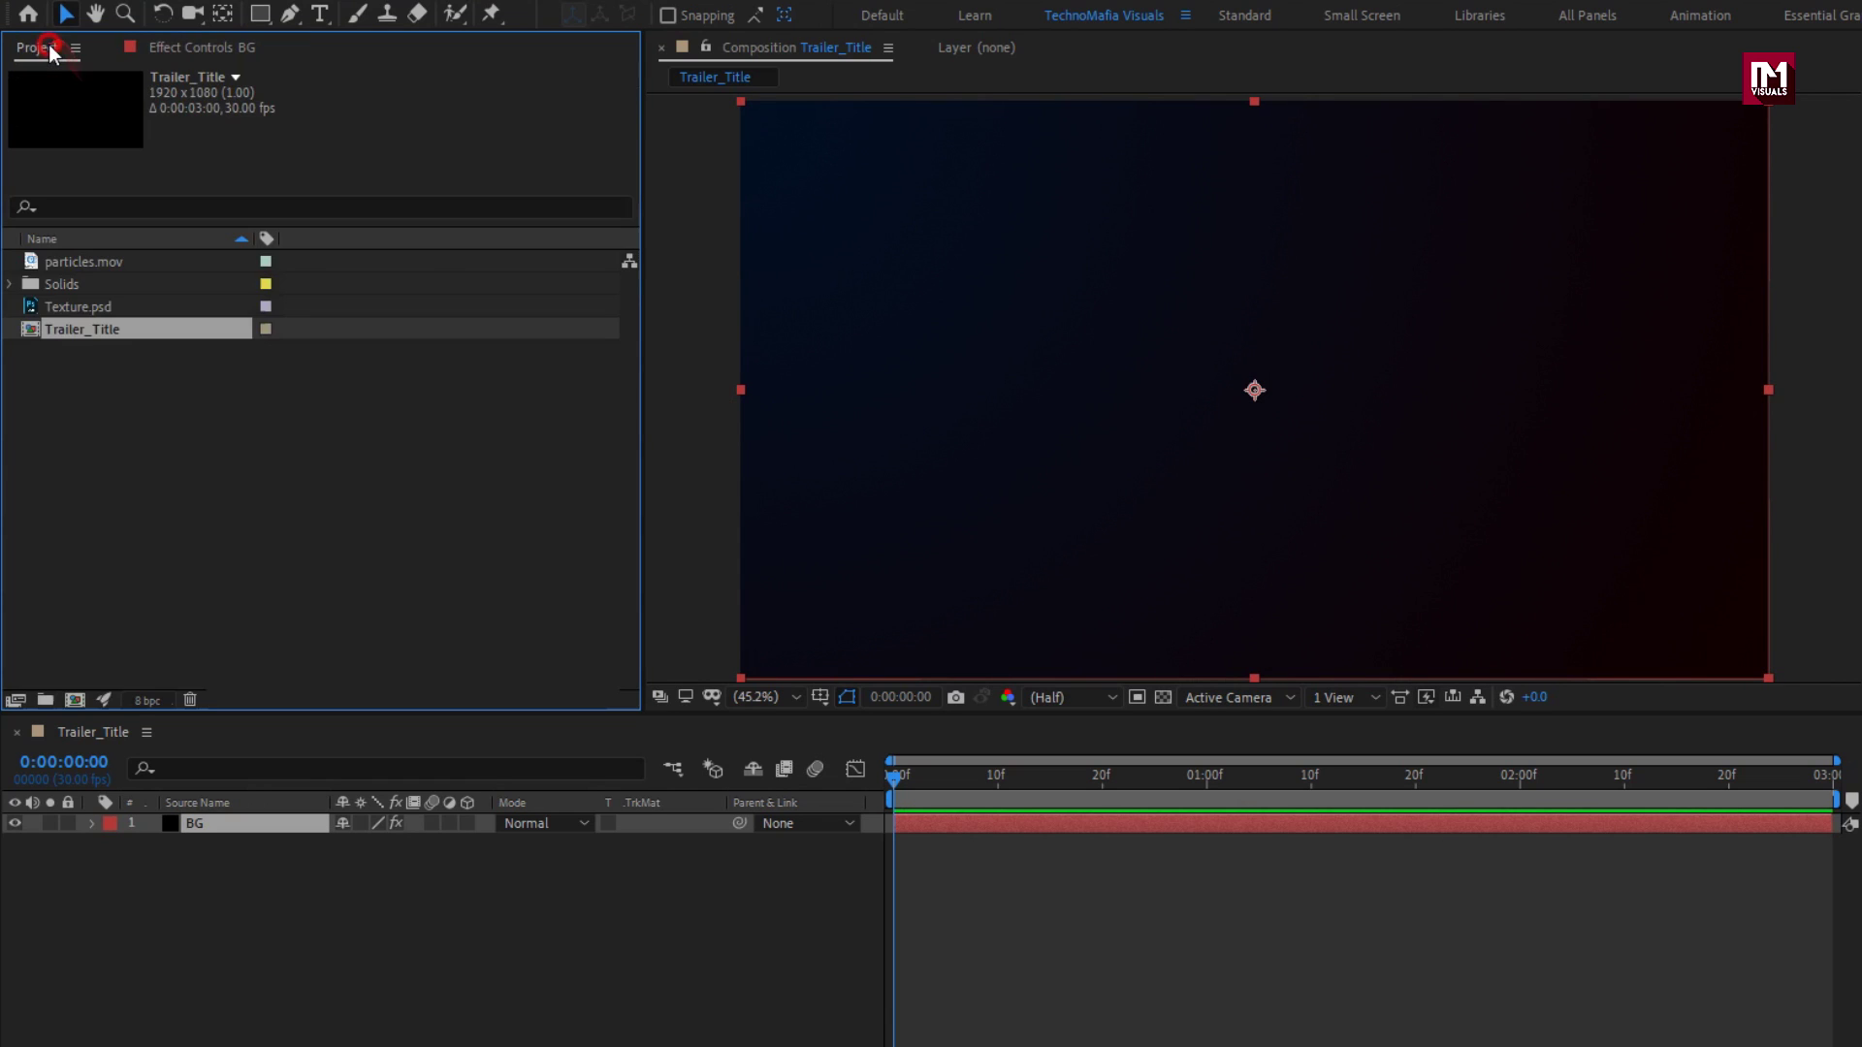
left_click(68, 309)
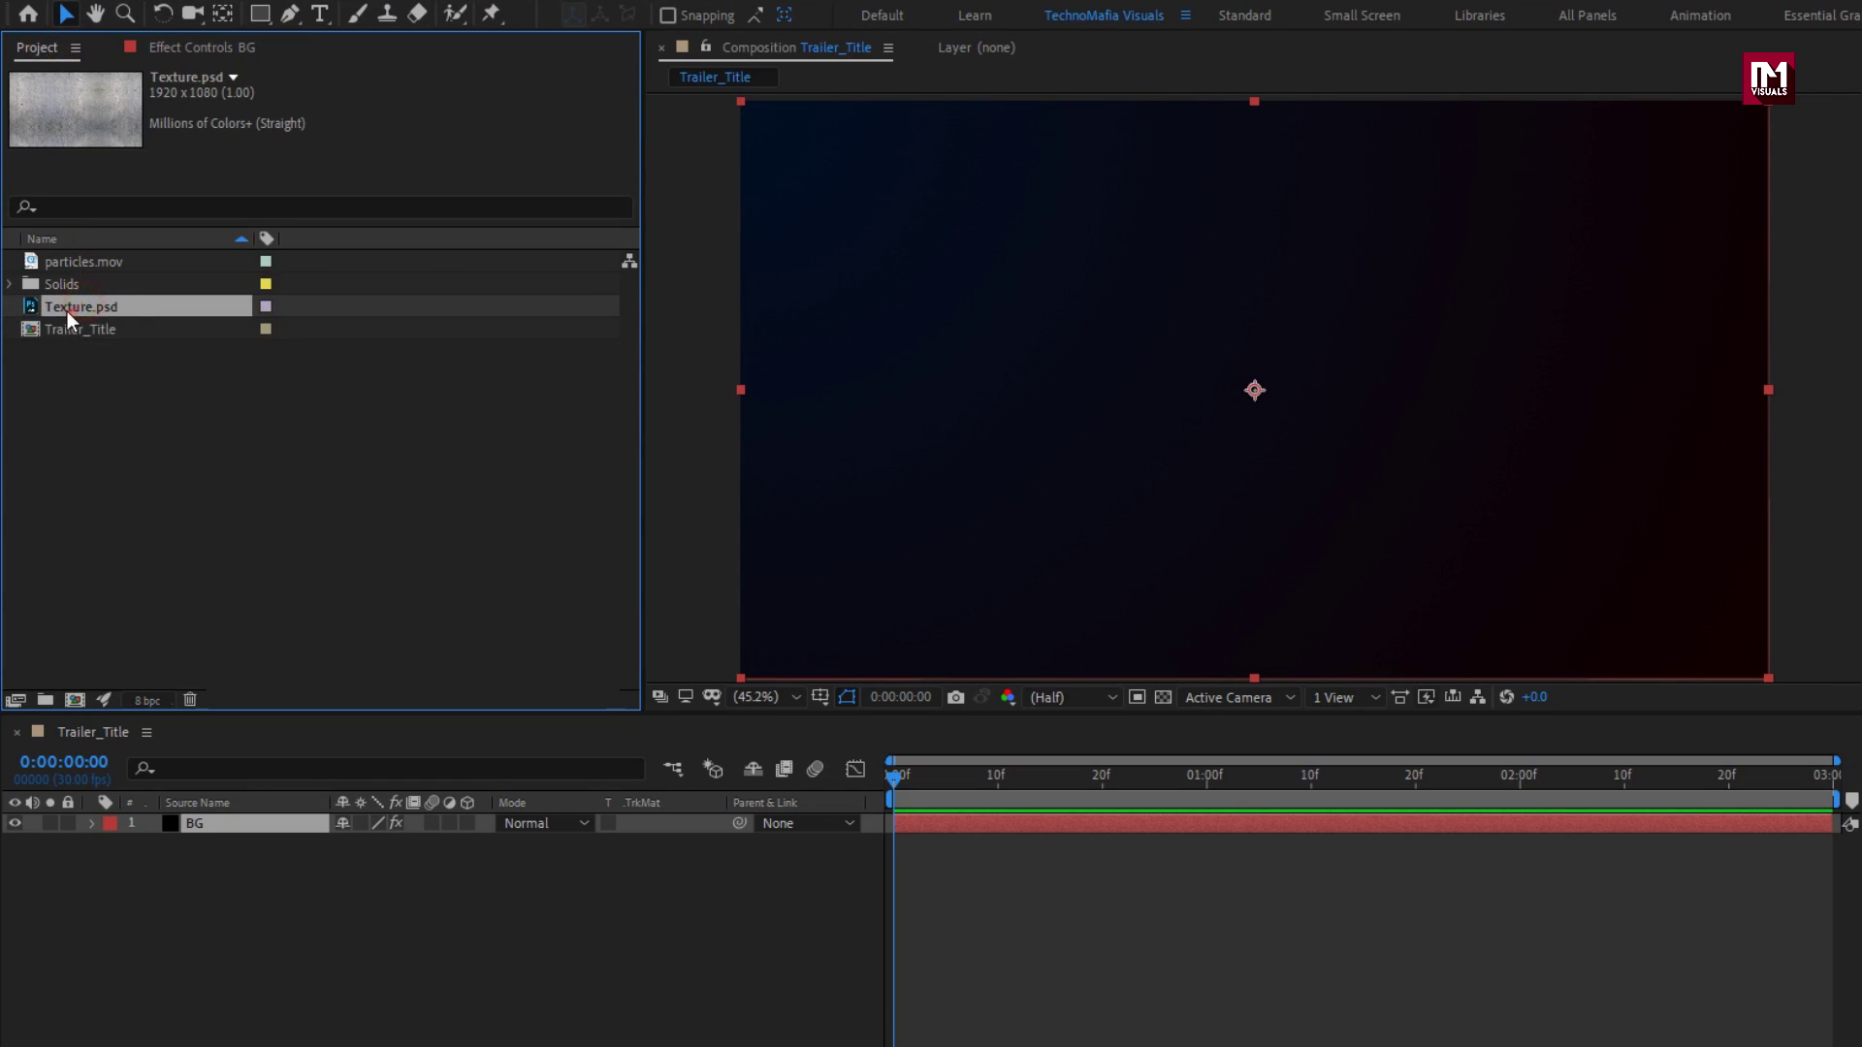
left_click_drag(219, 776, 230, 818)
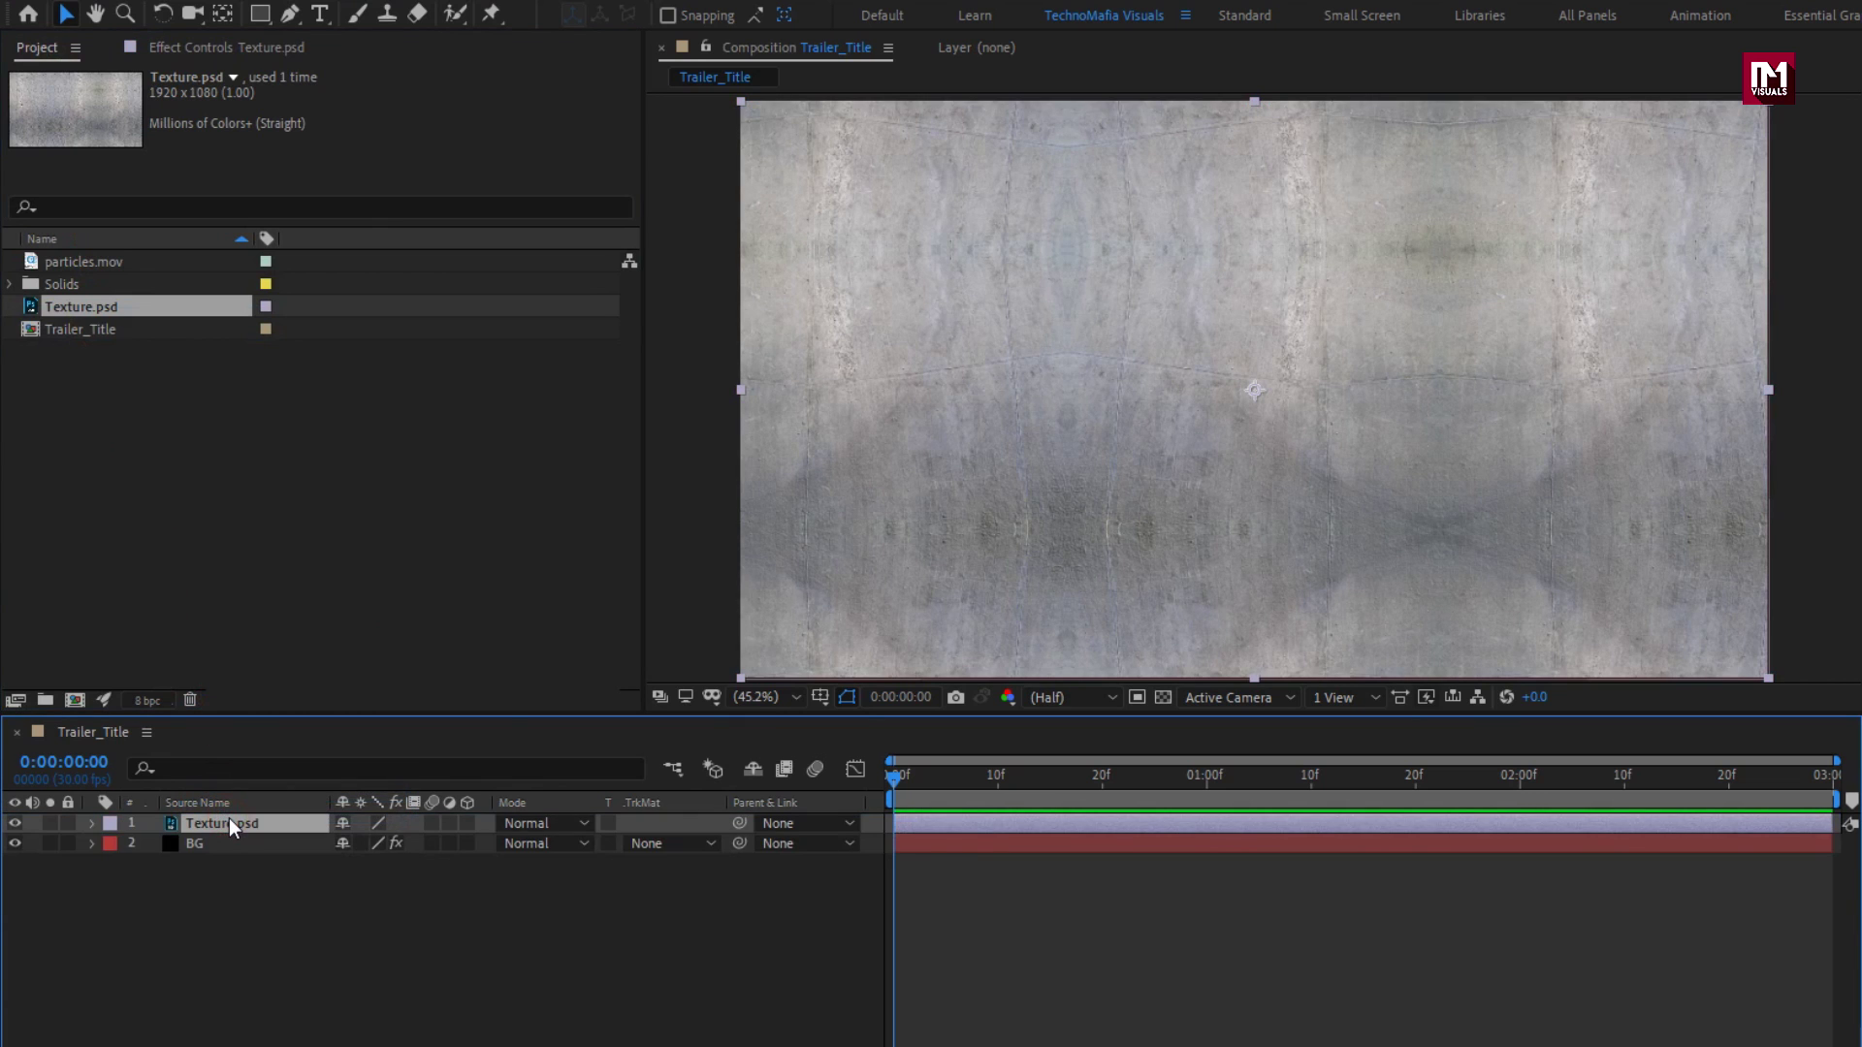
Step: Pre-compose the texture layer into a Texture composition, moving all attributes into it
right_click(228, 823)
left_click(271, 718)
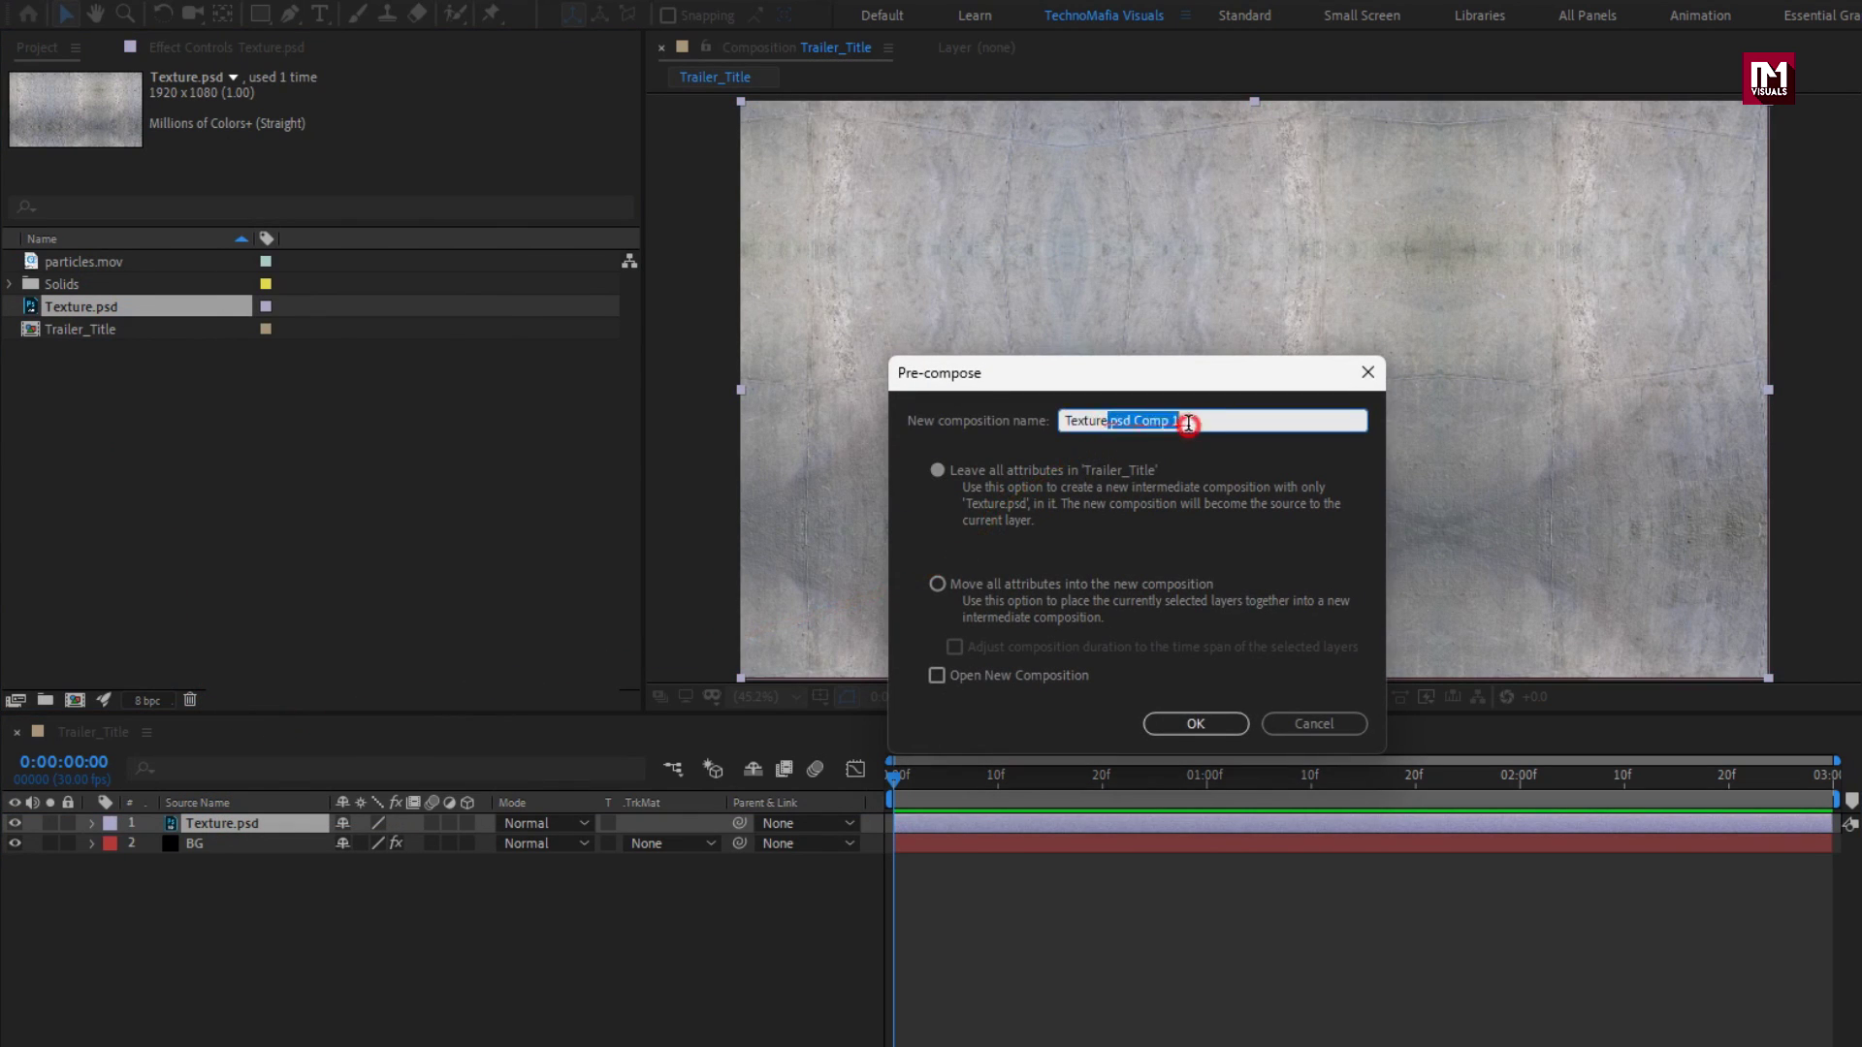
left_click(937, 585)
left_click(1176, 725)
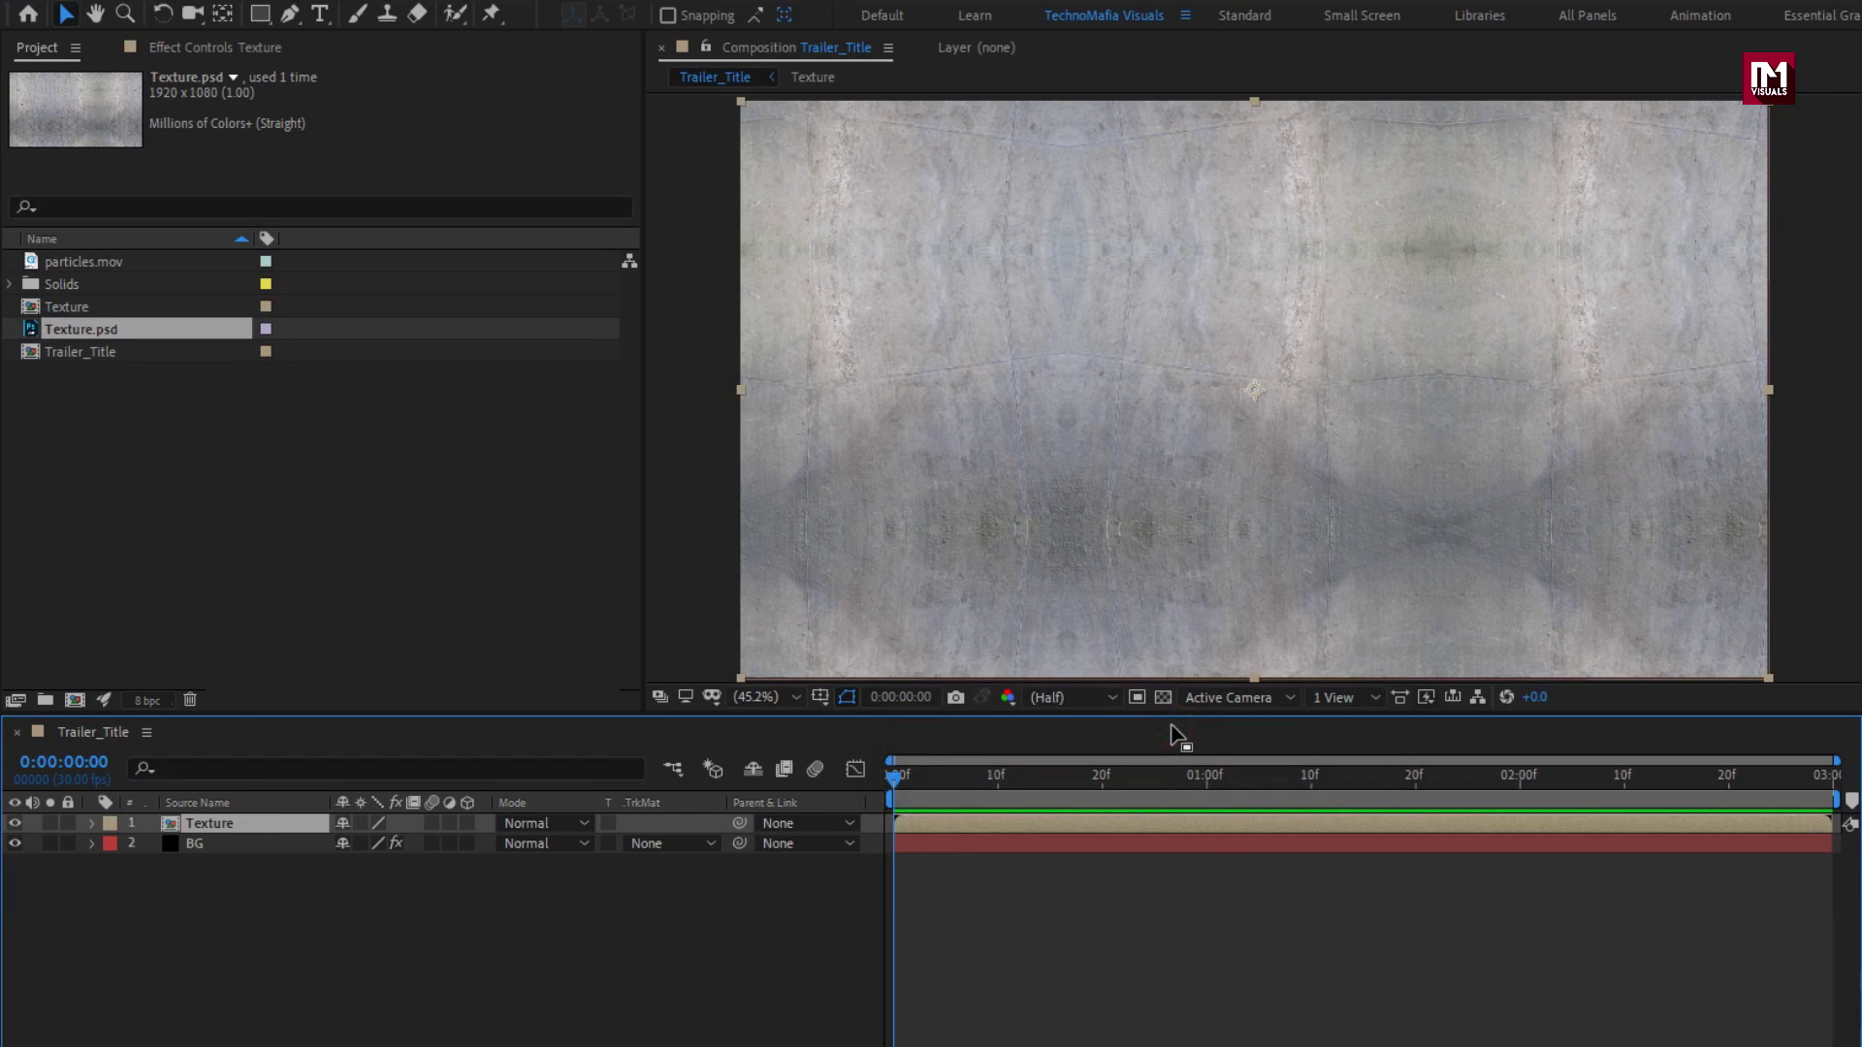
left_click(320, 14)
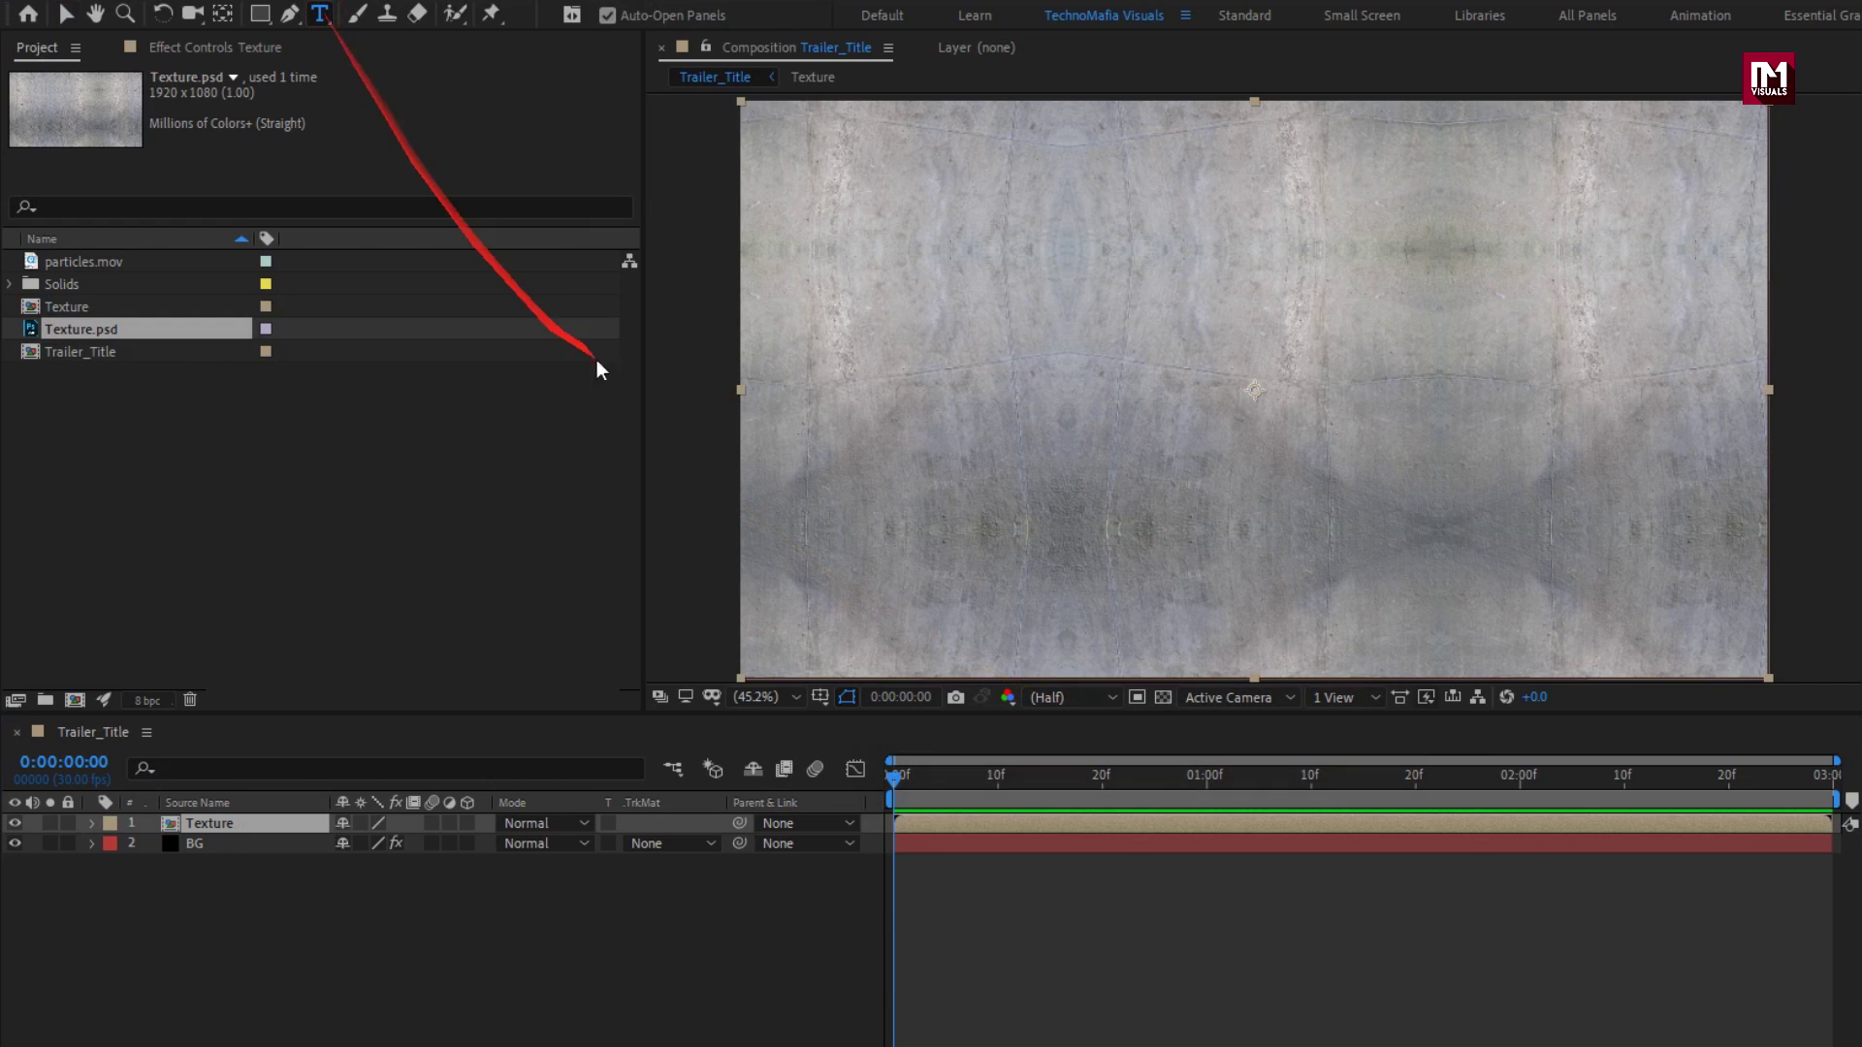
Step: Type CINEMATIC as a new text layer and enlarge it to 154 px
left_click(1062, 386)
type("CI")
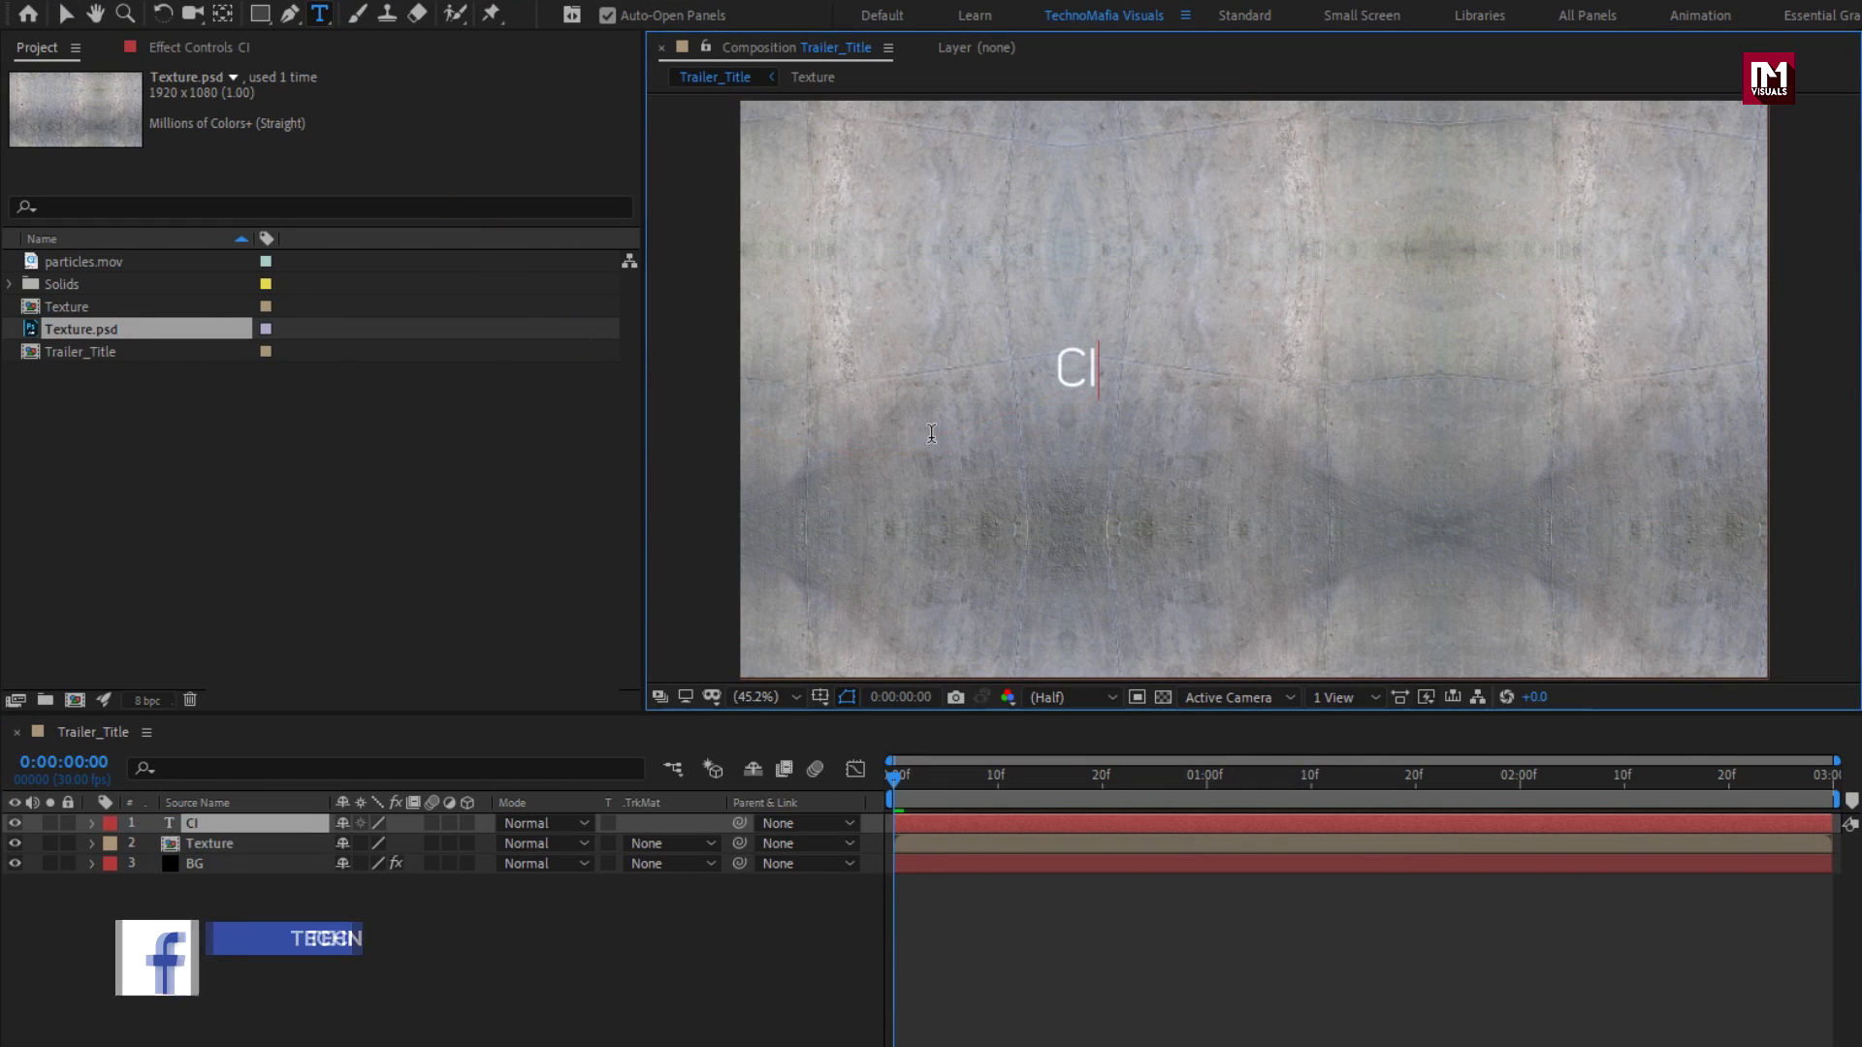
type("NEMATIC")
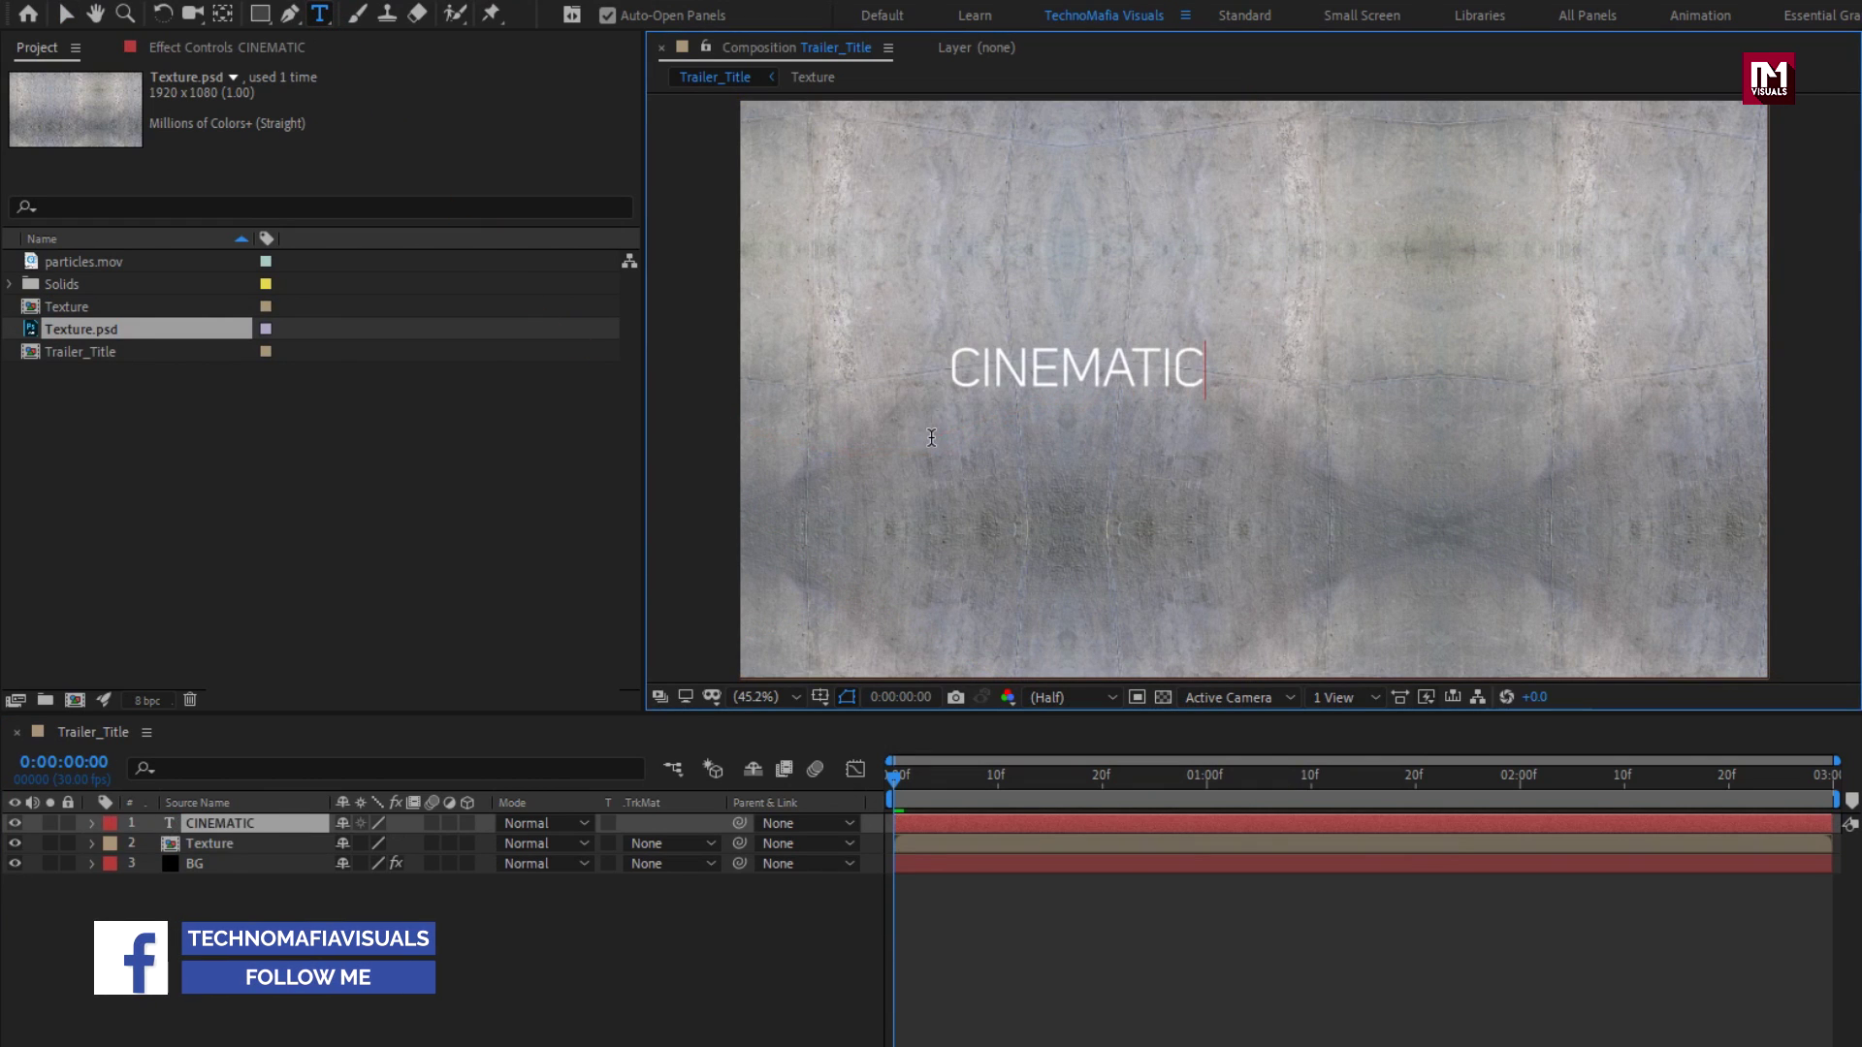
key("Escape")
key("v")
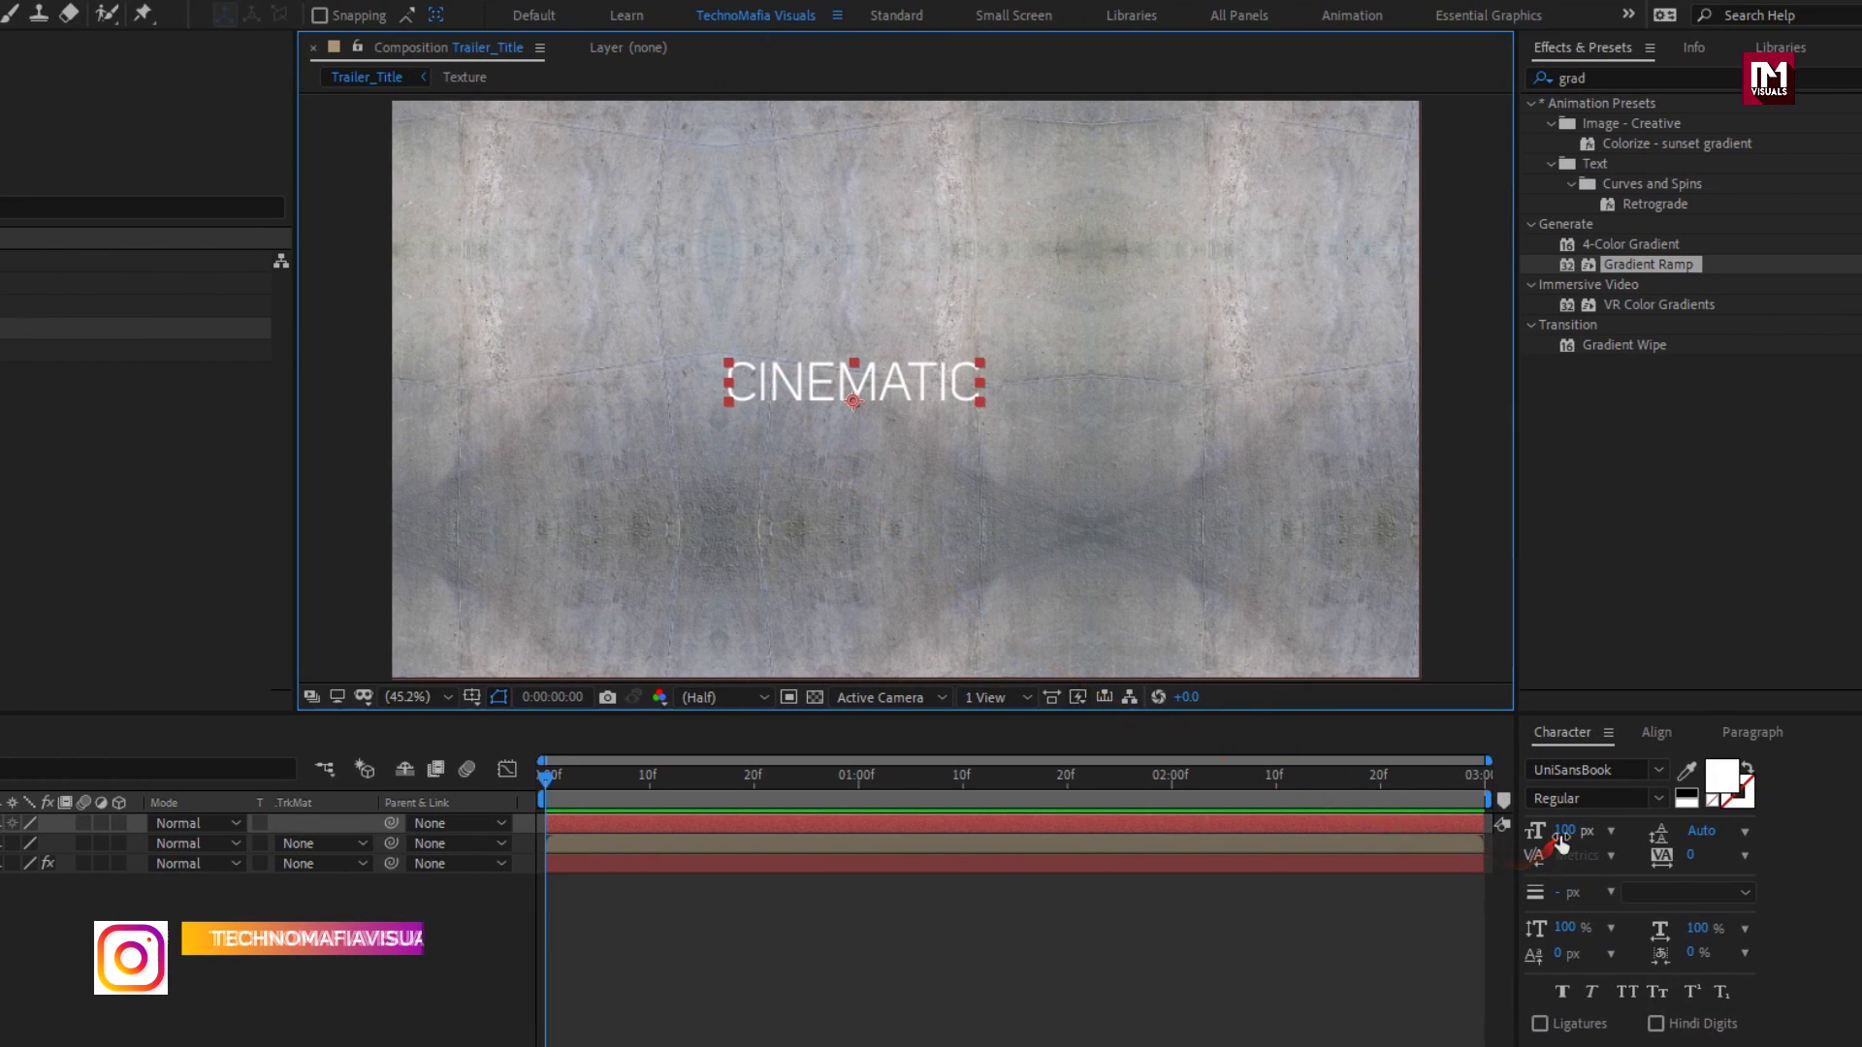
left_click_drag(1562, 836, 1632, 836)
Step: Set the title font to Trajan Pro Regular and centre it horizontally and vertically
left_click(1593, 770)
type("traj")
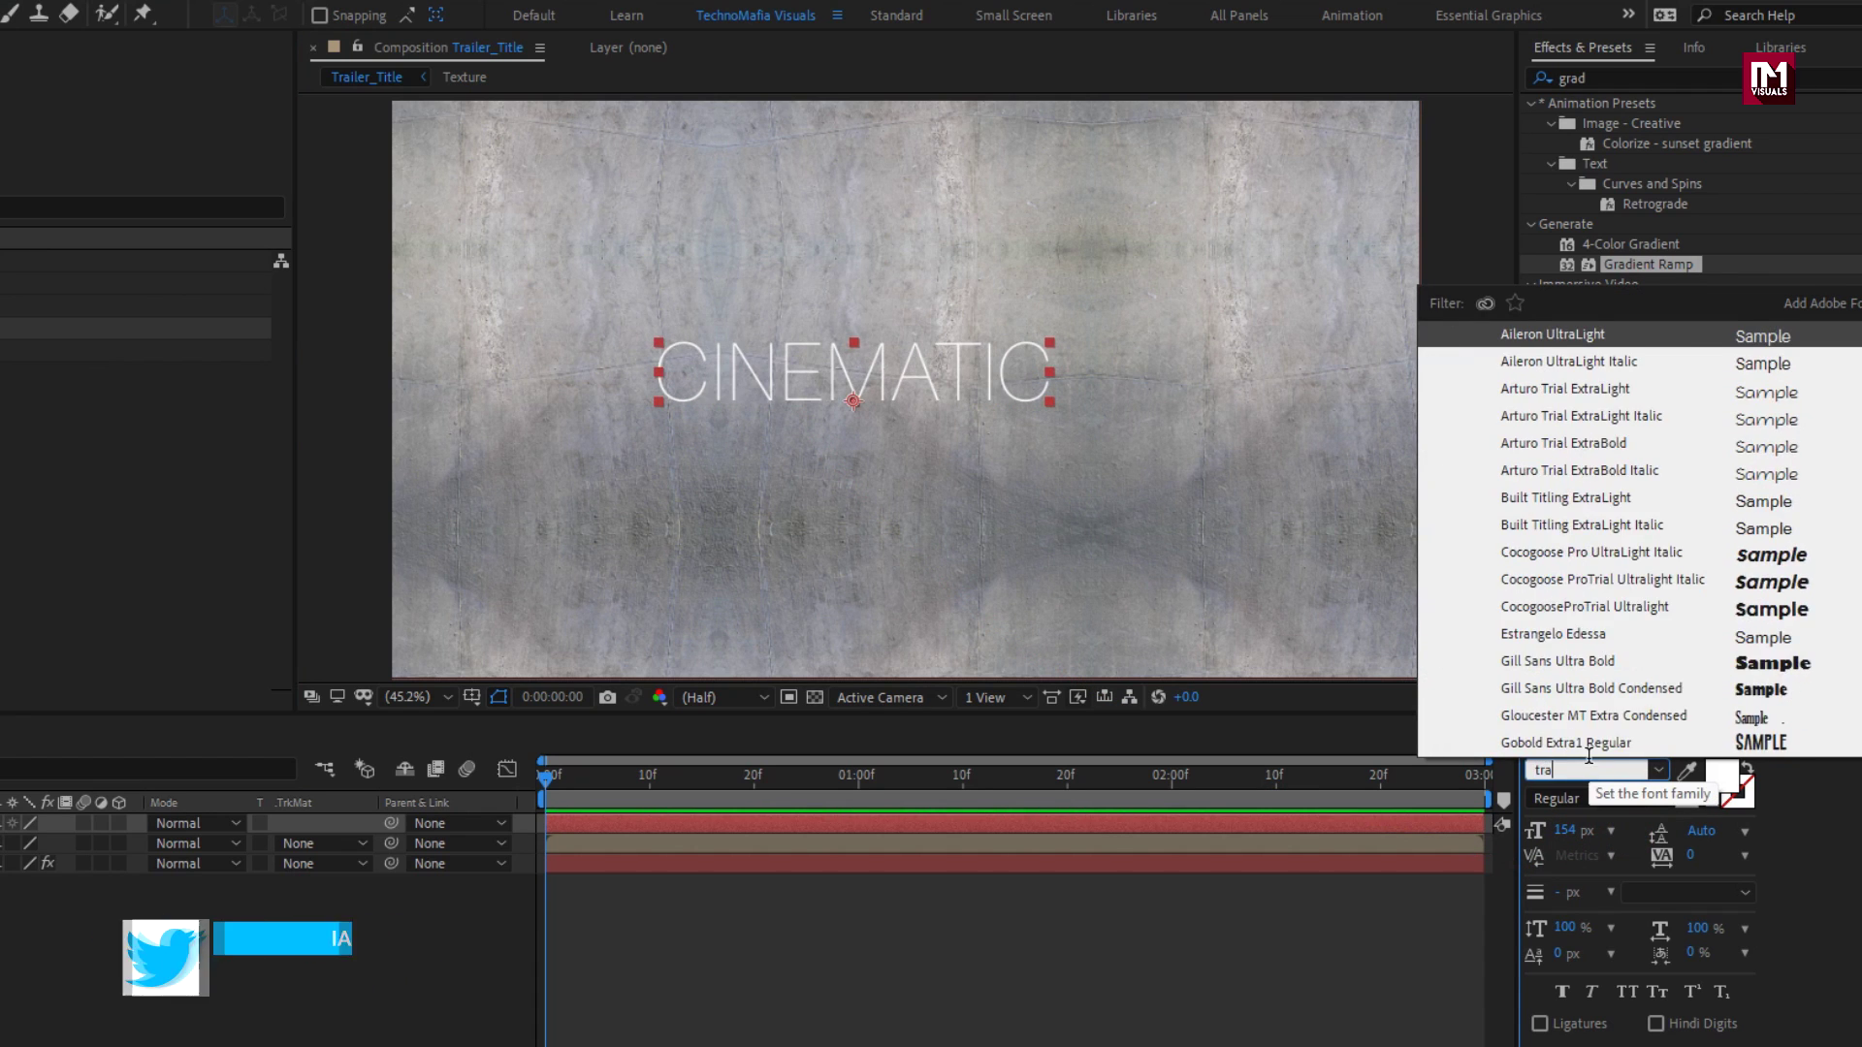
left_click(1569, 341)
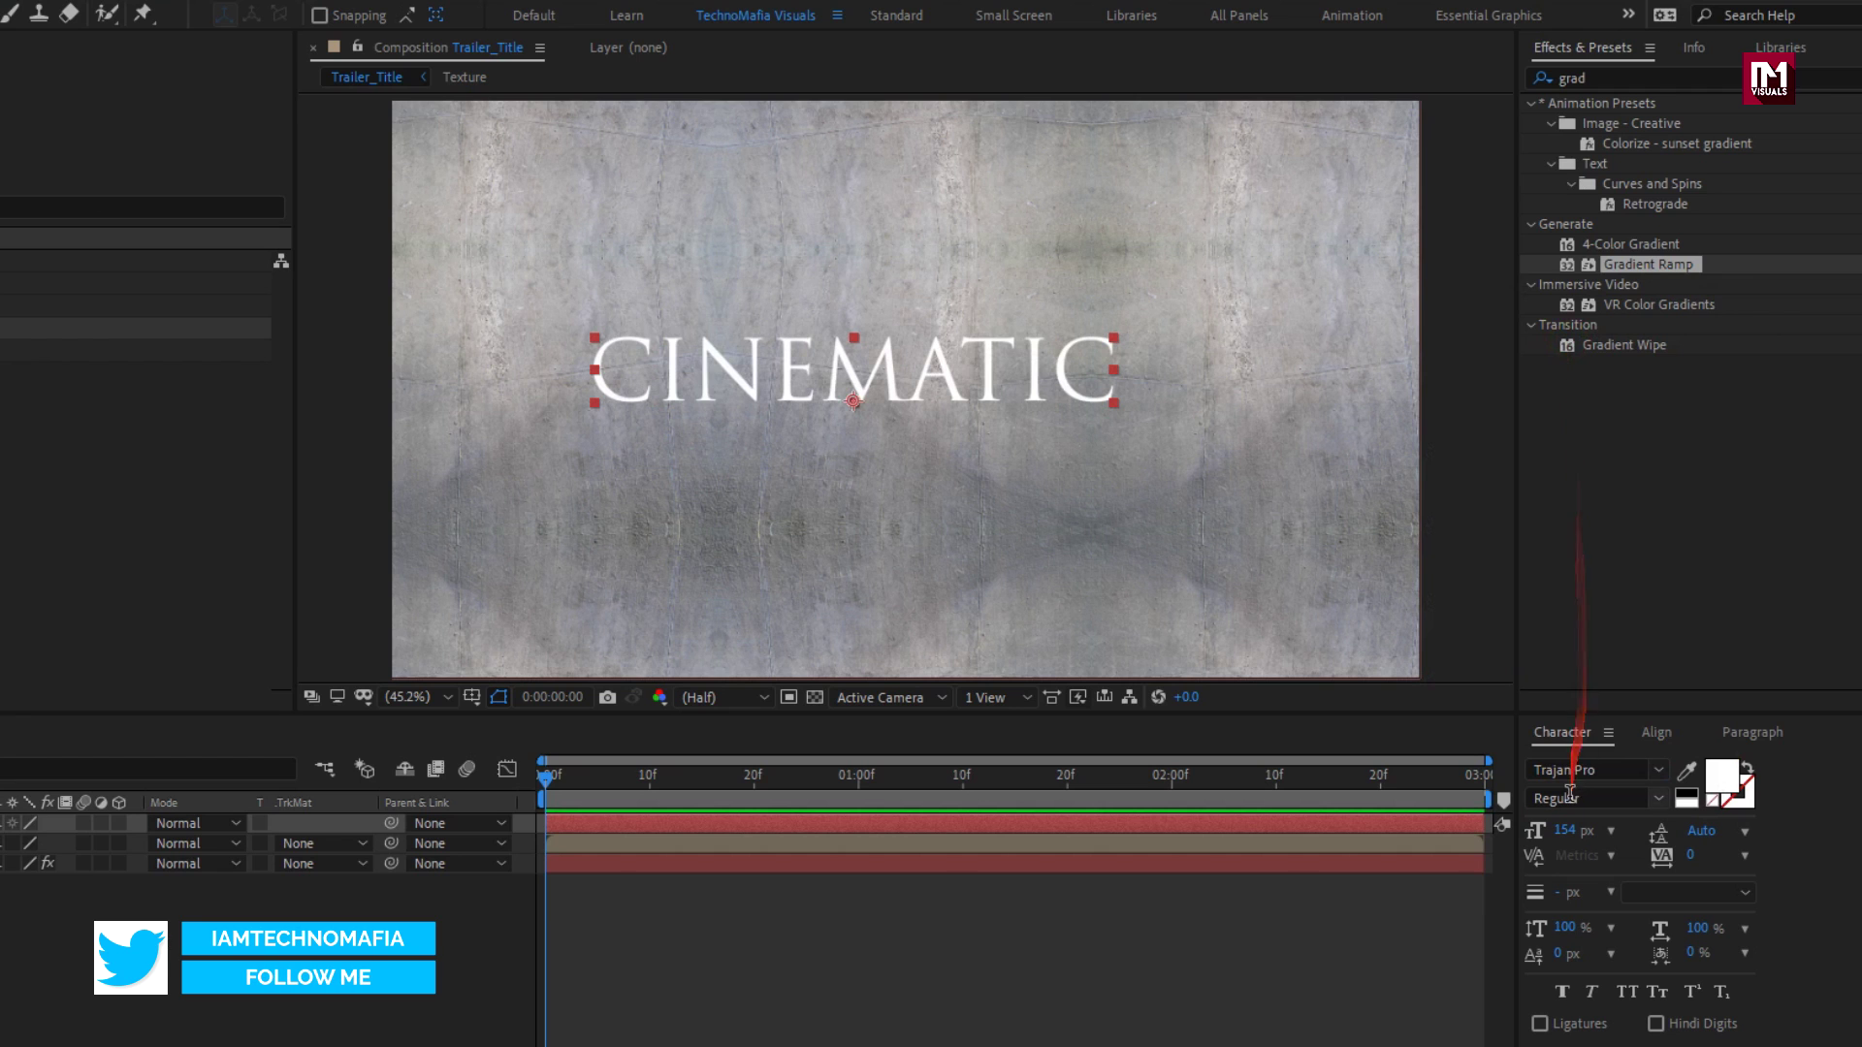
left_click(1657, 732)
left_click(1583, 793)
left_click(1700, 793)
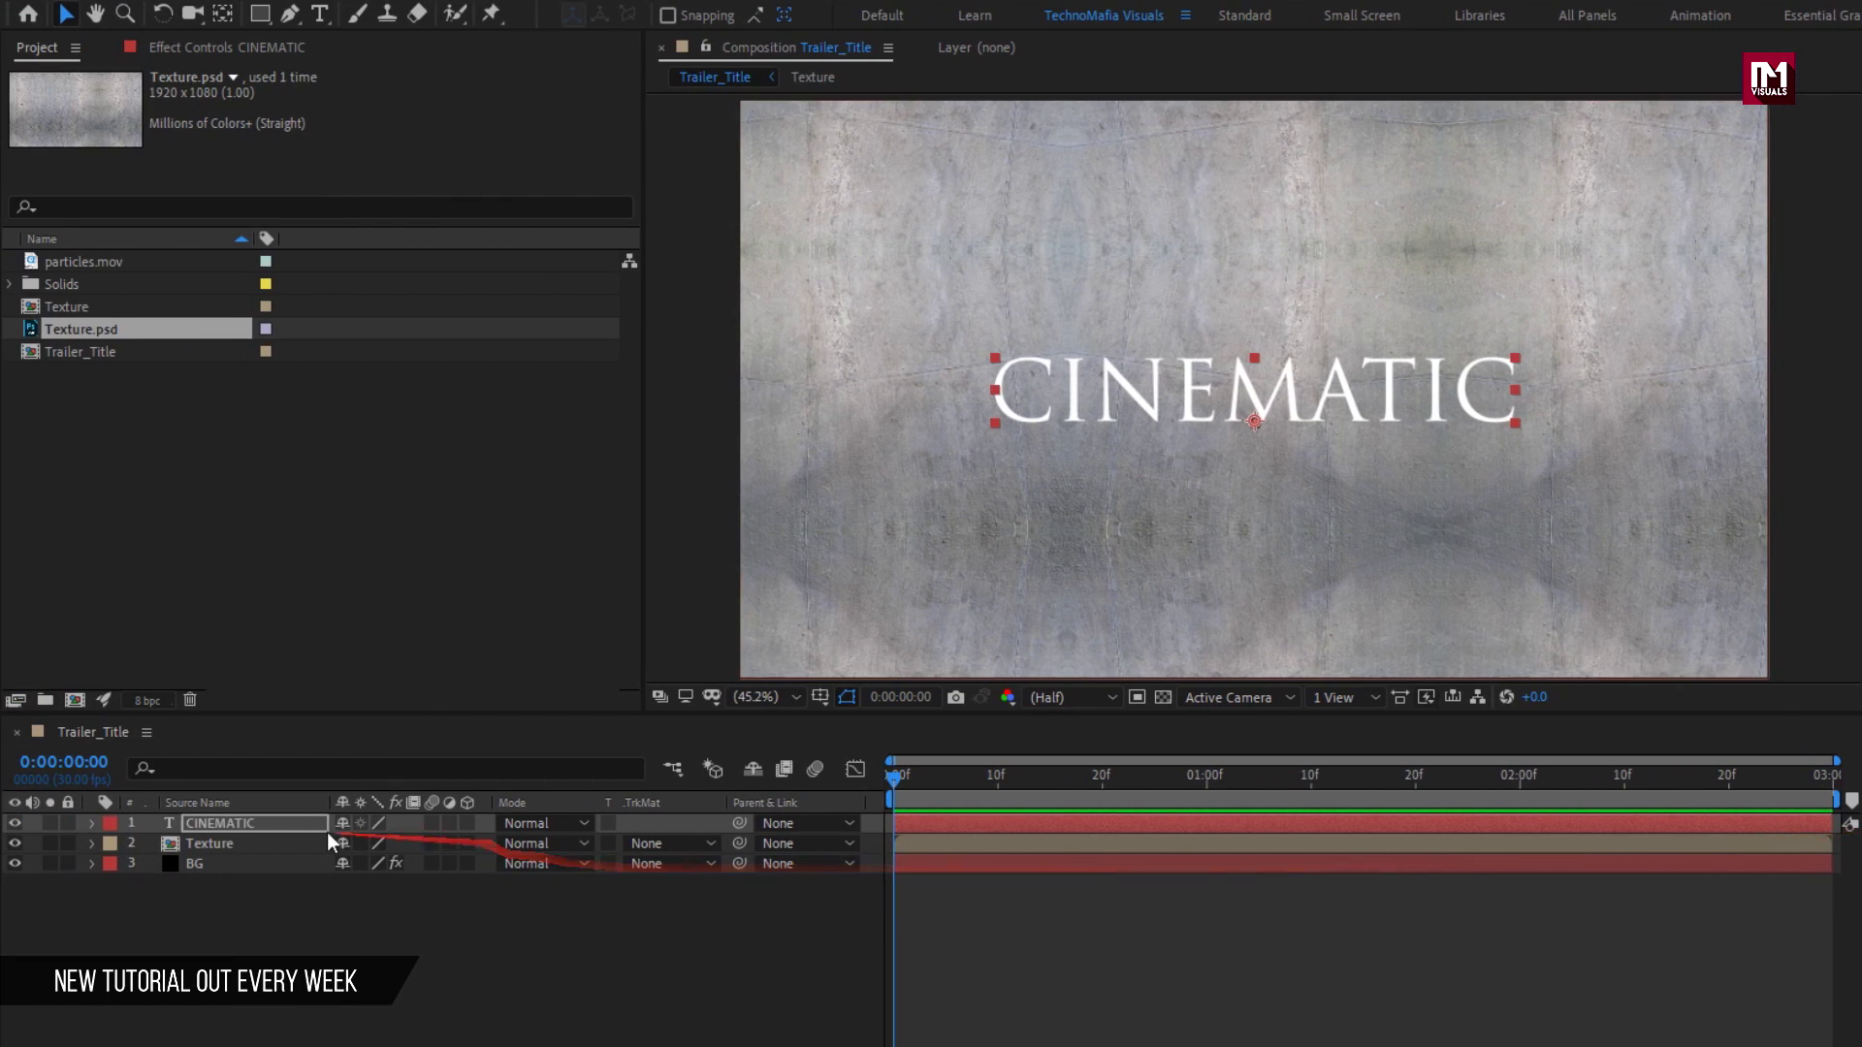
left_click(281, 828)
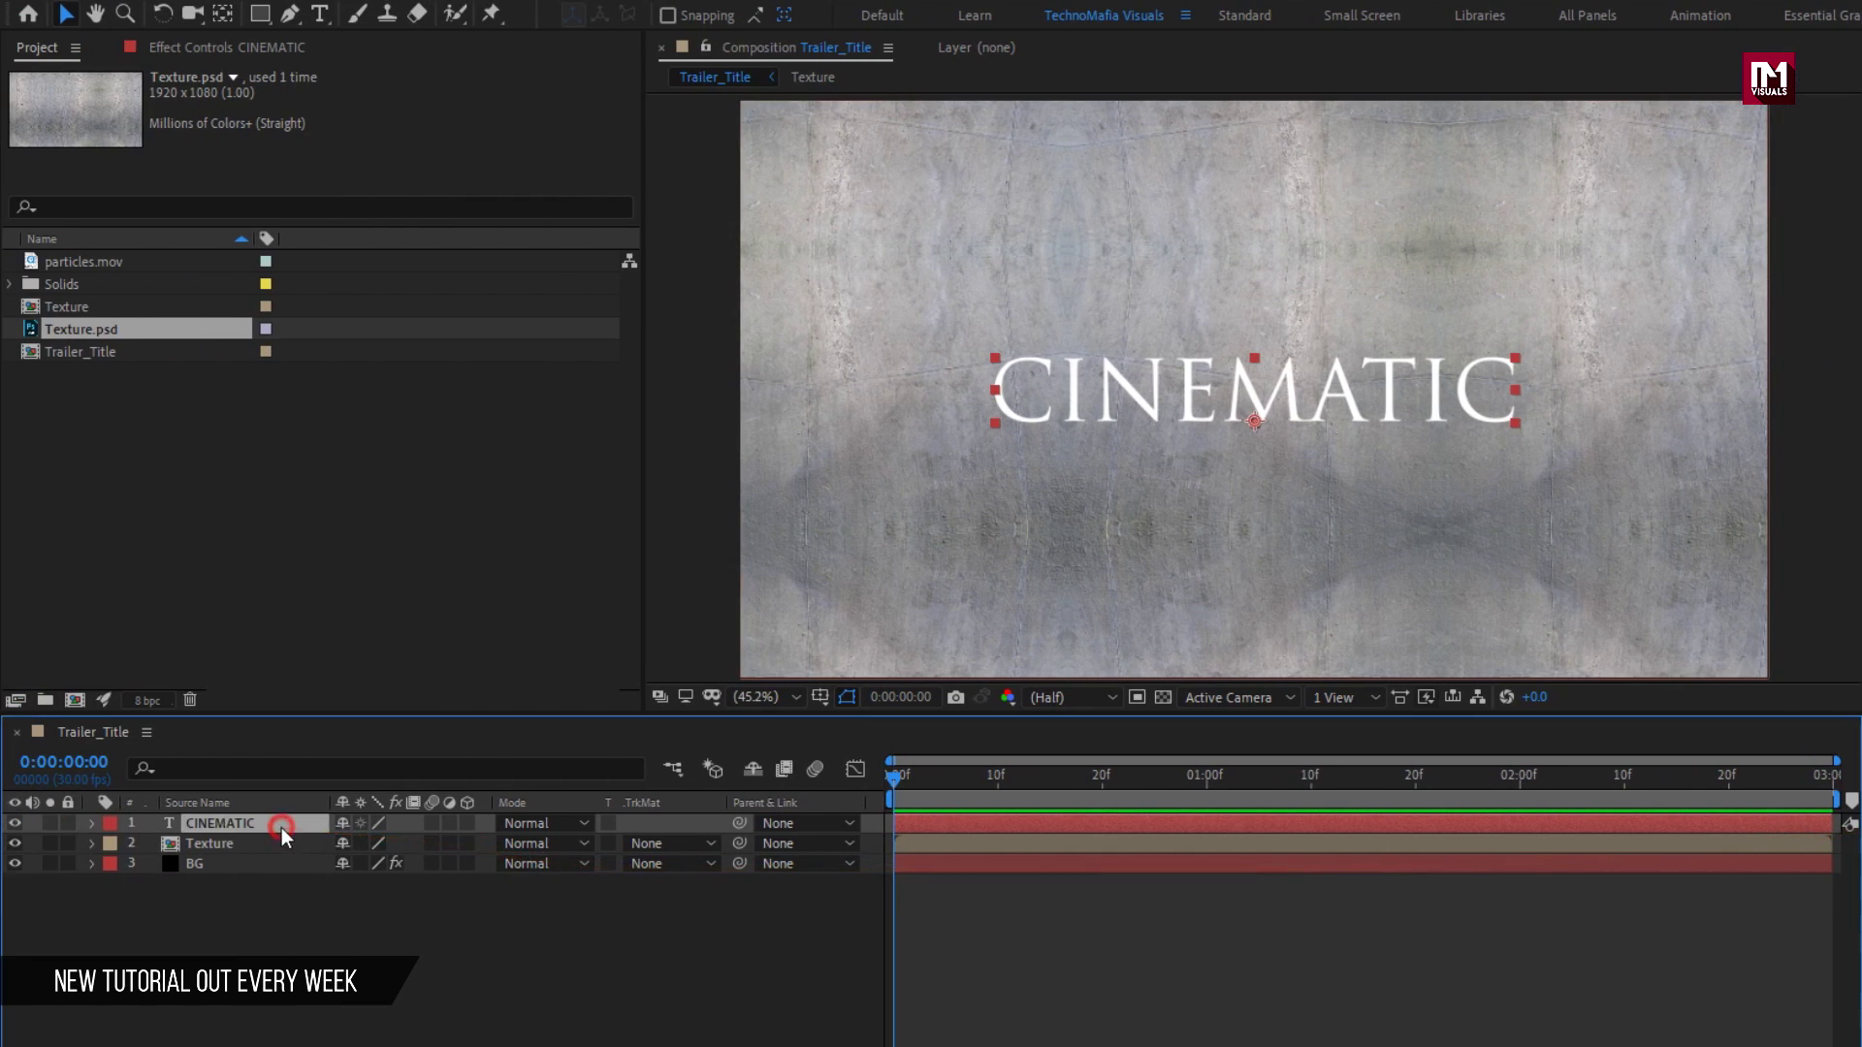
Step: Add a Tracking animator to CINEMATIC with Tracking Type After and amount 1000
left_click(92, 824)
left_click(479, 844)
left_click(548, 669)
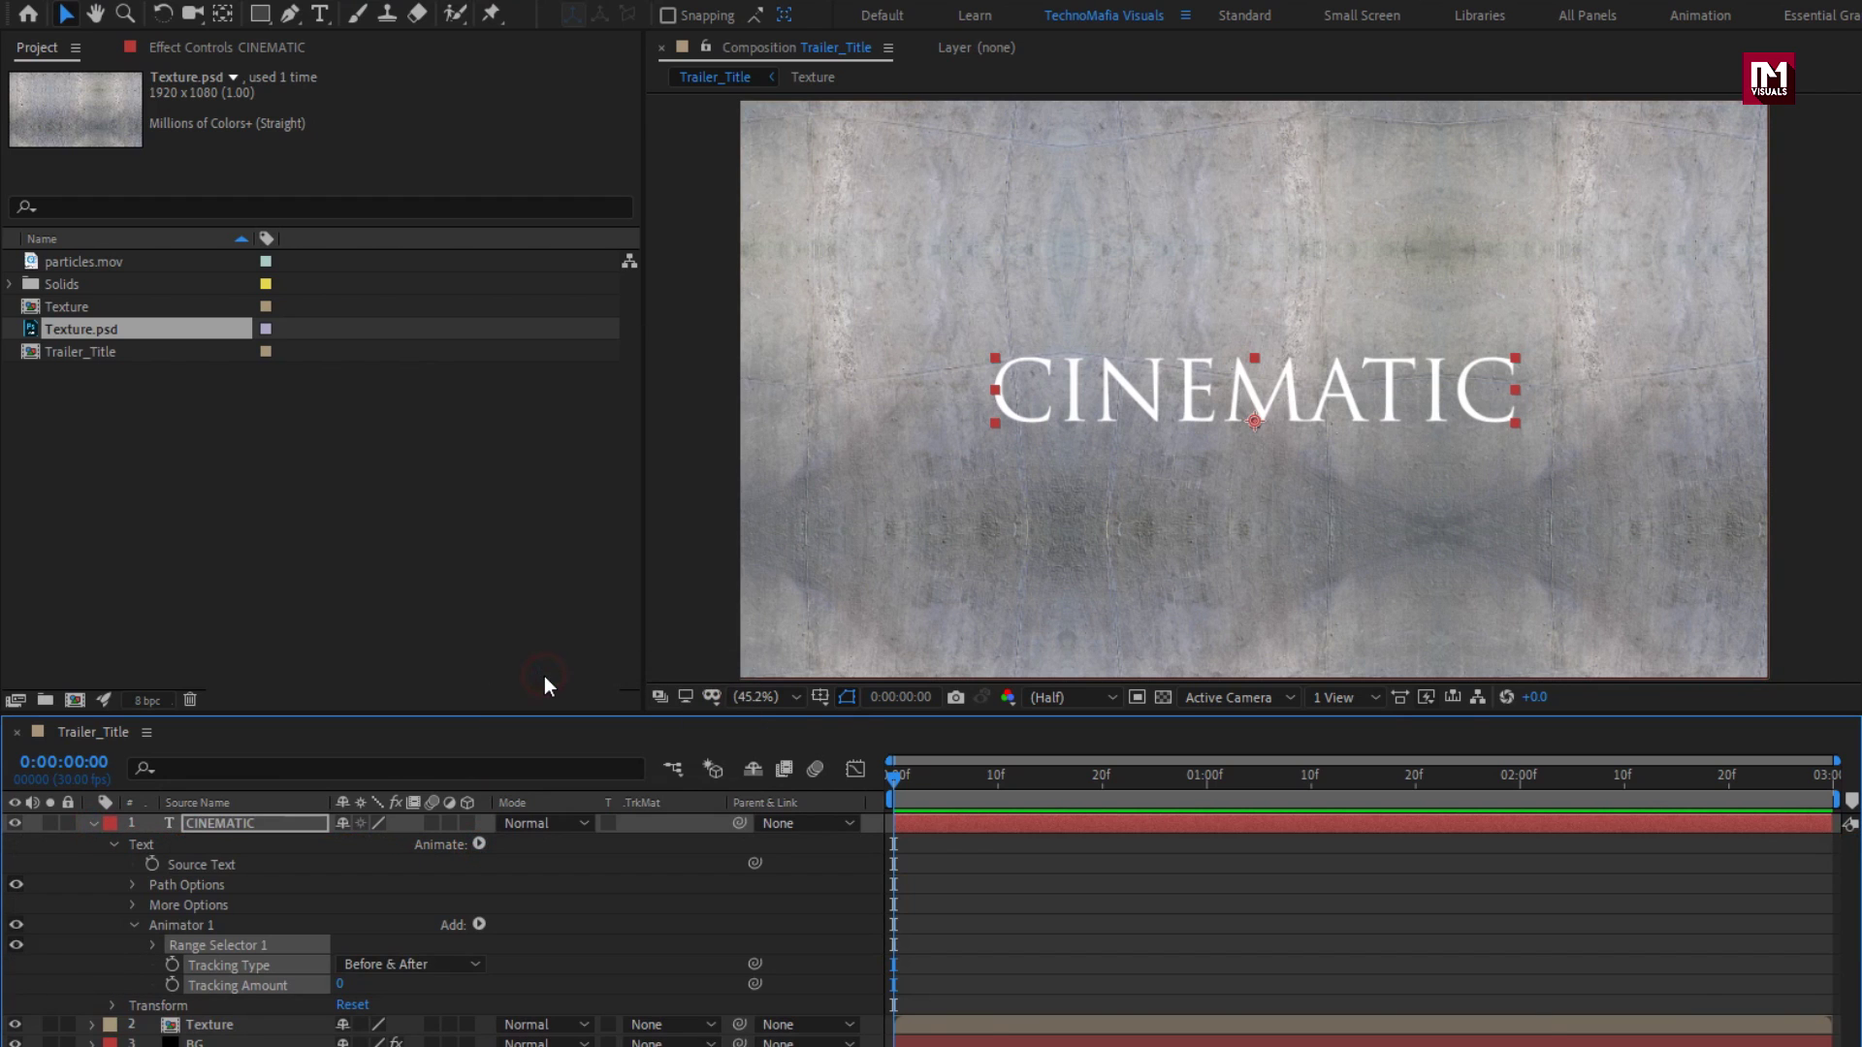
left_click(398, 965)
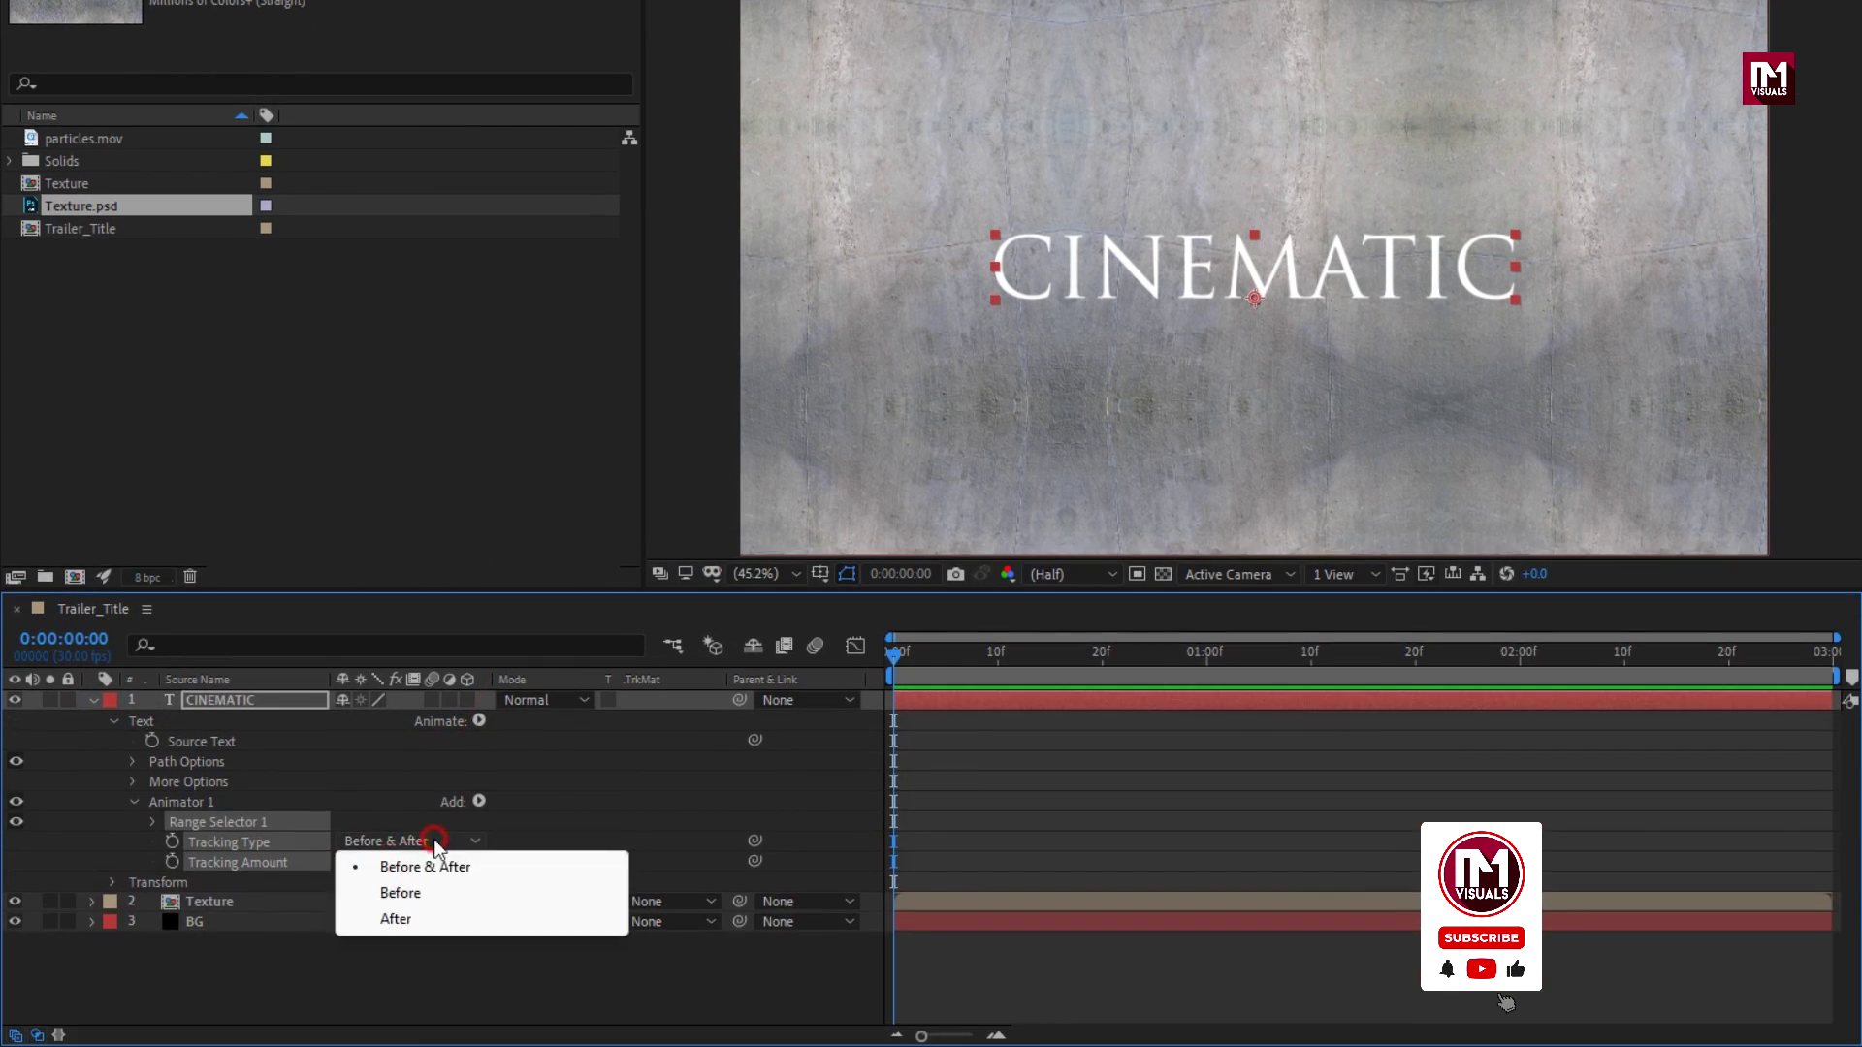
left_click(428, 914)
left_click(345, 861)
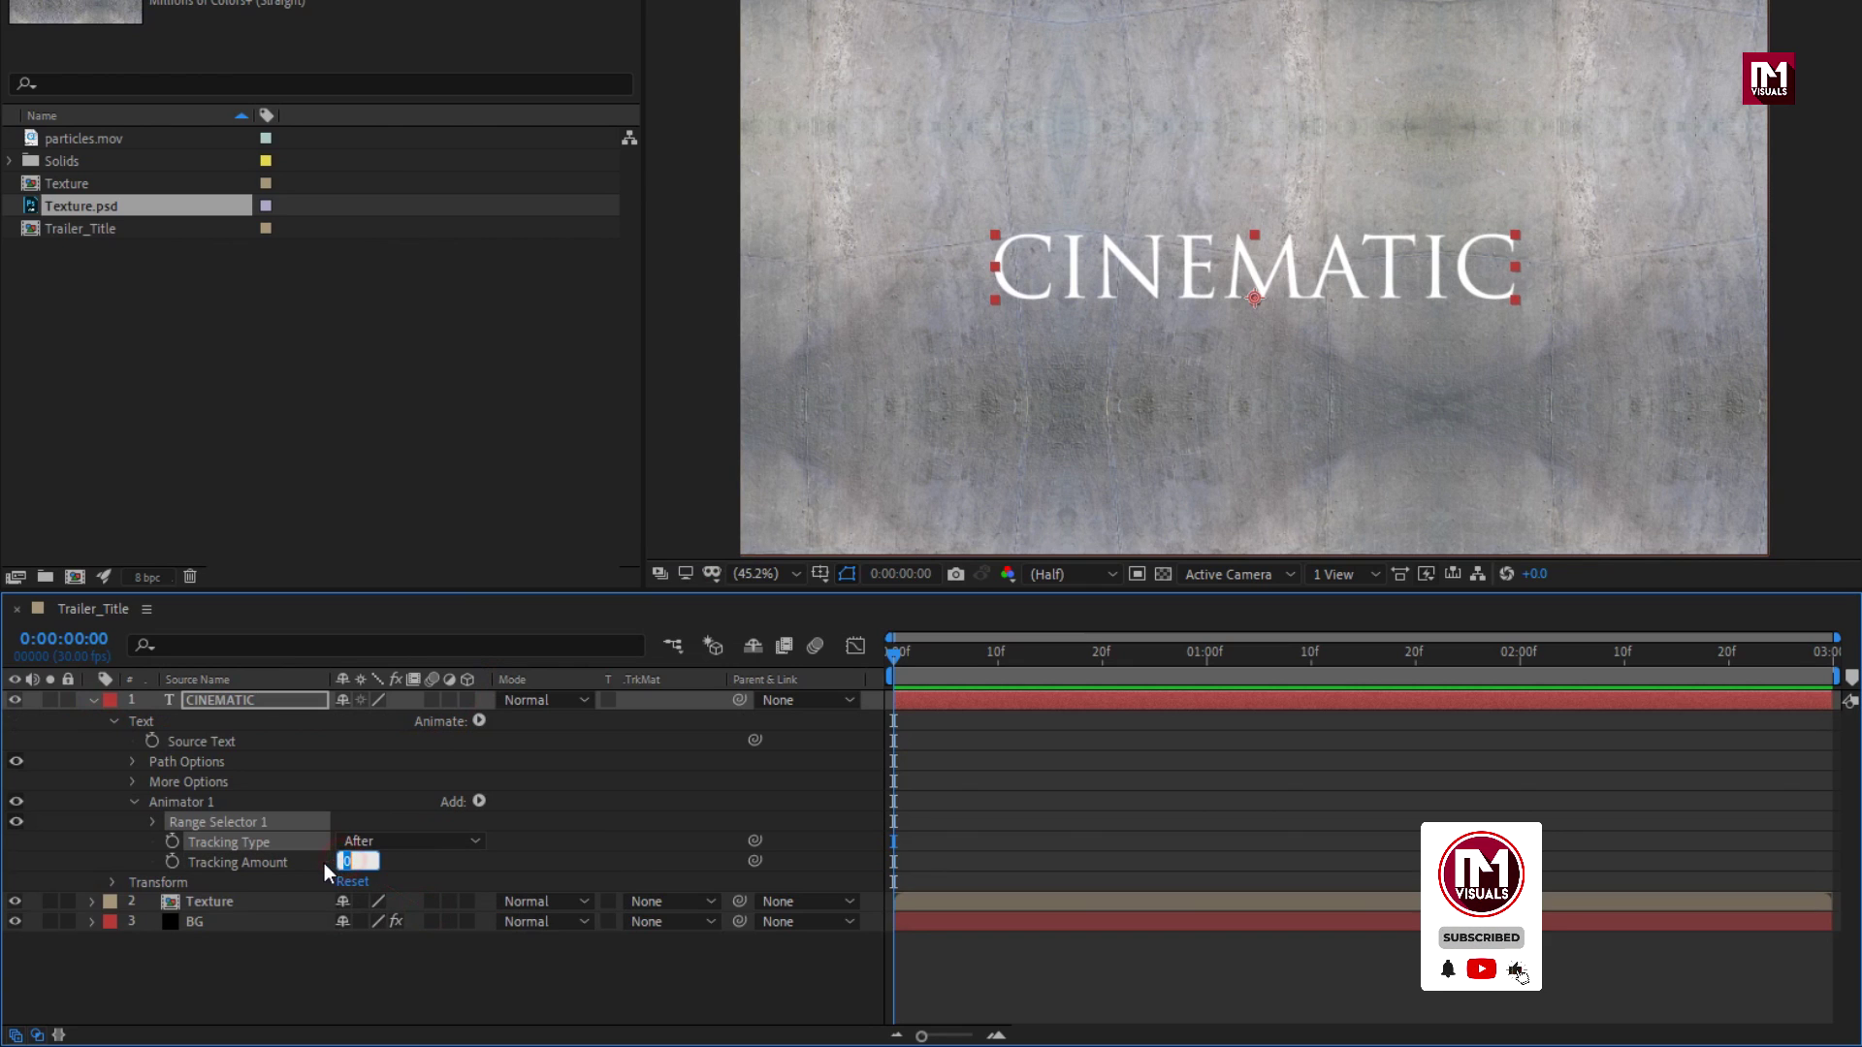
type("1000")
key("Return")
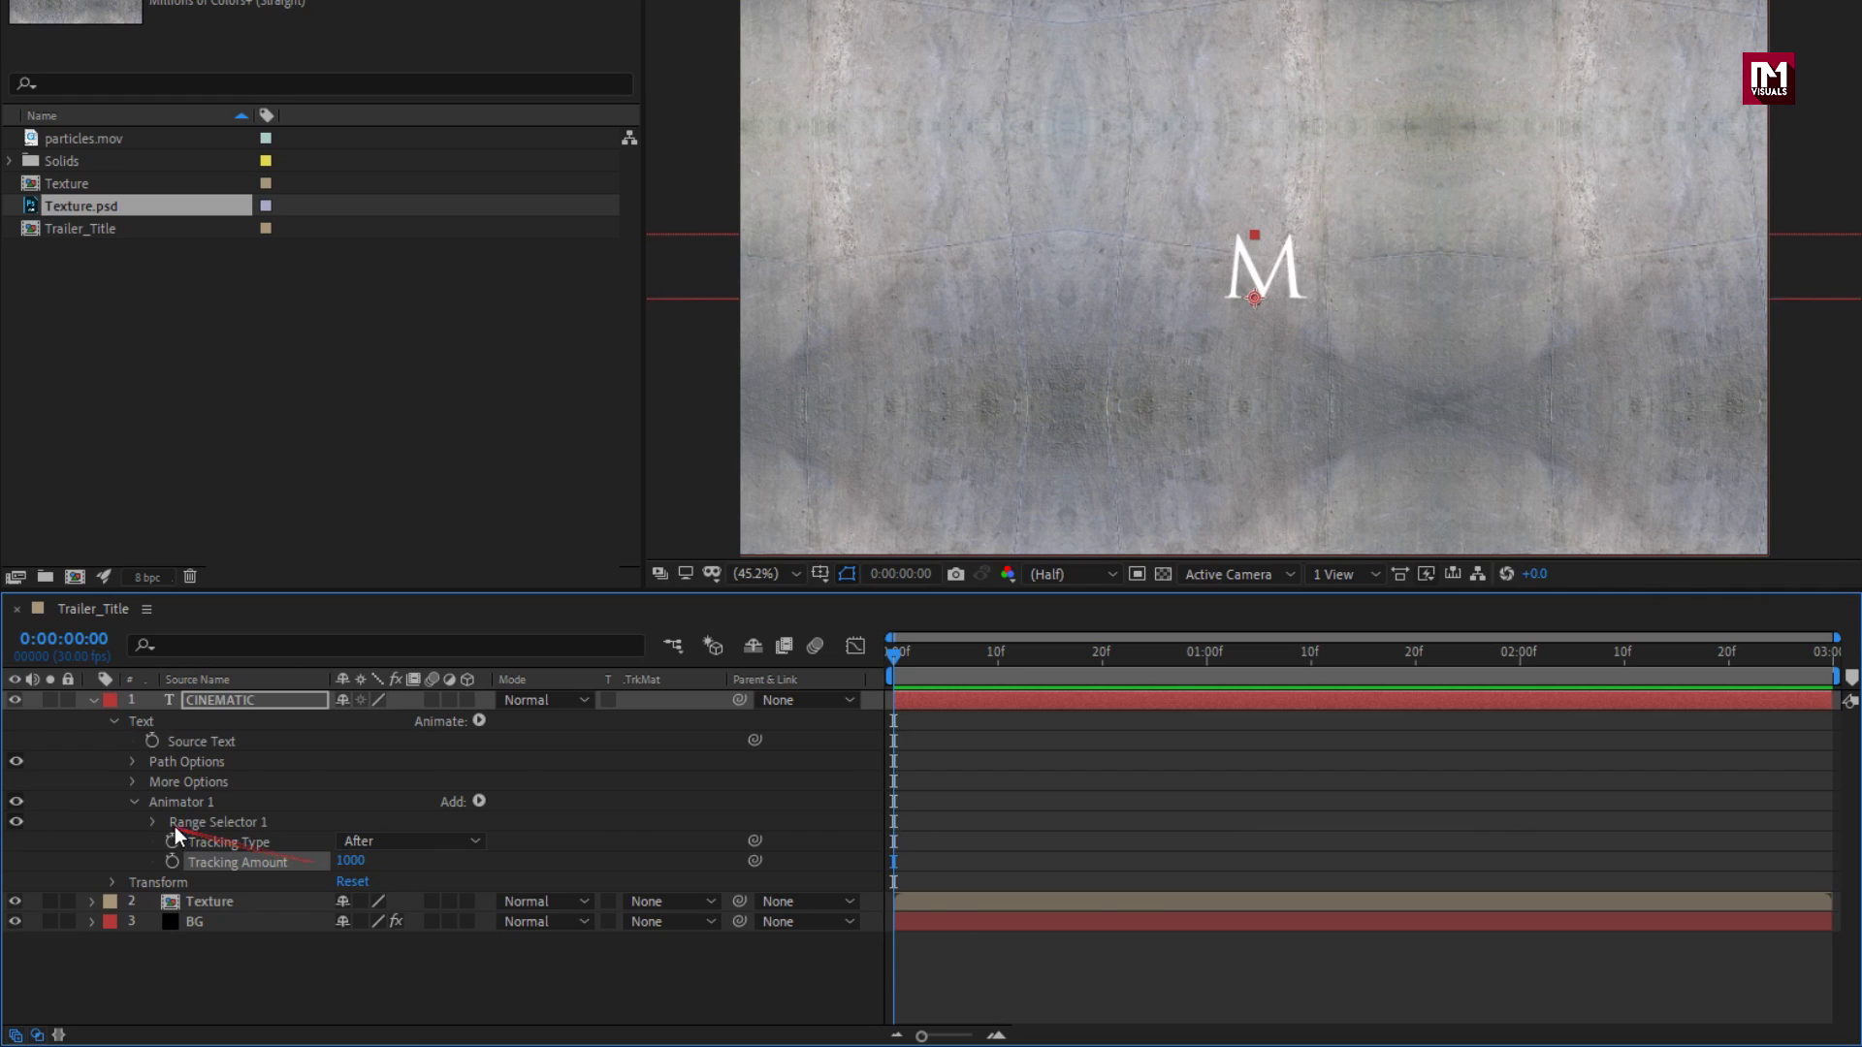
Step: Keyframe the range selector Offset from 0% at 0s to 100% at 1s
left_click(153, 821)
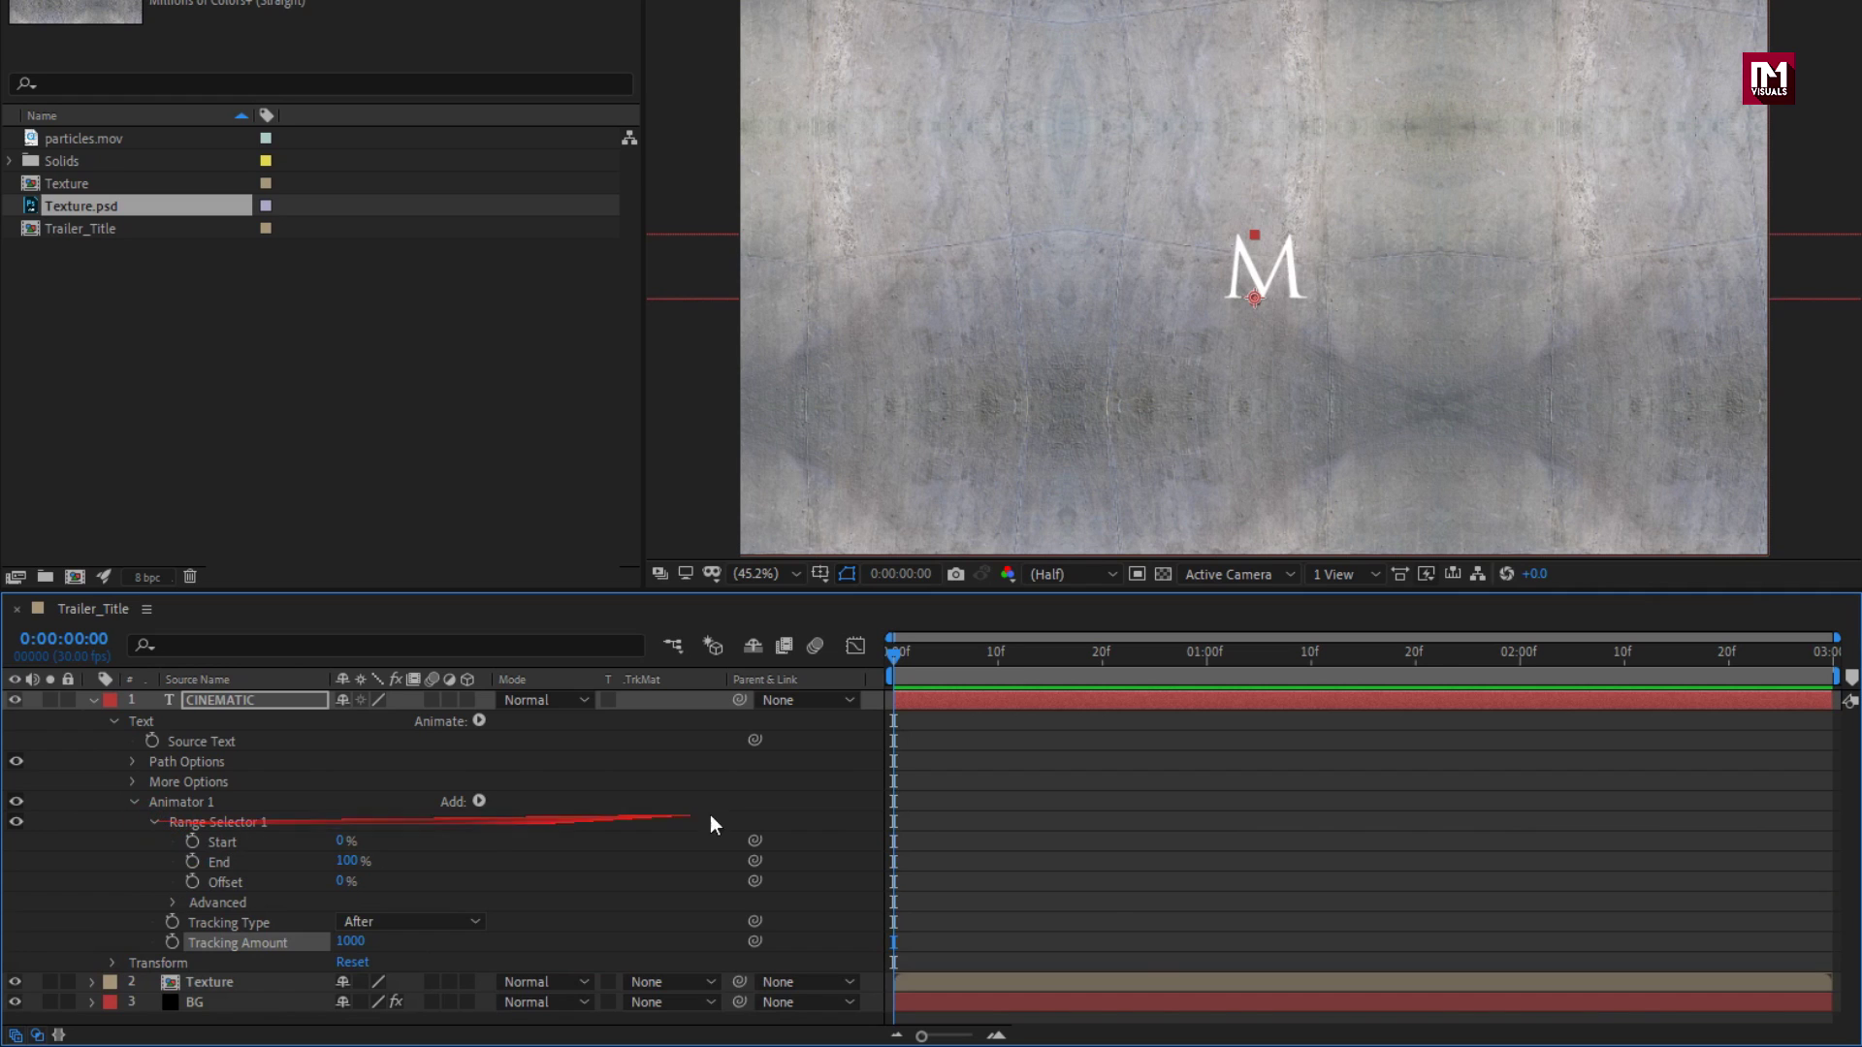
left_click(193, 882)
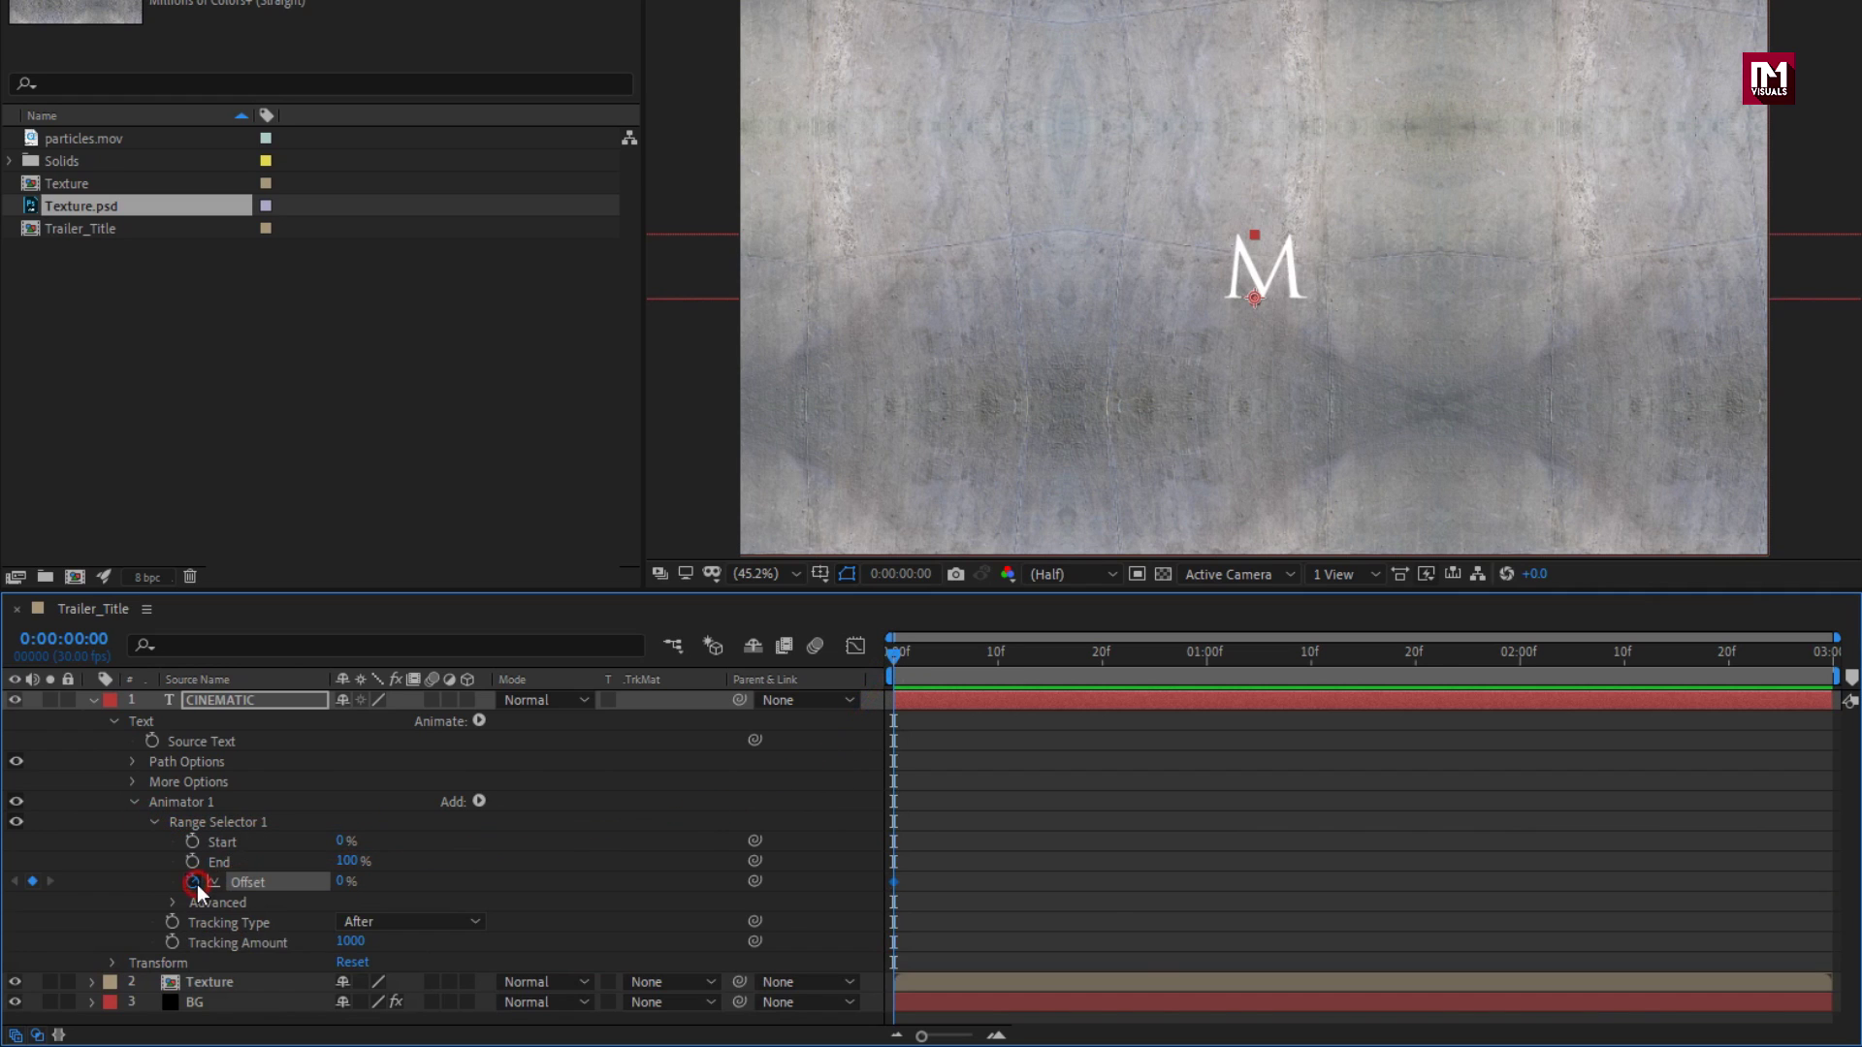
left_click_drag(1164, 655, 1200, 664)
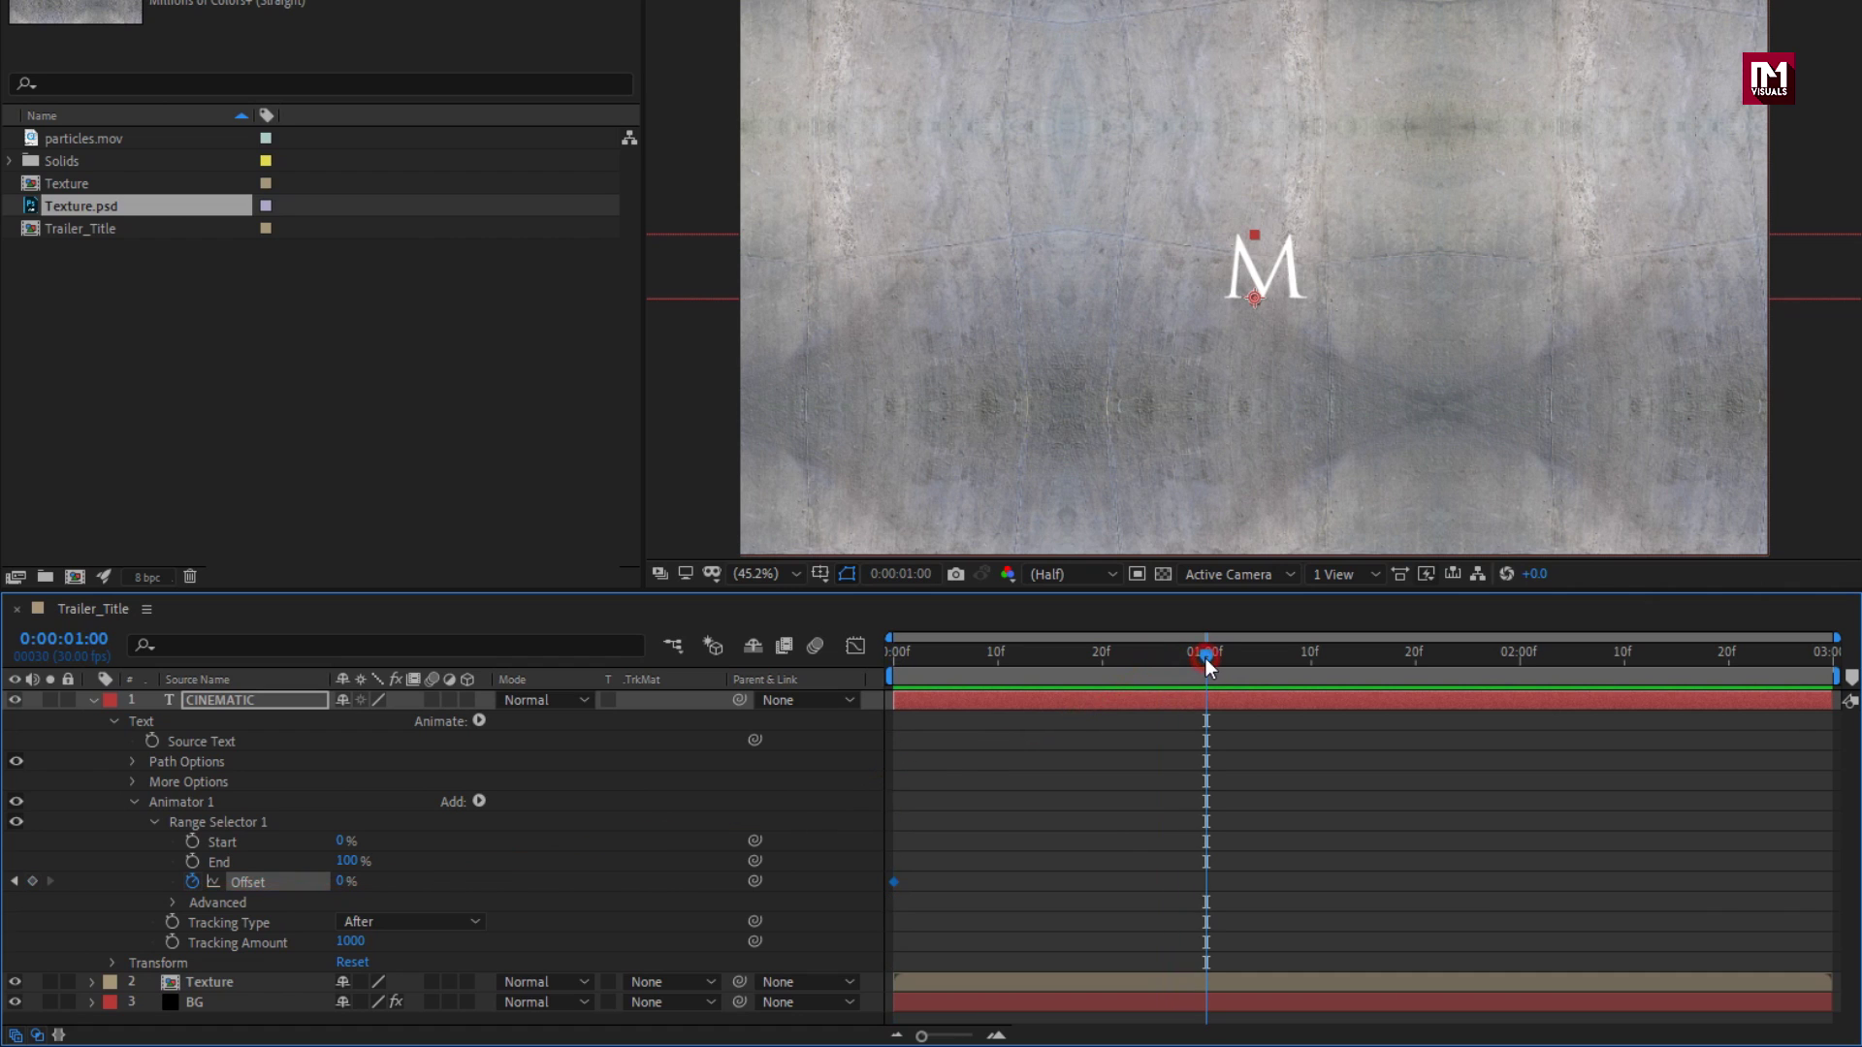
left_click_drag(341, 882, 486, 882)
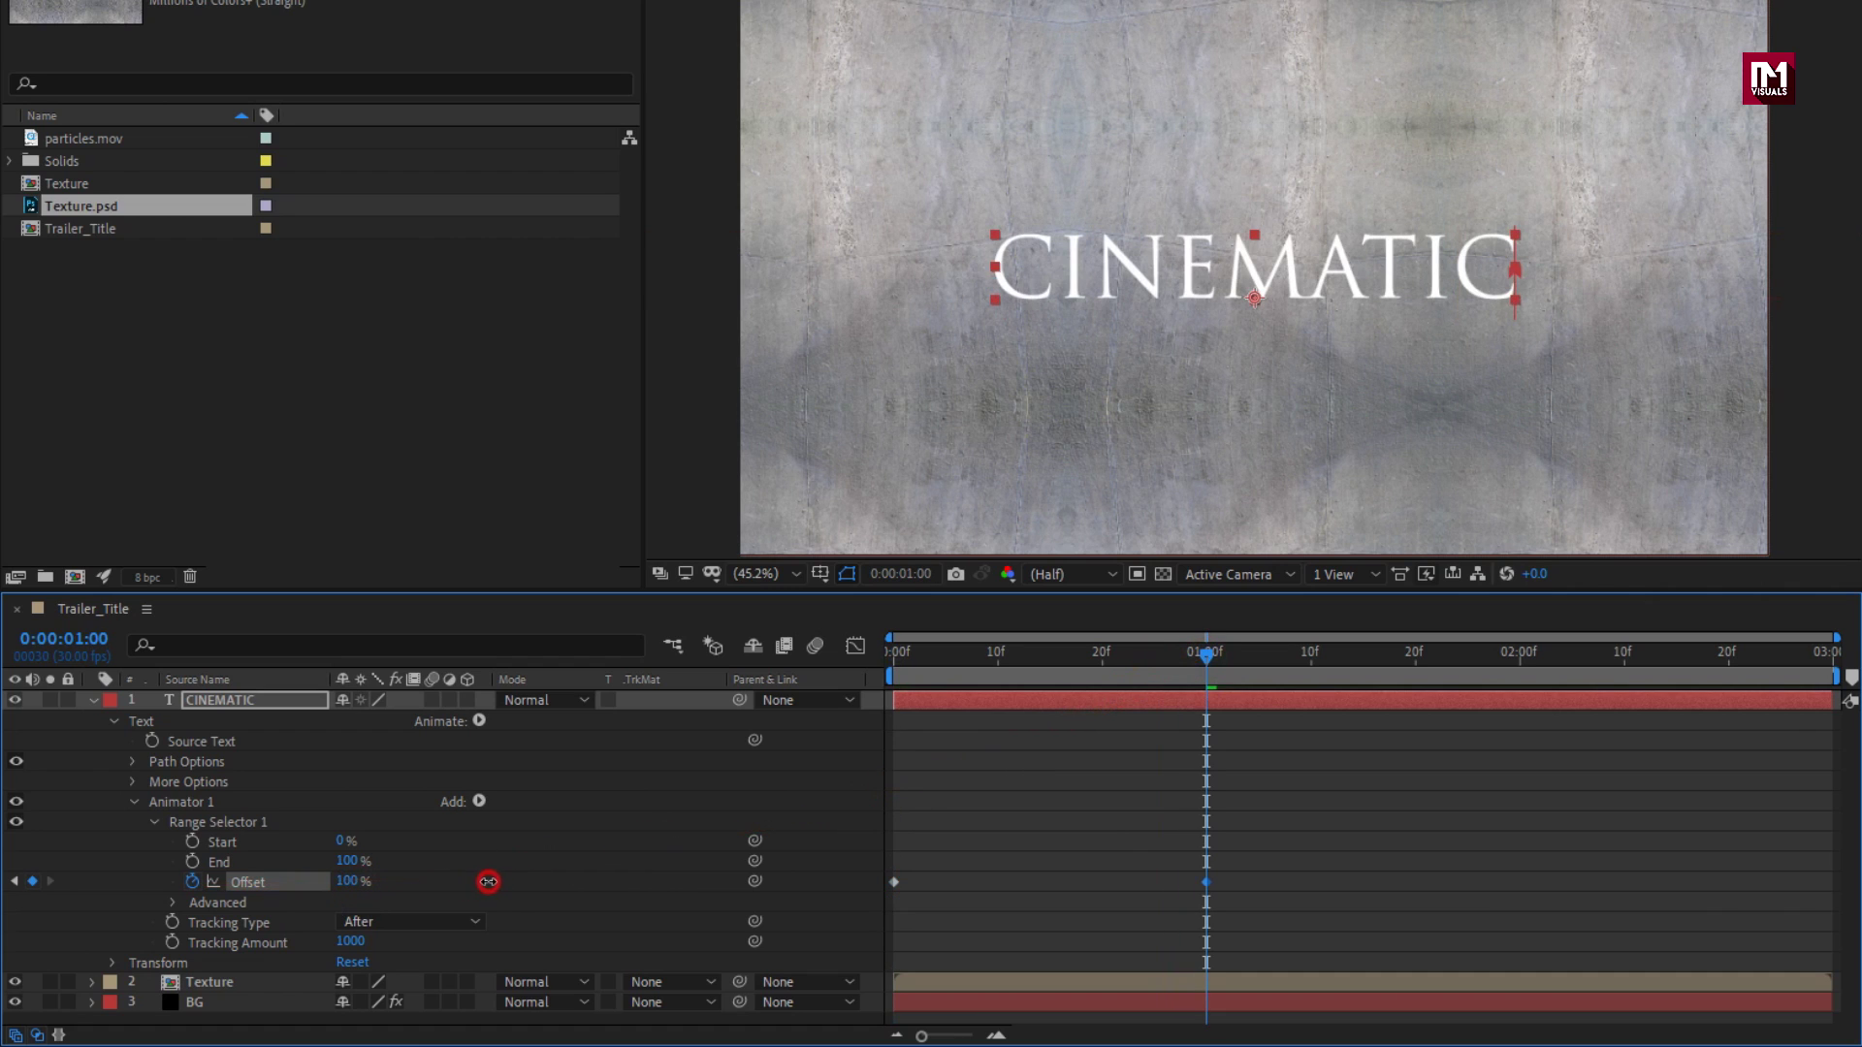
left_click_drag(1094, 654, 1167, 653)
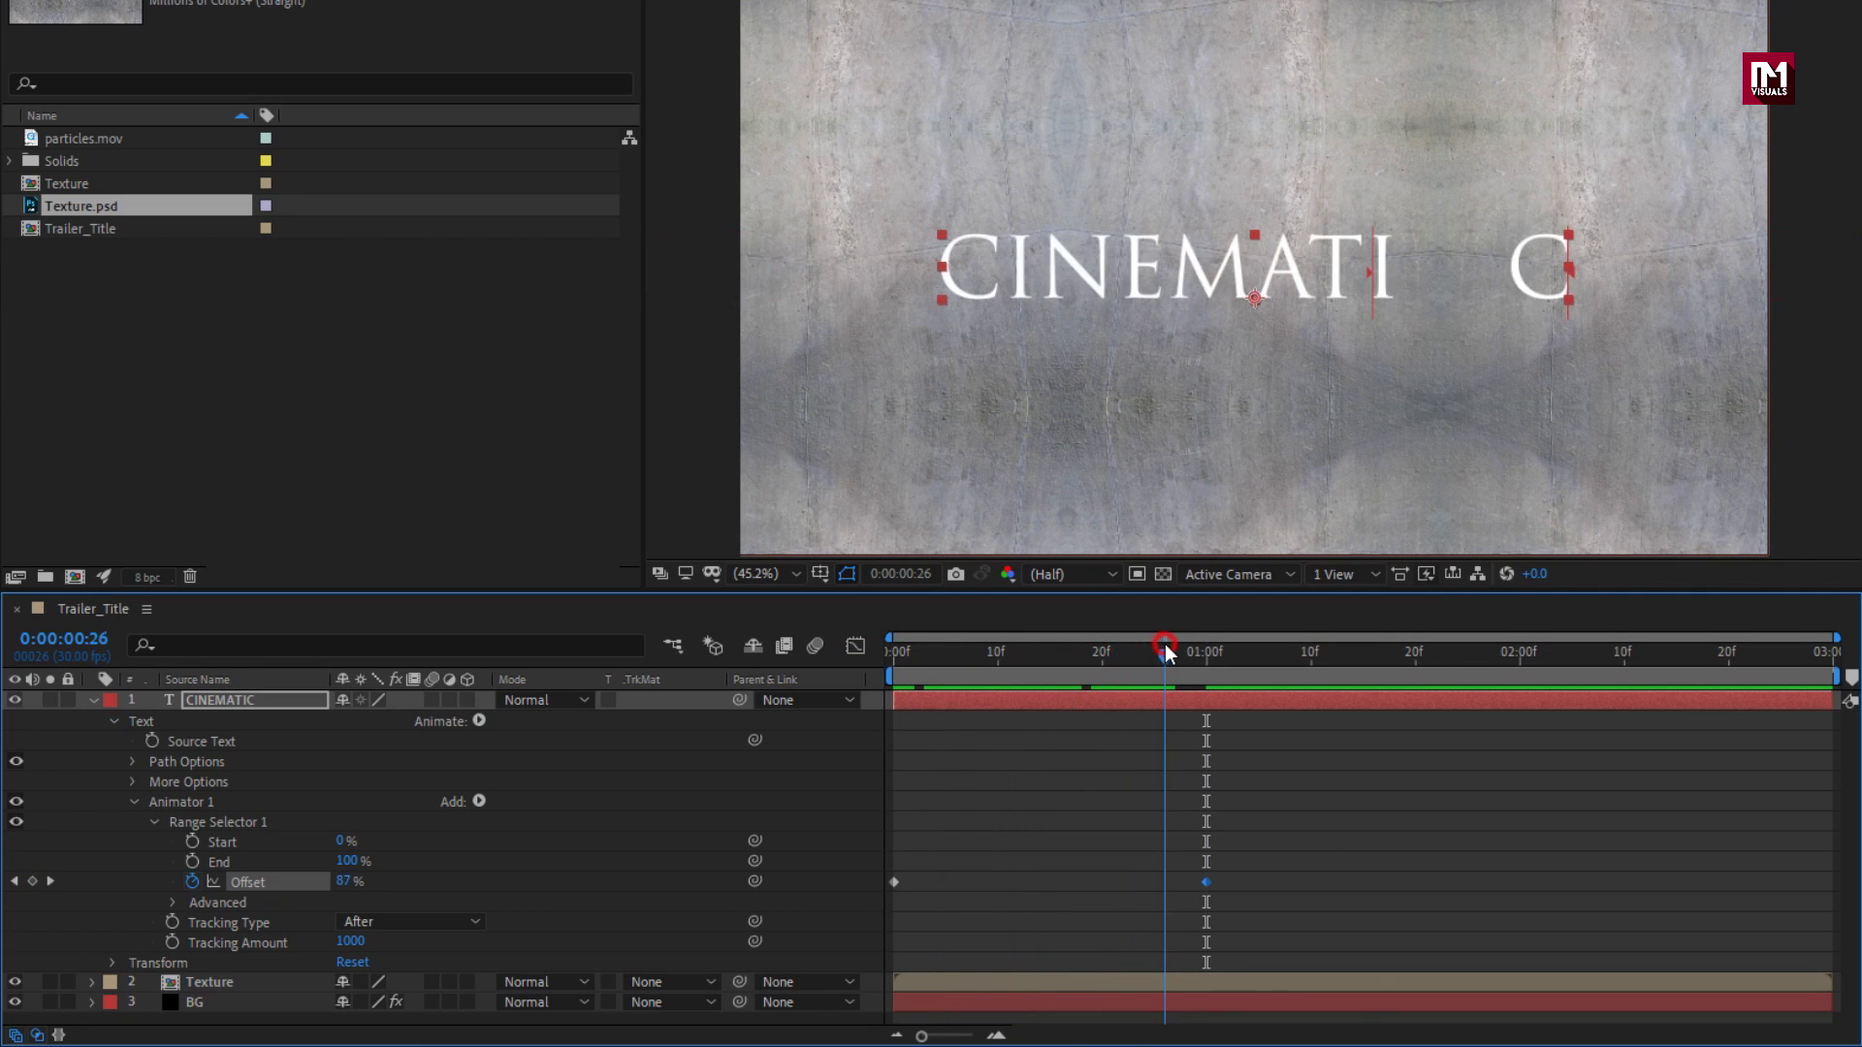
Step: Set the selector shape to Ramp Up and turn on Randomize Order
left_click(167, 904)
scroll(166, 904, "down", 3)
left_click(407, 873)
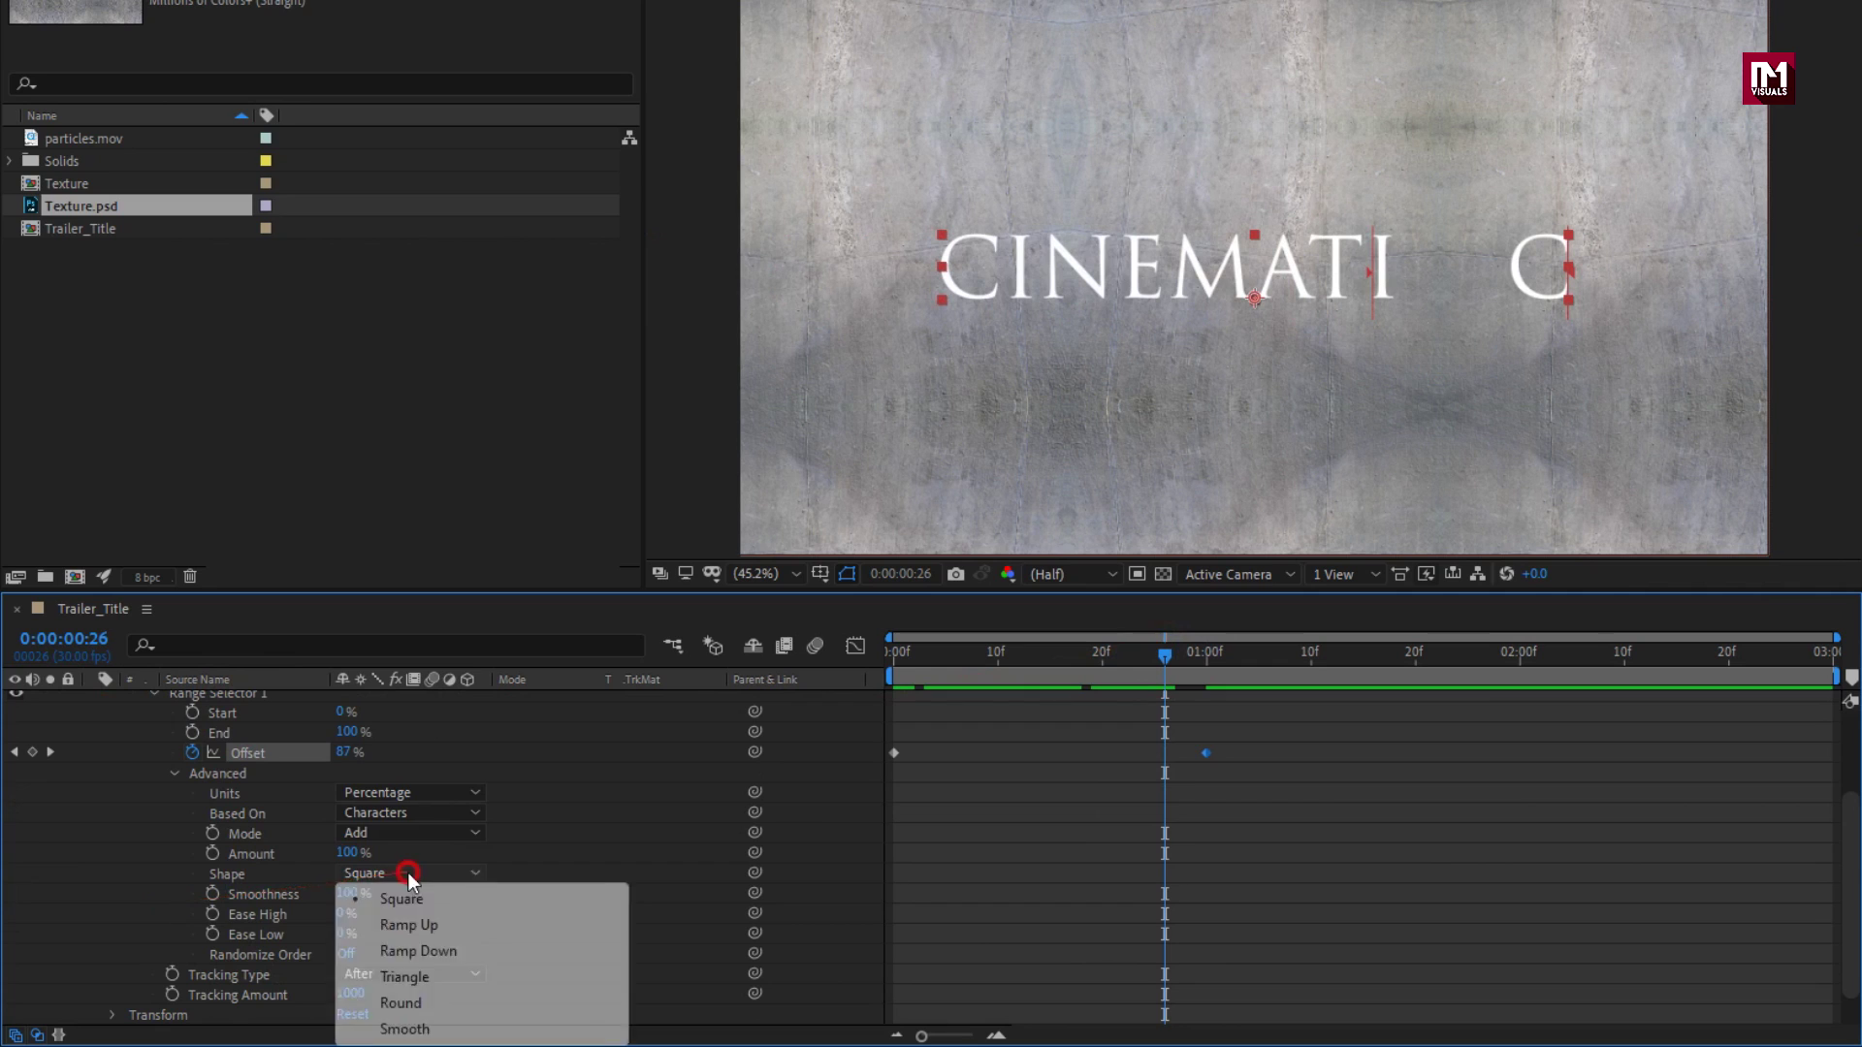
left_click(415, 918)
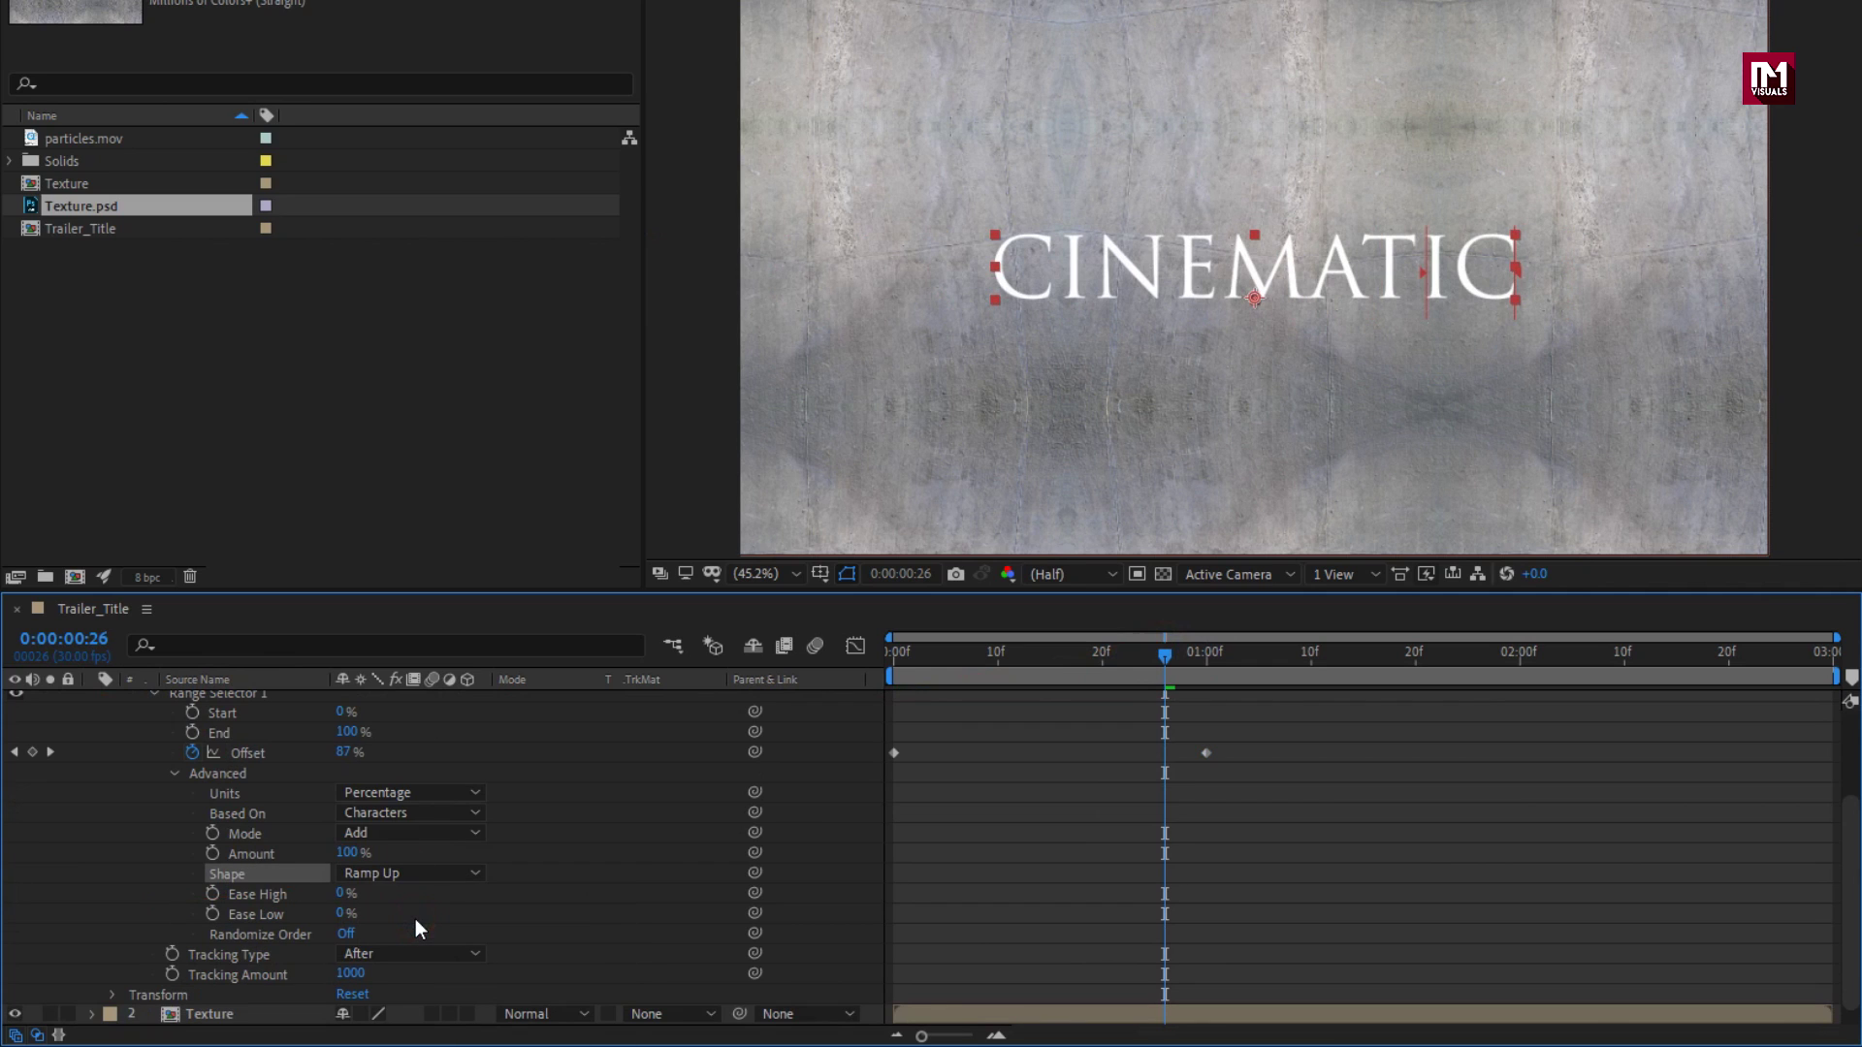
left_click(350, 933)
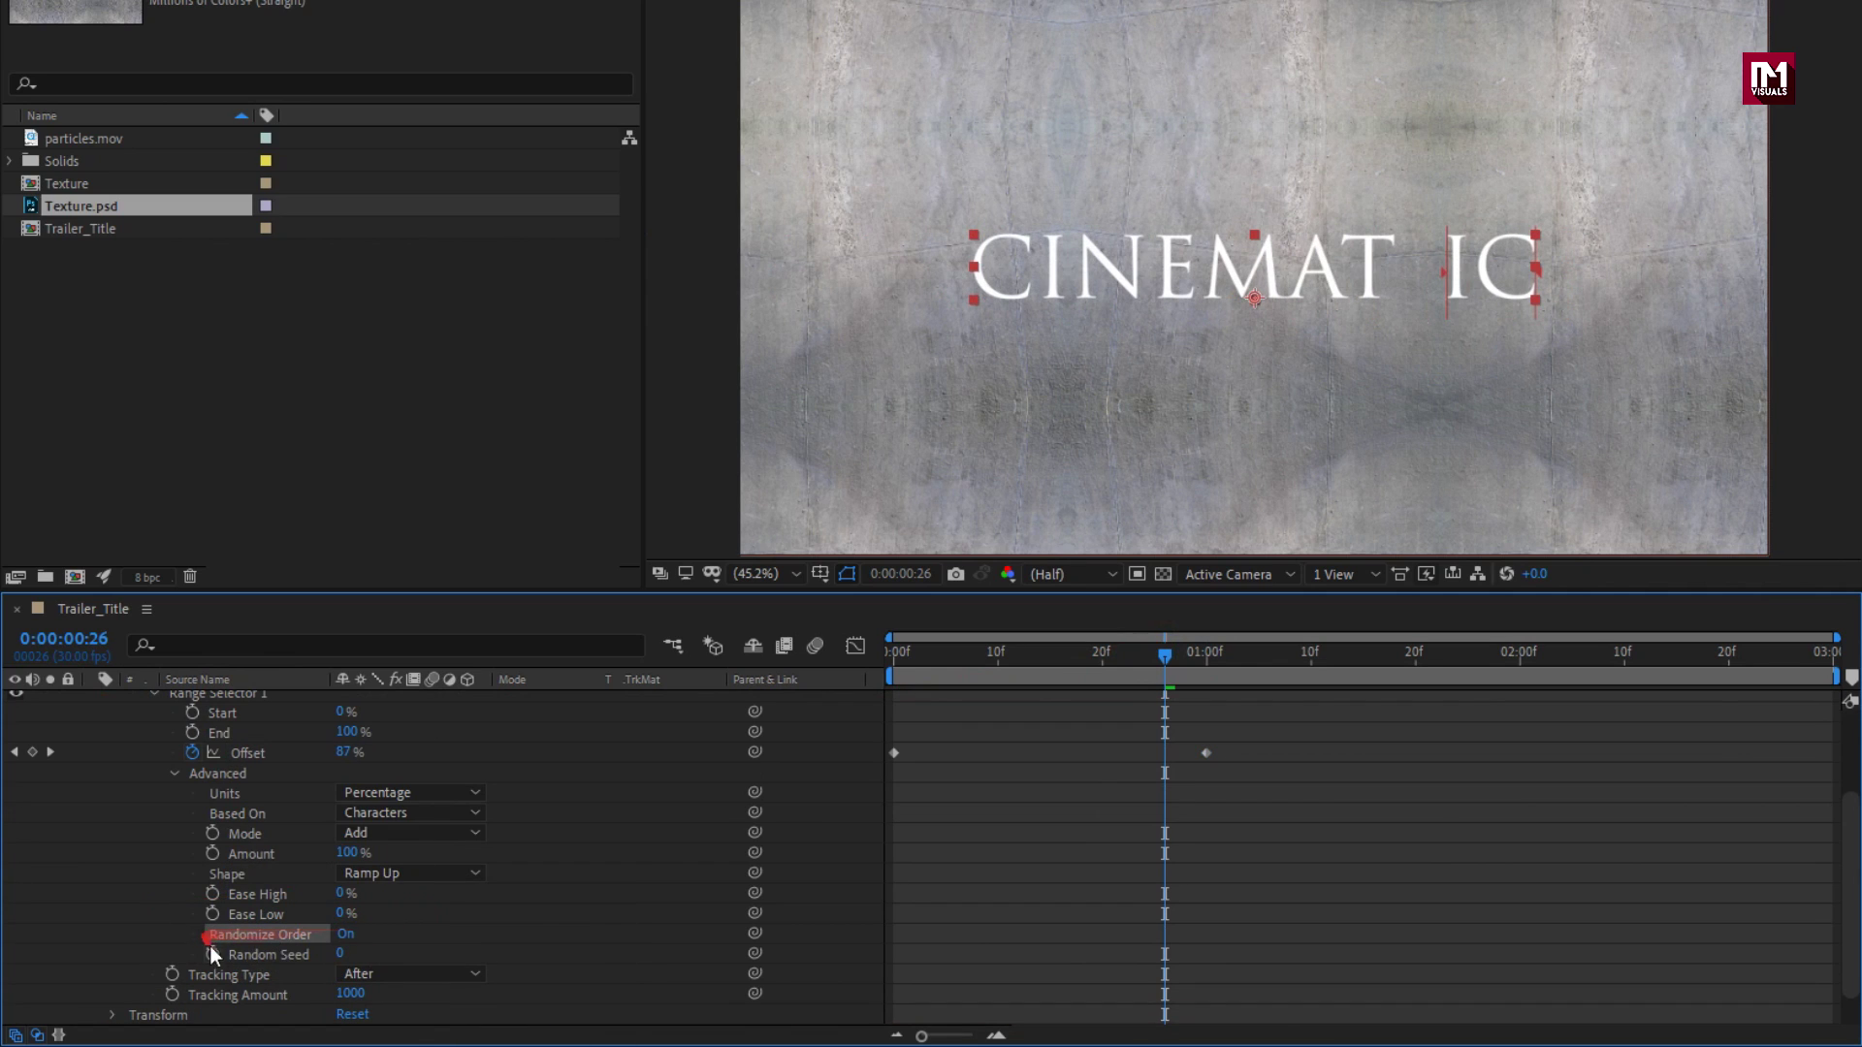
Step: Keyframe Random Seed from 0 at frame 0 to 50 at one second
left_click(865, 656)
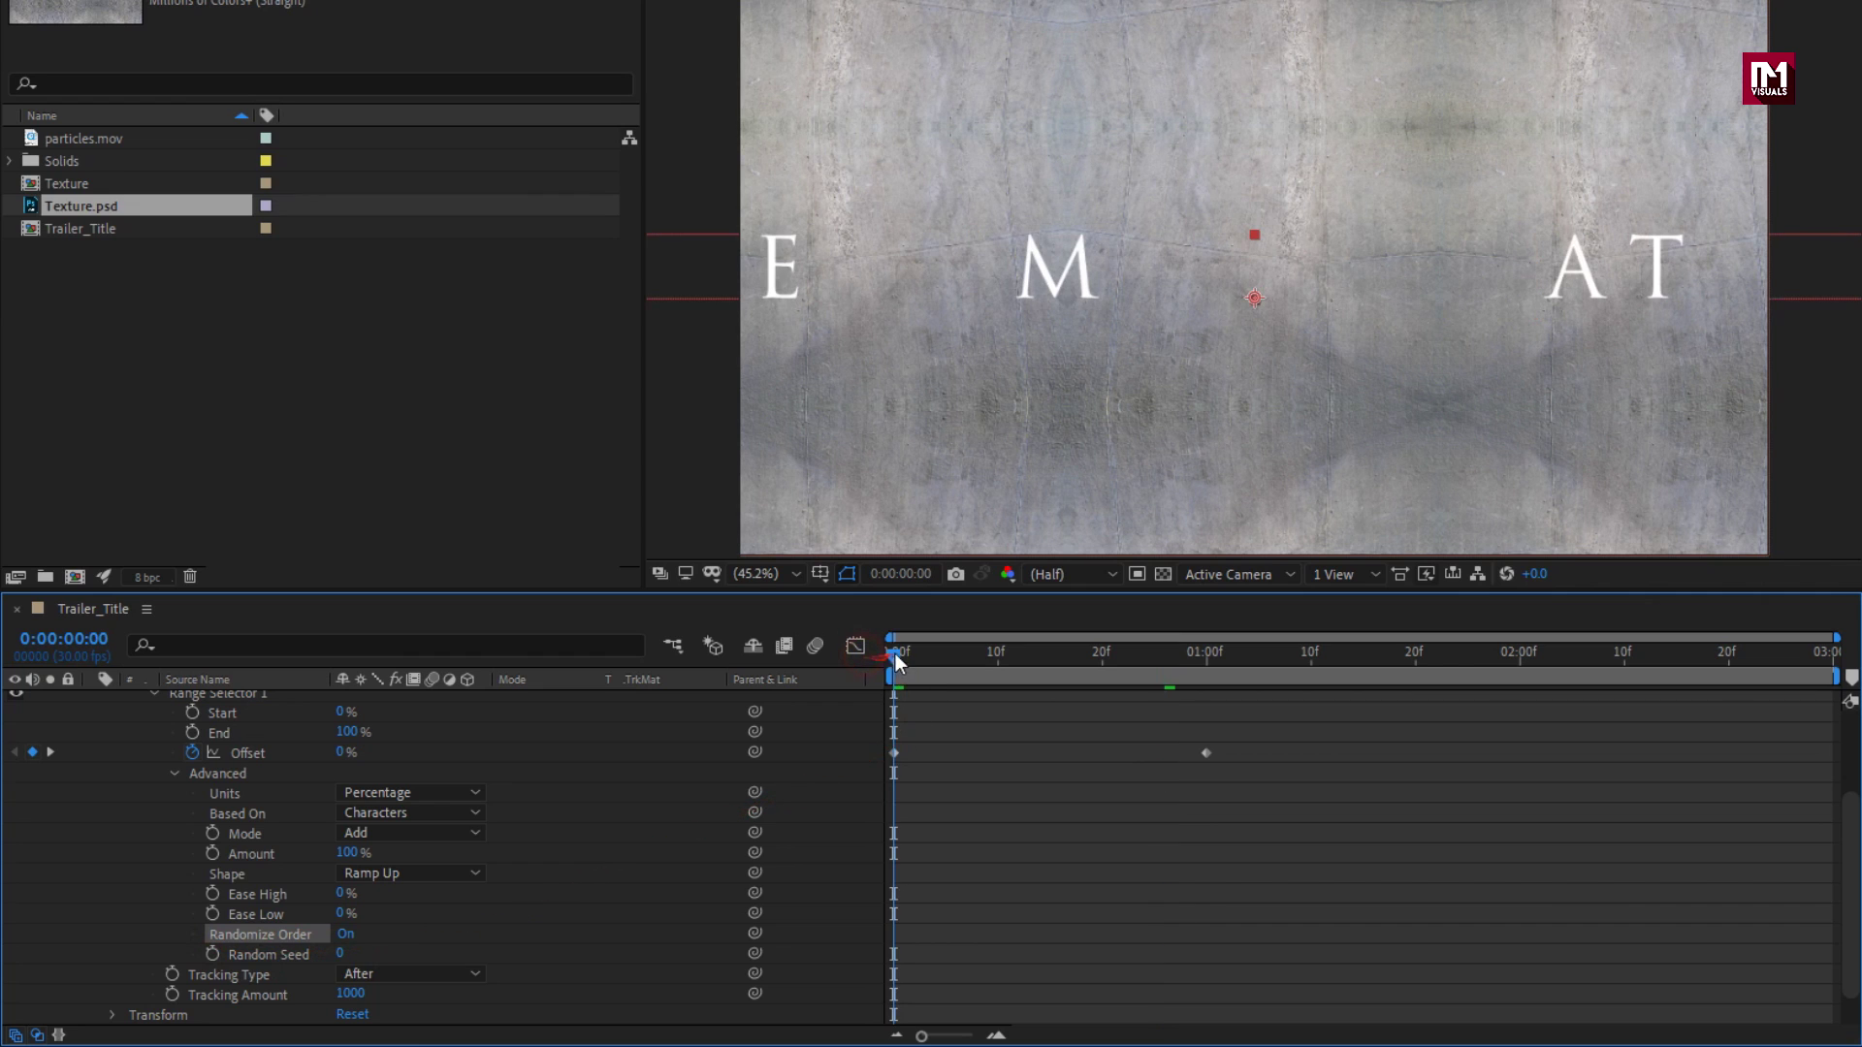
left_click(213, 956)
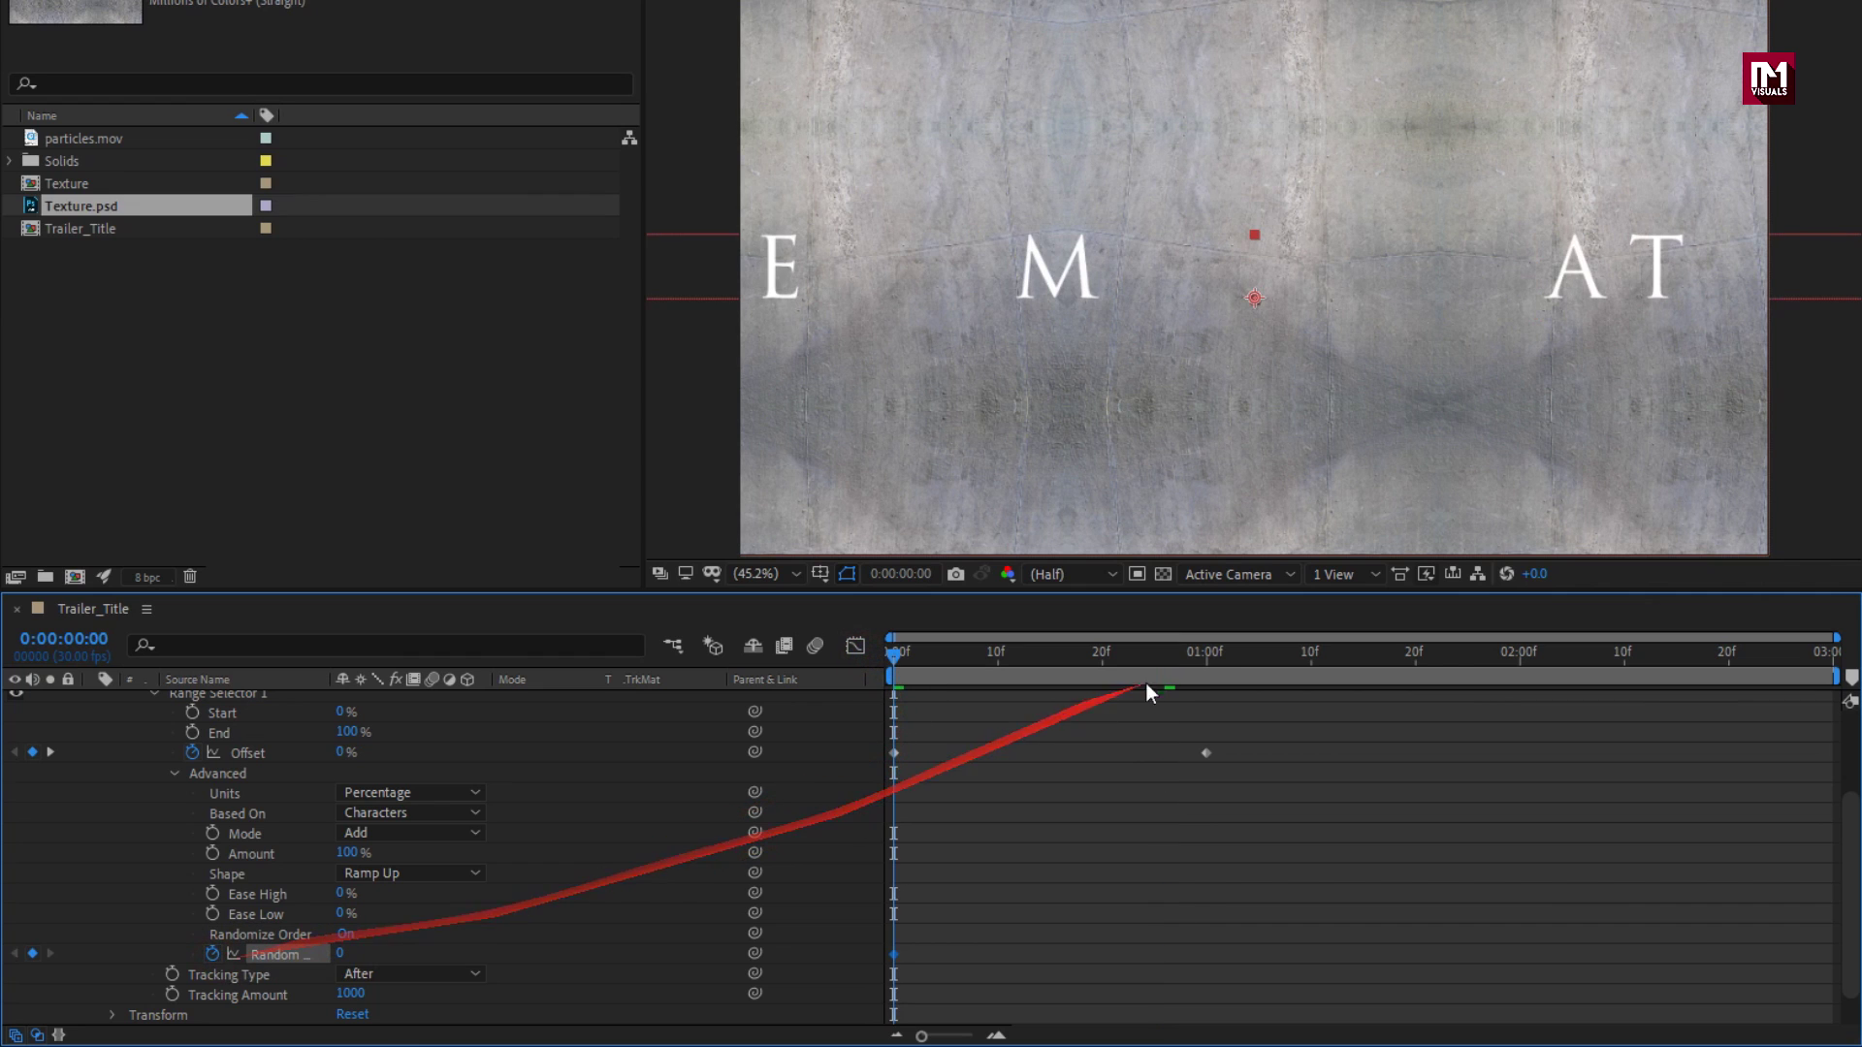
left_click(1206, 662)
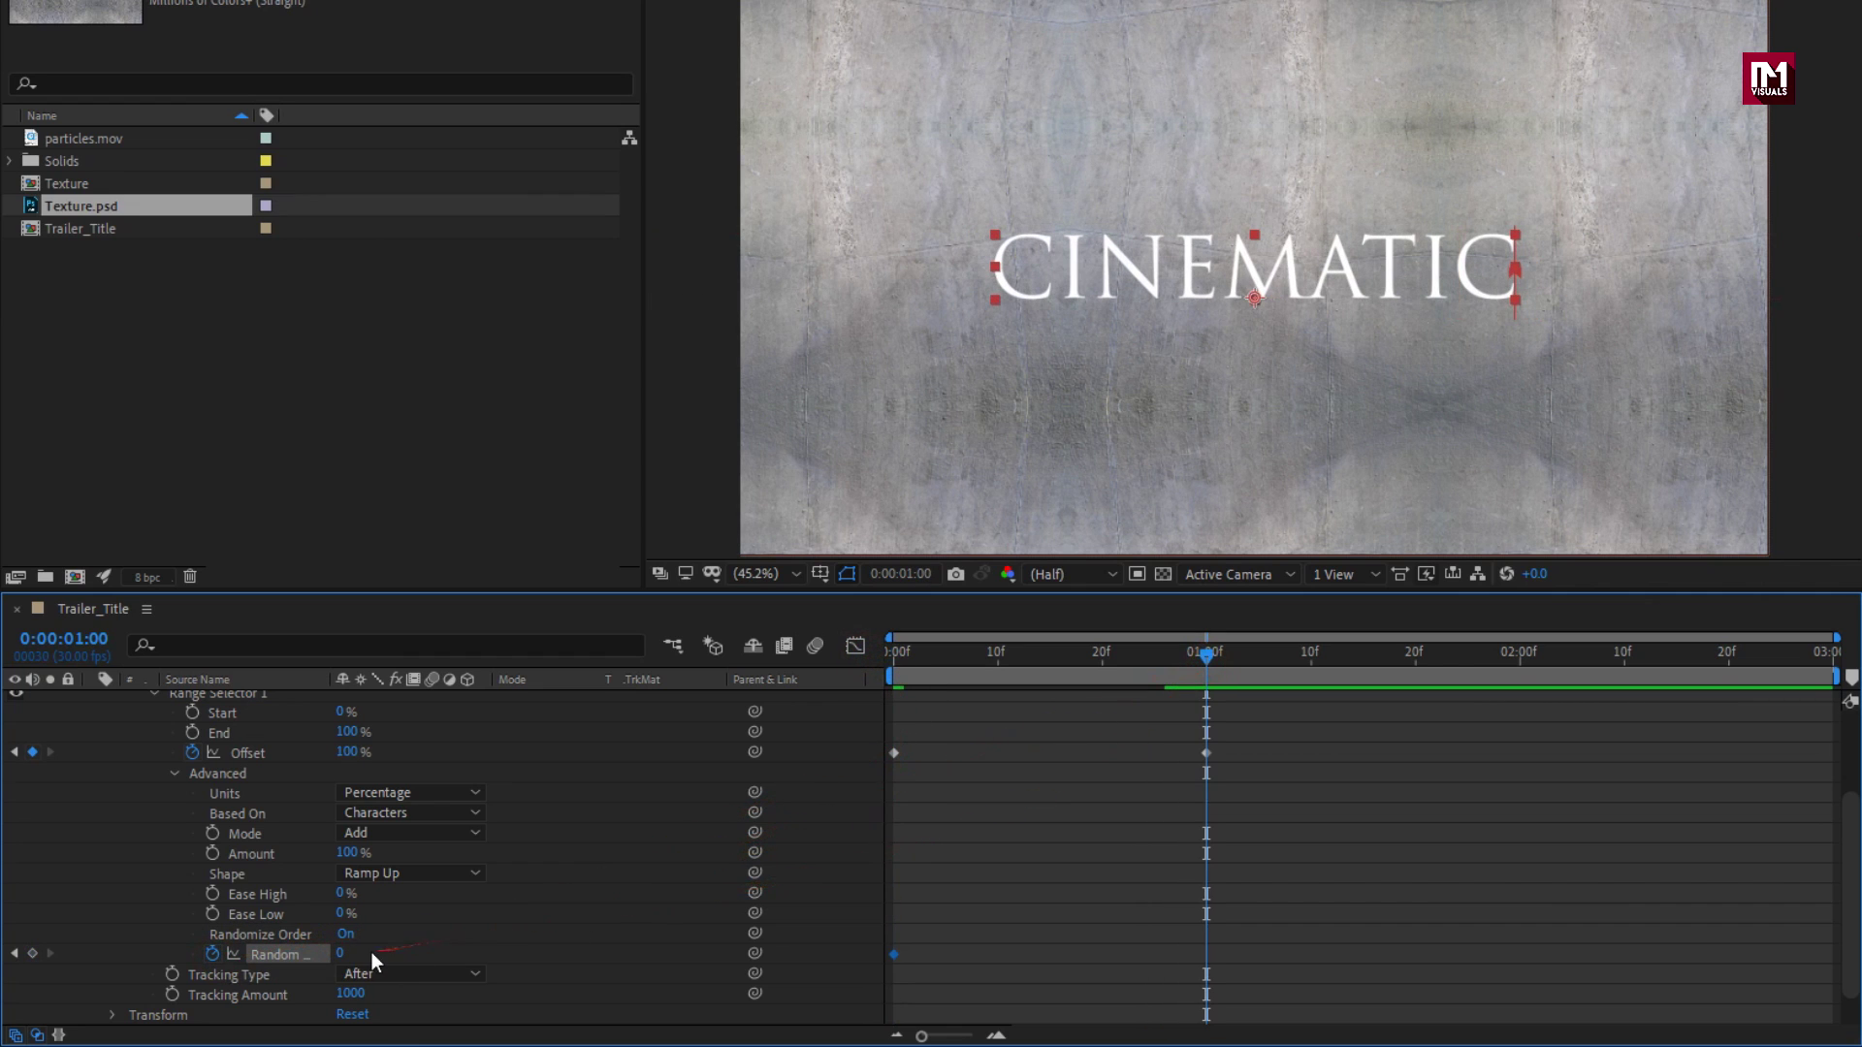
type("50")
key("Return")
left_click_drag(892, 662, 1048, 673)
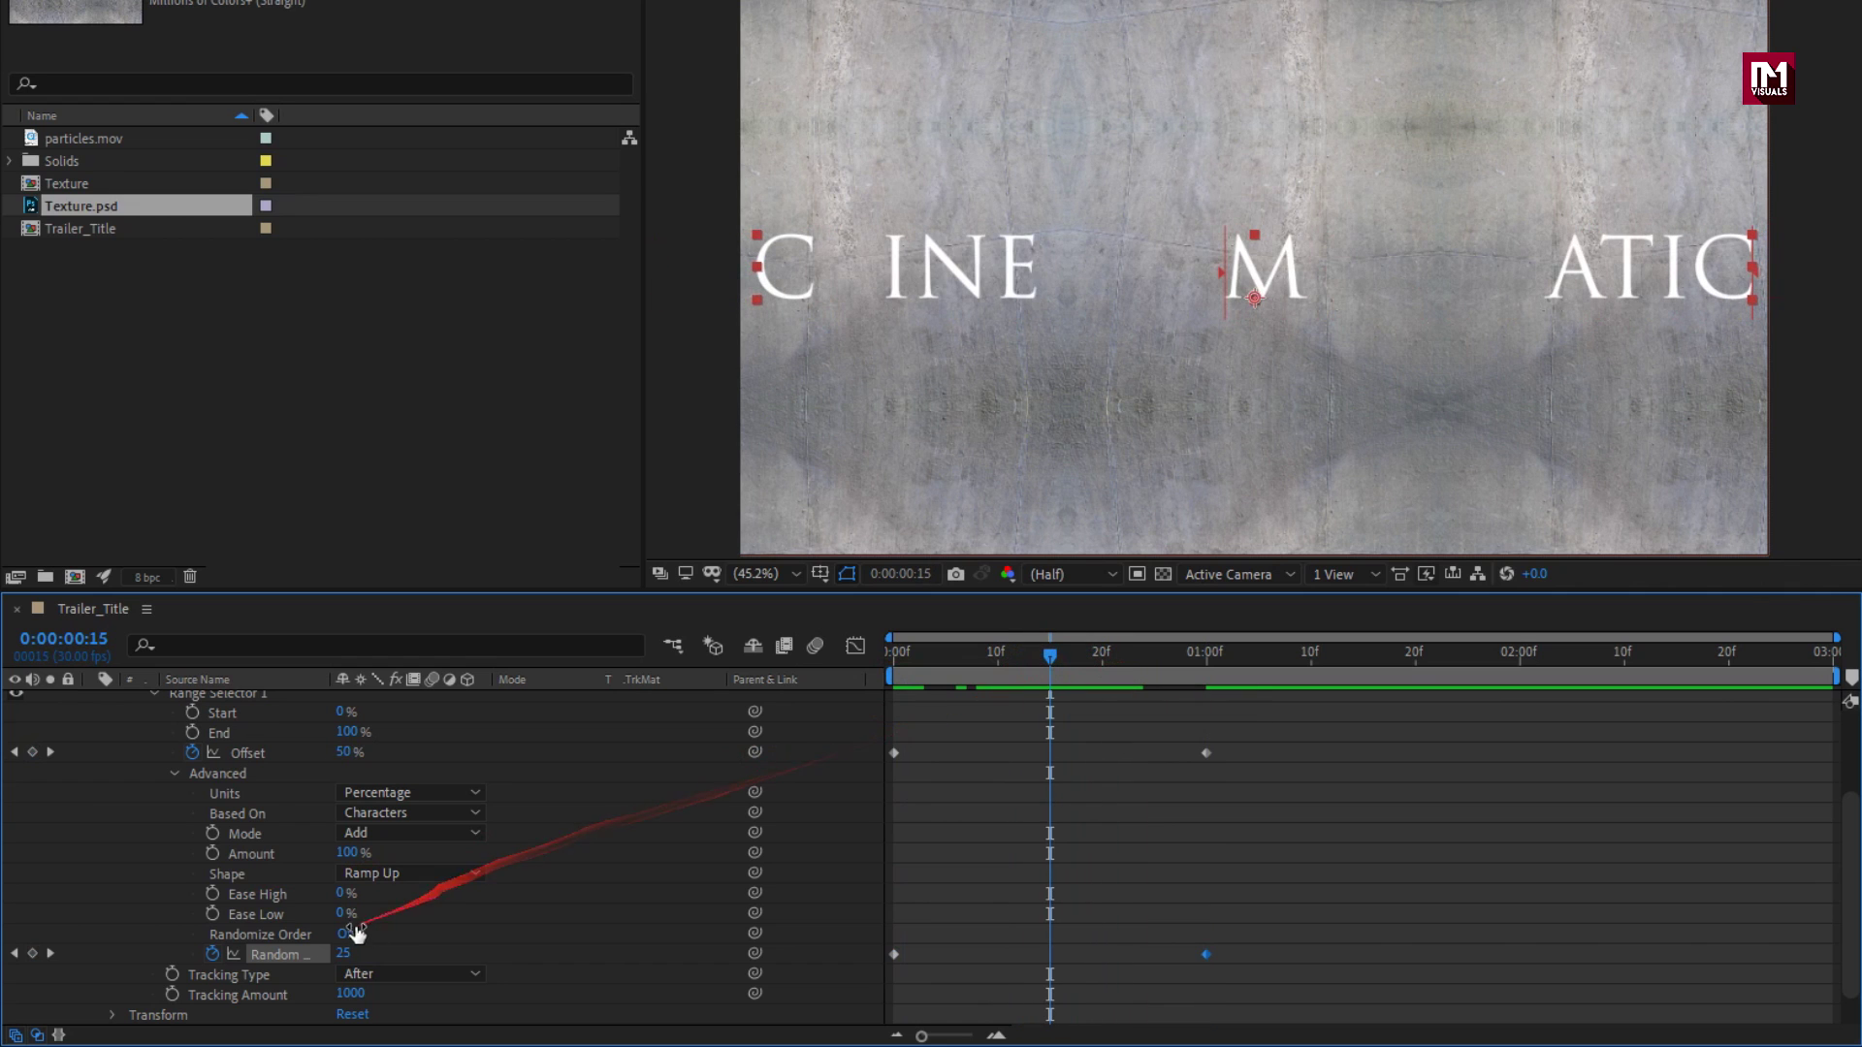
Step: Set the range selector's Ease High to 45% and Ease Low to 30%
type("45")
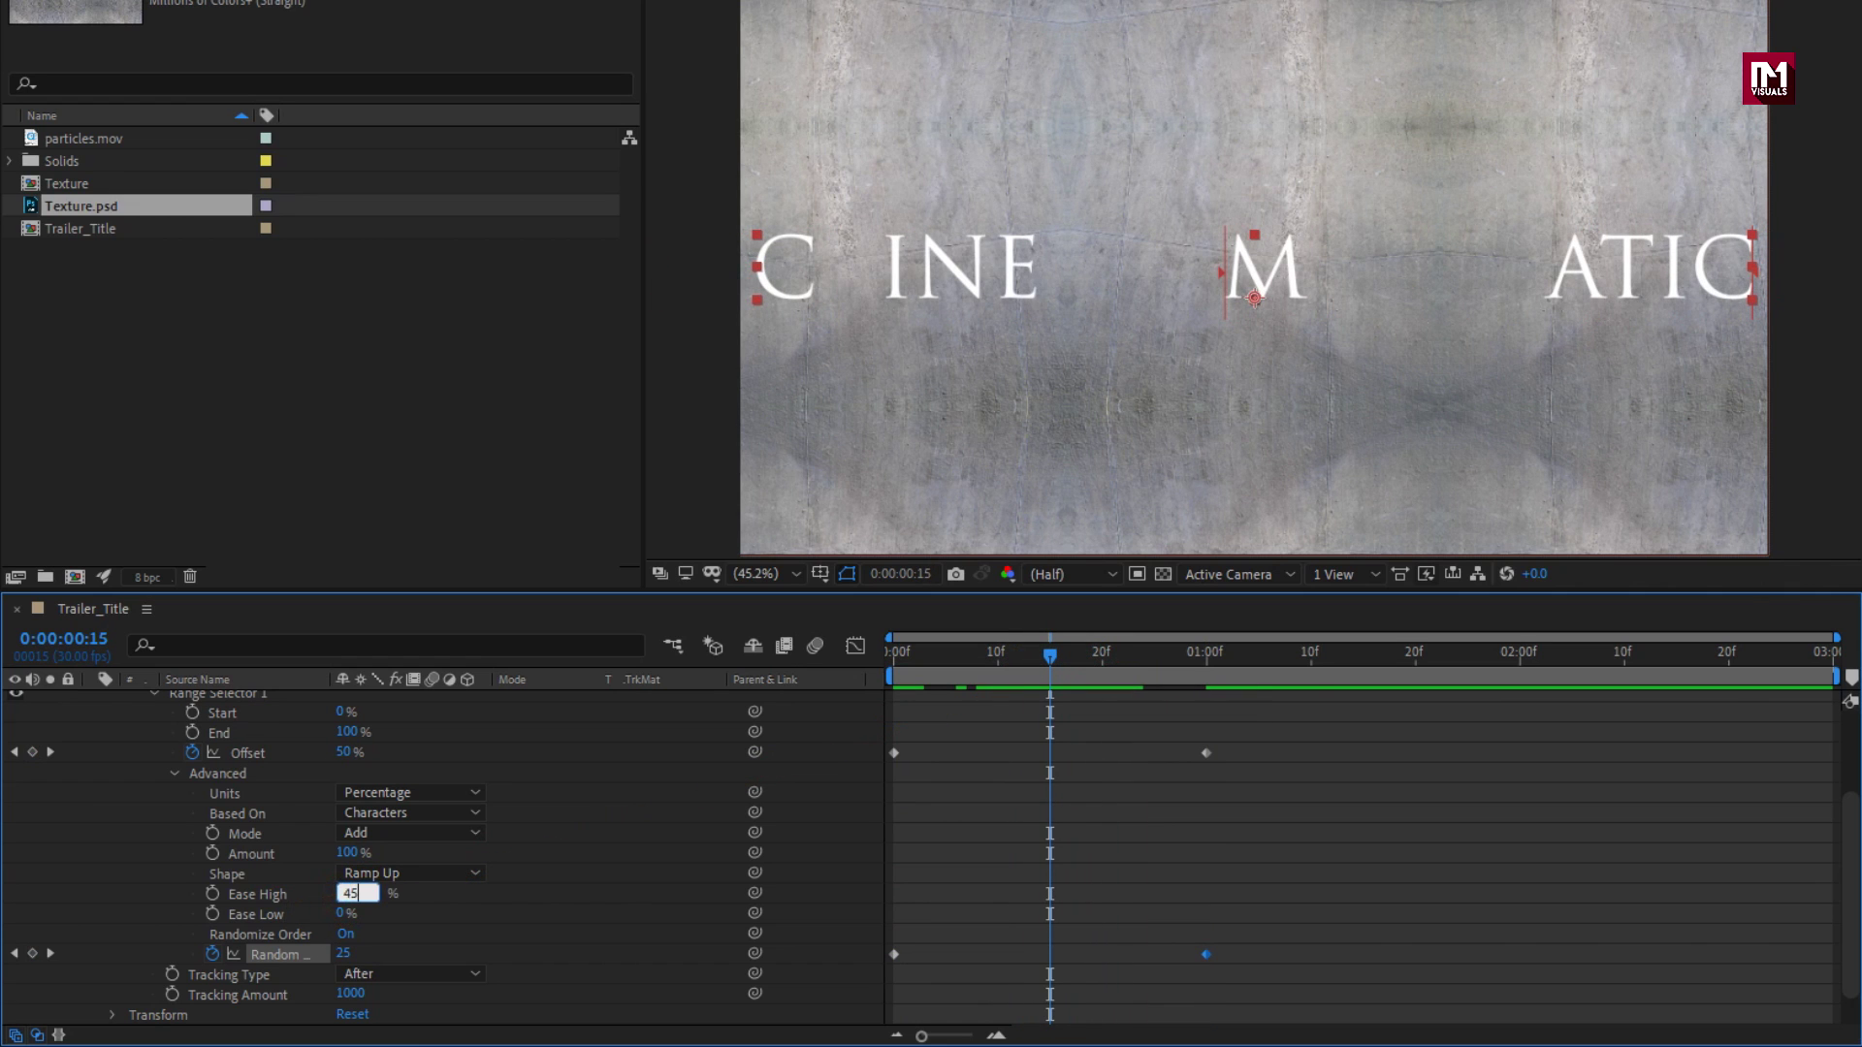
key("Return")
type("30")
key("Return")
scroll(312, 908, "up", 3)
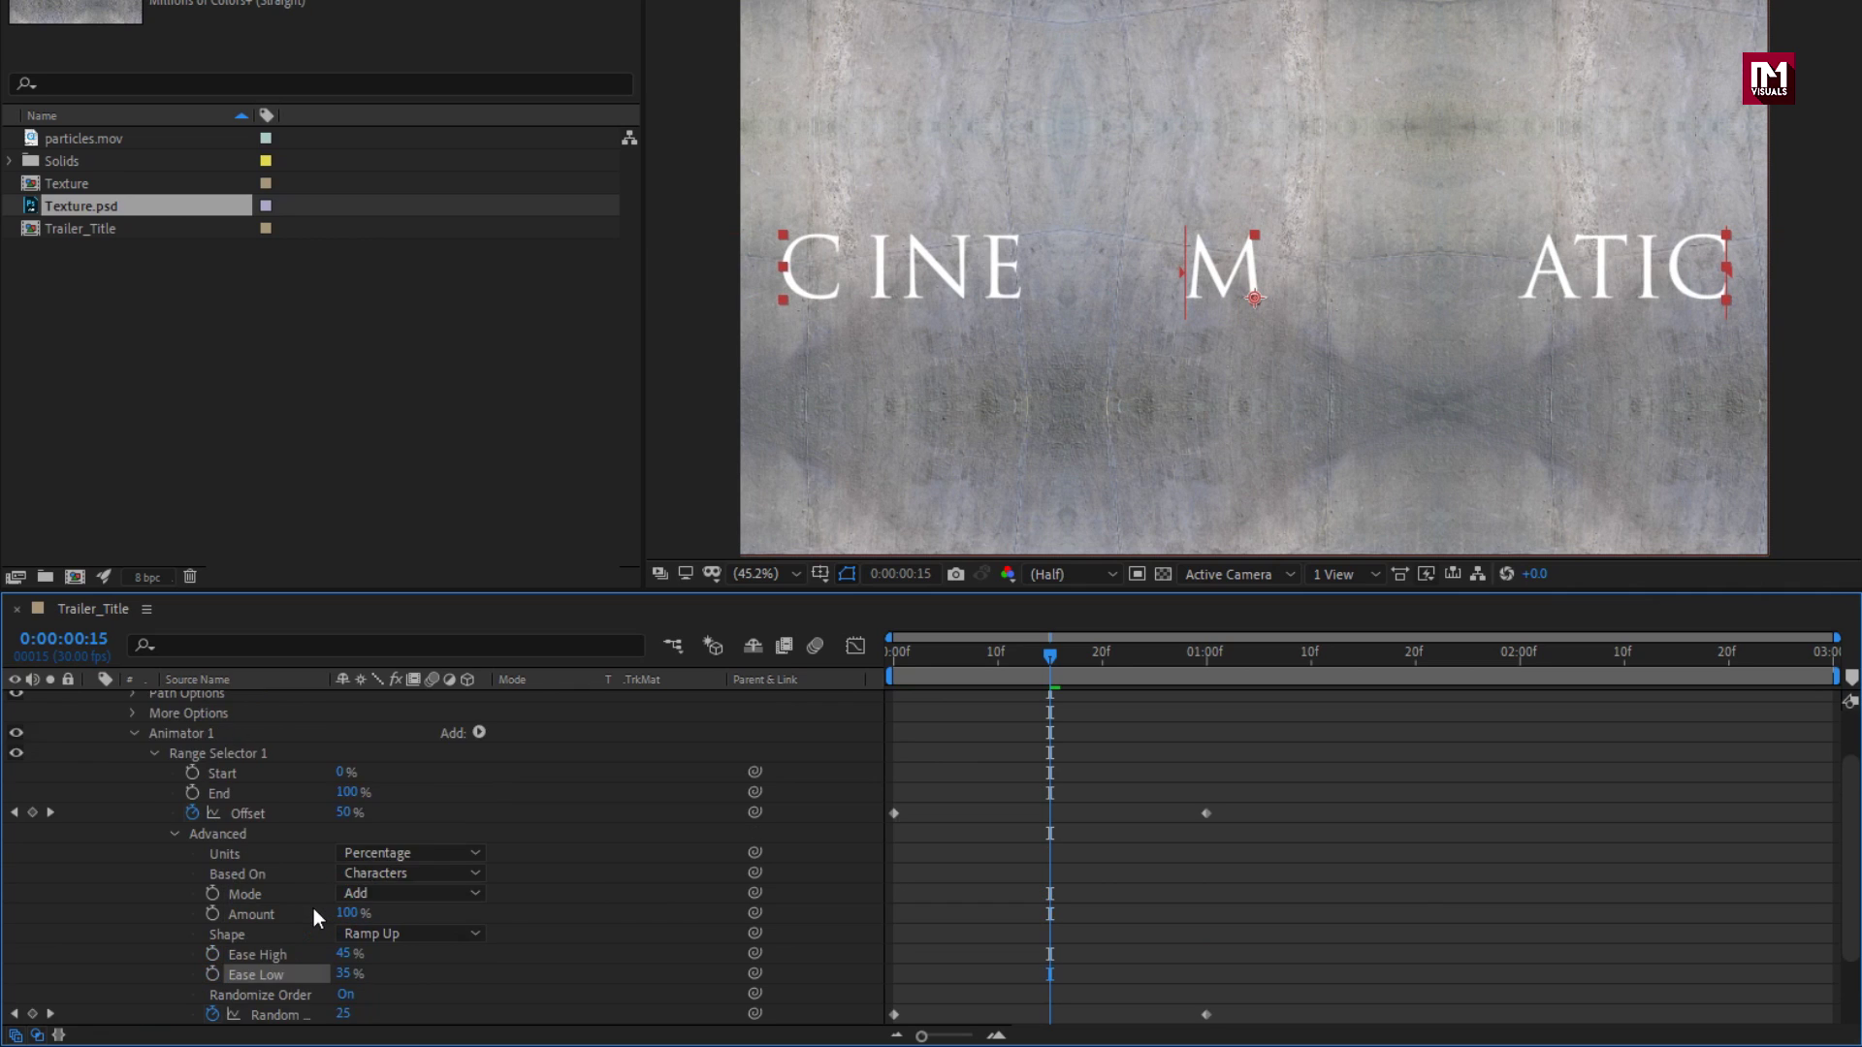
Step: Add an RGB Fill Color property to Animator 1 set to orange FFAE00
left_click(173, 892)
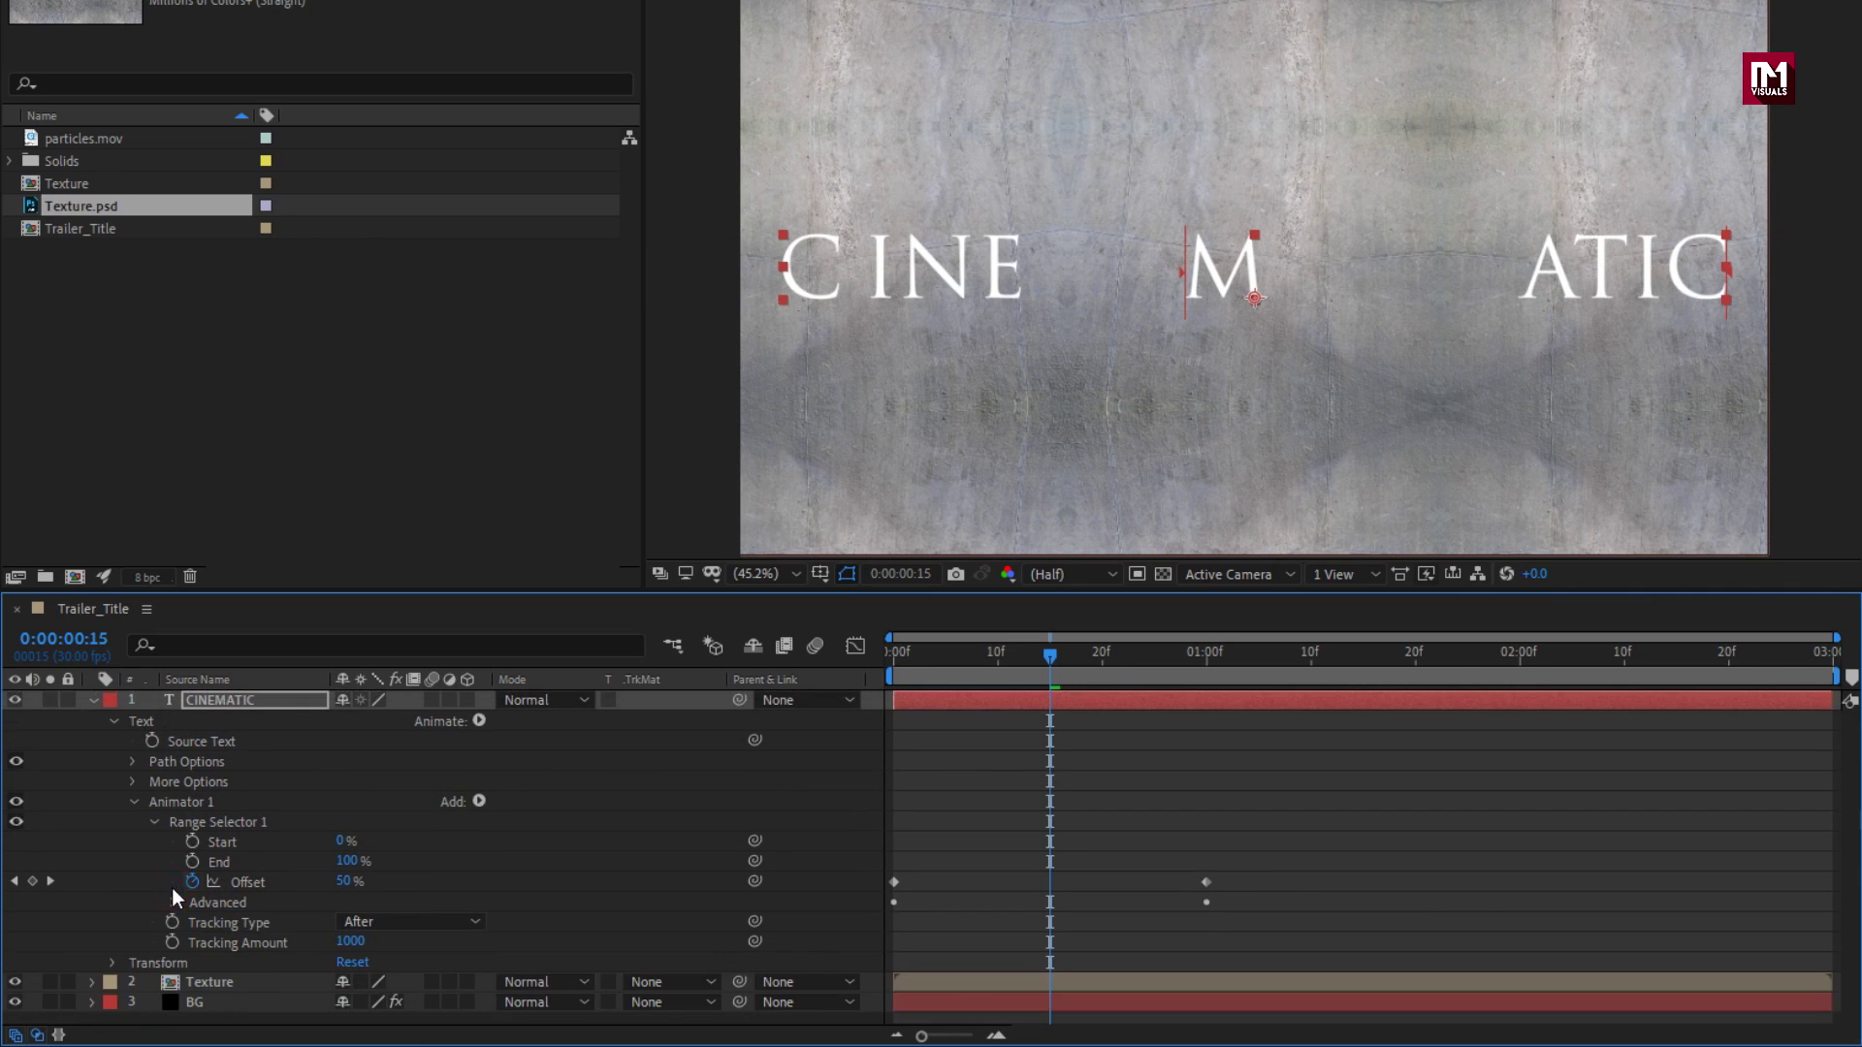
left_click(196, 804)
left_click(478, 802)
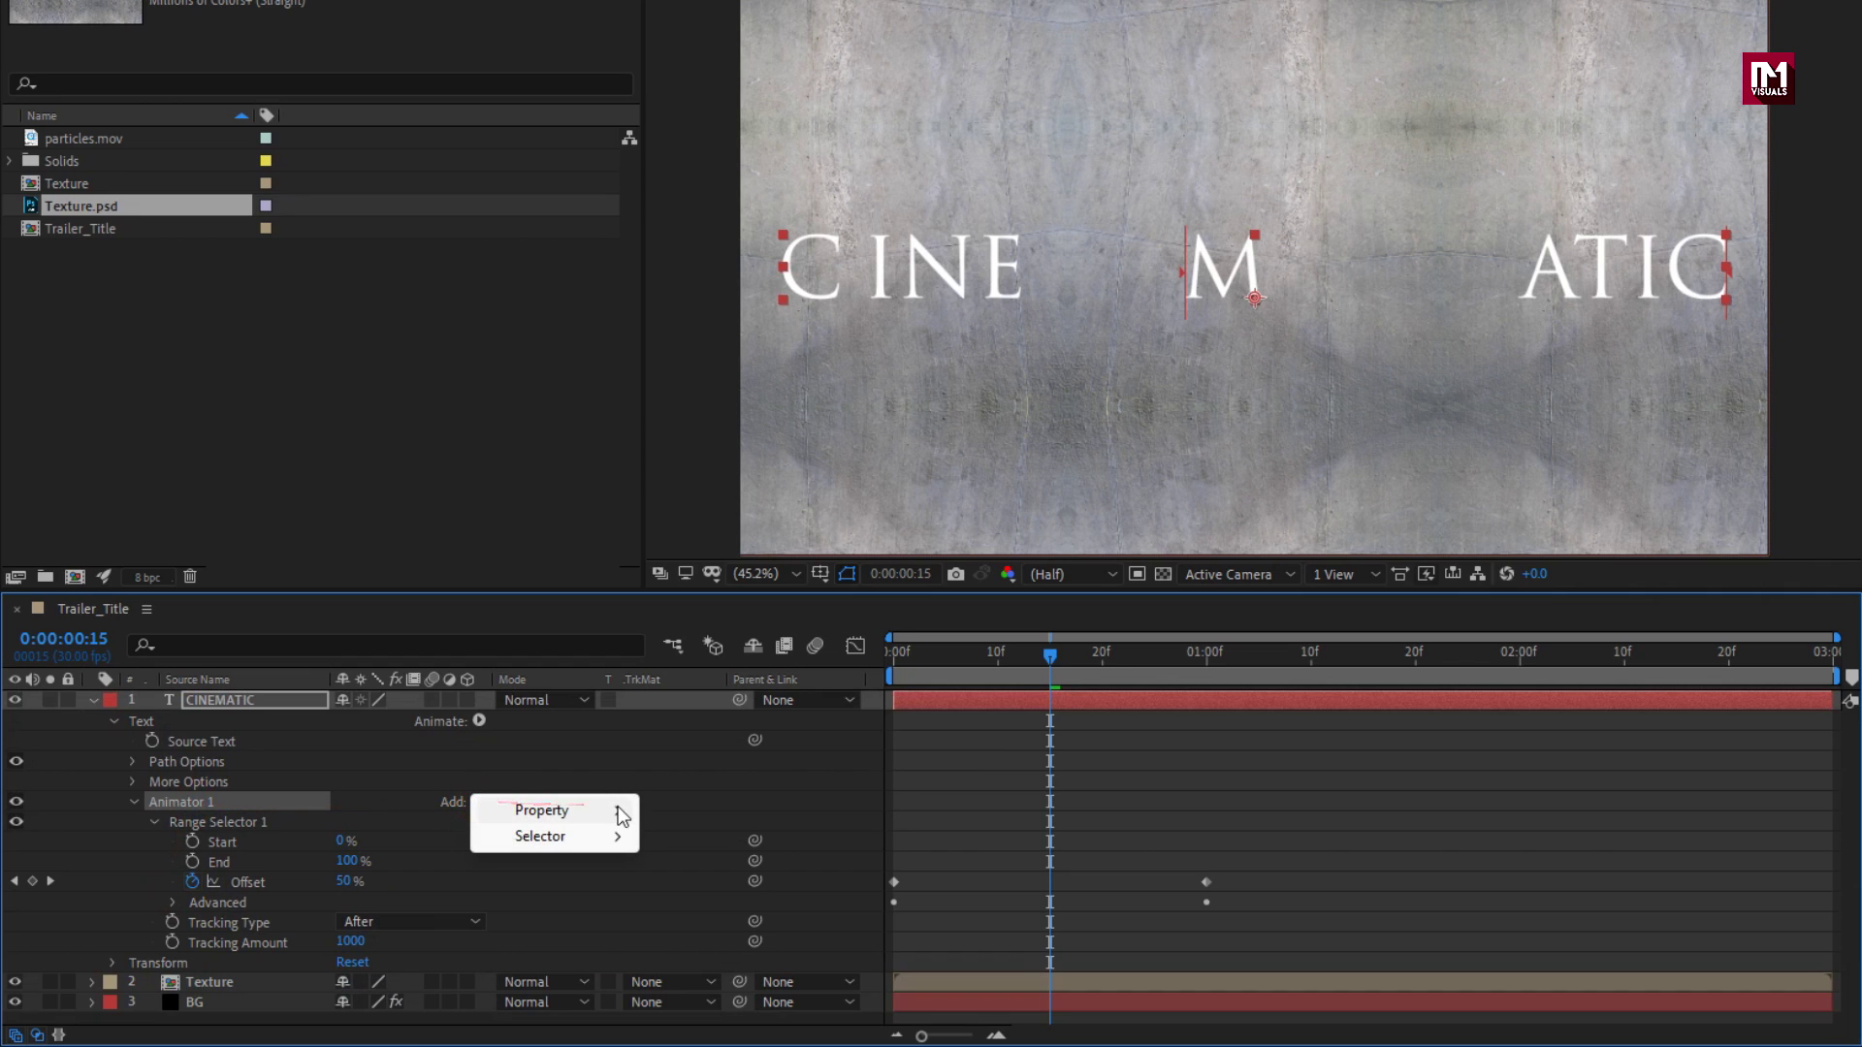
mouse_move(615, 813)
mouse_move(742, 573)
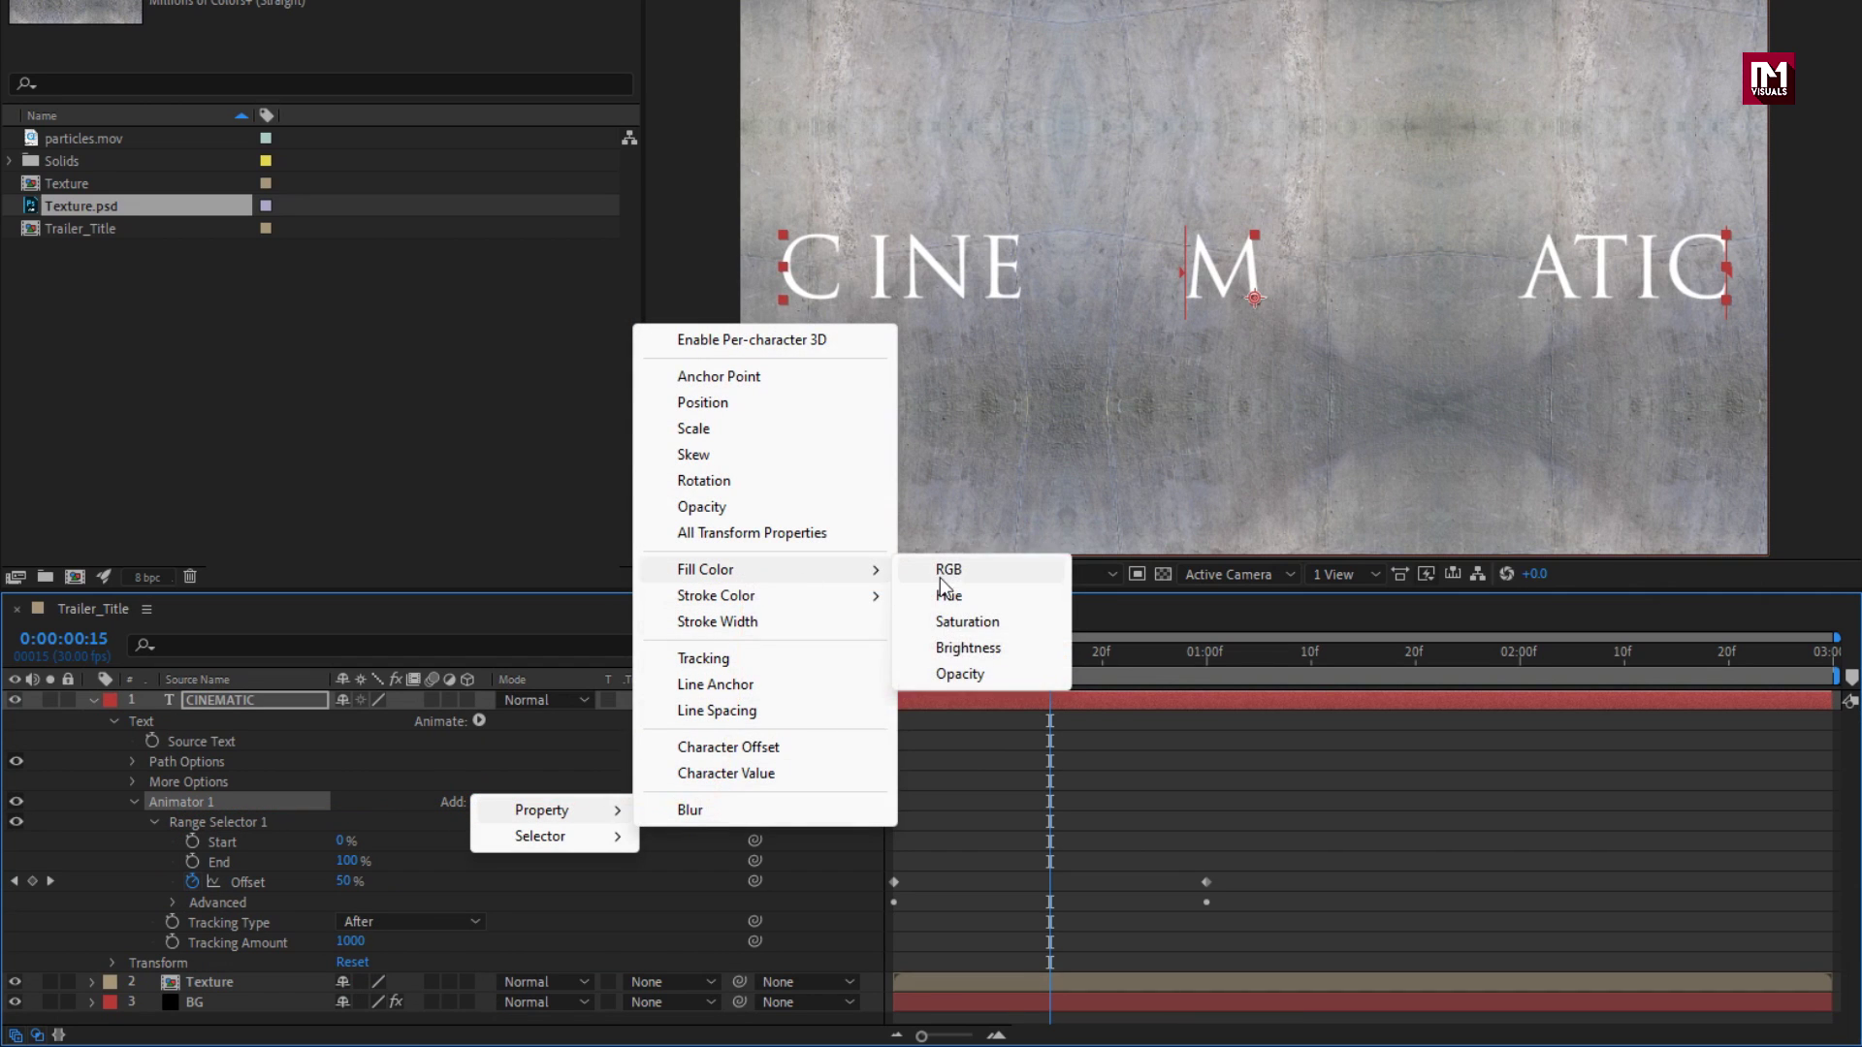
left_click(951, 574)
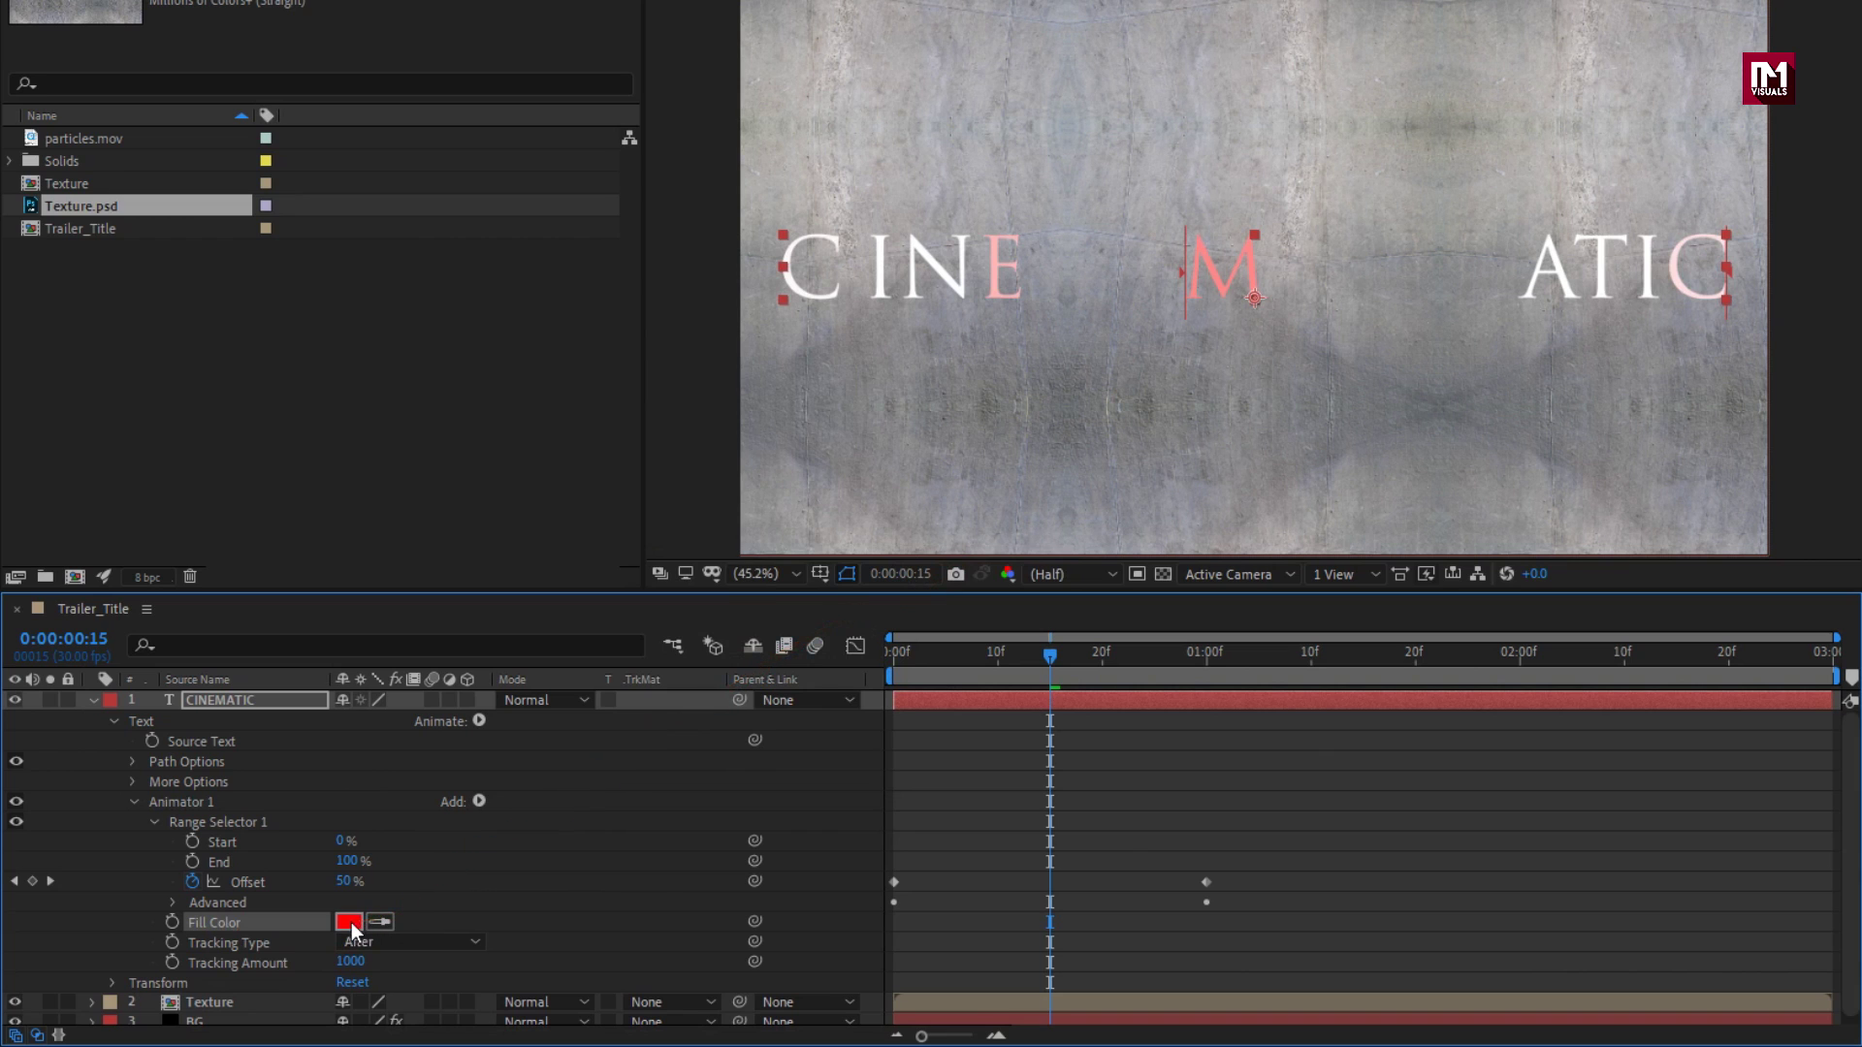
left_click(351, 922)
mouse_move(574, 636)
left_mouse_down()
mouse_move(570, 592)
mouse_move(572, 613)
left_mouse_up()
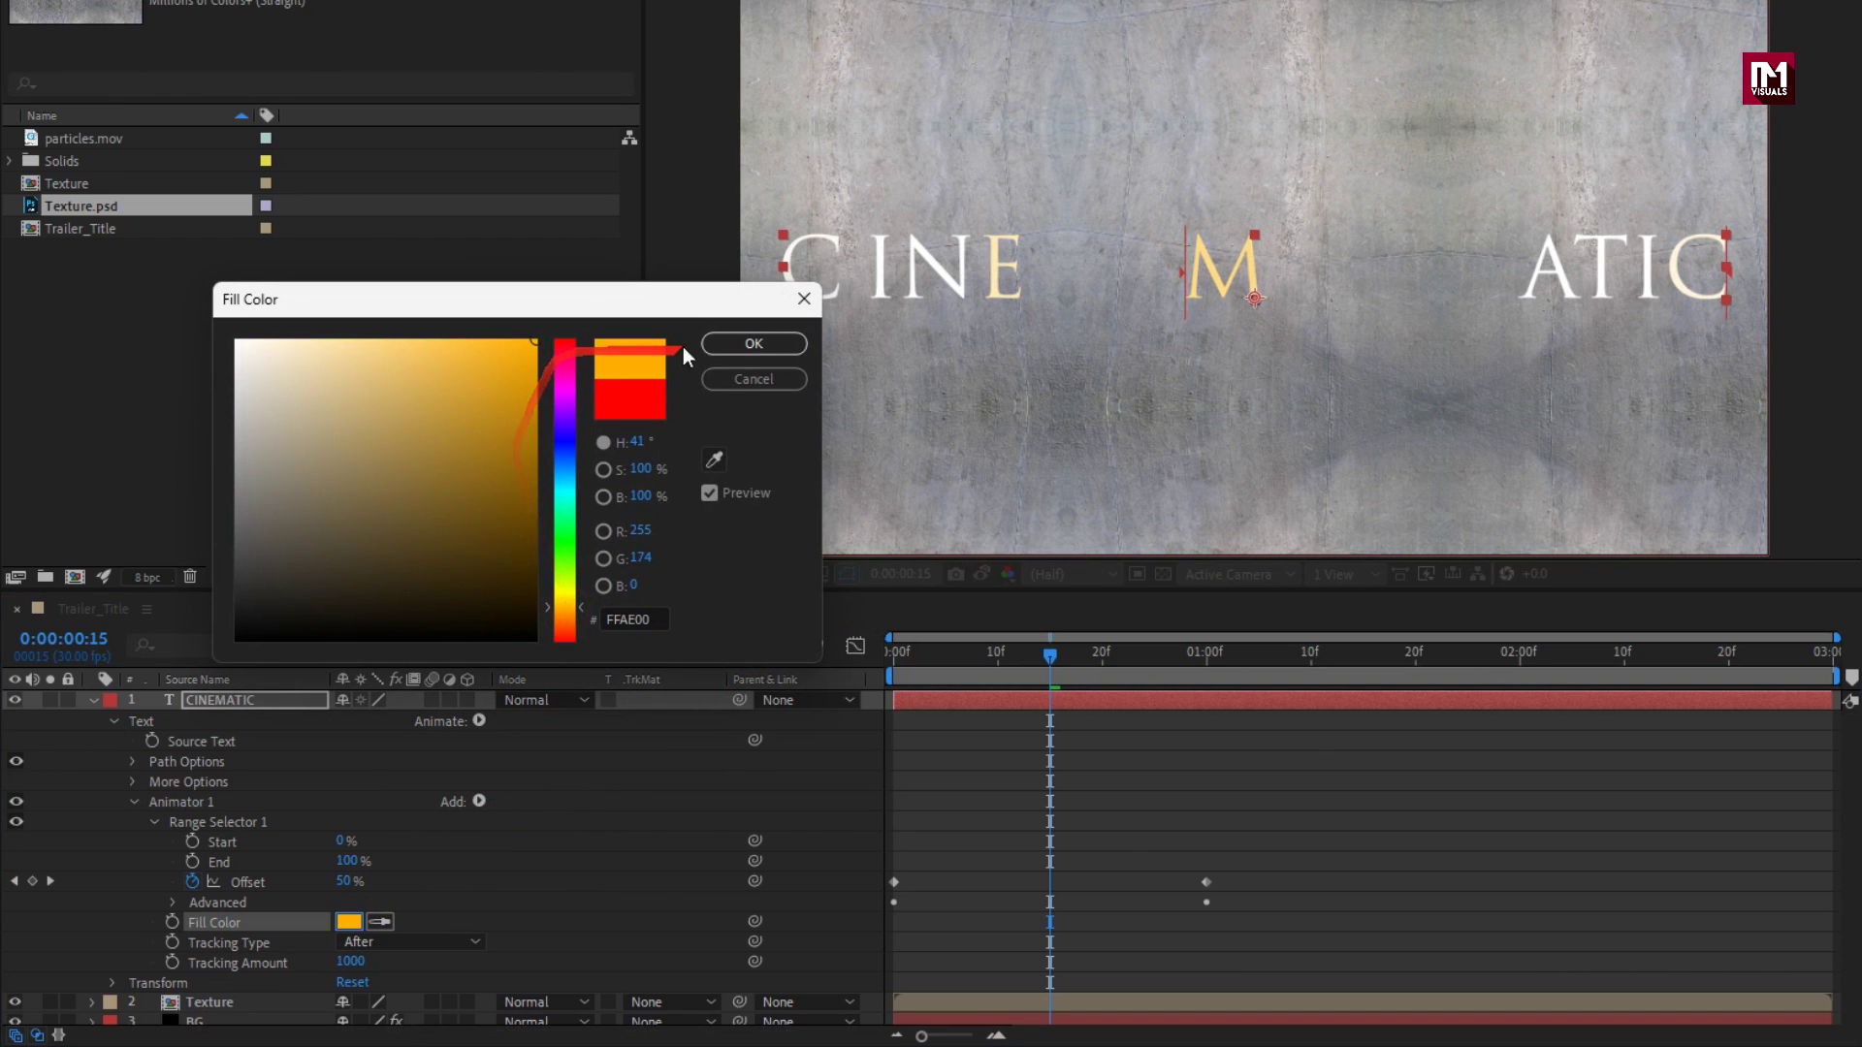
left_click(741, 344)
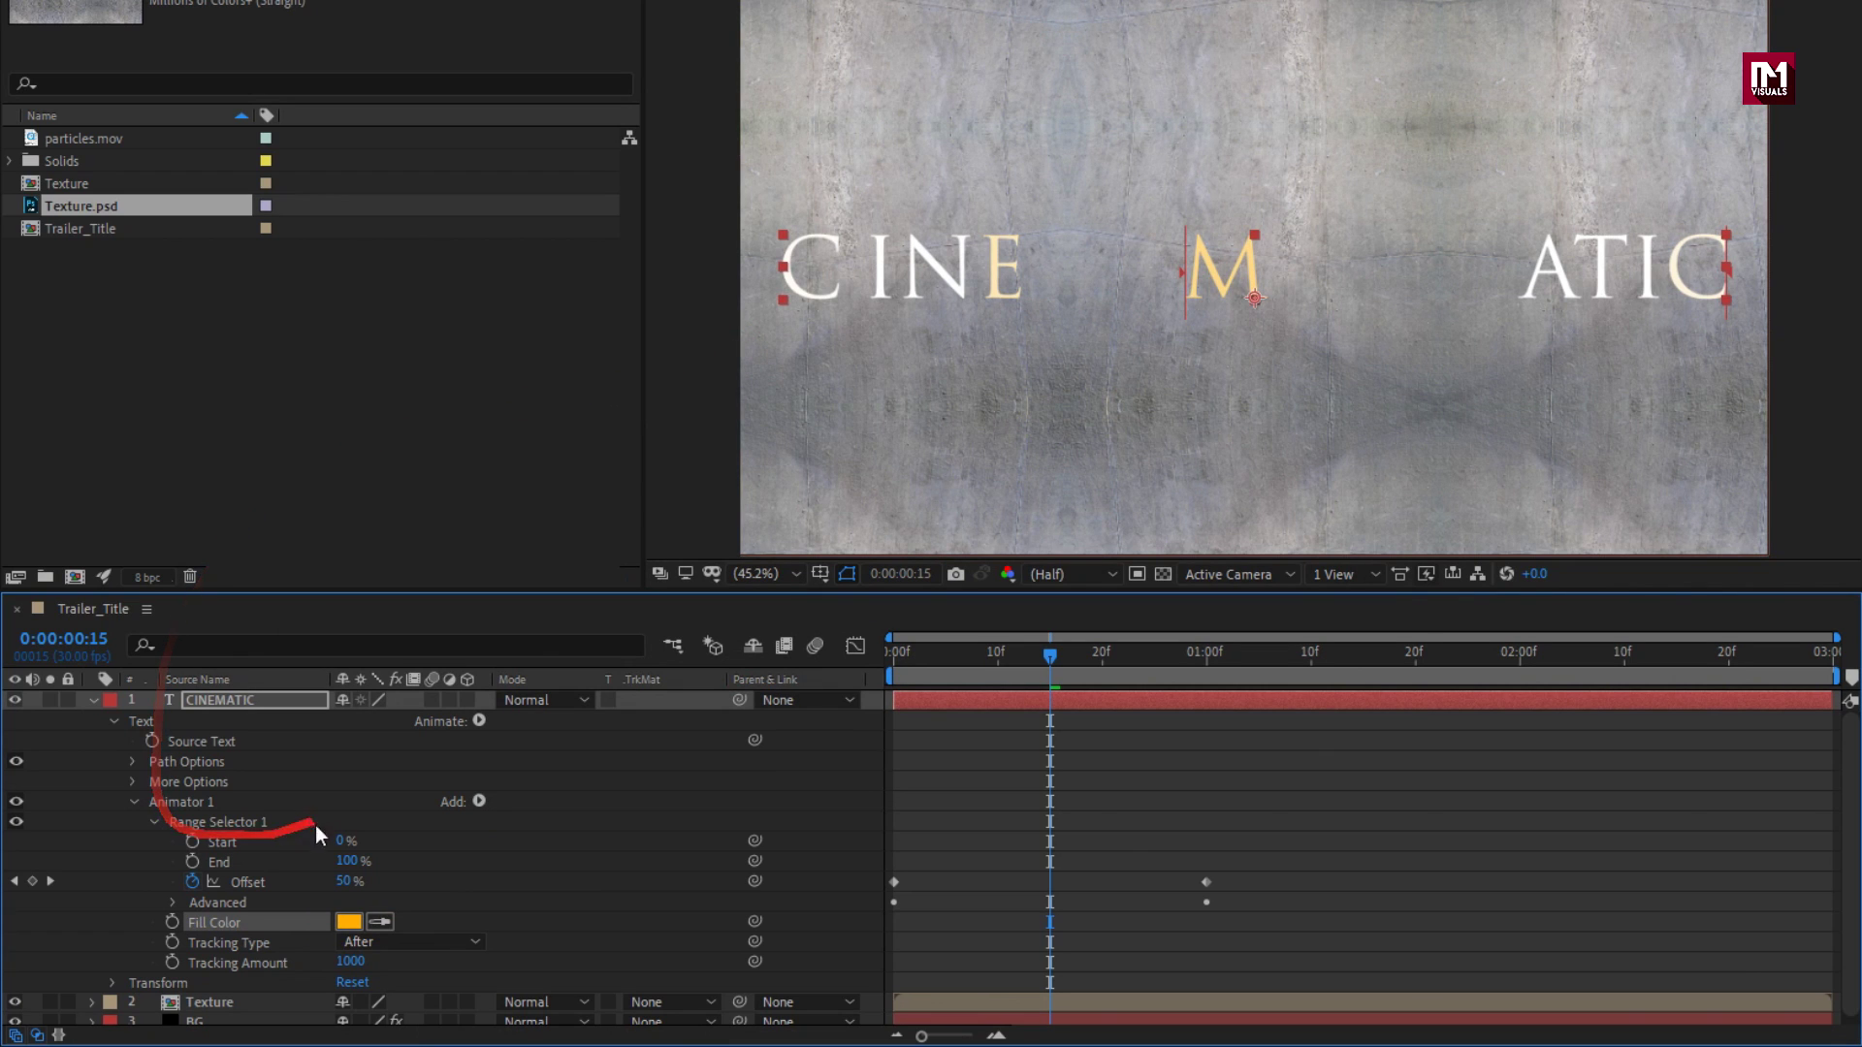
Step: Add a Blur property of 400, 0 to the animator and return to 0:00
left_click(480, 802)
mouse_move(566, 807)
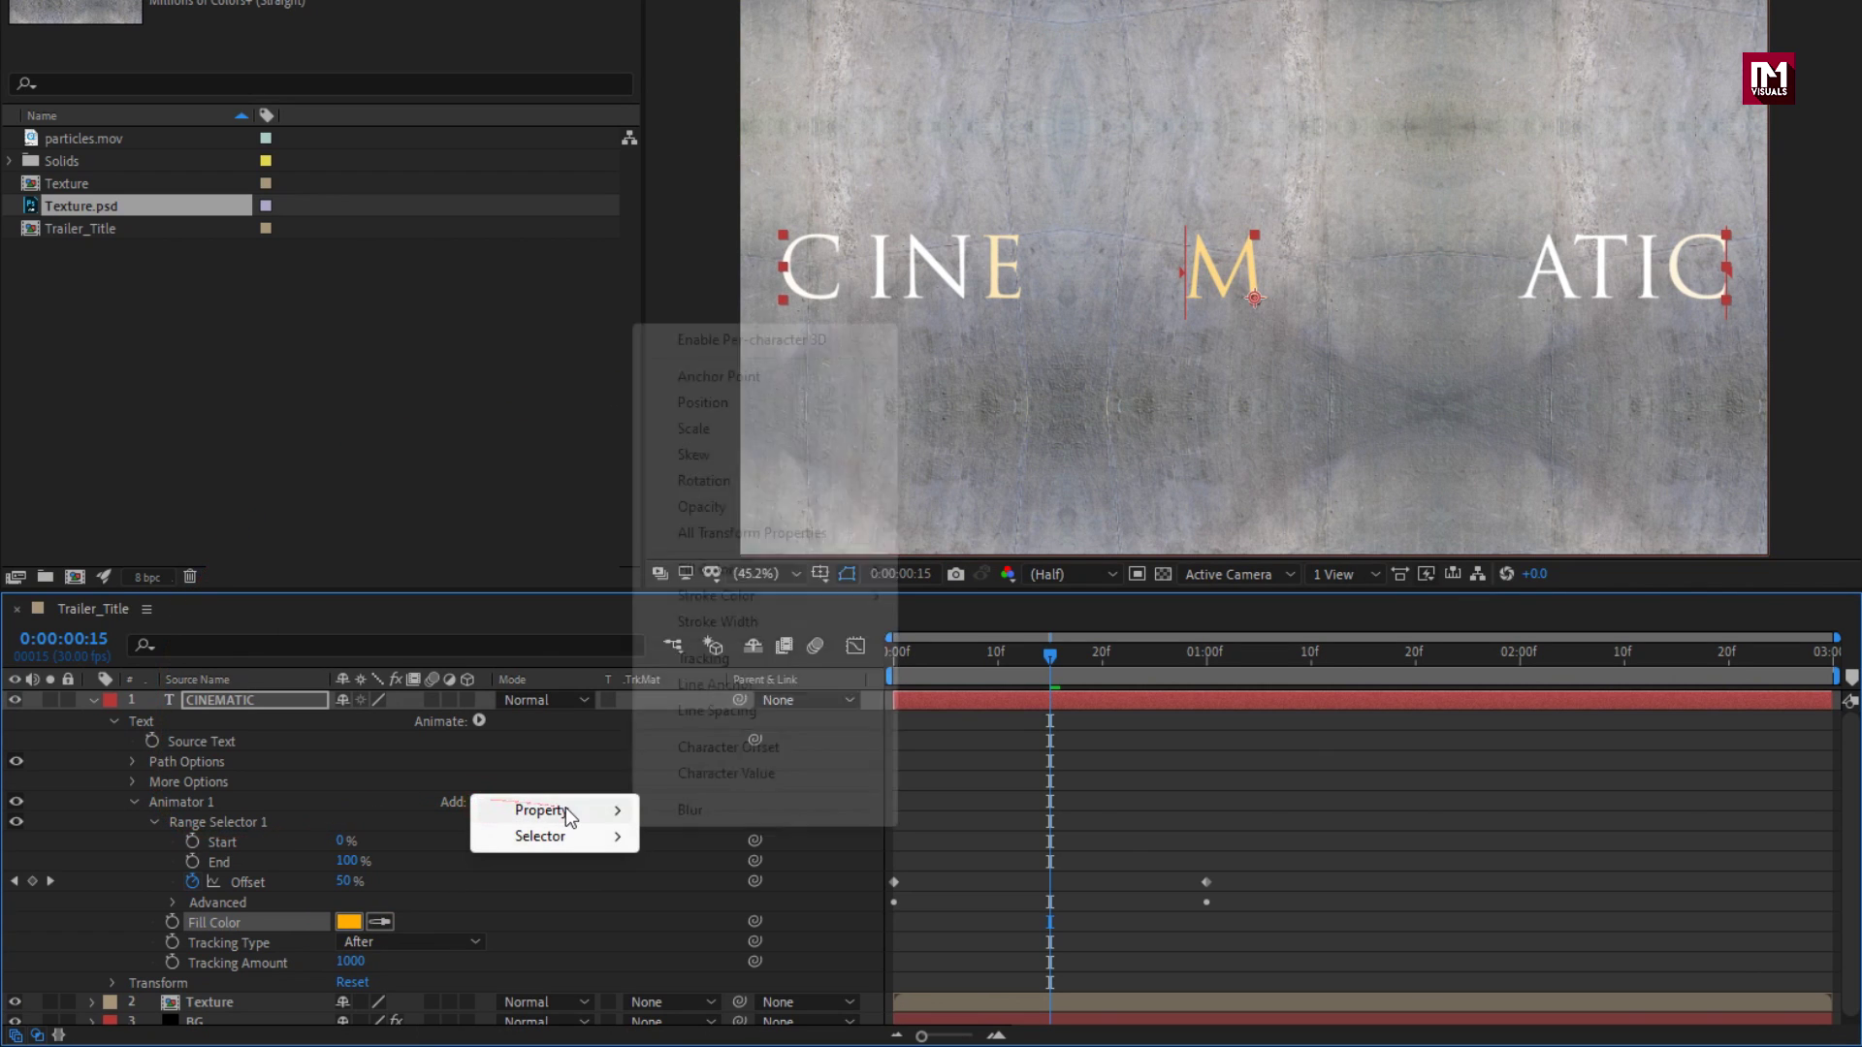
left_click(691, 809)
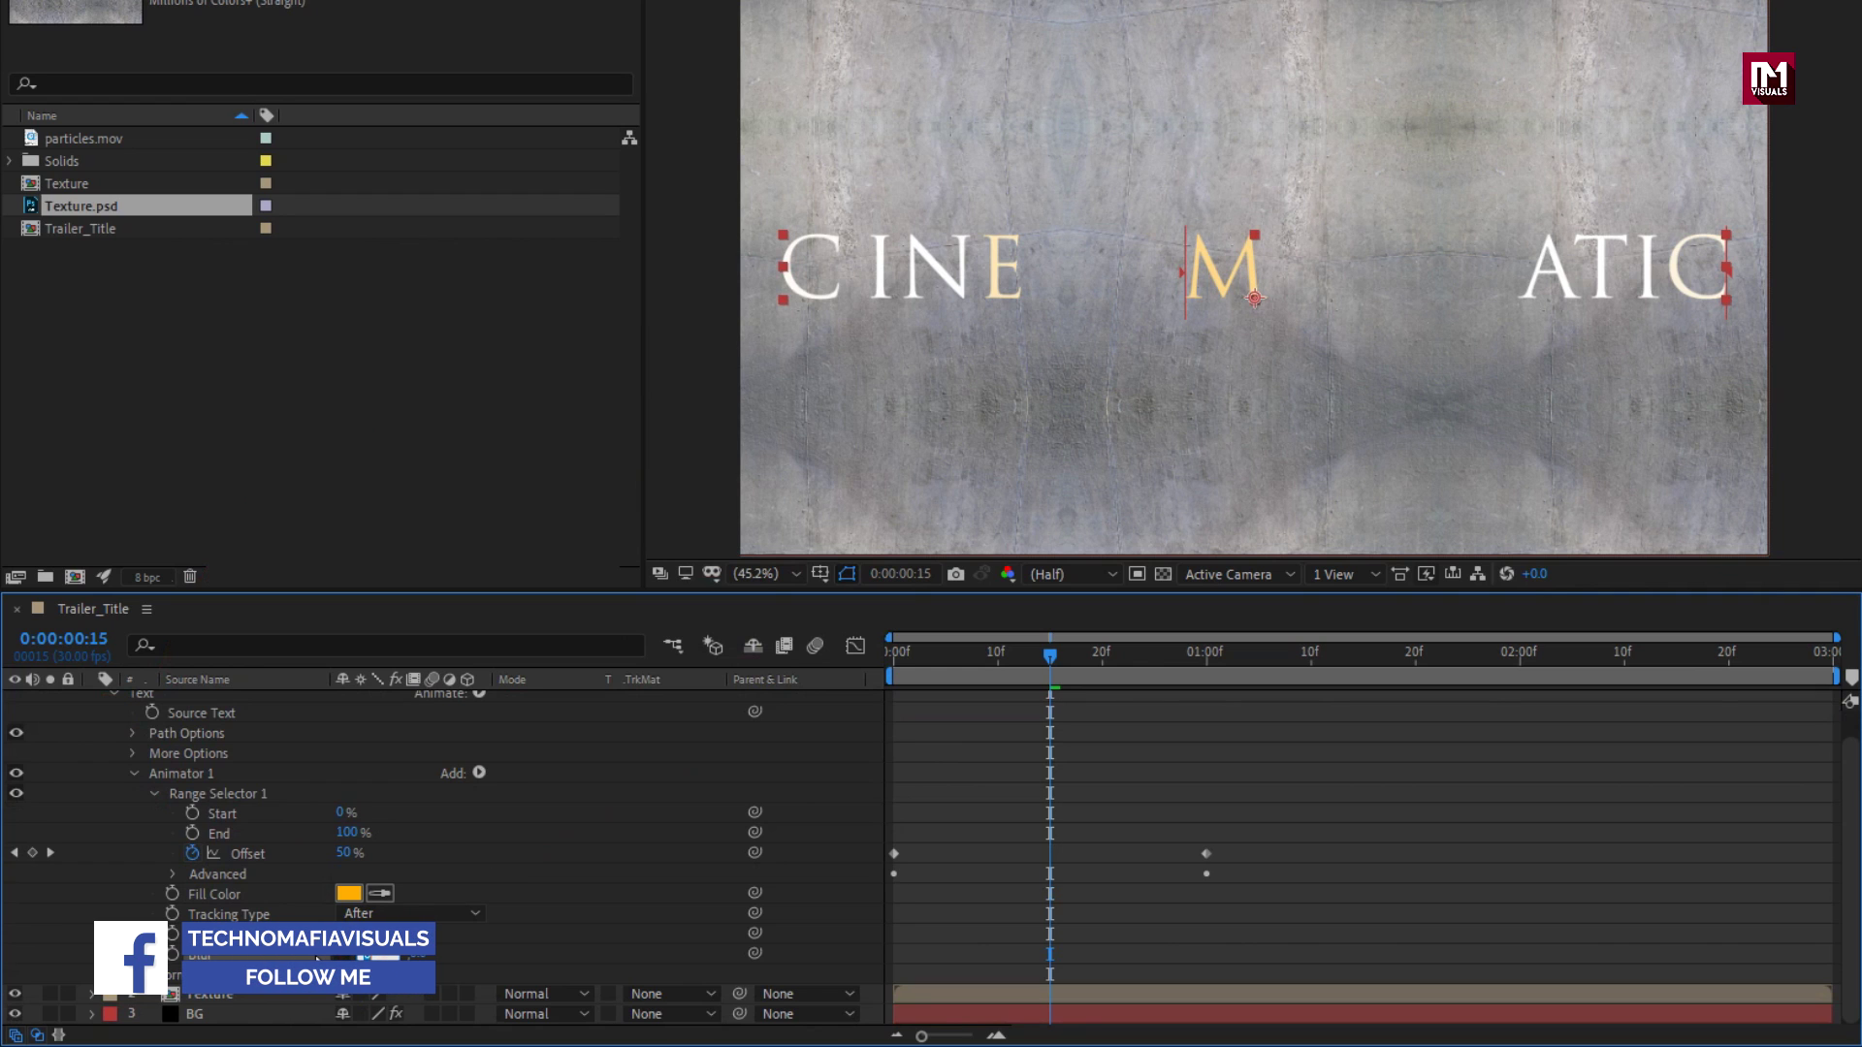
mouse_move(361, 953)
left_mouse_down()
mouse_move(407, 953)
mouse_move(958, 705)
mouse_move(893, 655)
mouse_move(1231, 661)
mouse_move(882, 662)
left_mouse_up()
left_click_drag(683, 725, 474, 805)
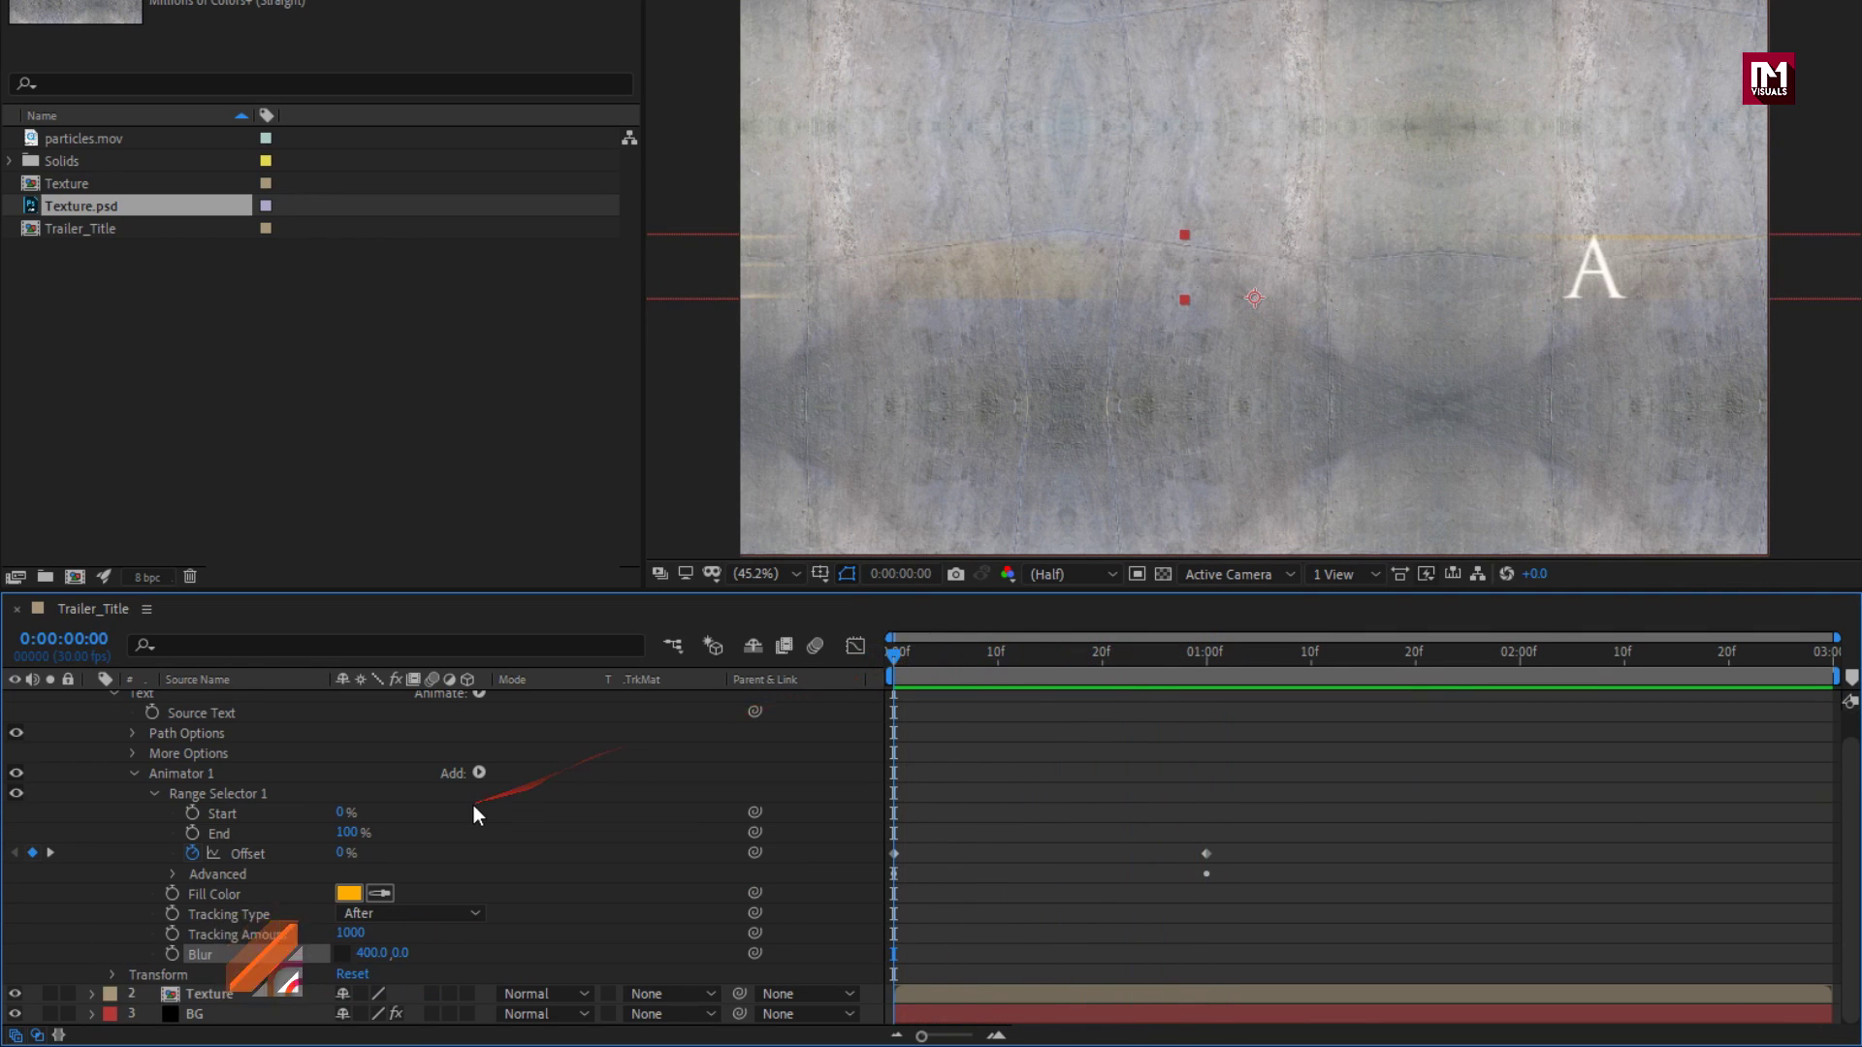
Step: Apply Easy Ease to the Offset and Random Seed keyframes and preview the reveal
scroll(388, 756, "up", 1)
key("u")
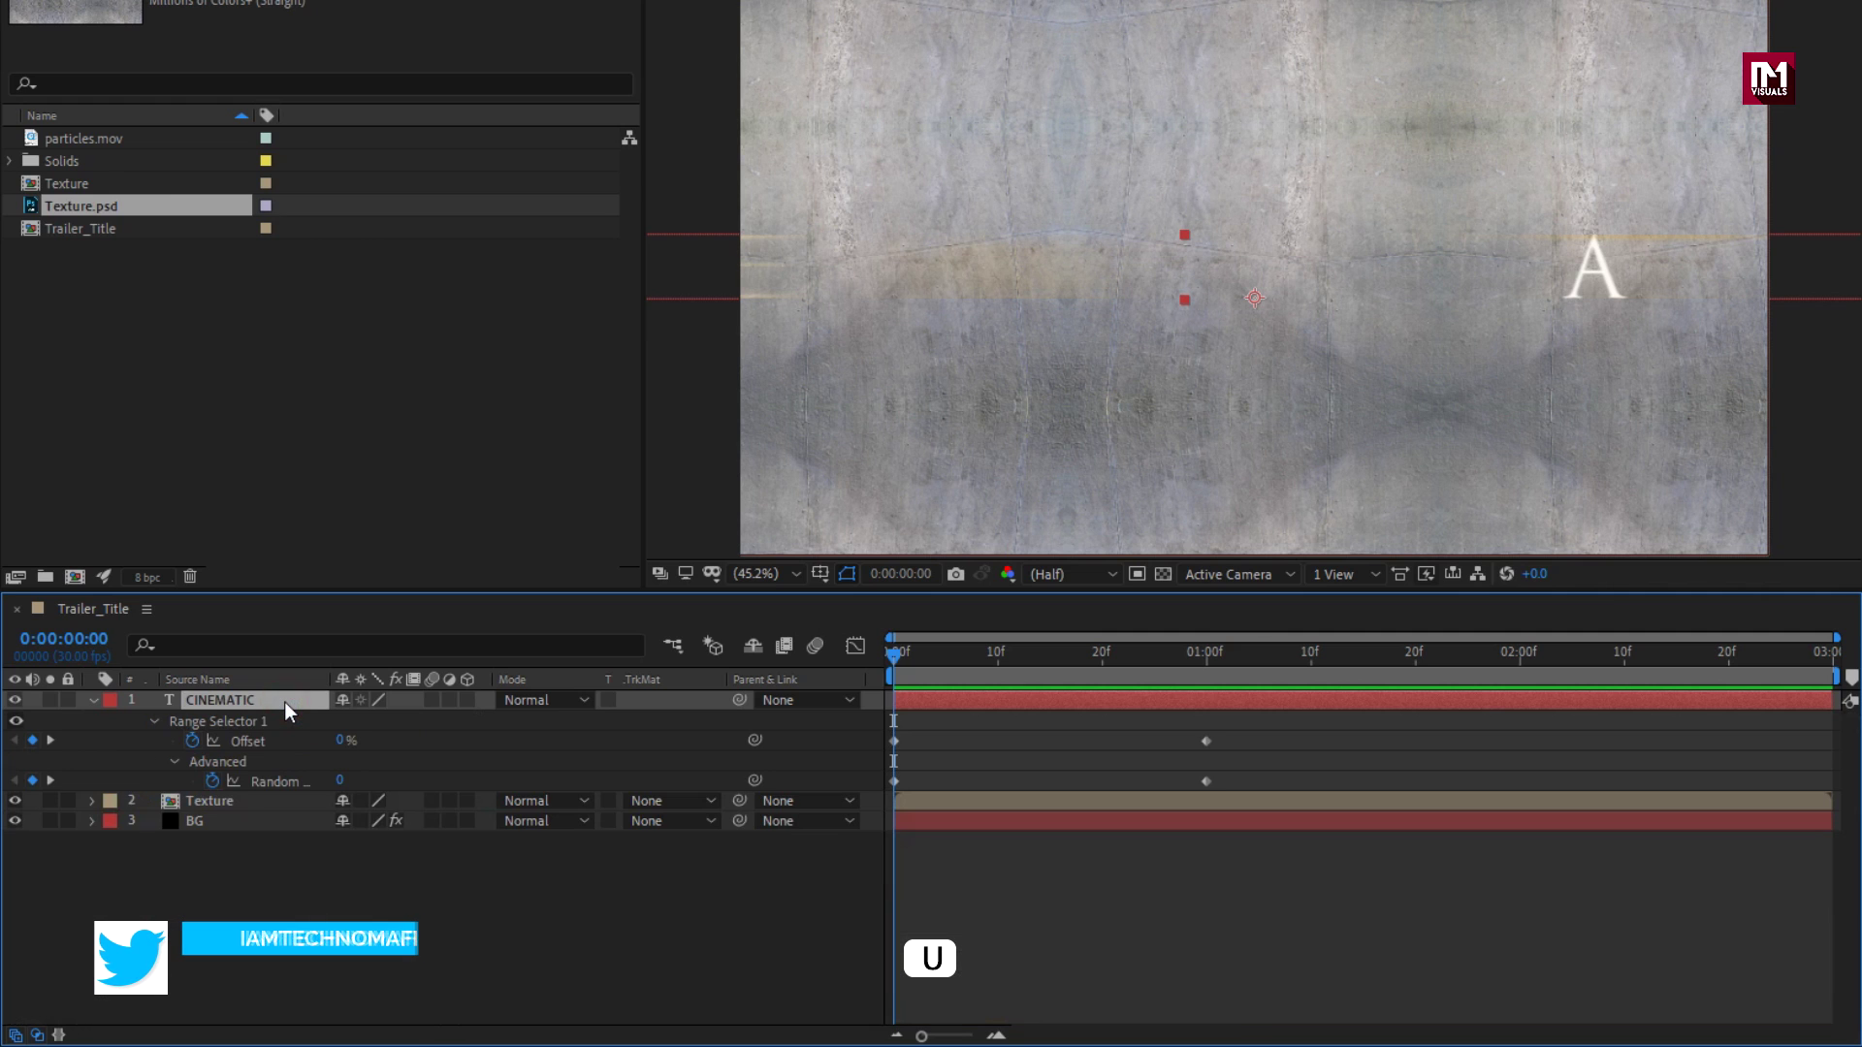
left_click_drag(1236, 725, 882, 794)
right_click(898, 783)
mouse_move(1115, 768)
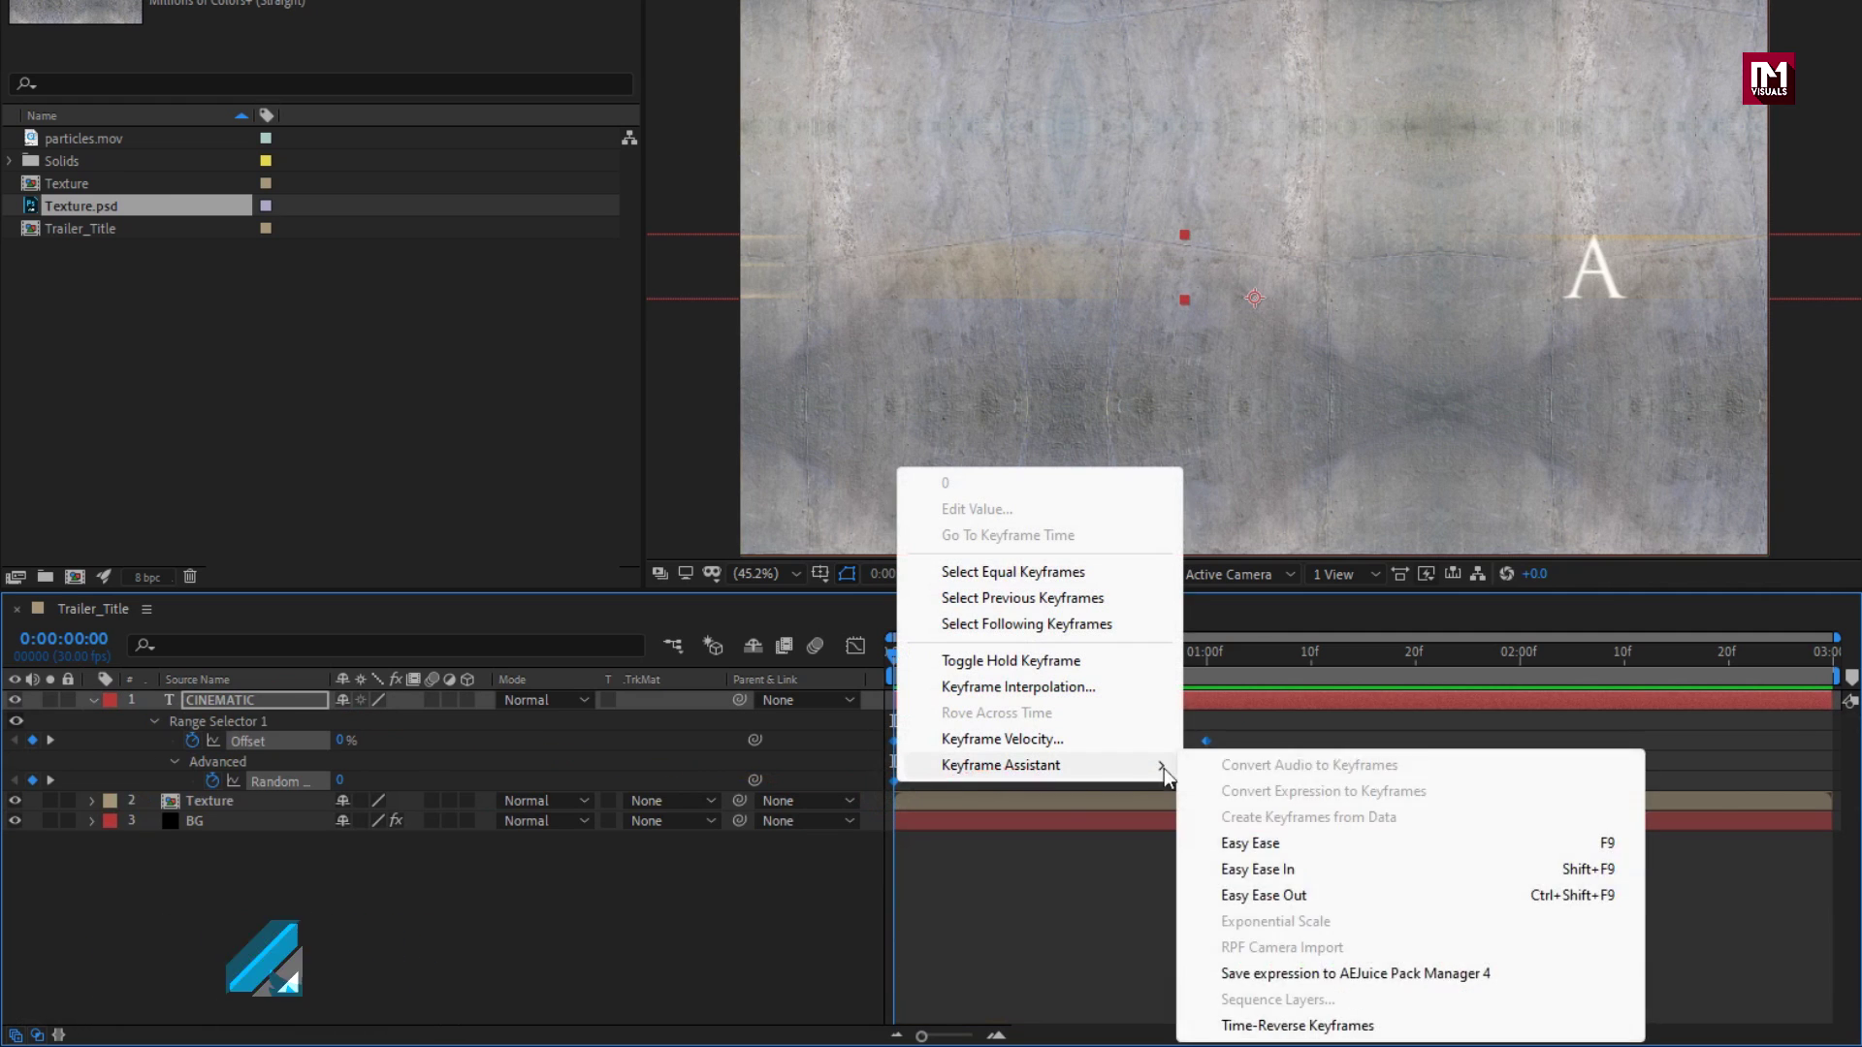
left_click(1252, 842)
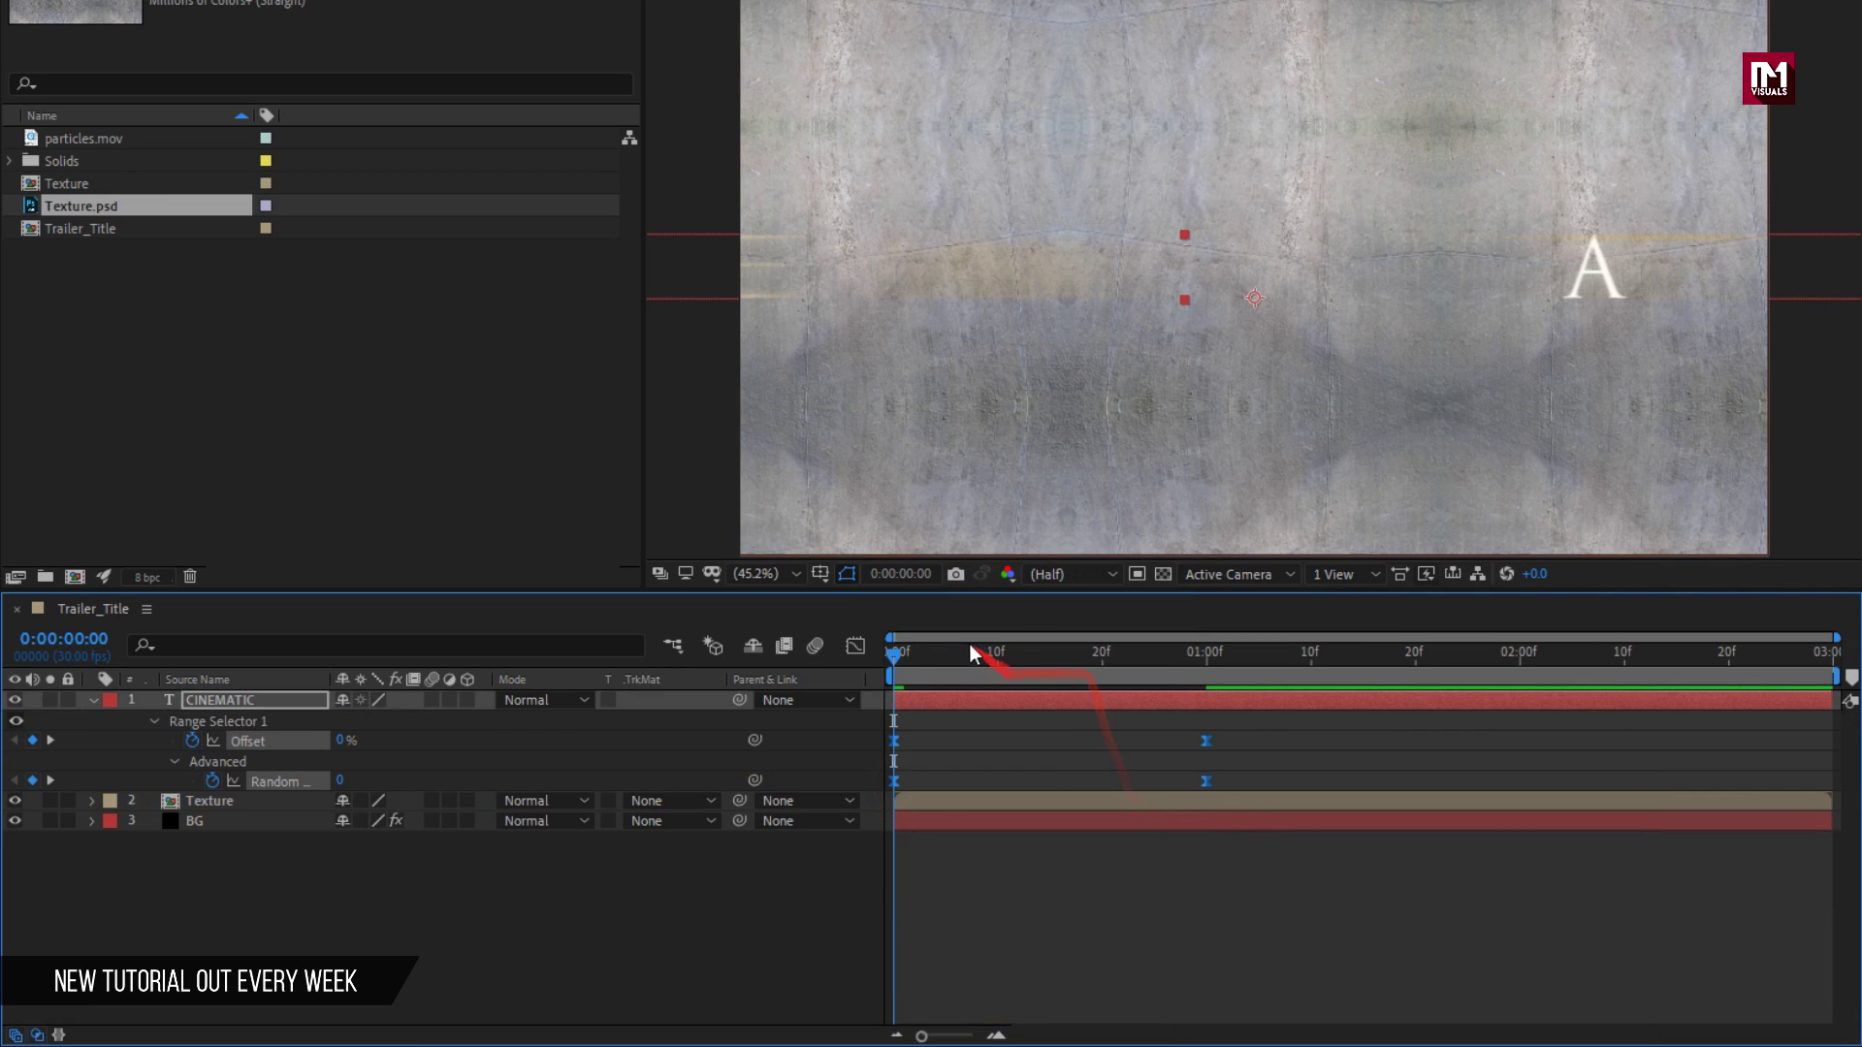
key("space")
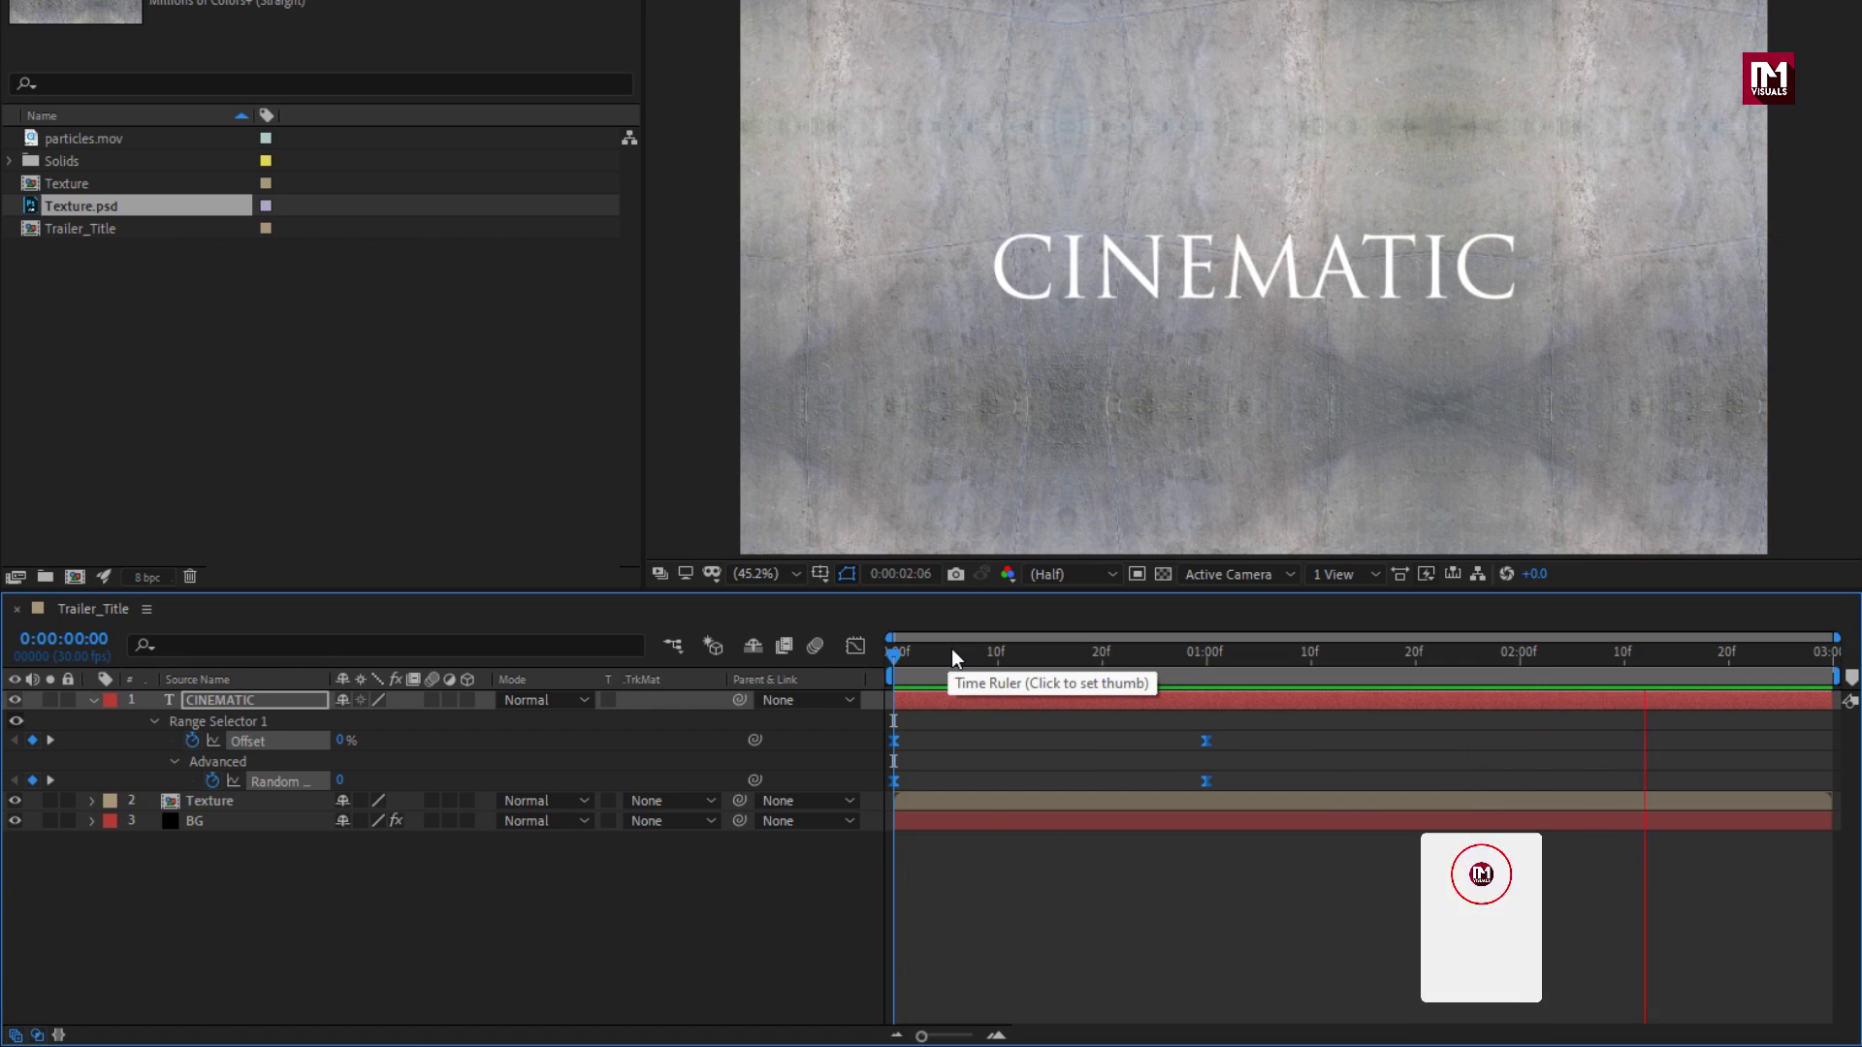
Step: At 2:29, key Offset to 0% and Random Seed to 0, then preview the full animation
left_click_drag(951, 656, 1844, 670)
left_click(1810, 734)
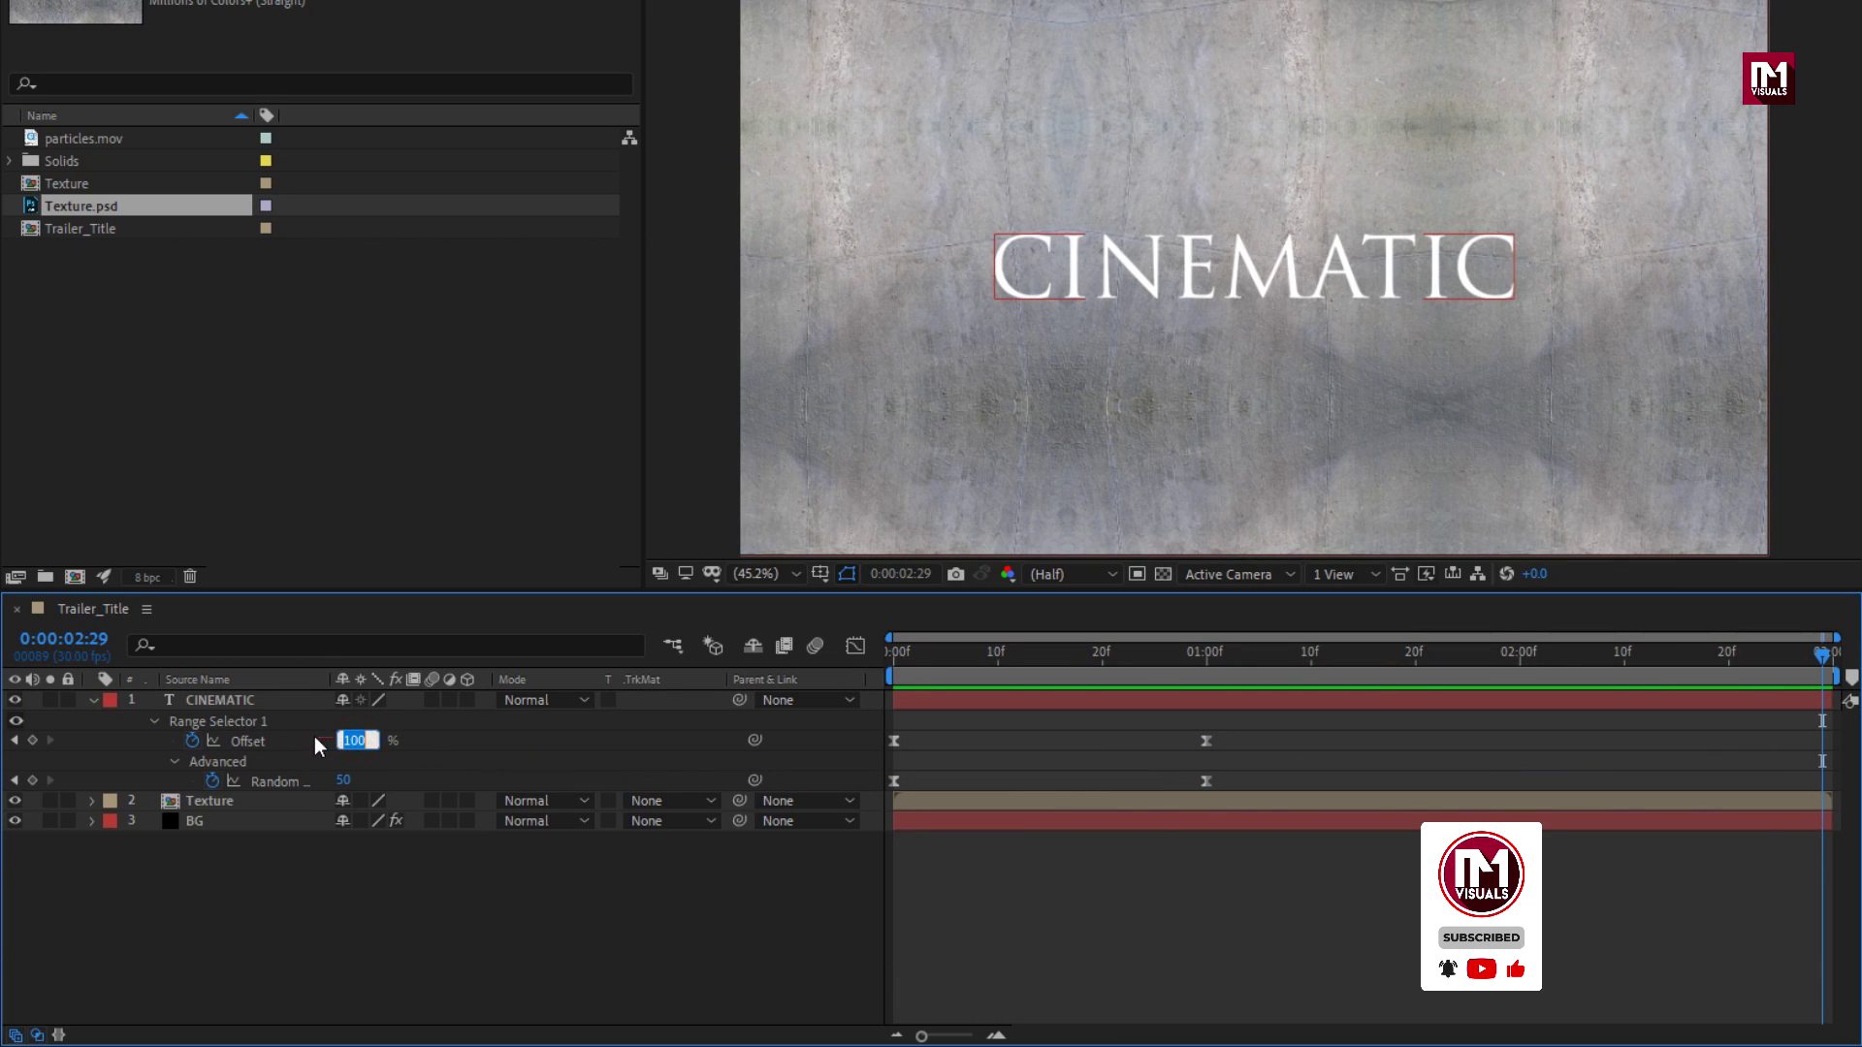
type("0")
key("Return")
left_click(340, 781)
key("Return")
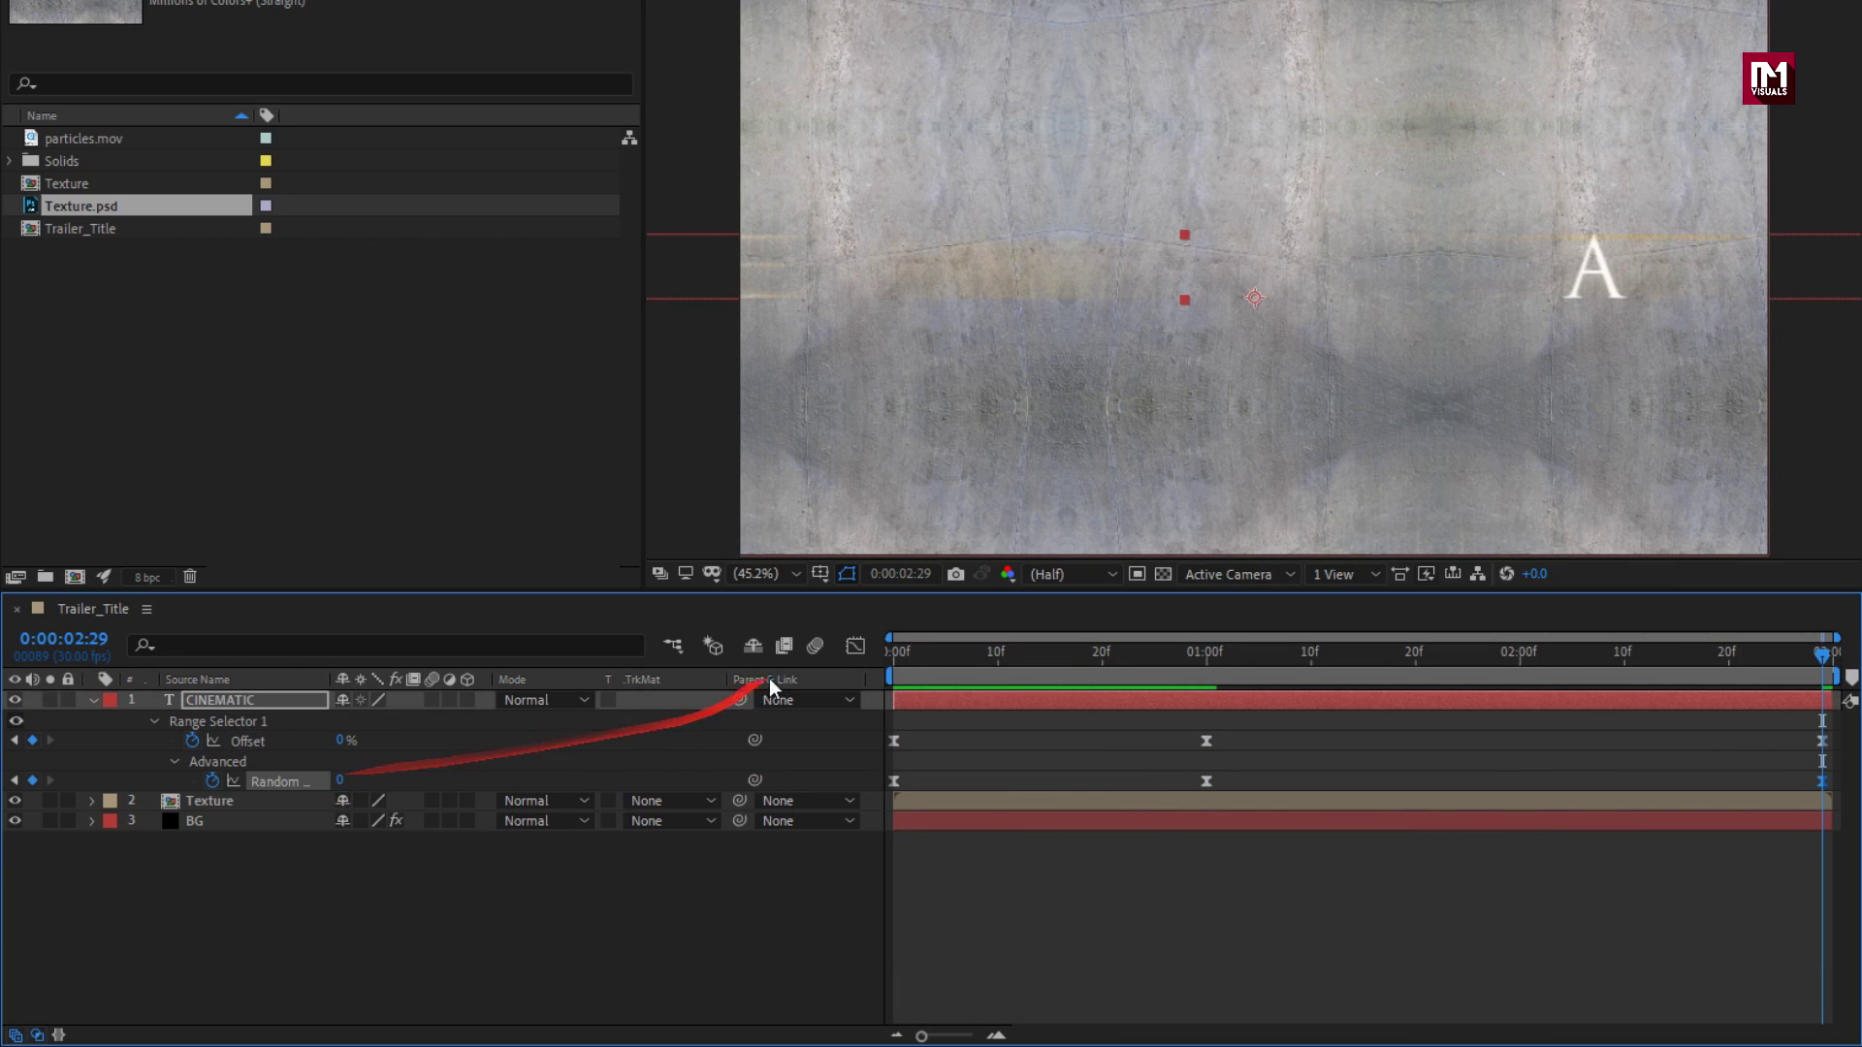
key("space")
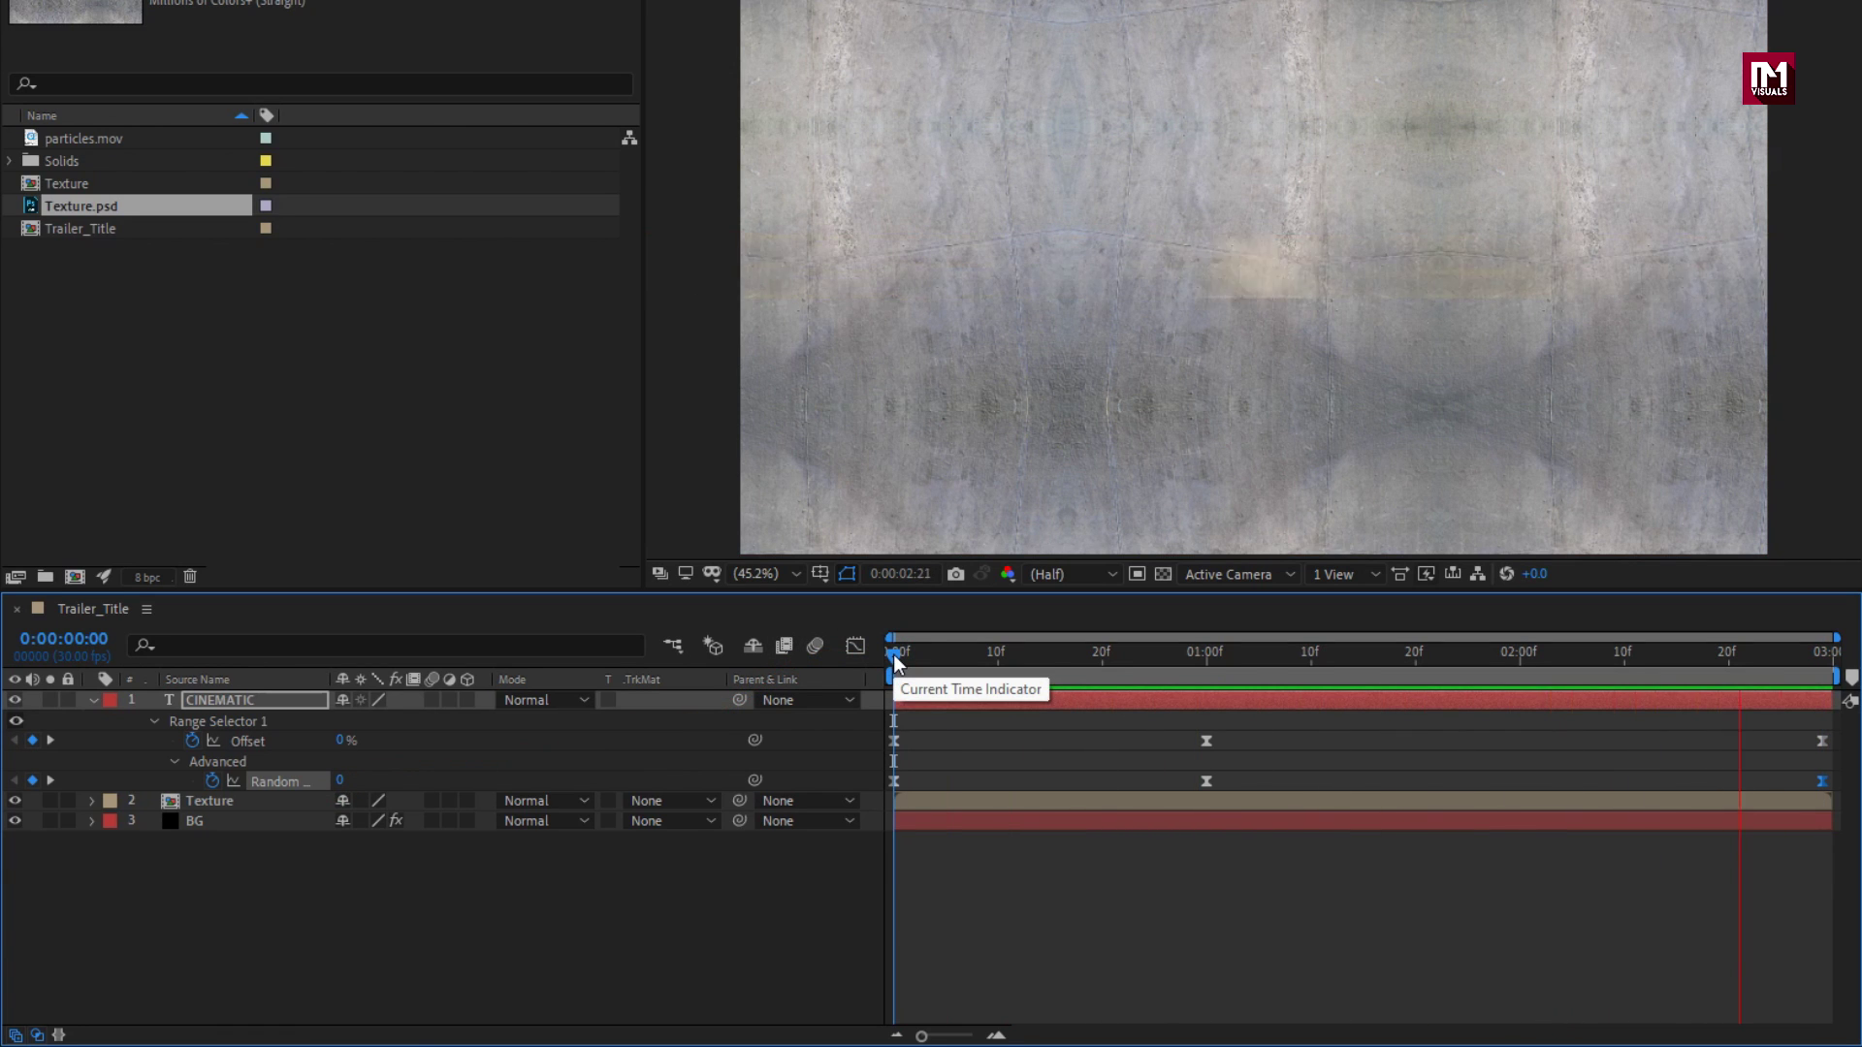
key("space")
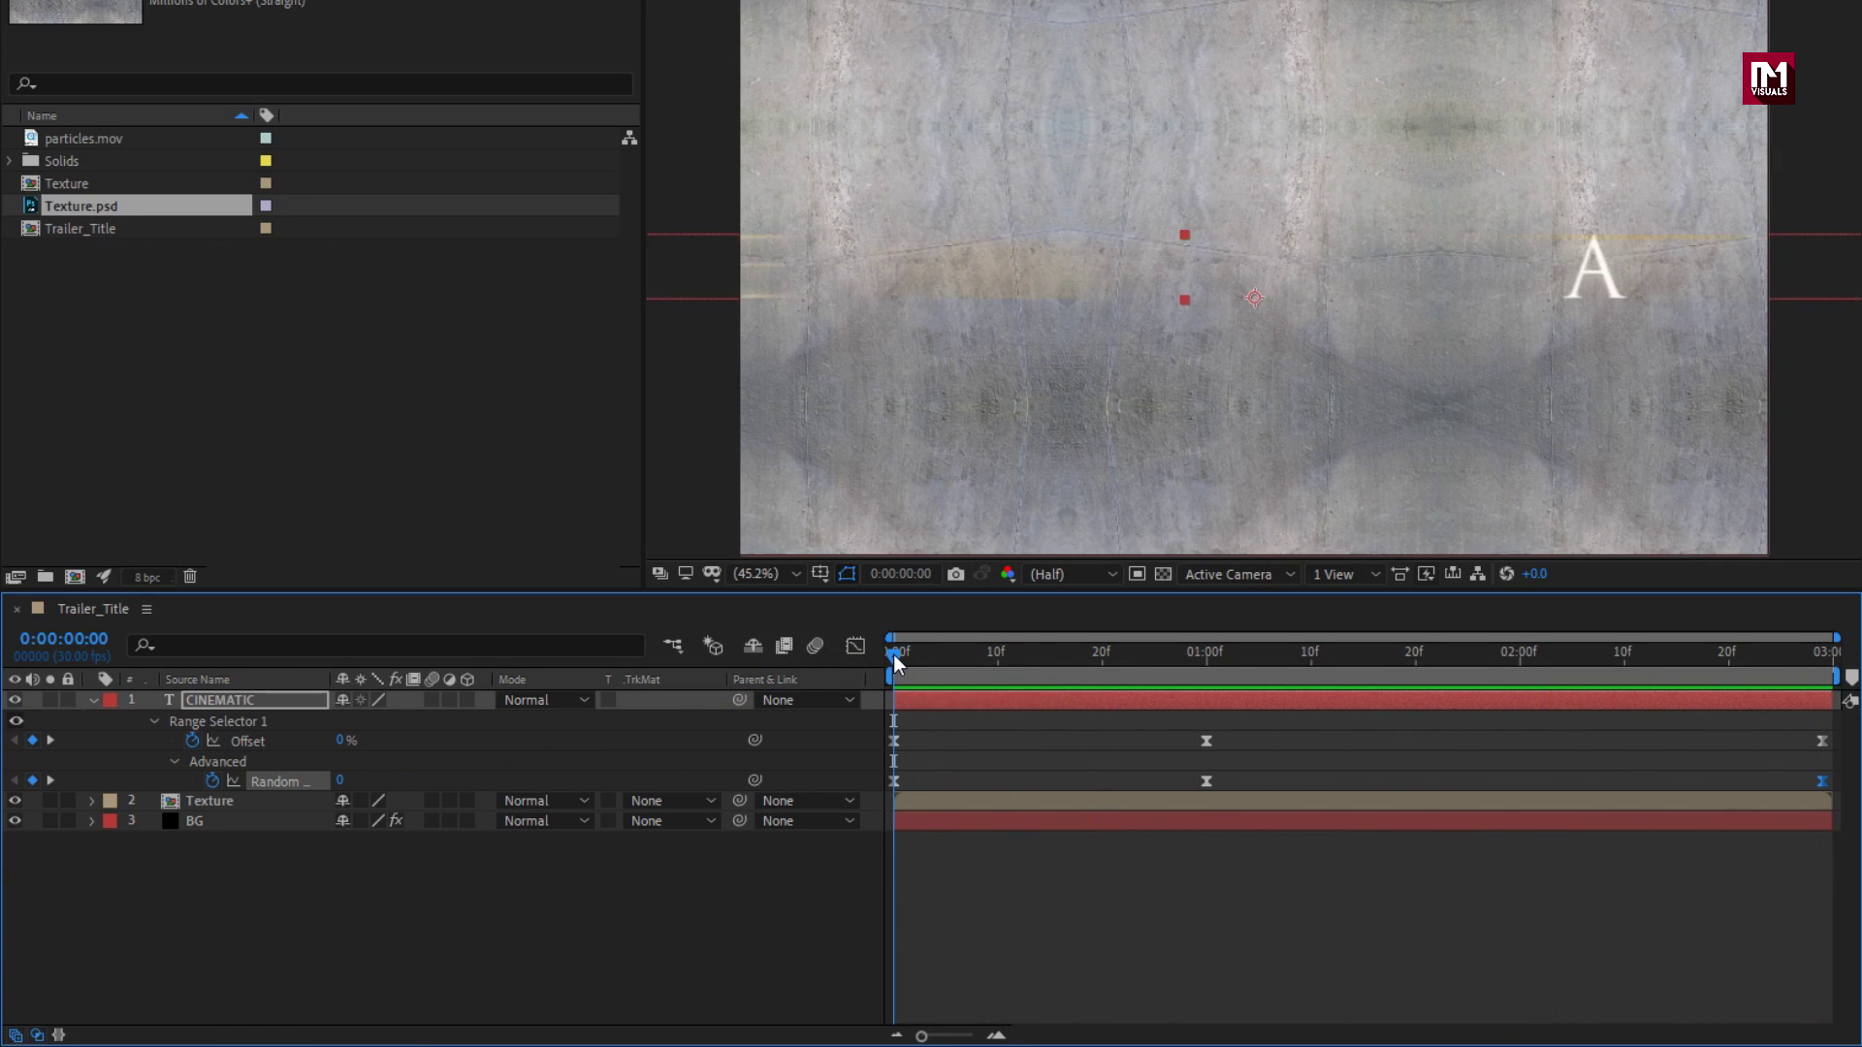
left_click(95, 700)
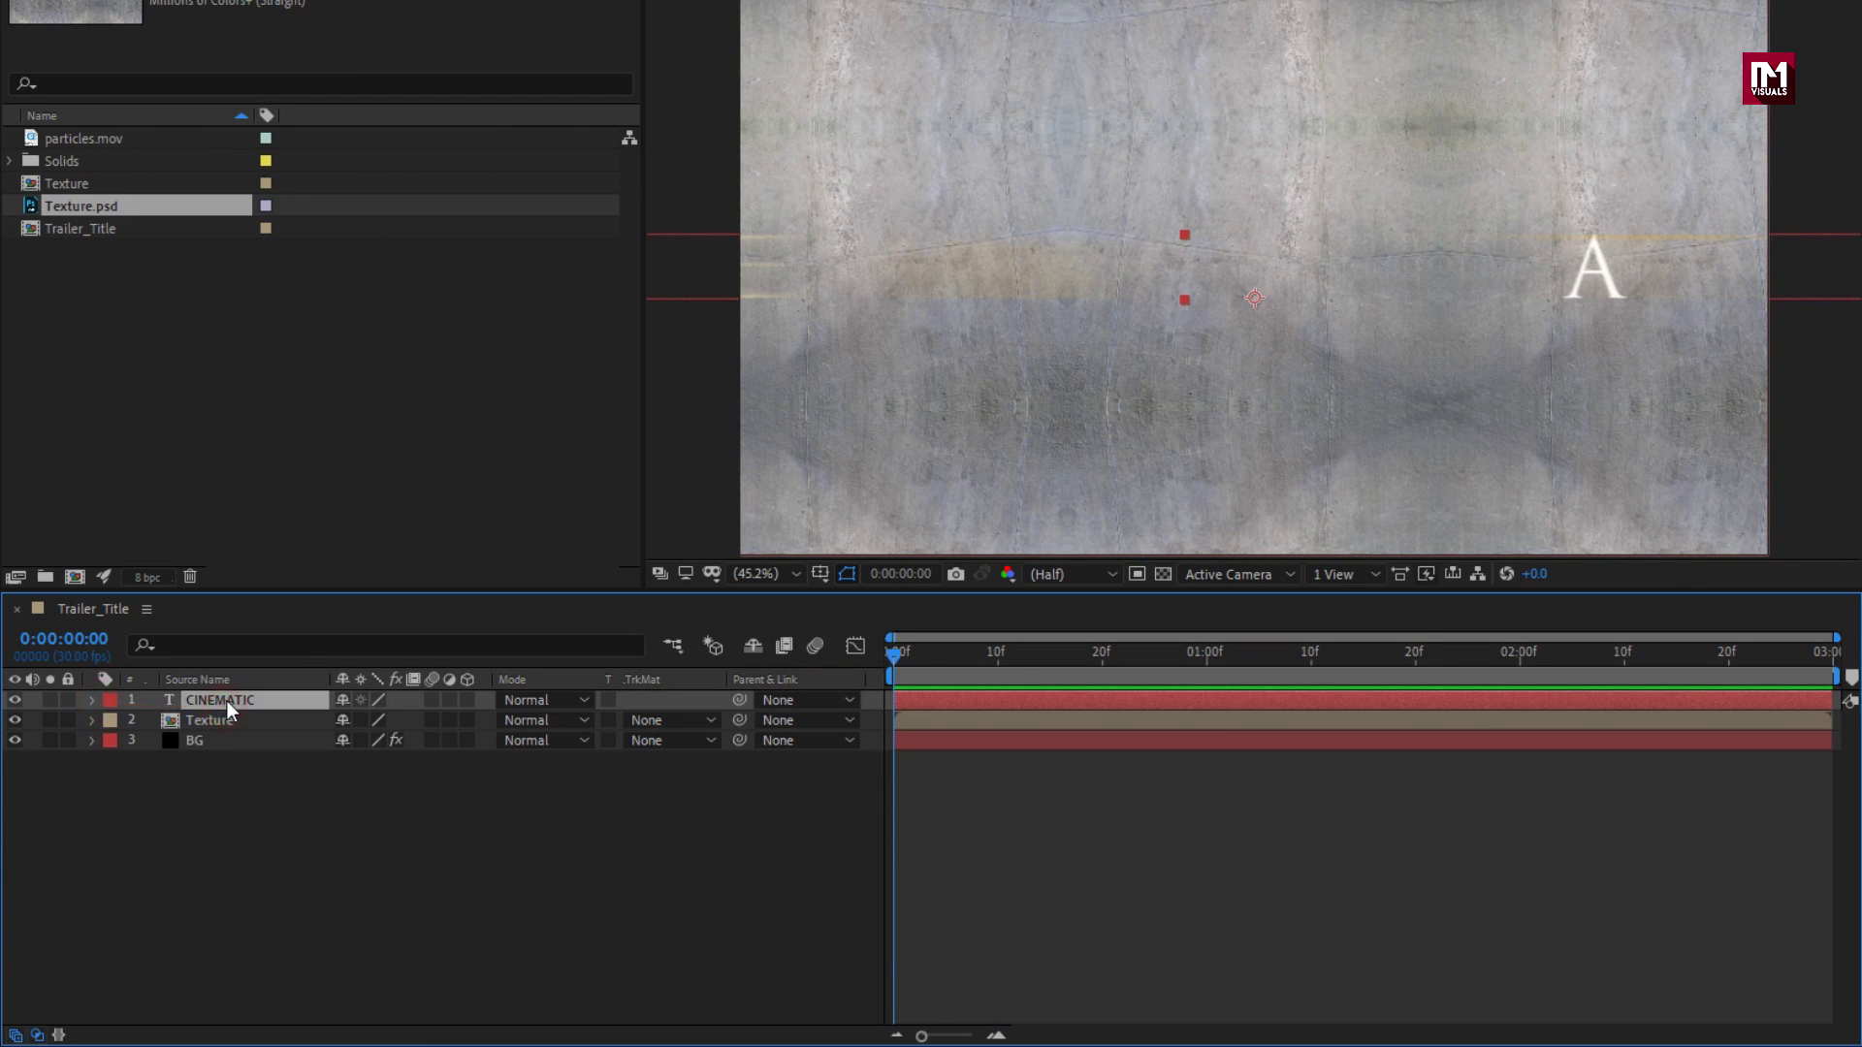
Step: Pre-compose the CINEMATIC layer into a new composition named Text
right_click(225, 700)
left_click(293, 694)
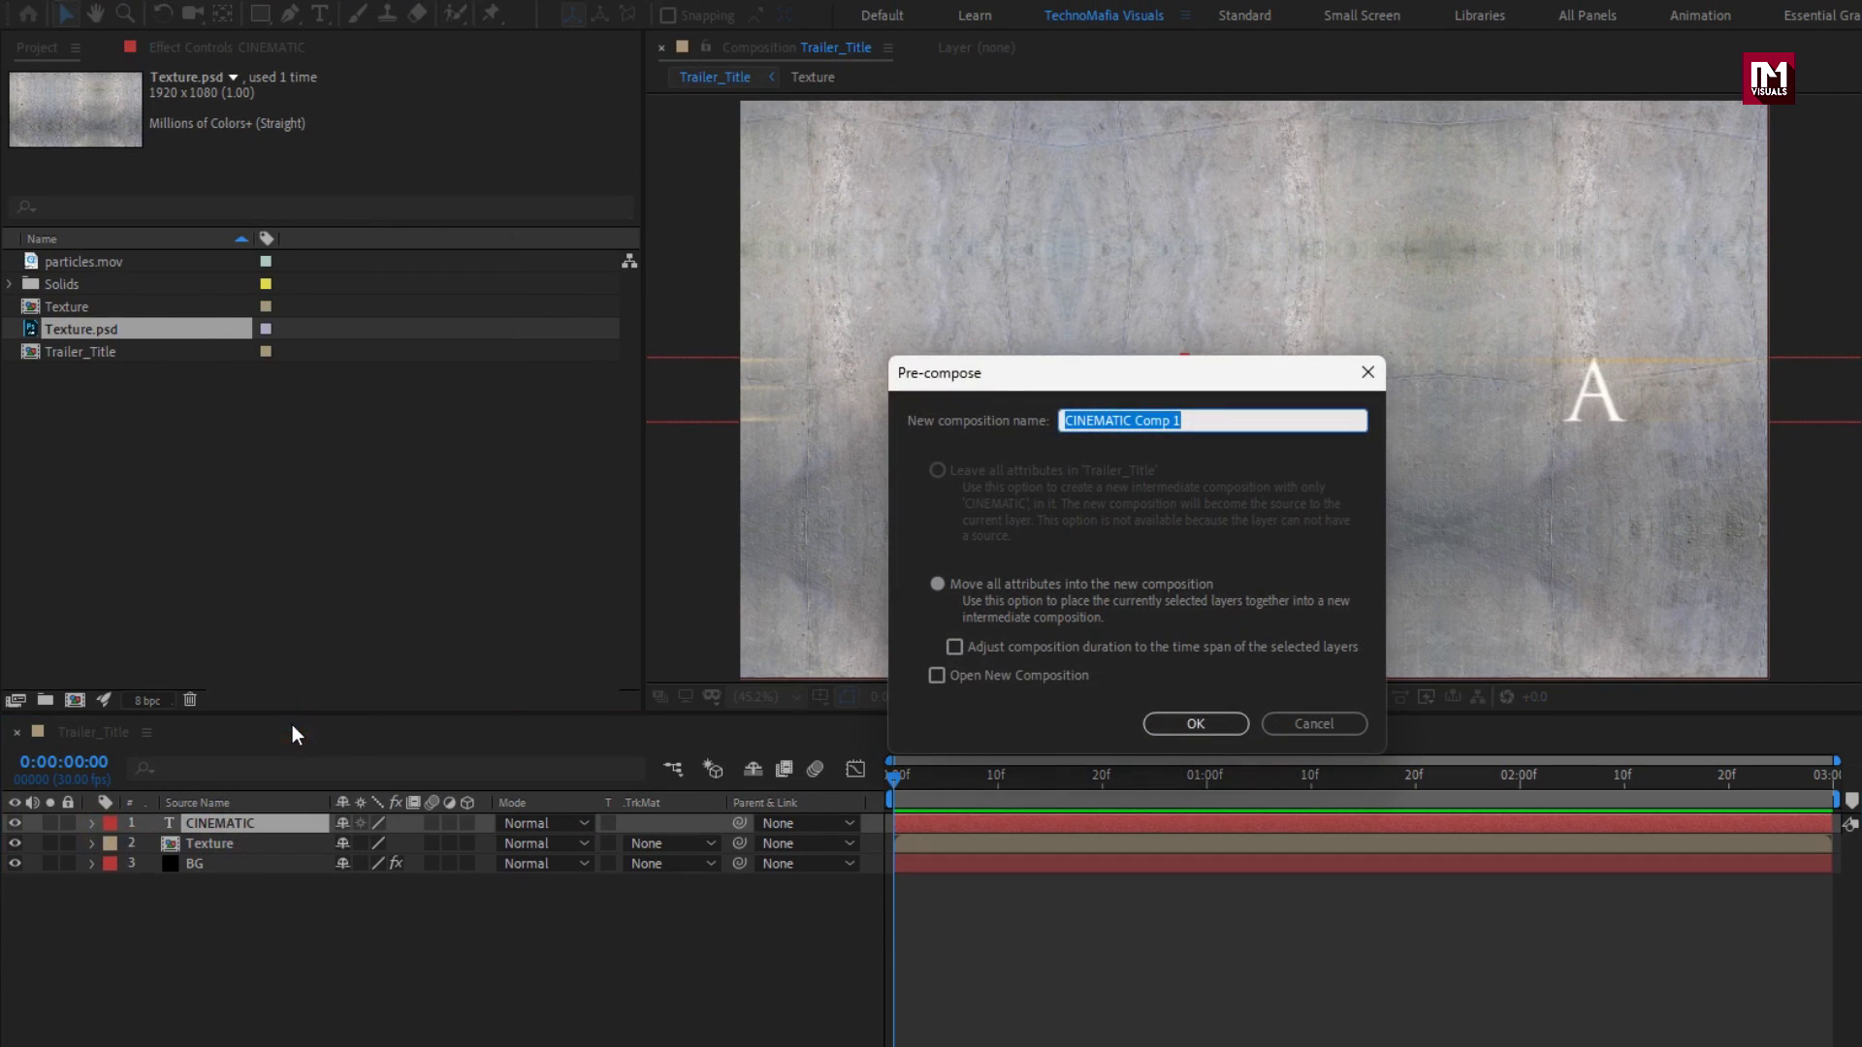
type("Text")
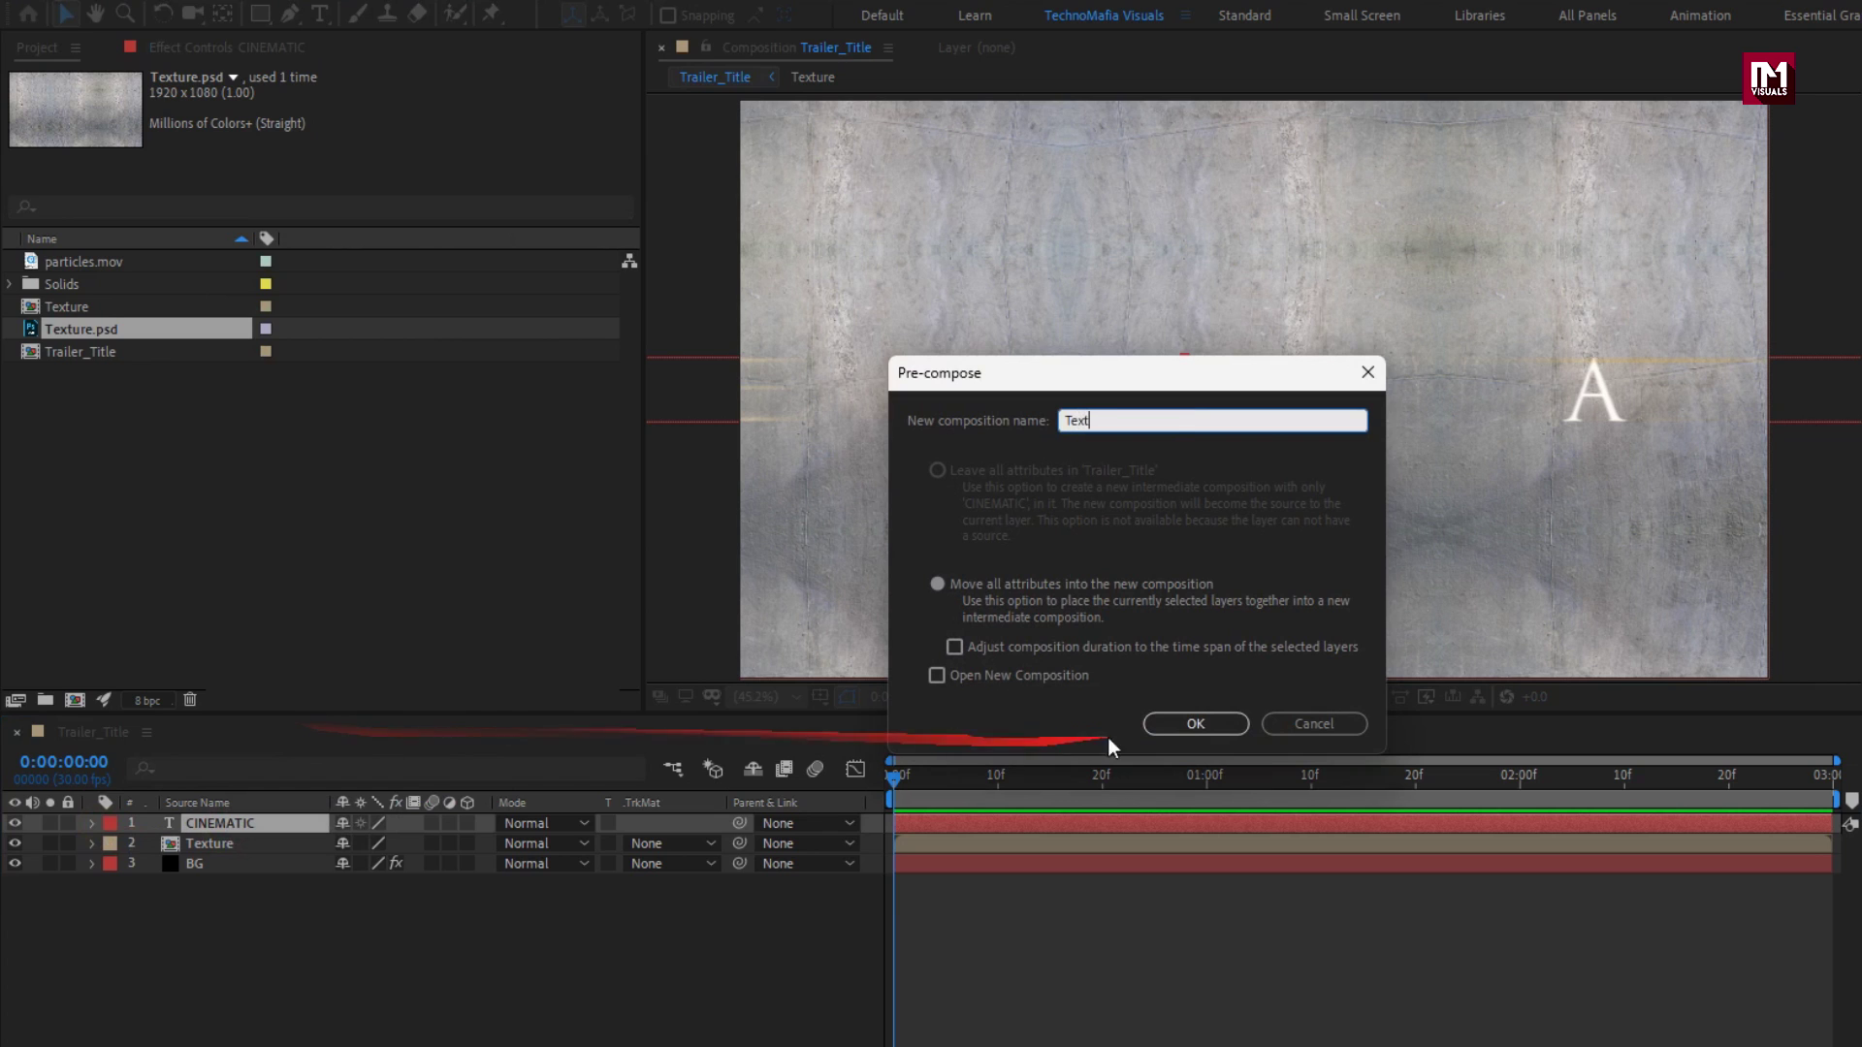
left_click(1196, 724)
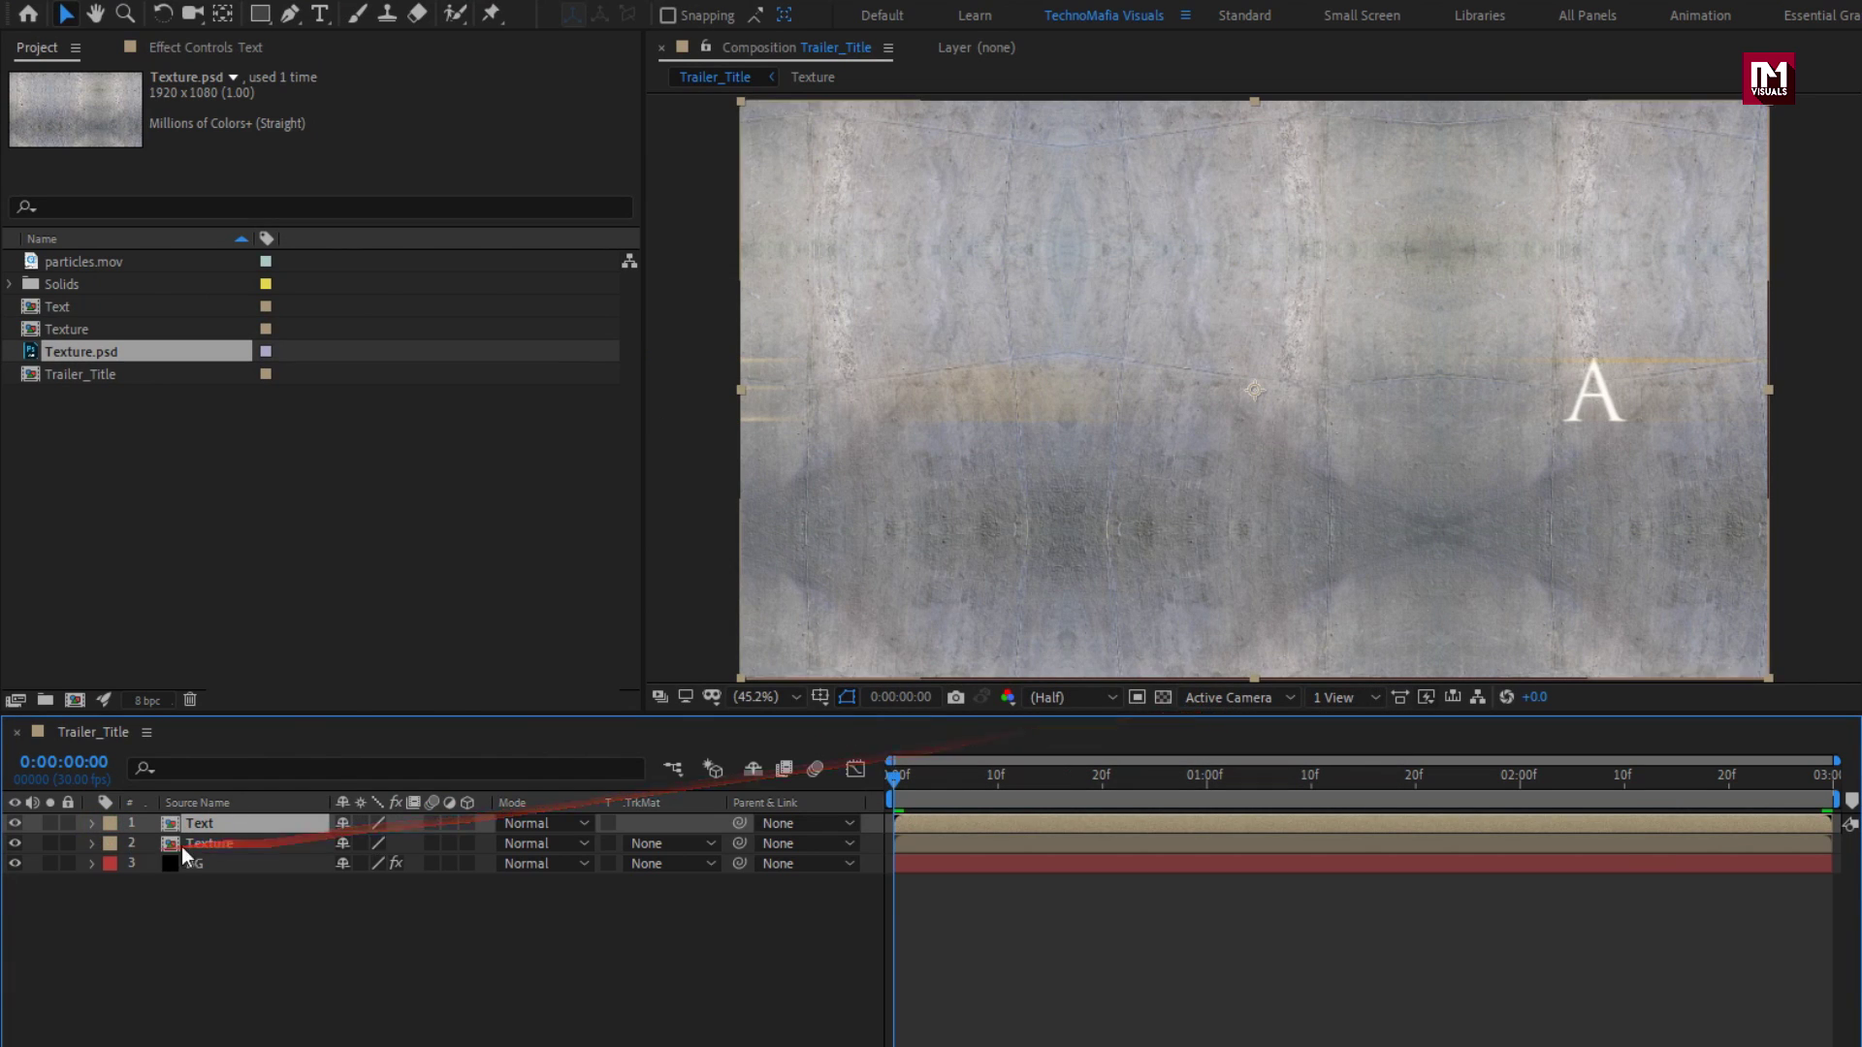
Step: Set the Texture layer's track matte to Alpha Matte "Text" and check frame 17
left_click(206, 844)
left_click(668, 844)
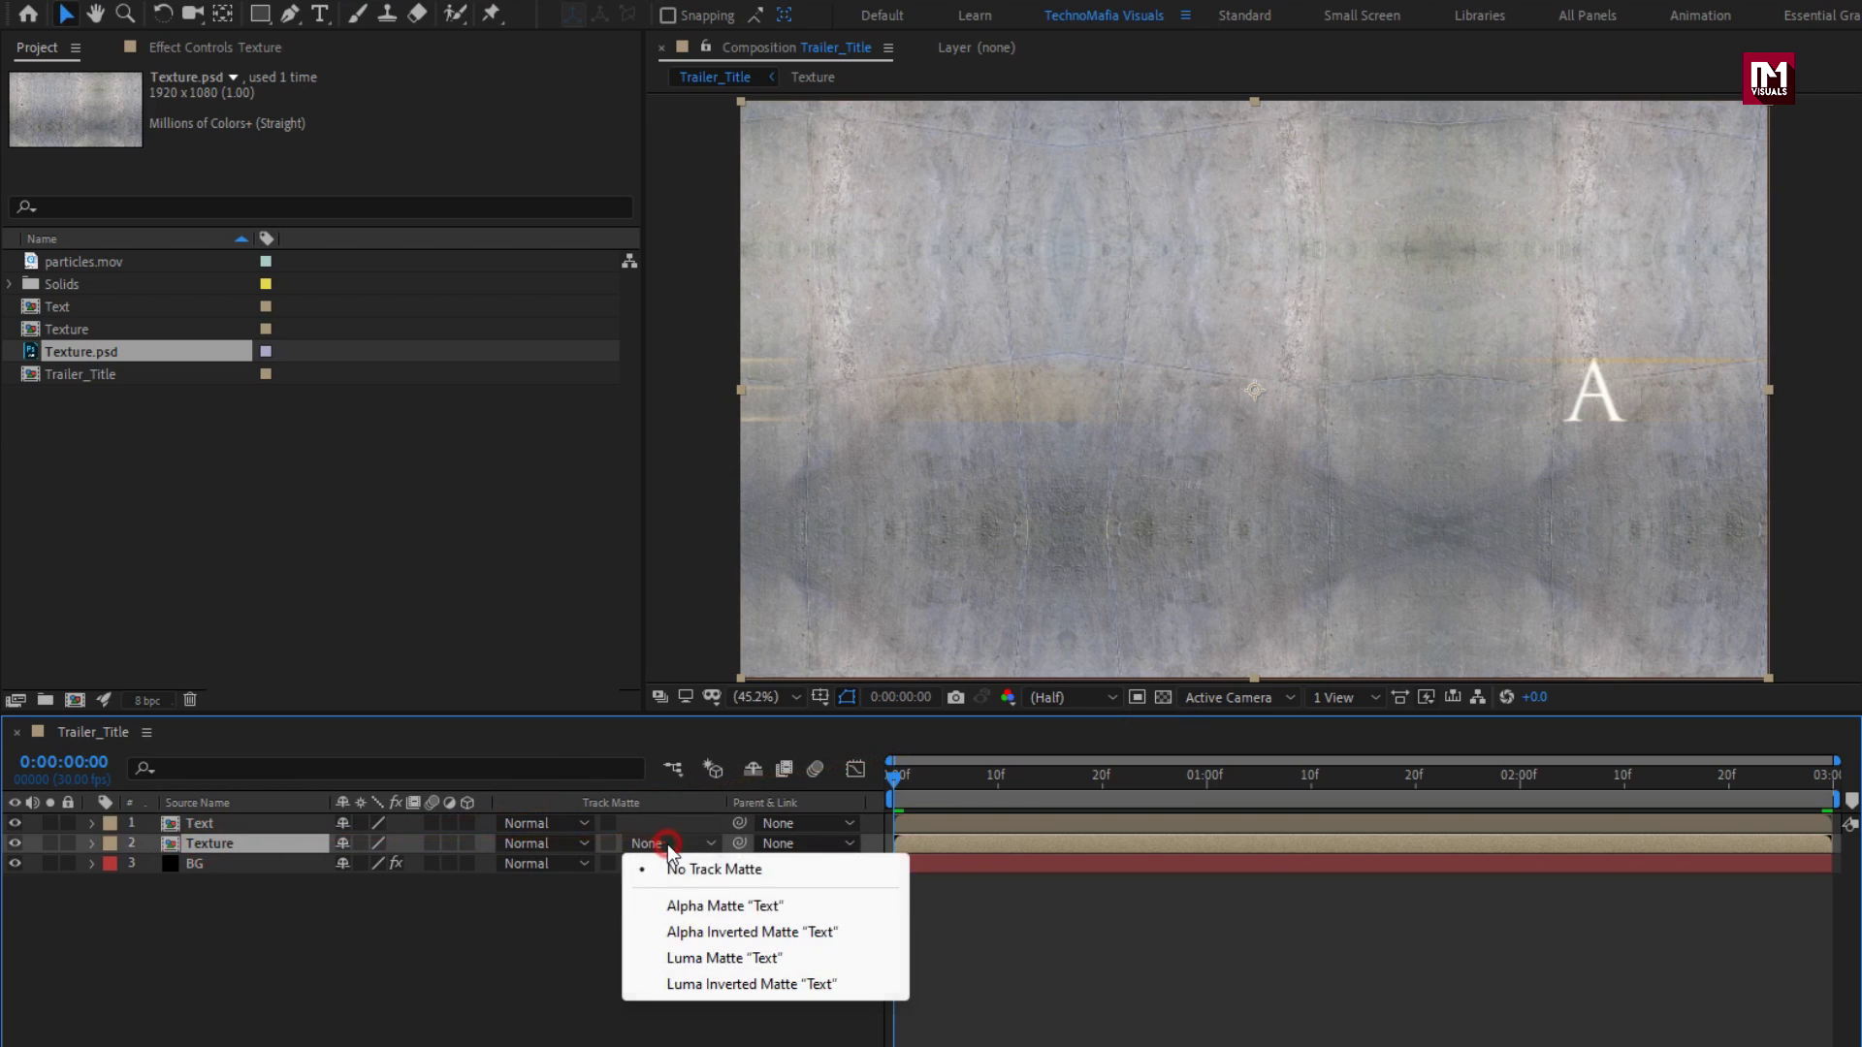
left_click(728, 905)
left_click(919, 778)
left_click_drag(919, 781, 1076, 783)
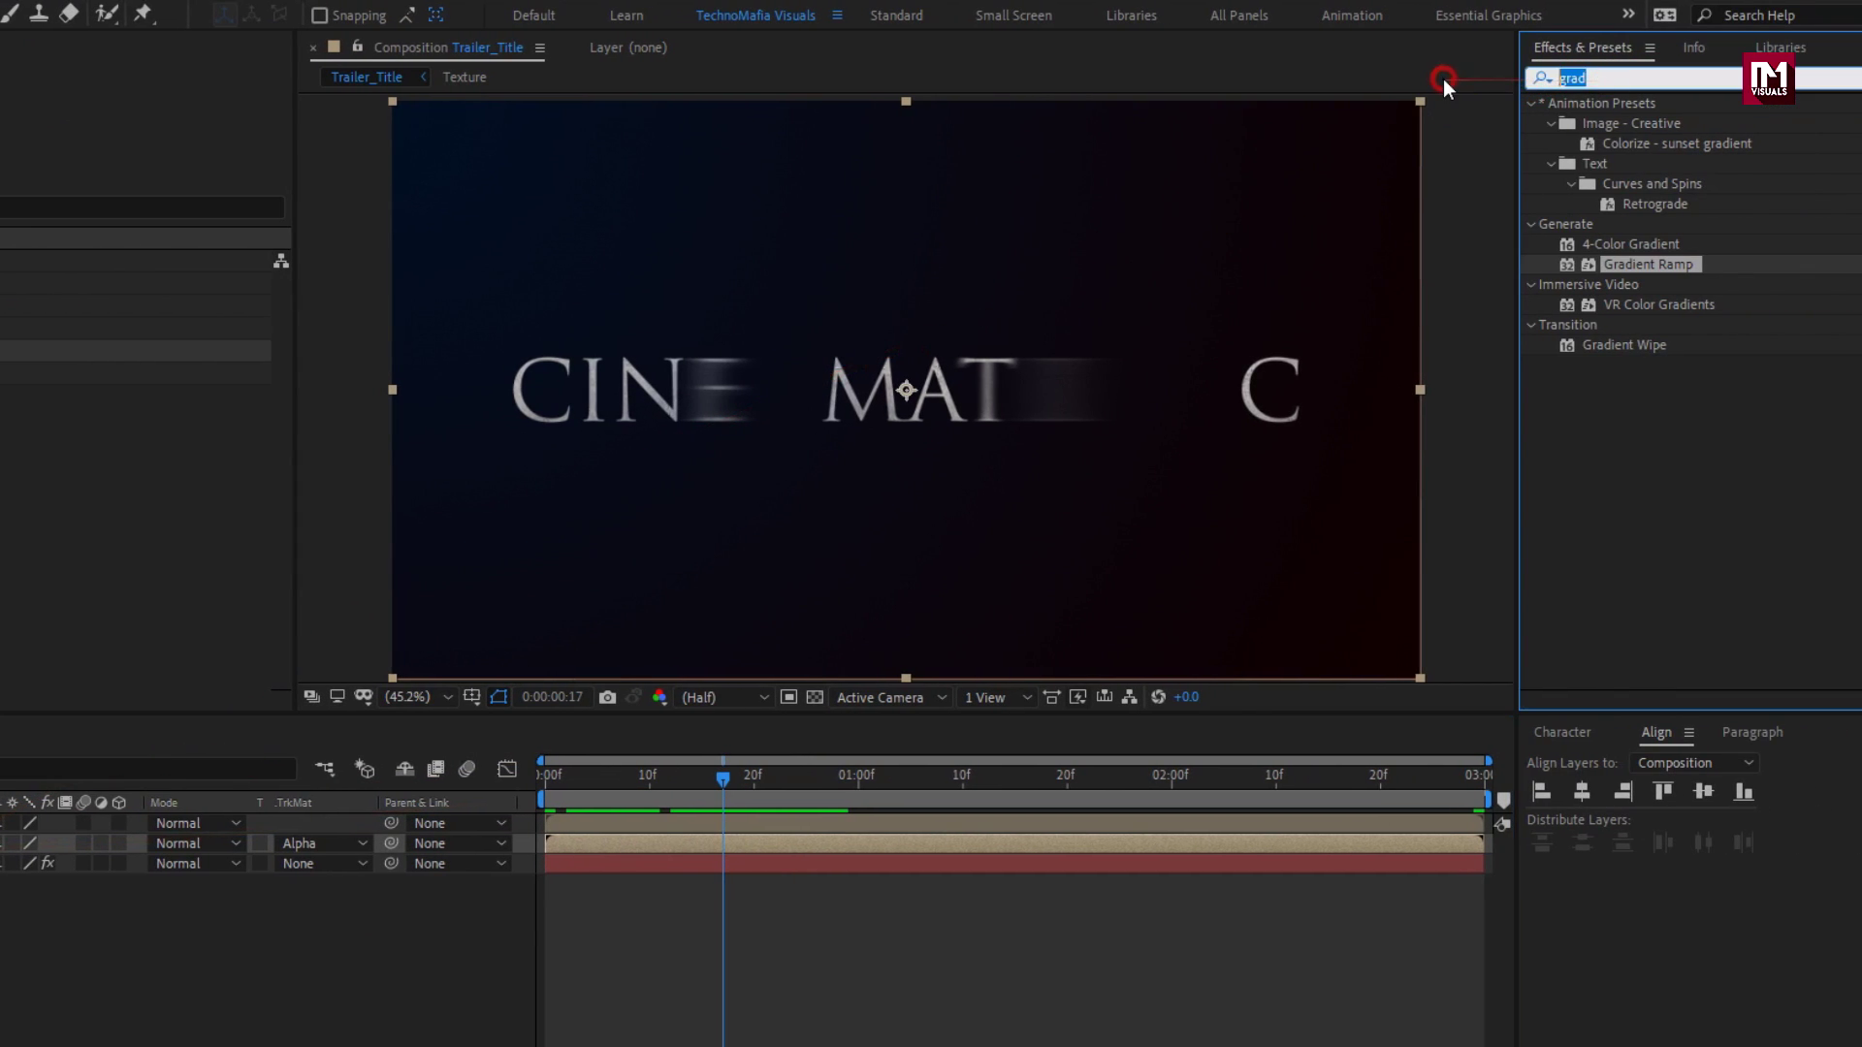
Step: Apply Curves to the Texture layer and pull the curve down to darken it
double_click(1597, 78)
type("curv")
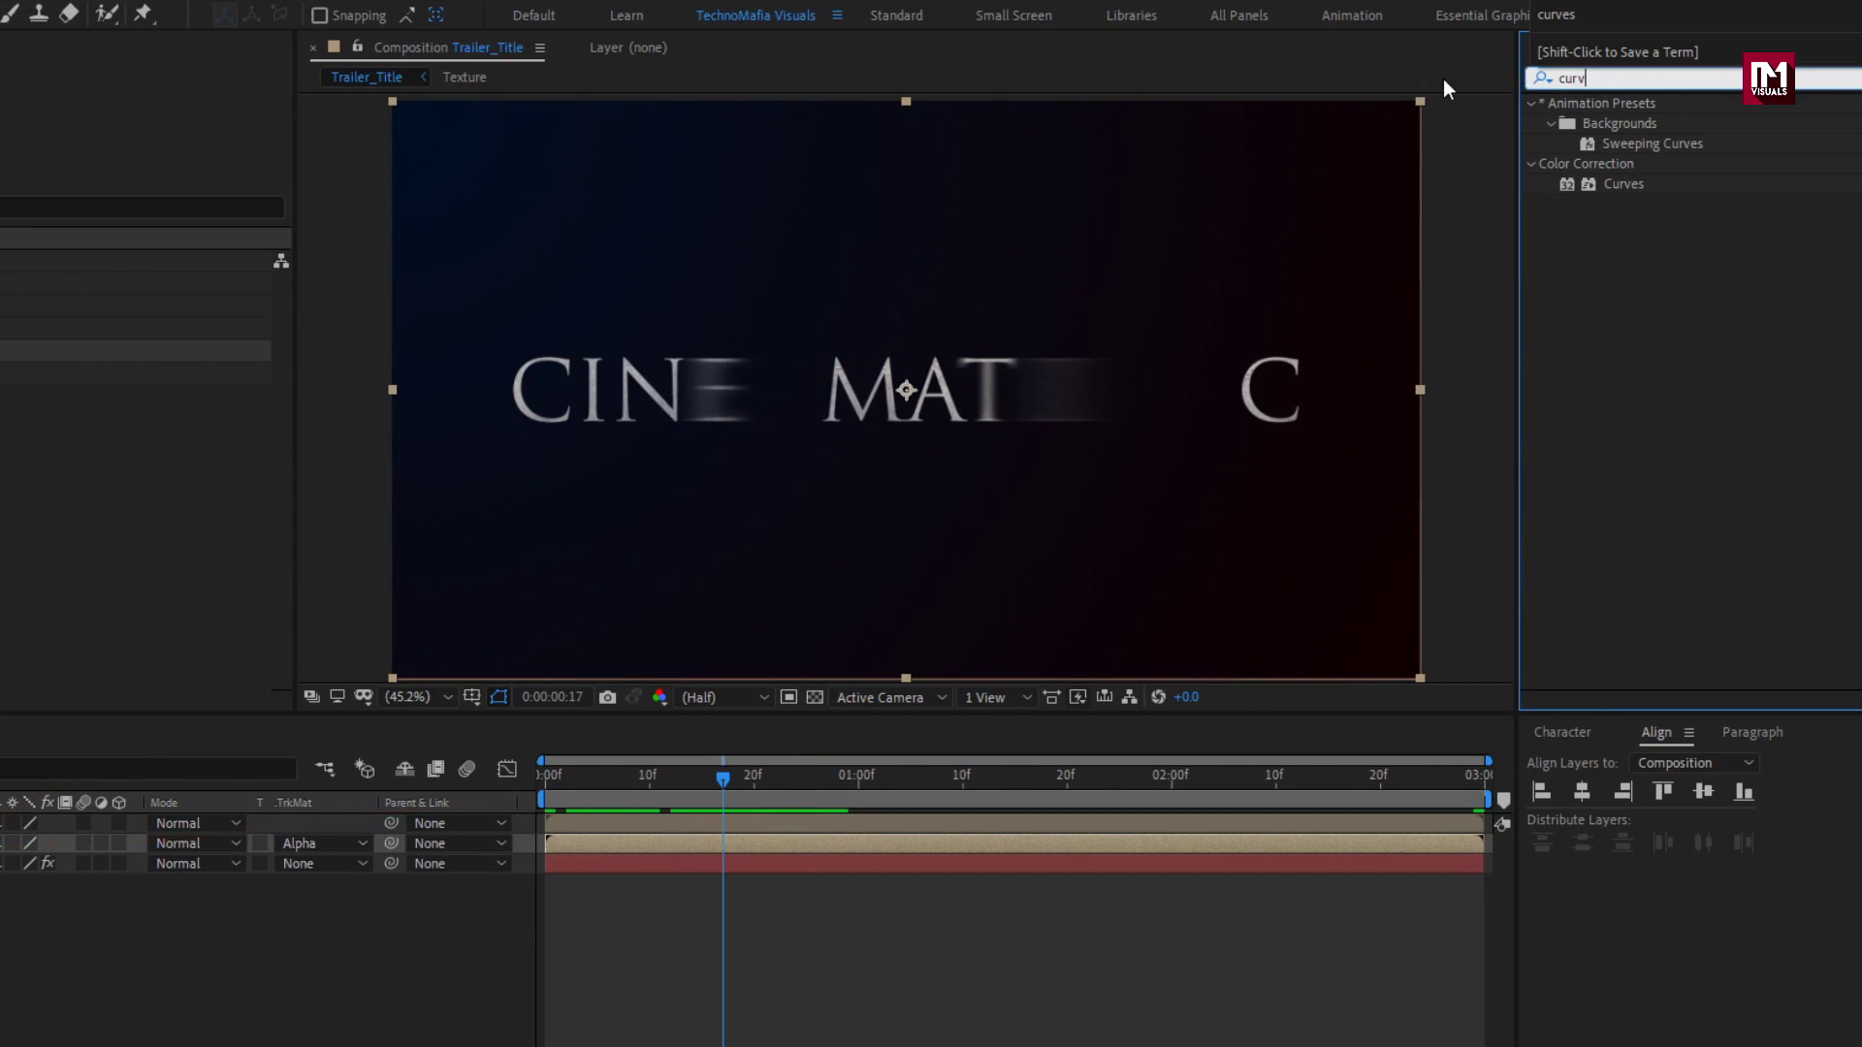
double_click(1609, 182)
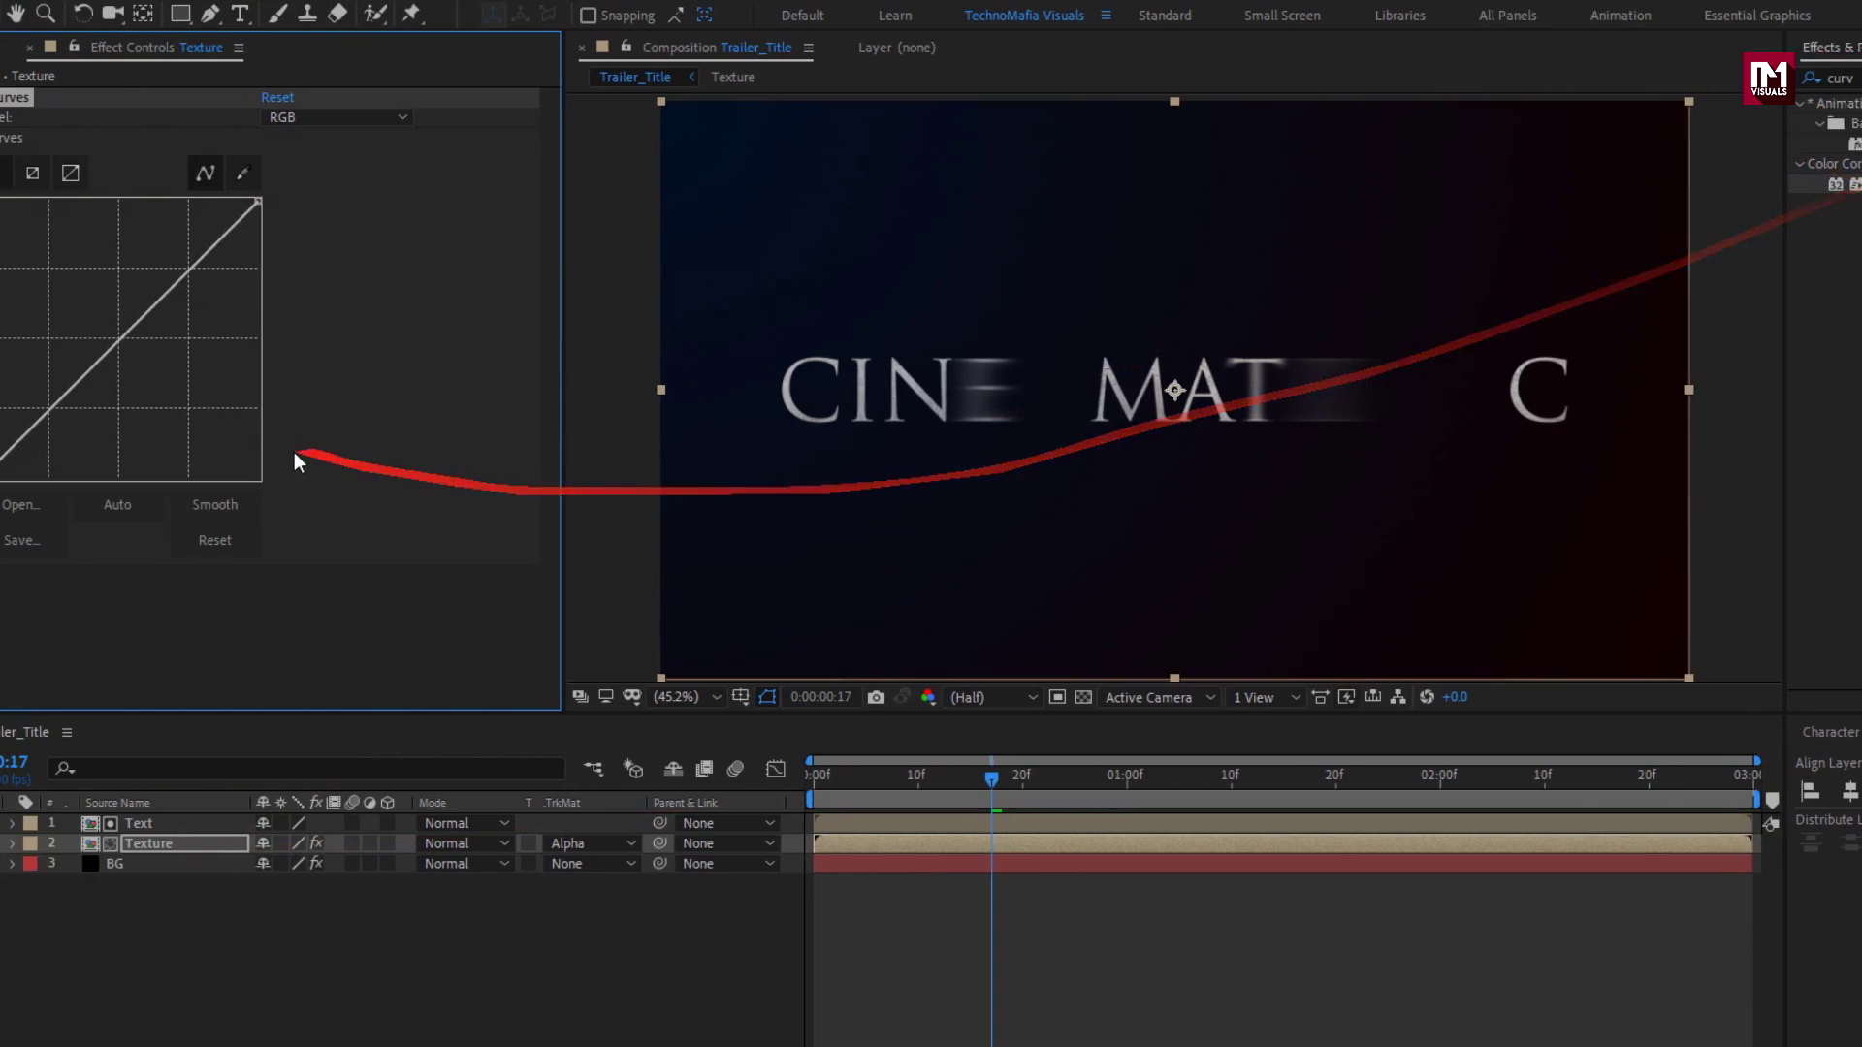
left_click_drag(197, 342, 213, 364)
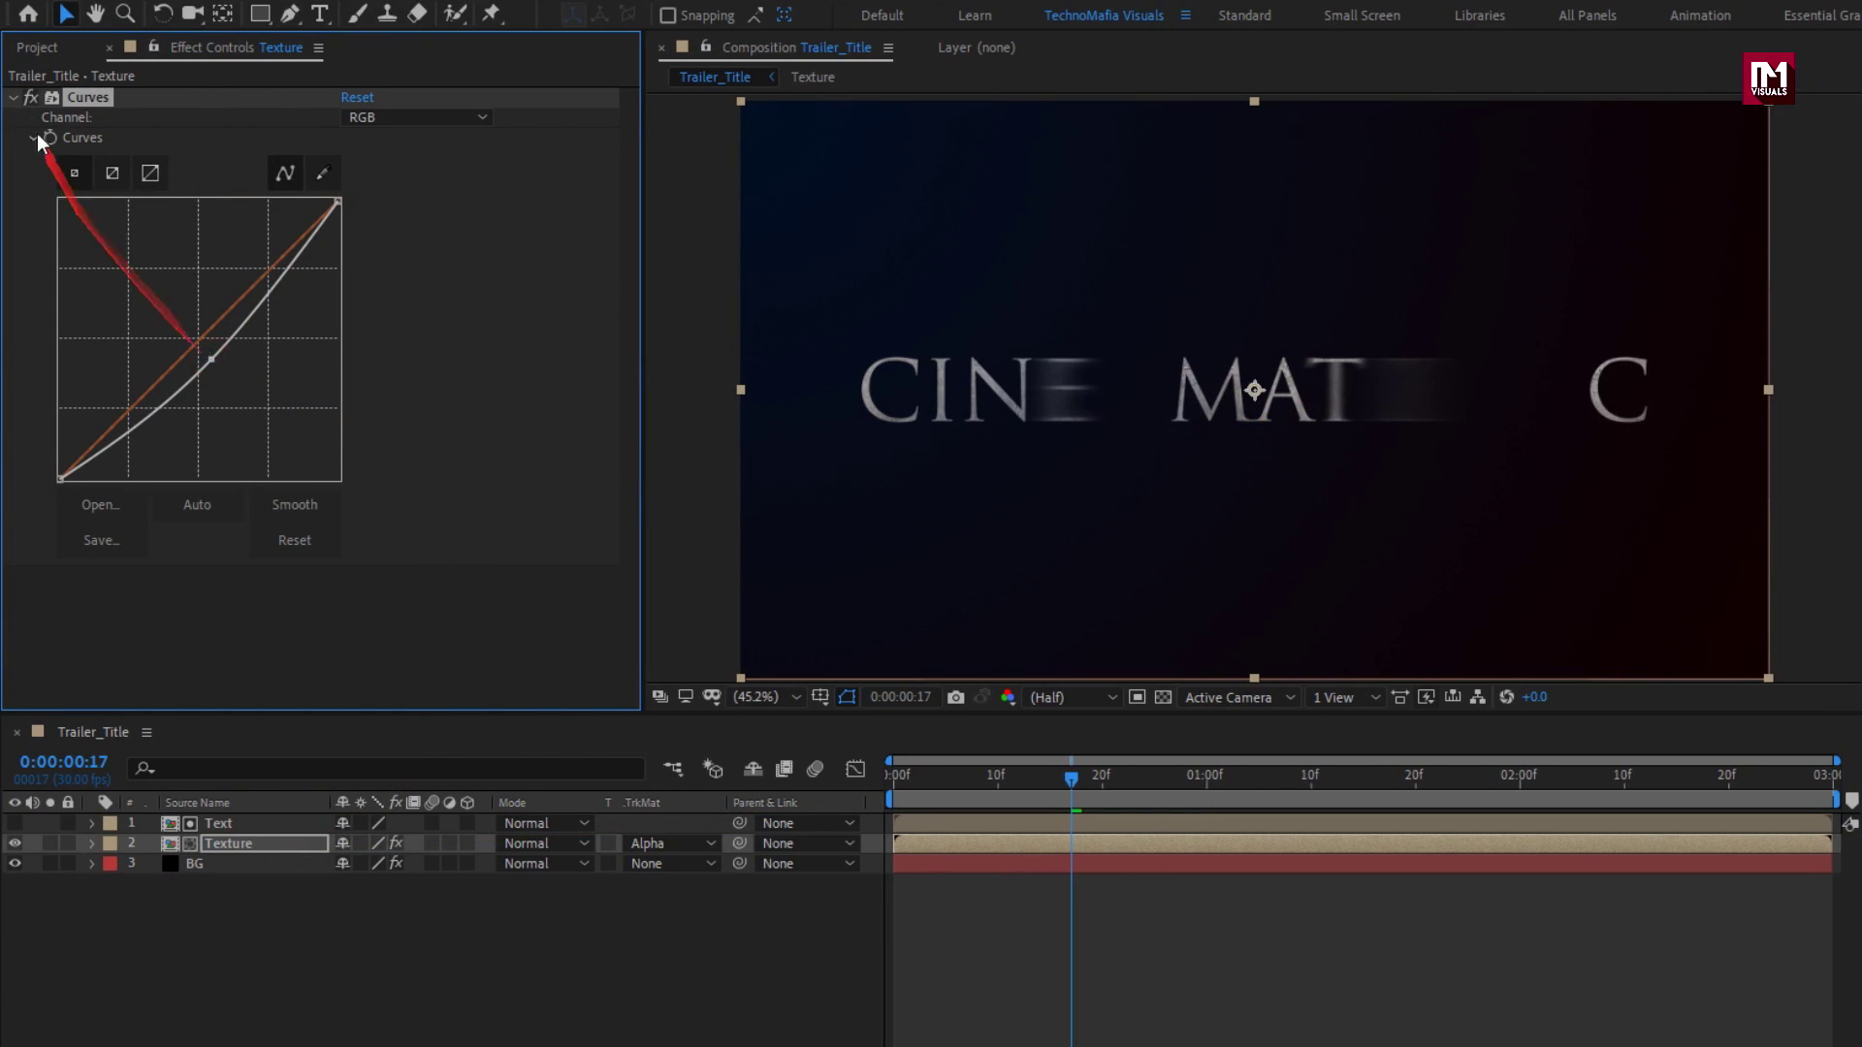
Step: Add another Texture comp and Text comp on top, mattting the new Texture with Text's alpha
left_click(41, 53)
left_click(92, 374)
left_click(83, 329)
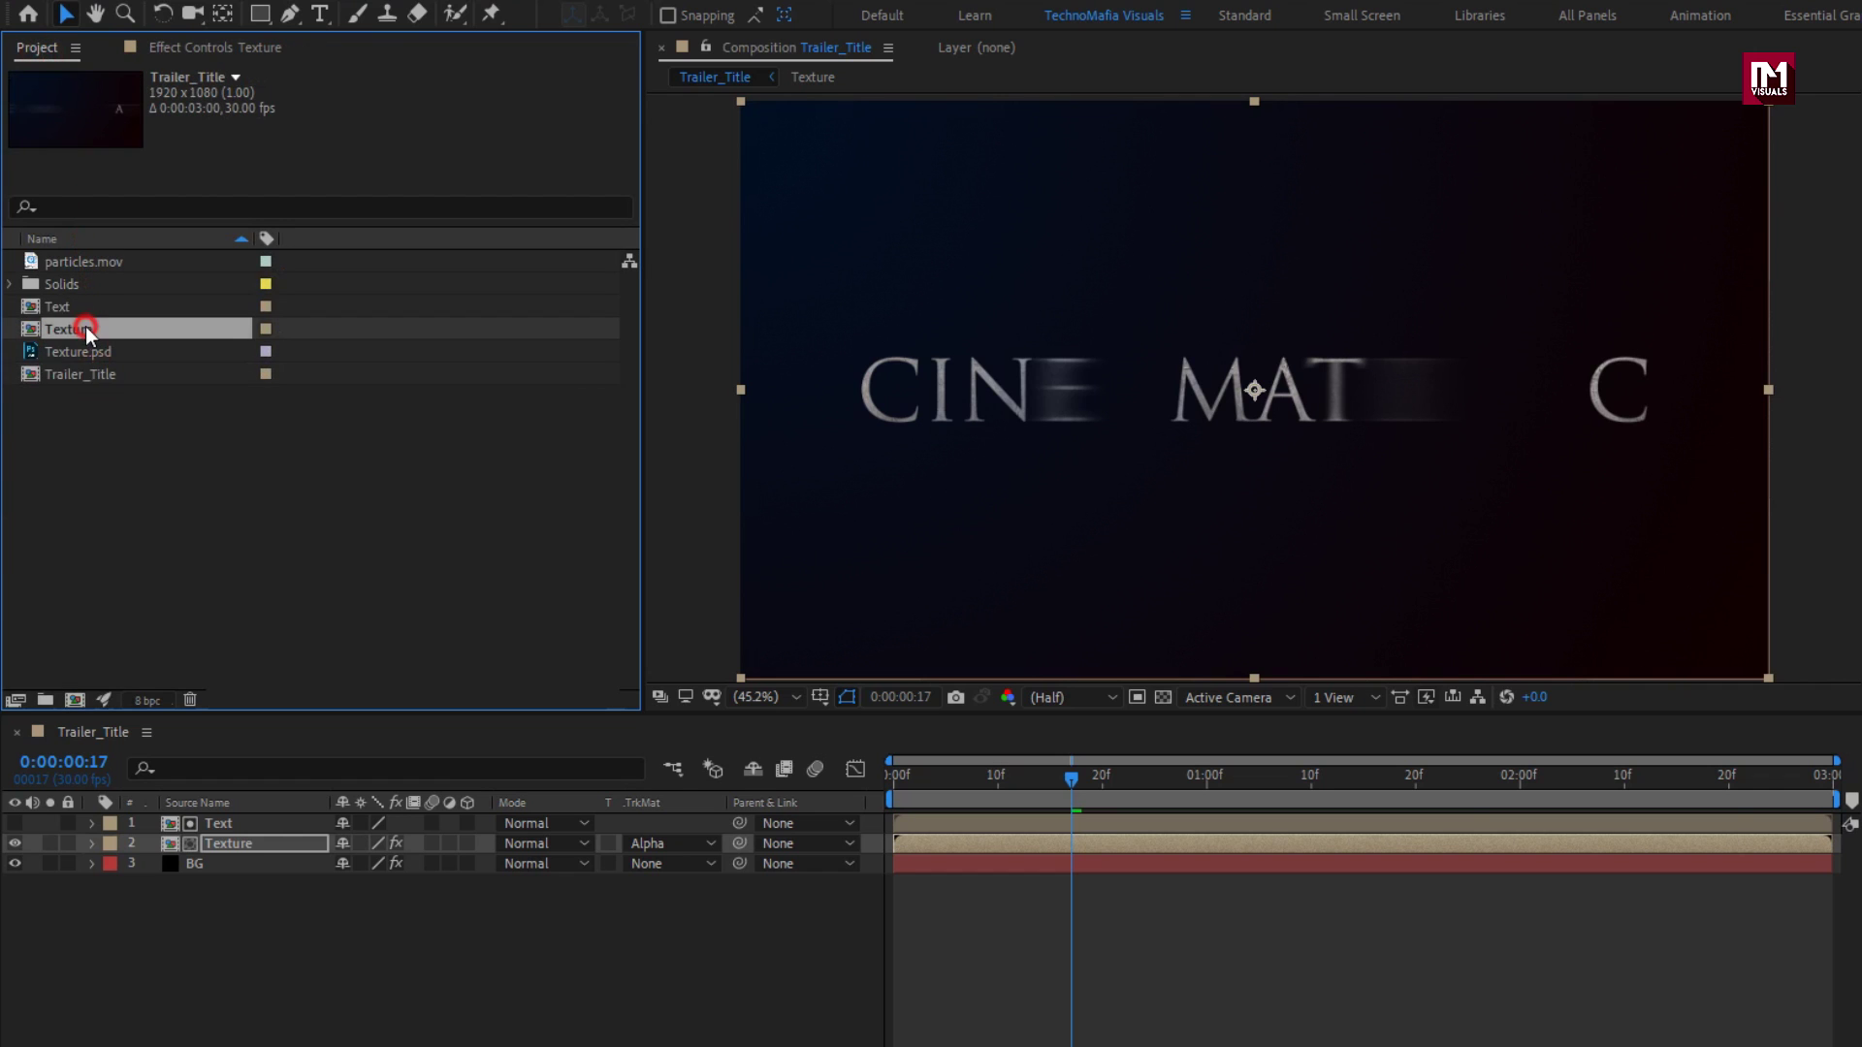
left_click_drag(83, 328, 259, 818)
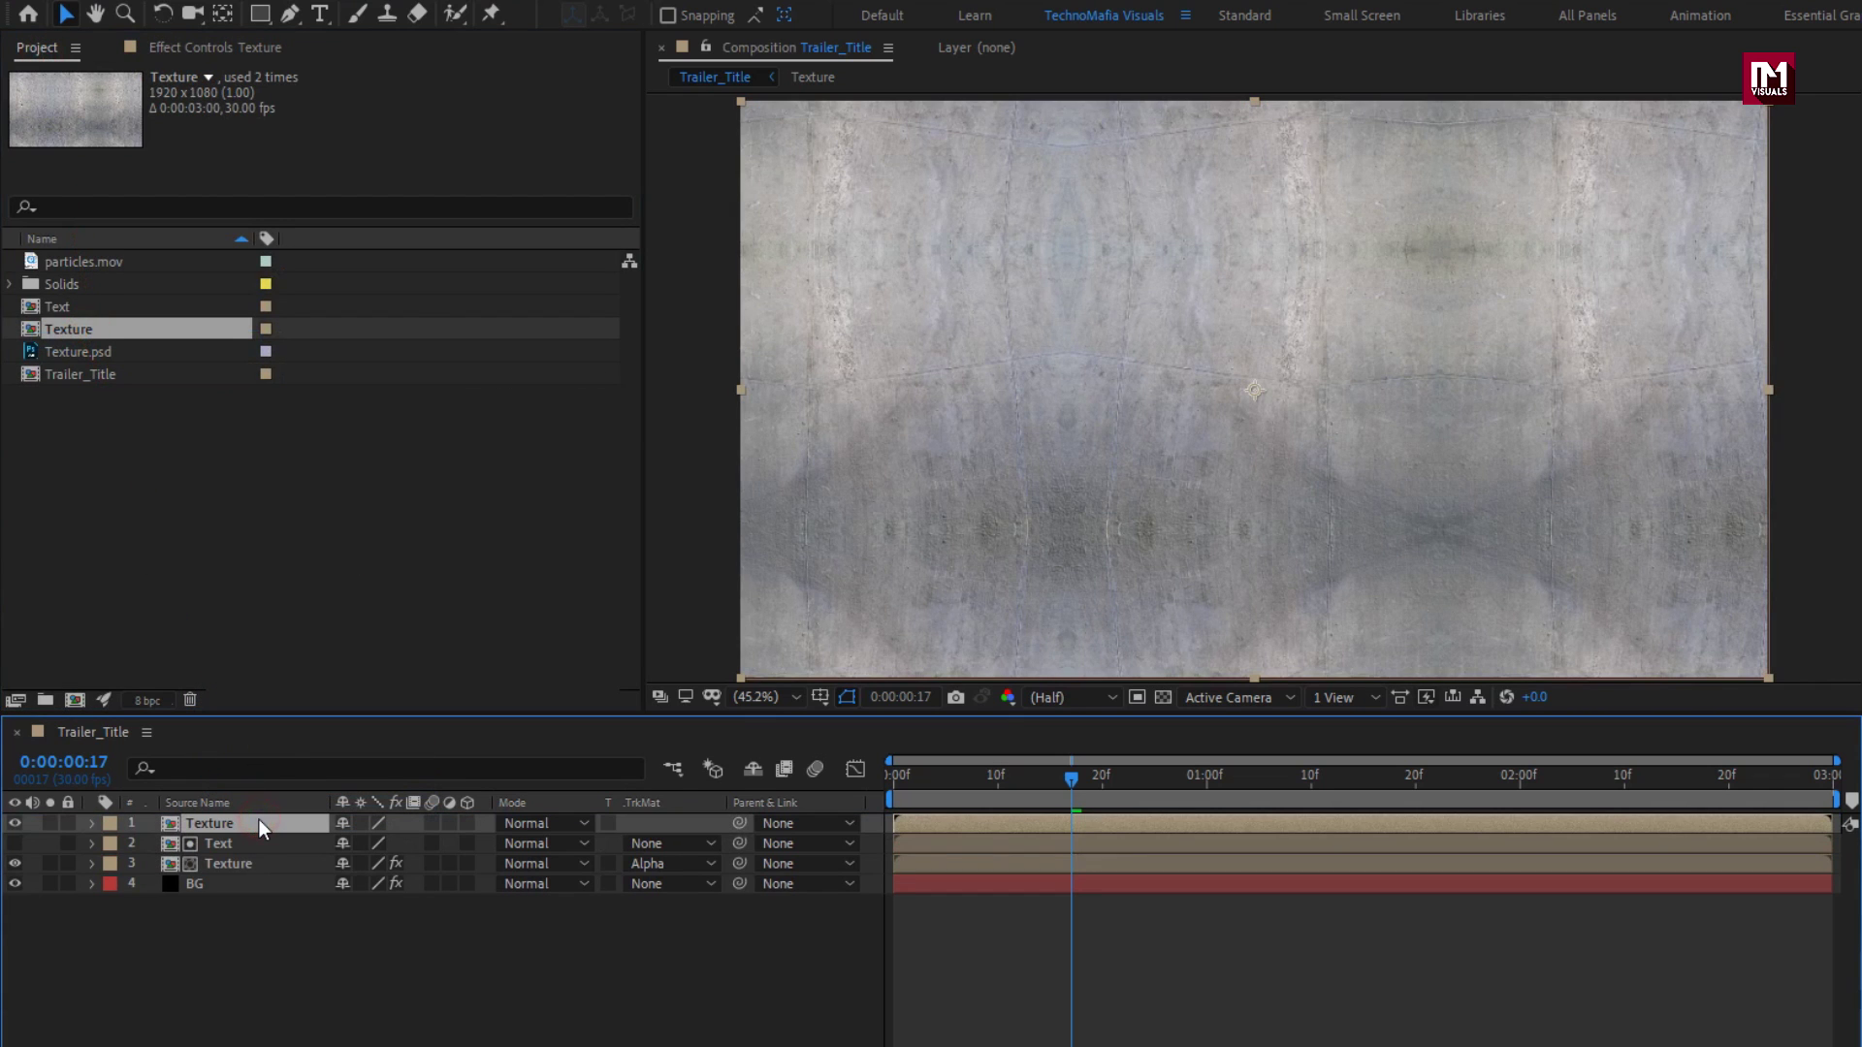
left_click(56, 307)
left_click_drag(56, 307, 231, 823)
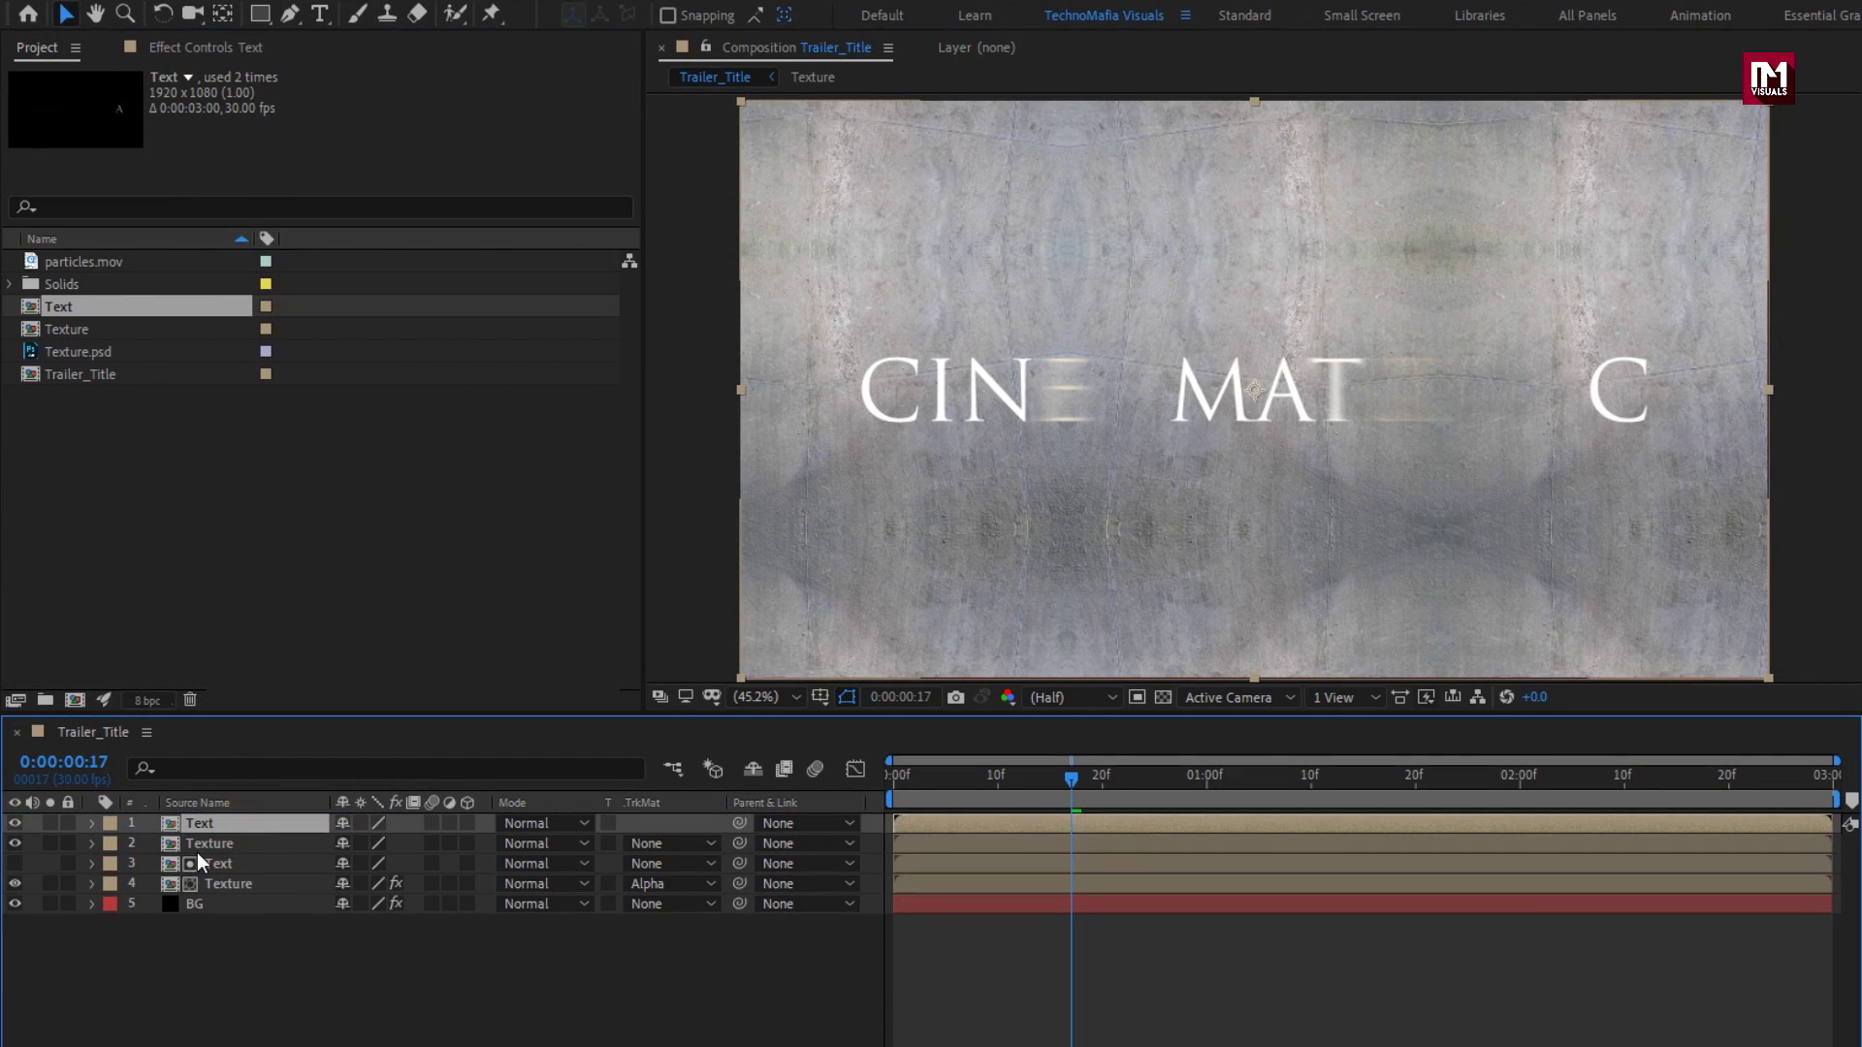
left_click(205, 843)
left_click(671, 843)
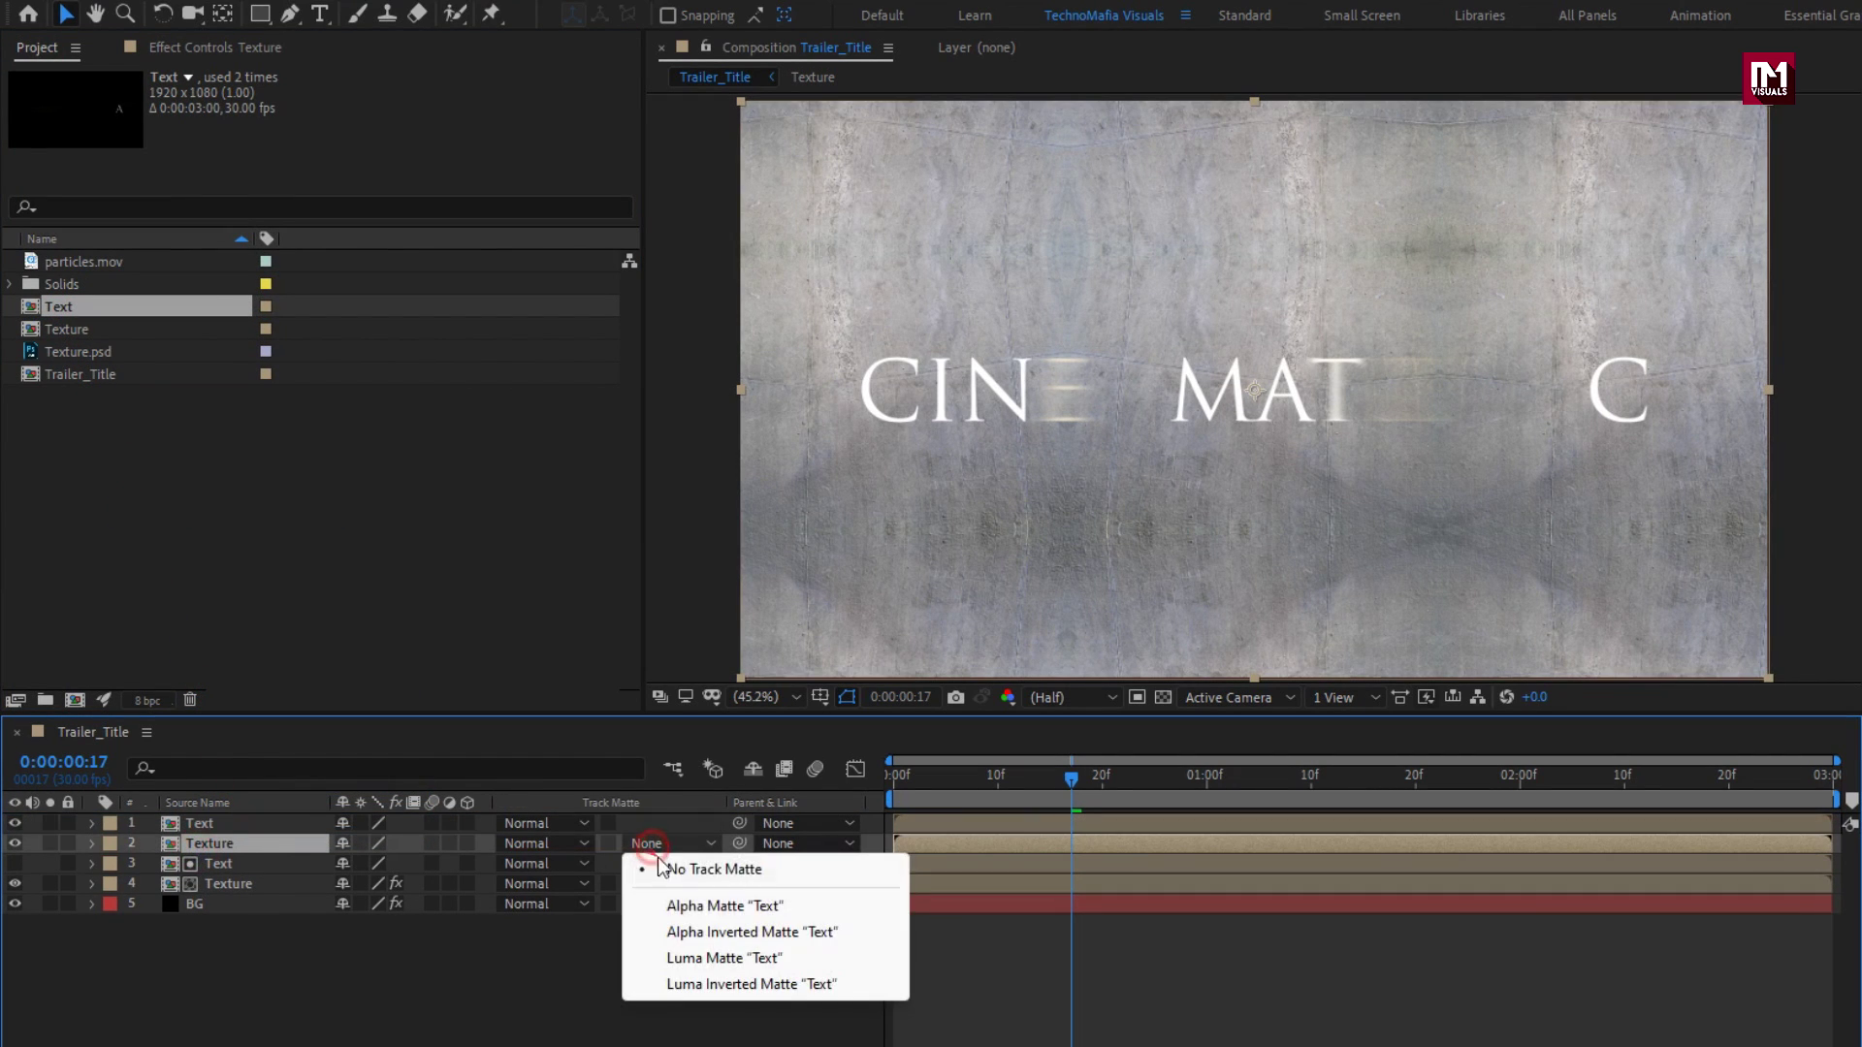
left_click(697, 904)
left_click(253, 843)
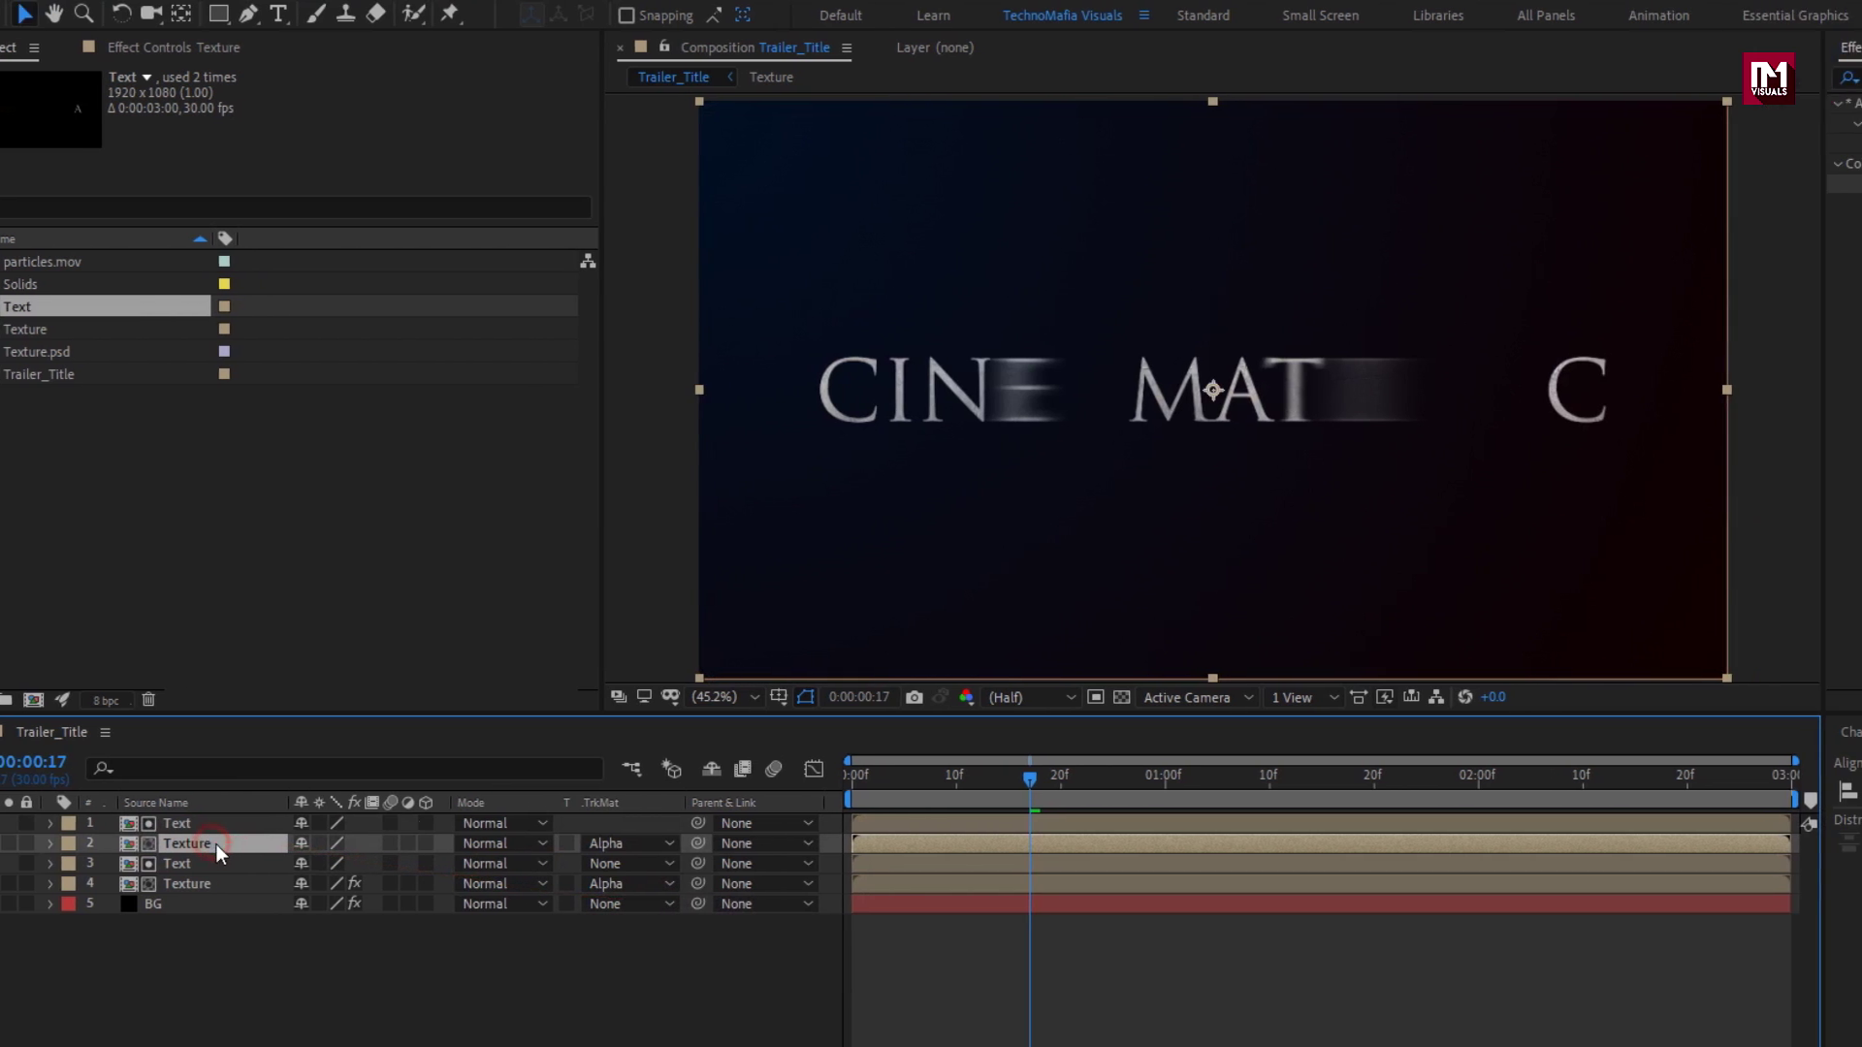
left_click(1621, 78)
type("curv")
type("glow")
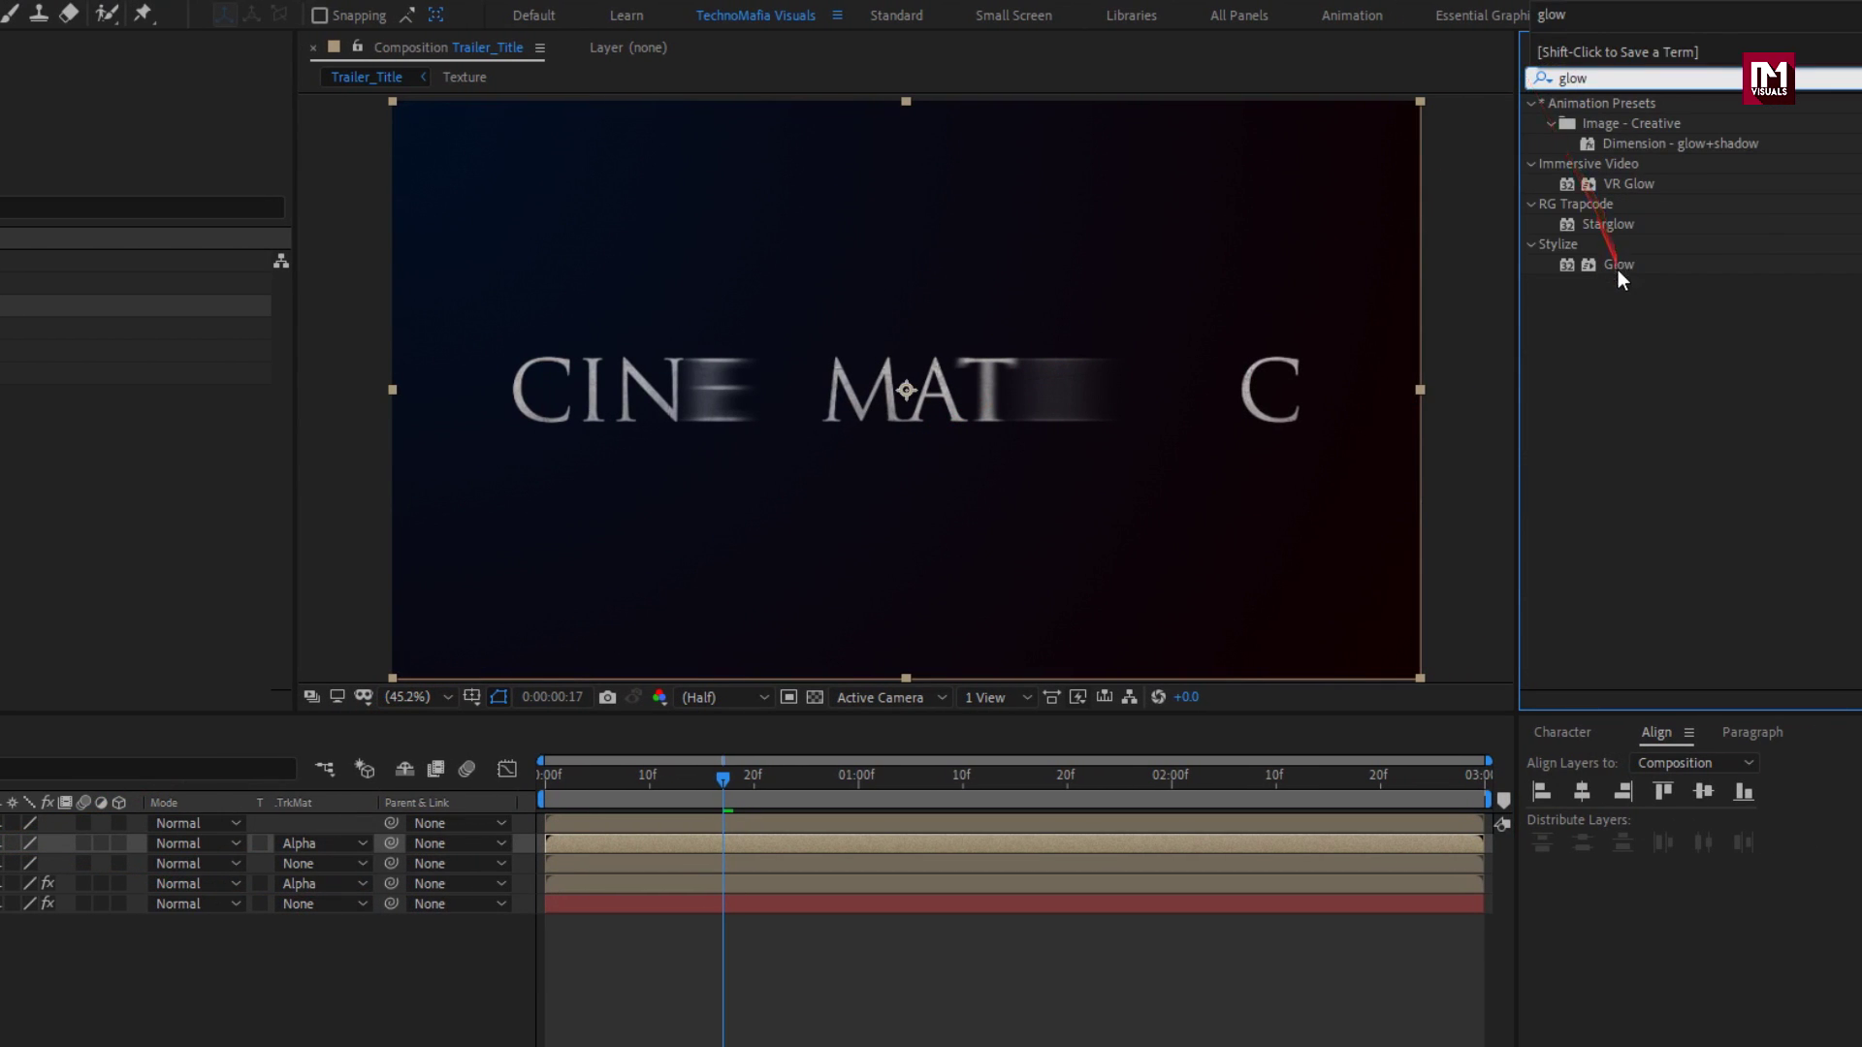
Step: Apply Glow to the upper Texture layer with a threshold of 70%
double_click(1618, 266)
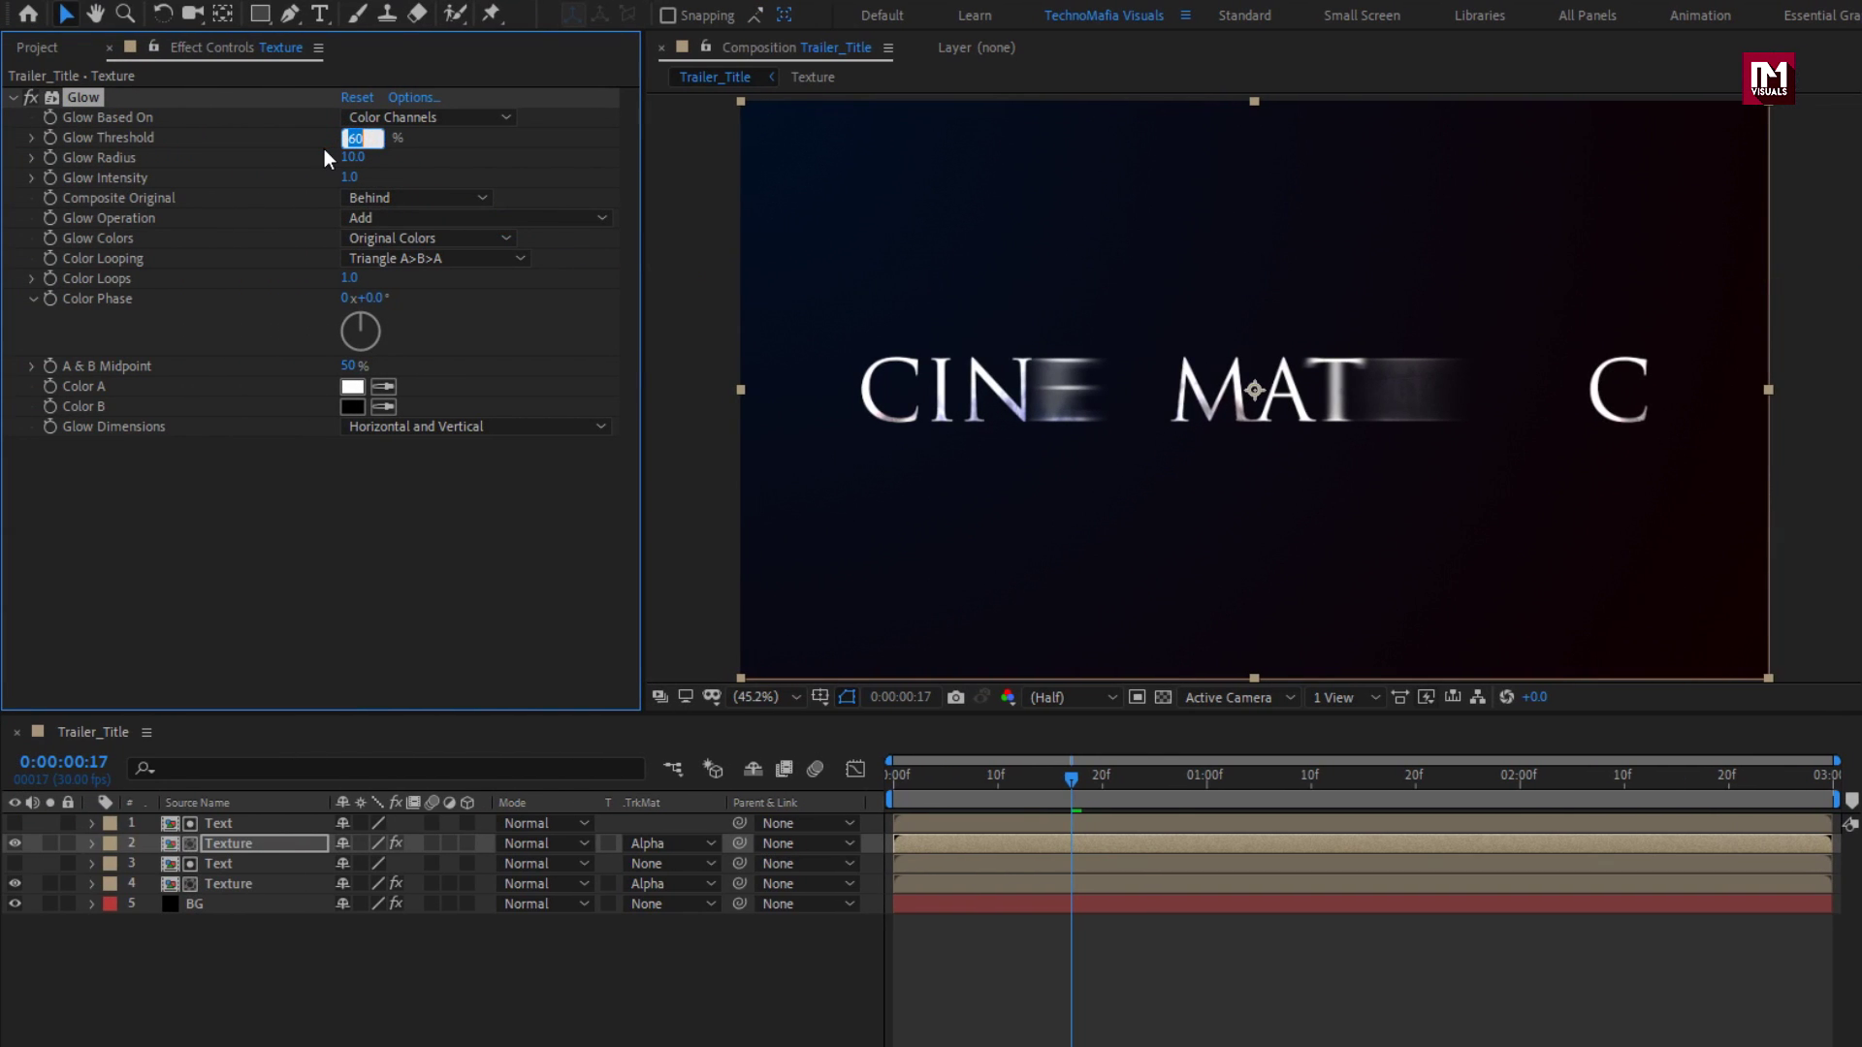
type("70")
key("Return")
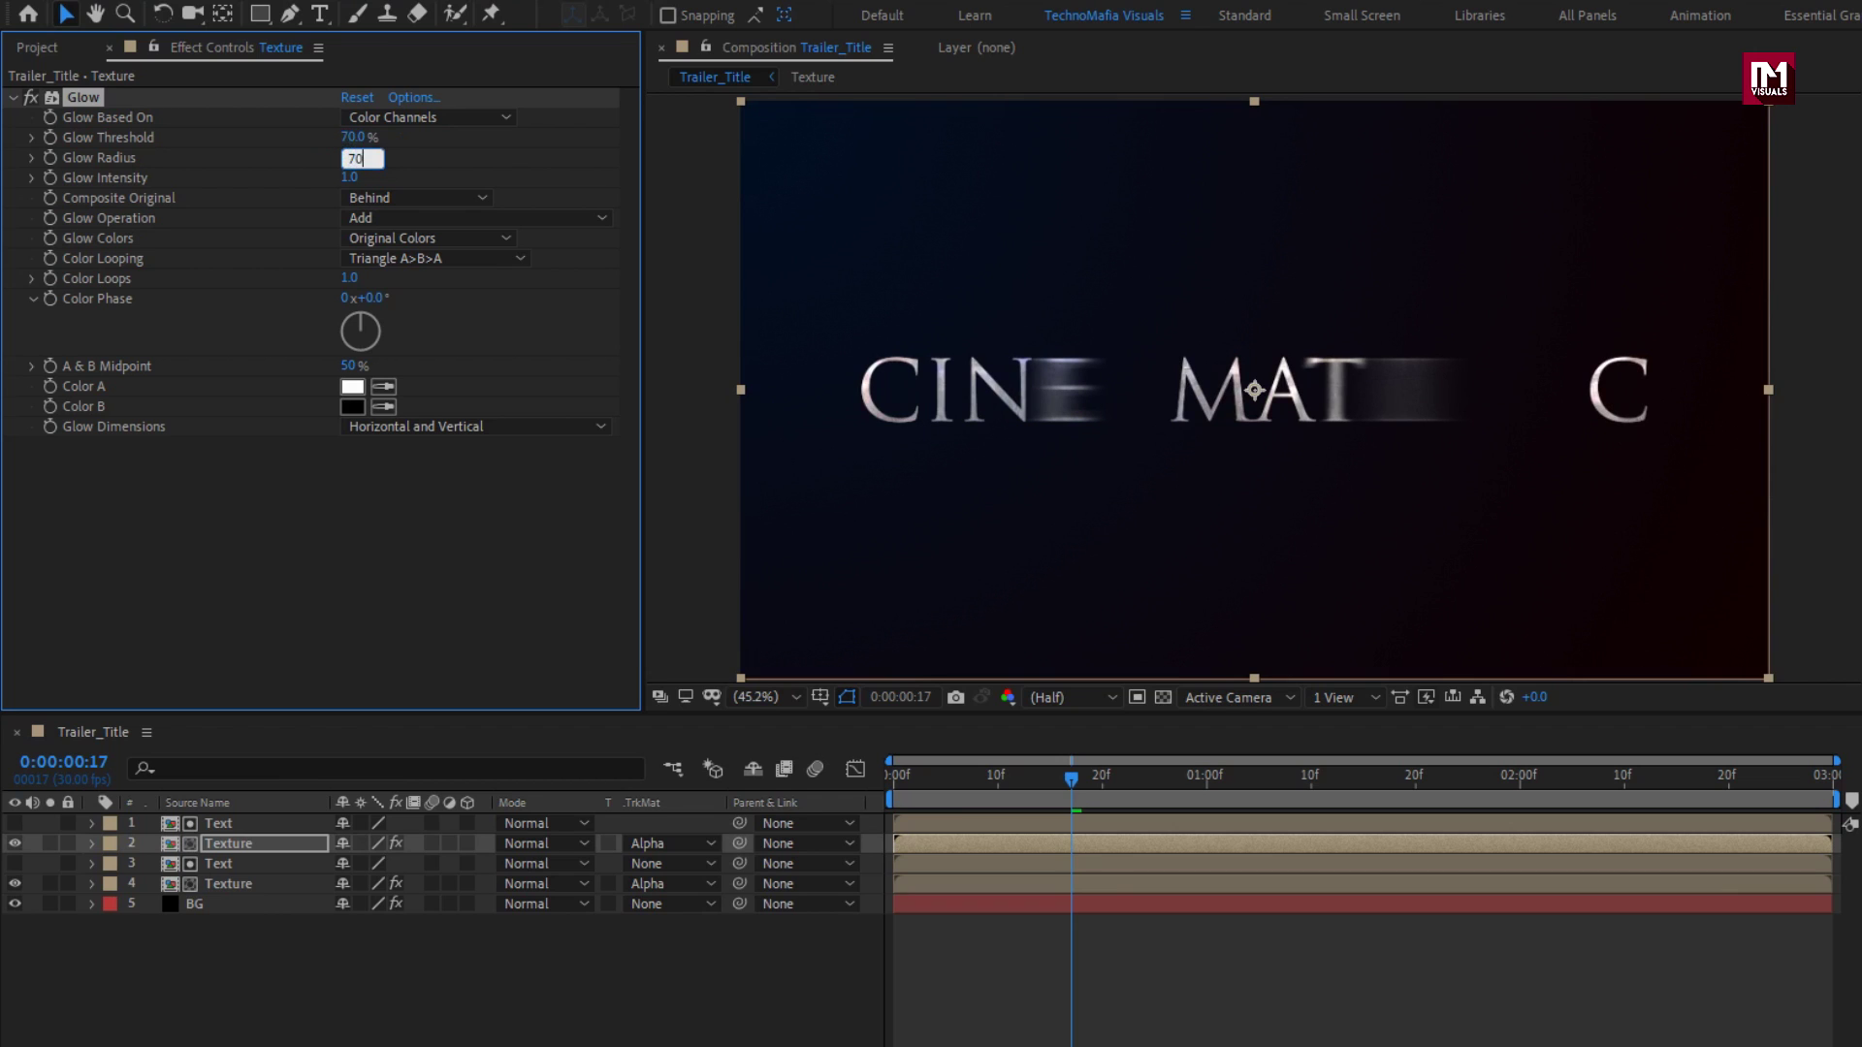
Step: Drag the Text comp into Trailer_Title as a new top layer
left_click(13, 98)
left_click(35, 48)
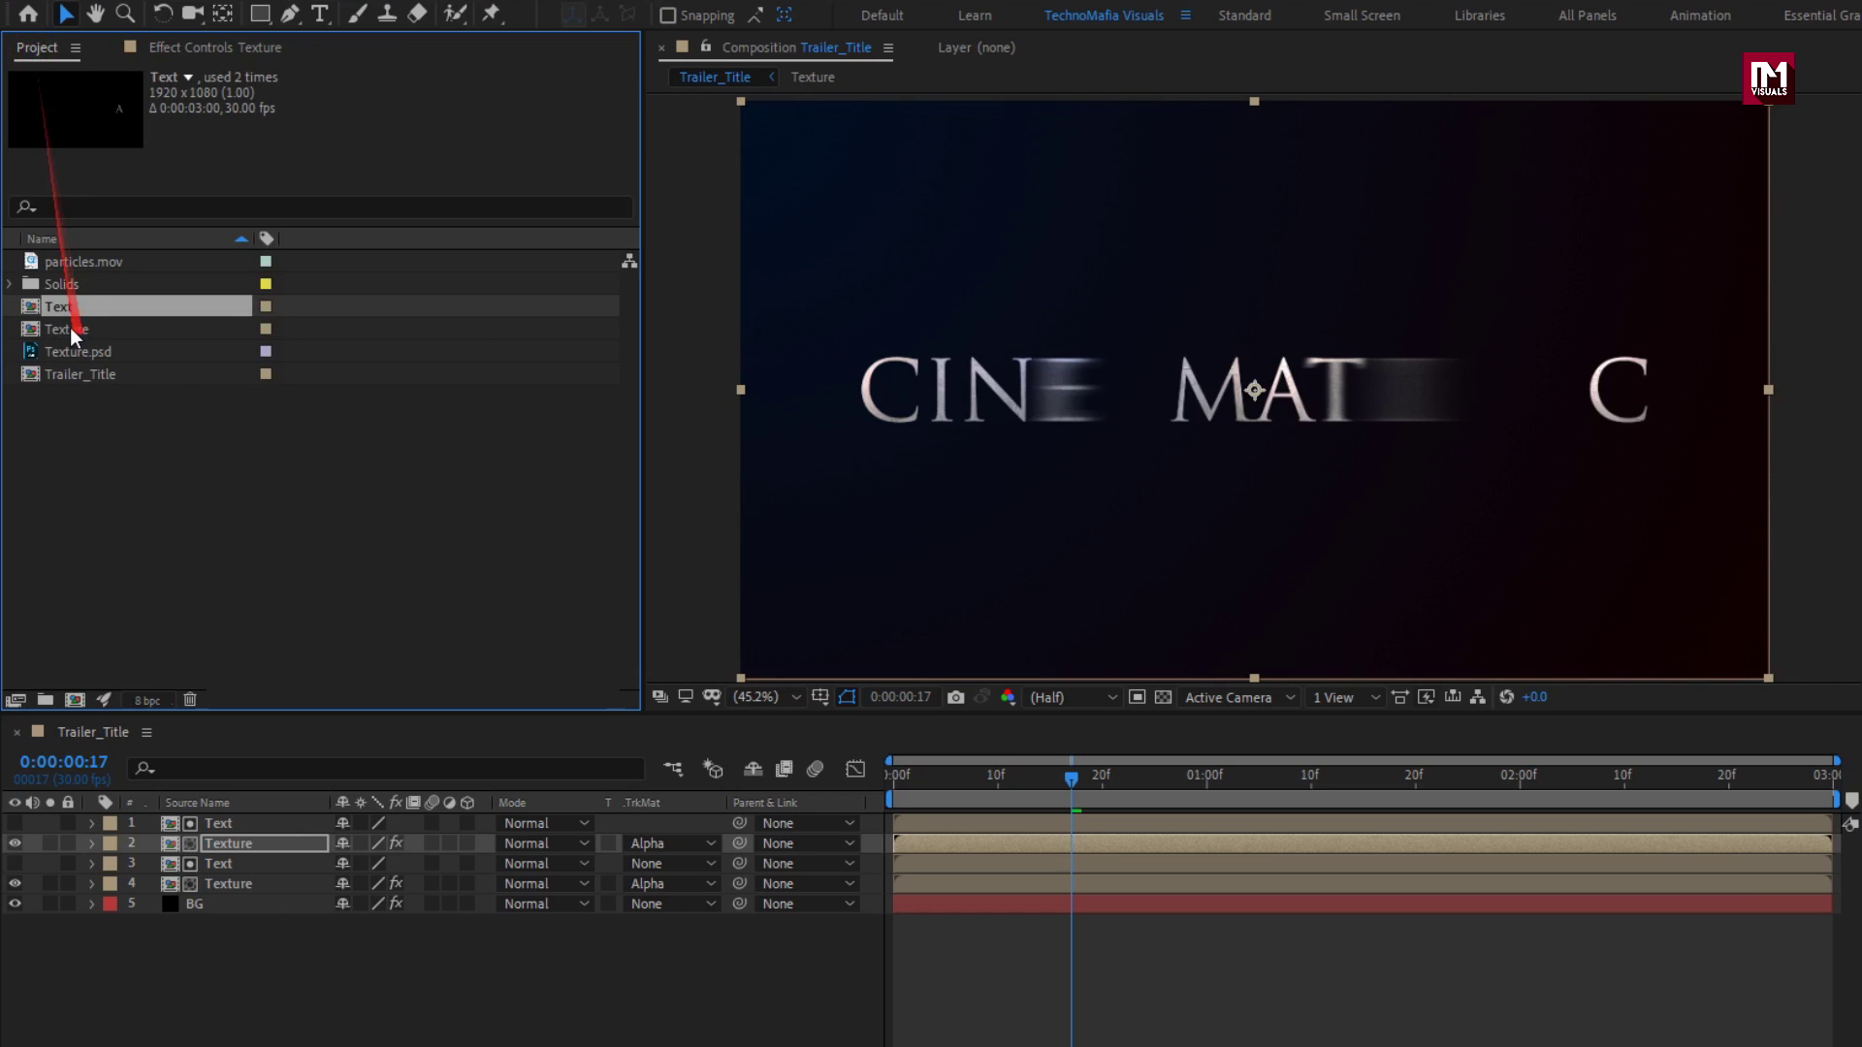
left_click_drag(60, 308, 236, 822)
Step: Apply a Fill effect with black colour to the top Text layer
left_click(1860, 81)
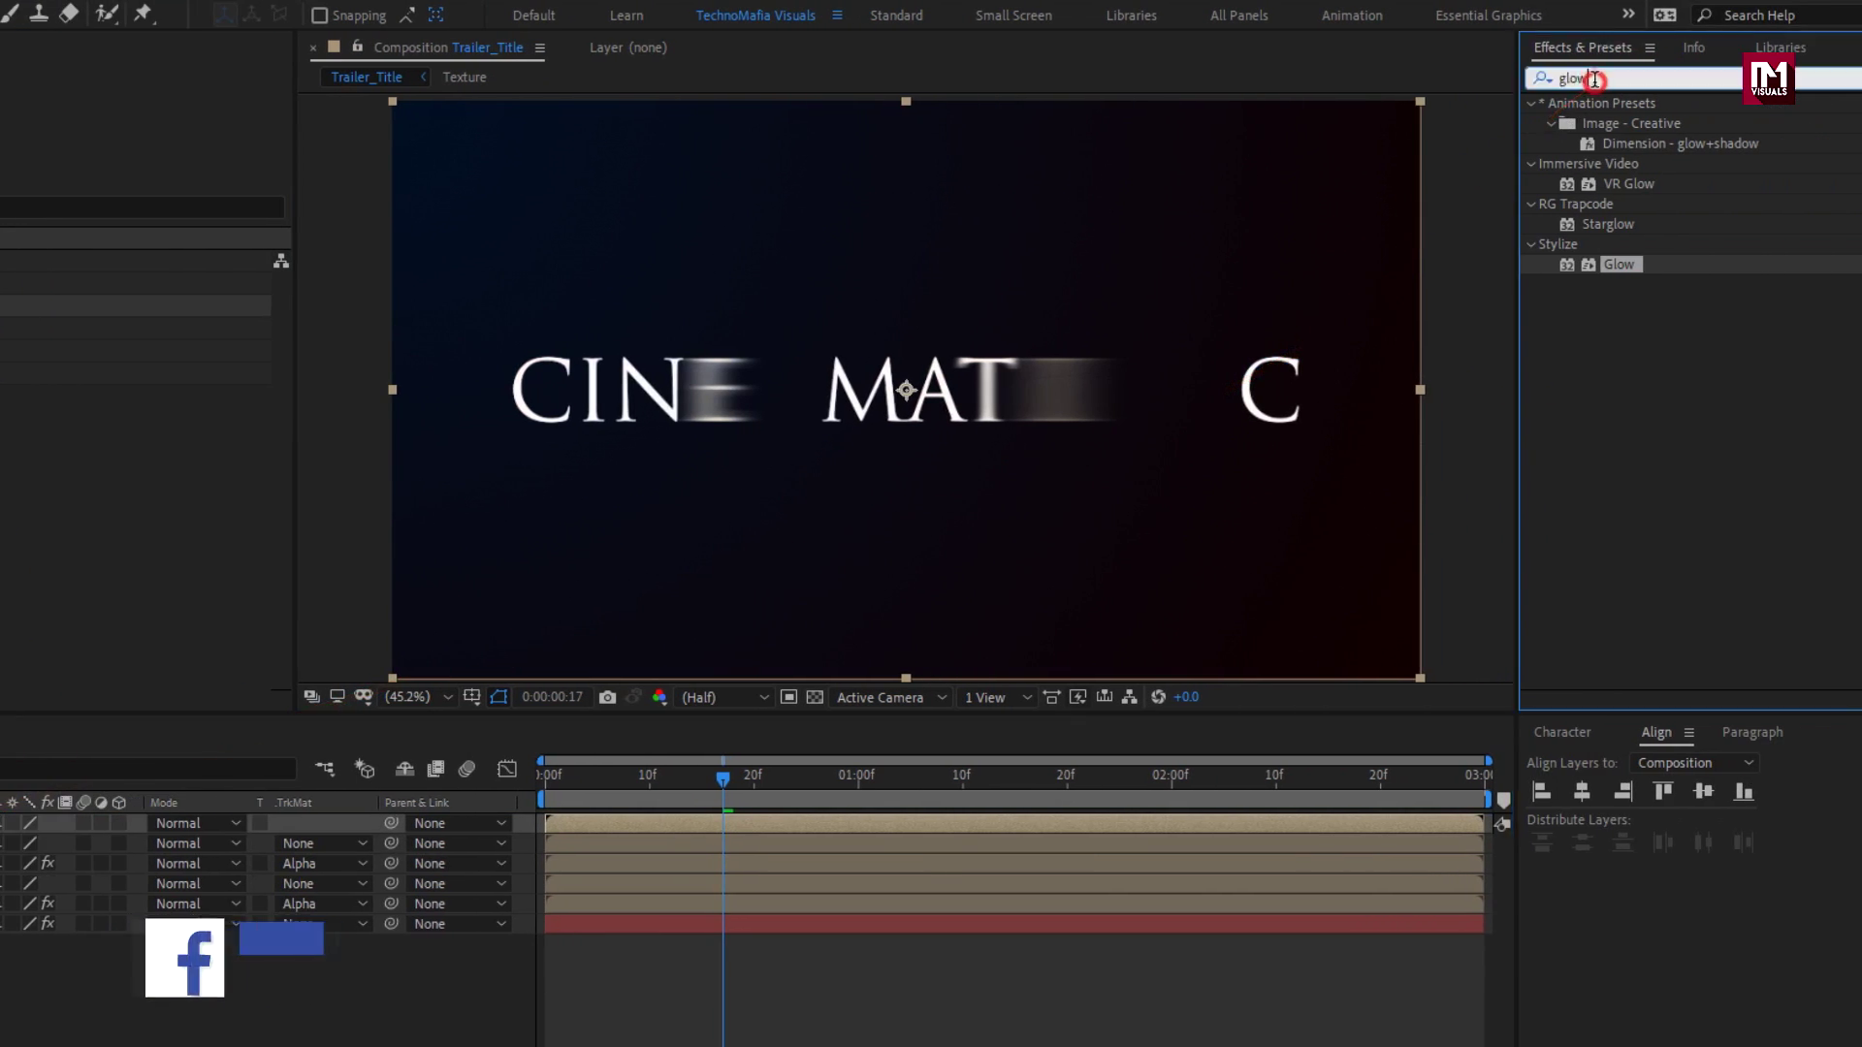
type("fill")
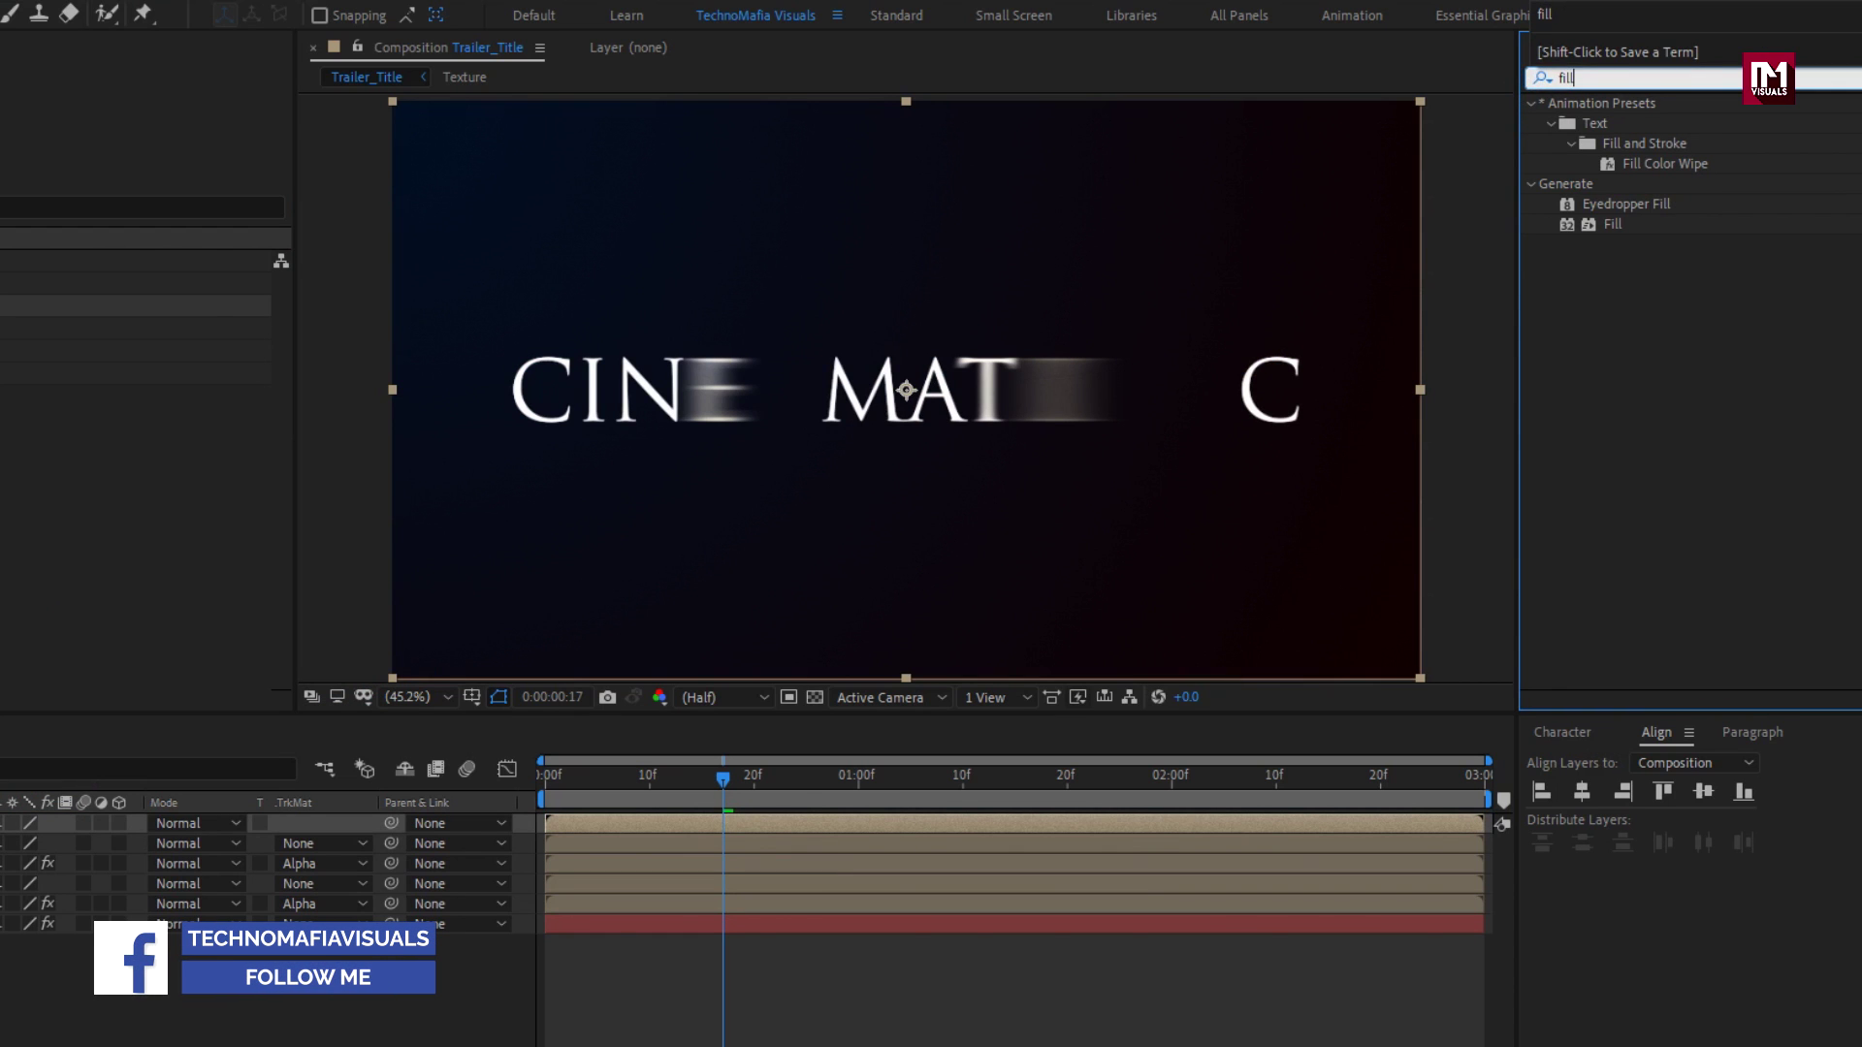
double_click(1605, 225)
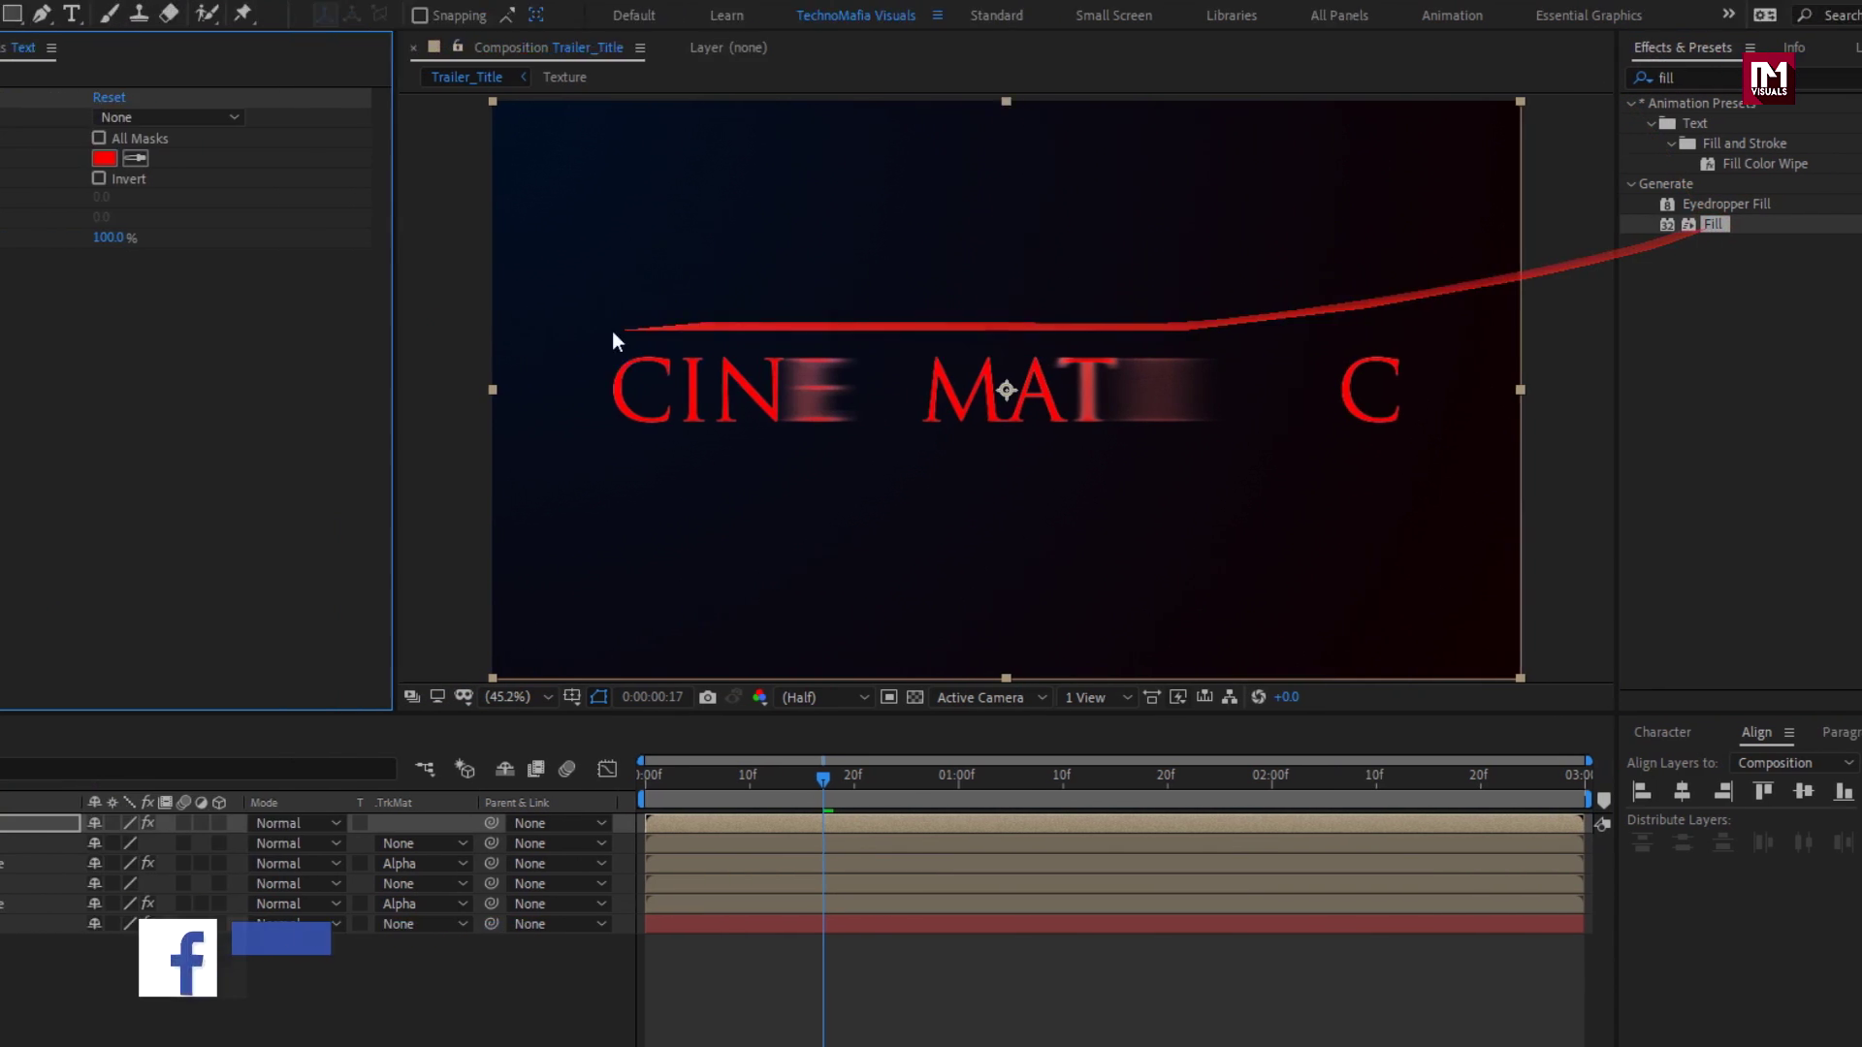
left_click(353, 159)
left_click_drag(272, 582, 221, 811)
left_click(719, 468)
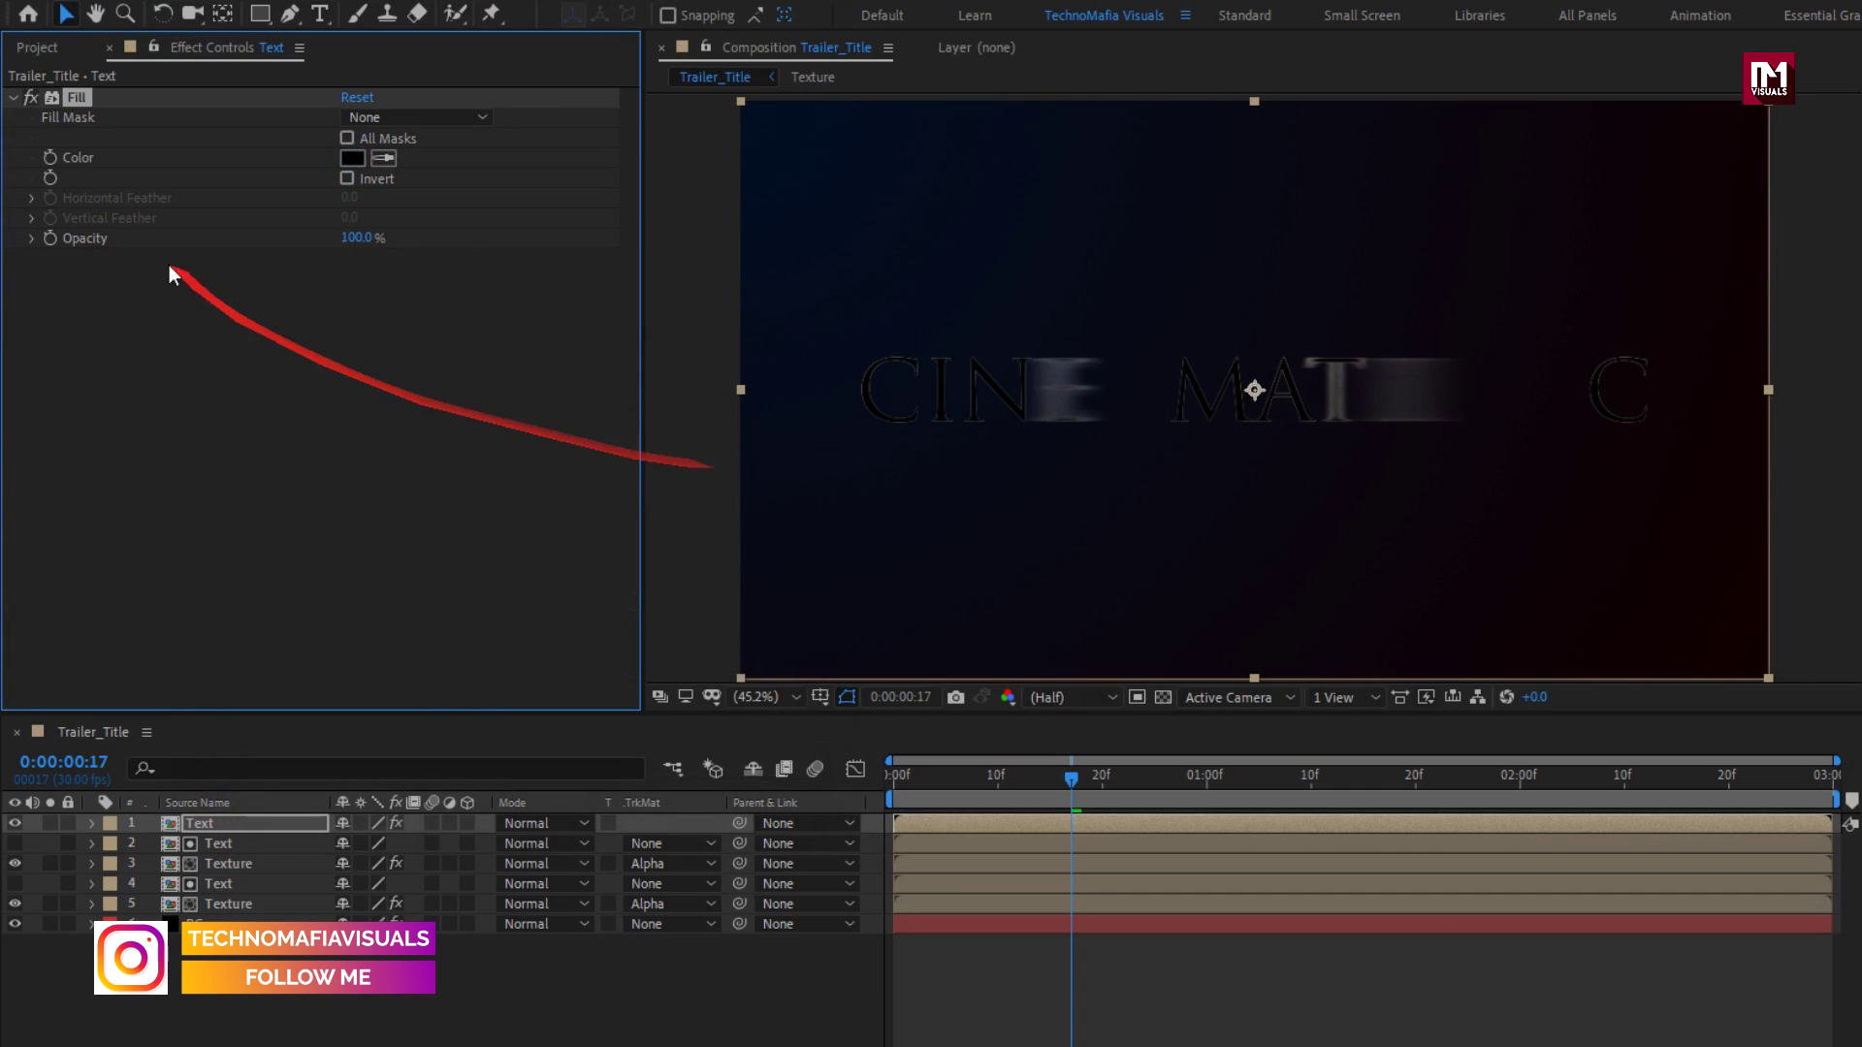
left_click(12, 97)
Step: Add Bevel Alpha with edge thickness 0.80, light angle 0° and intensity 1.00
left_click(1510, 78)
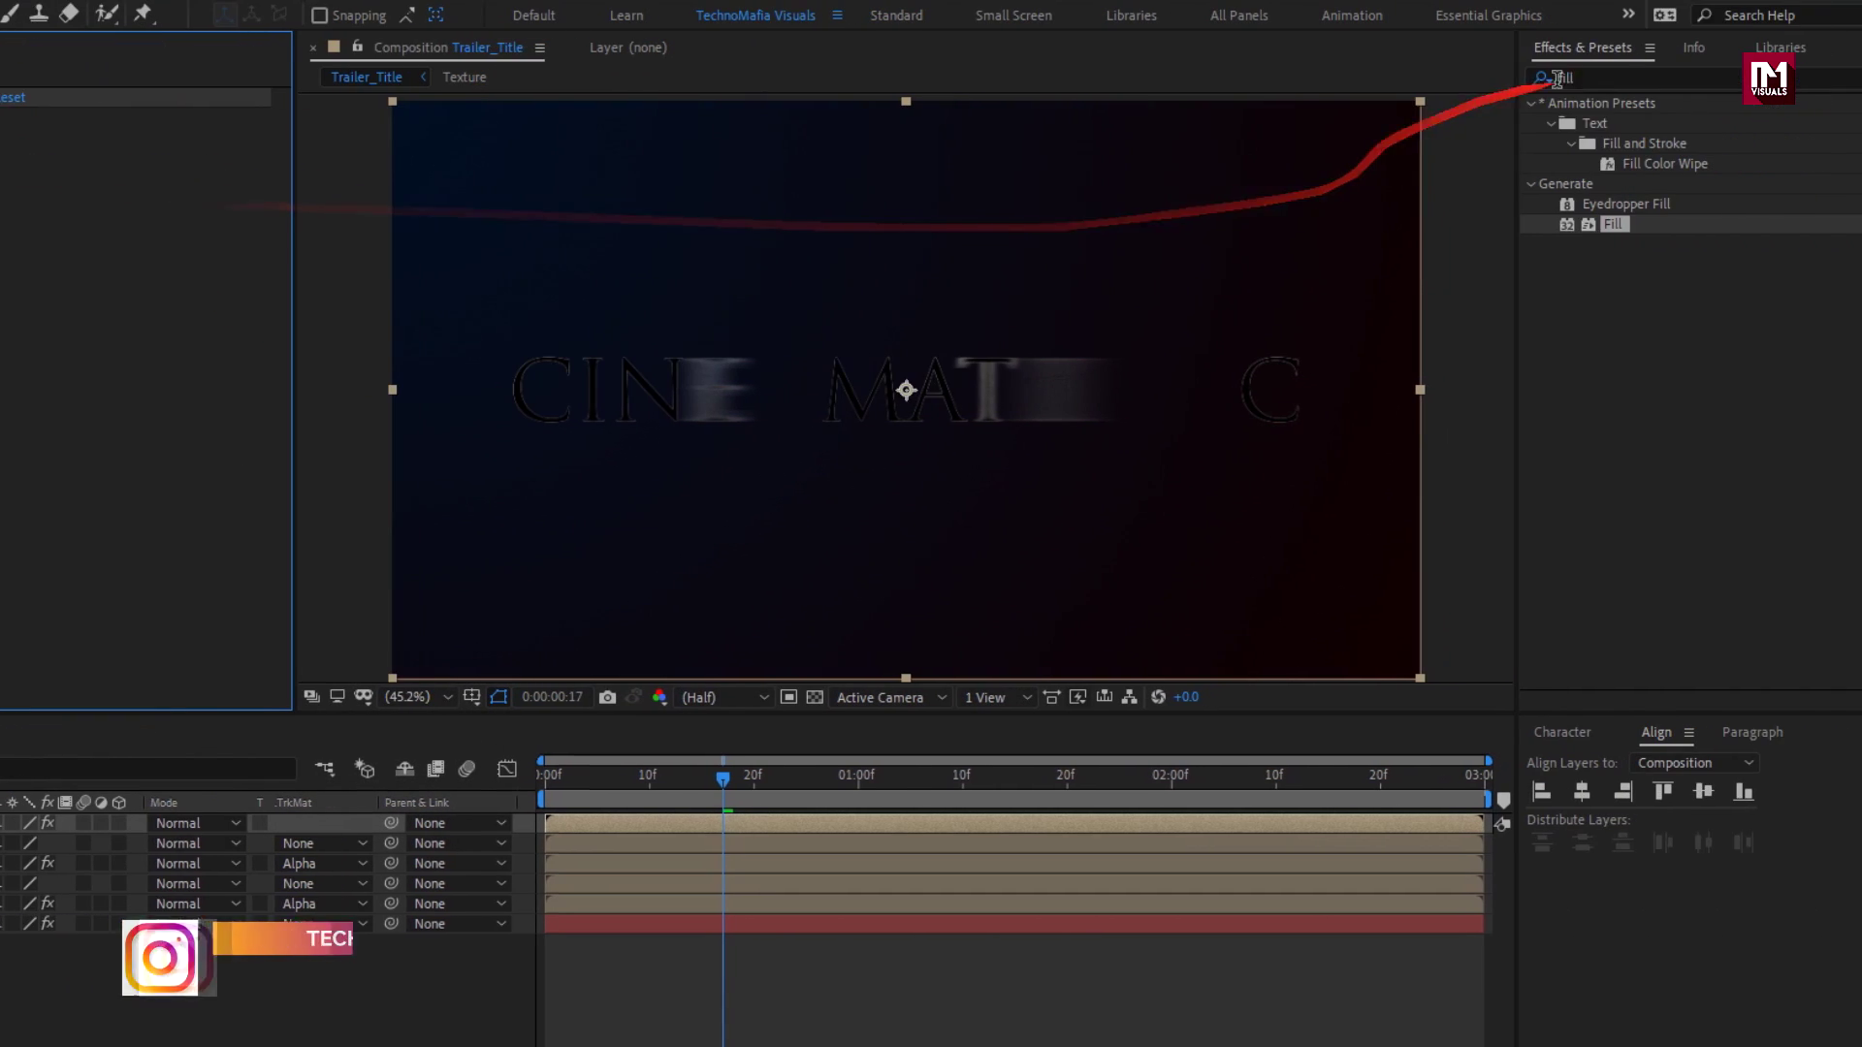
type("bev")
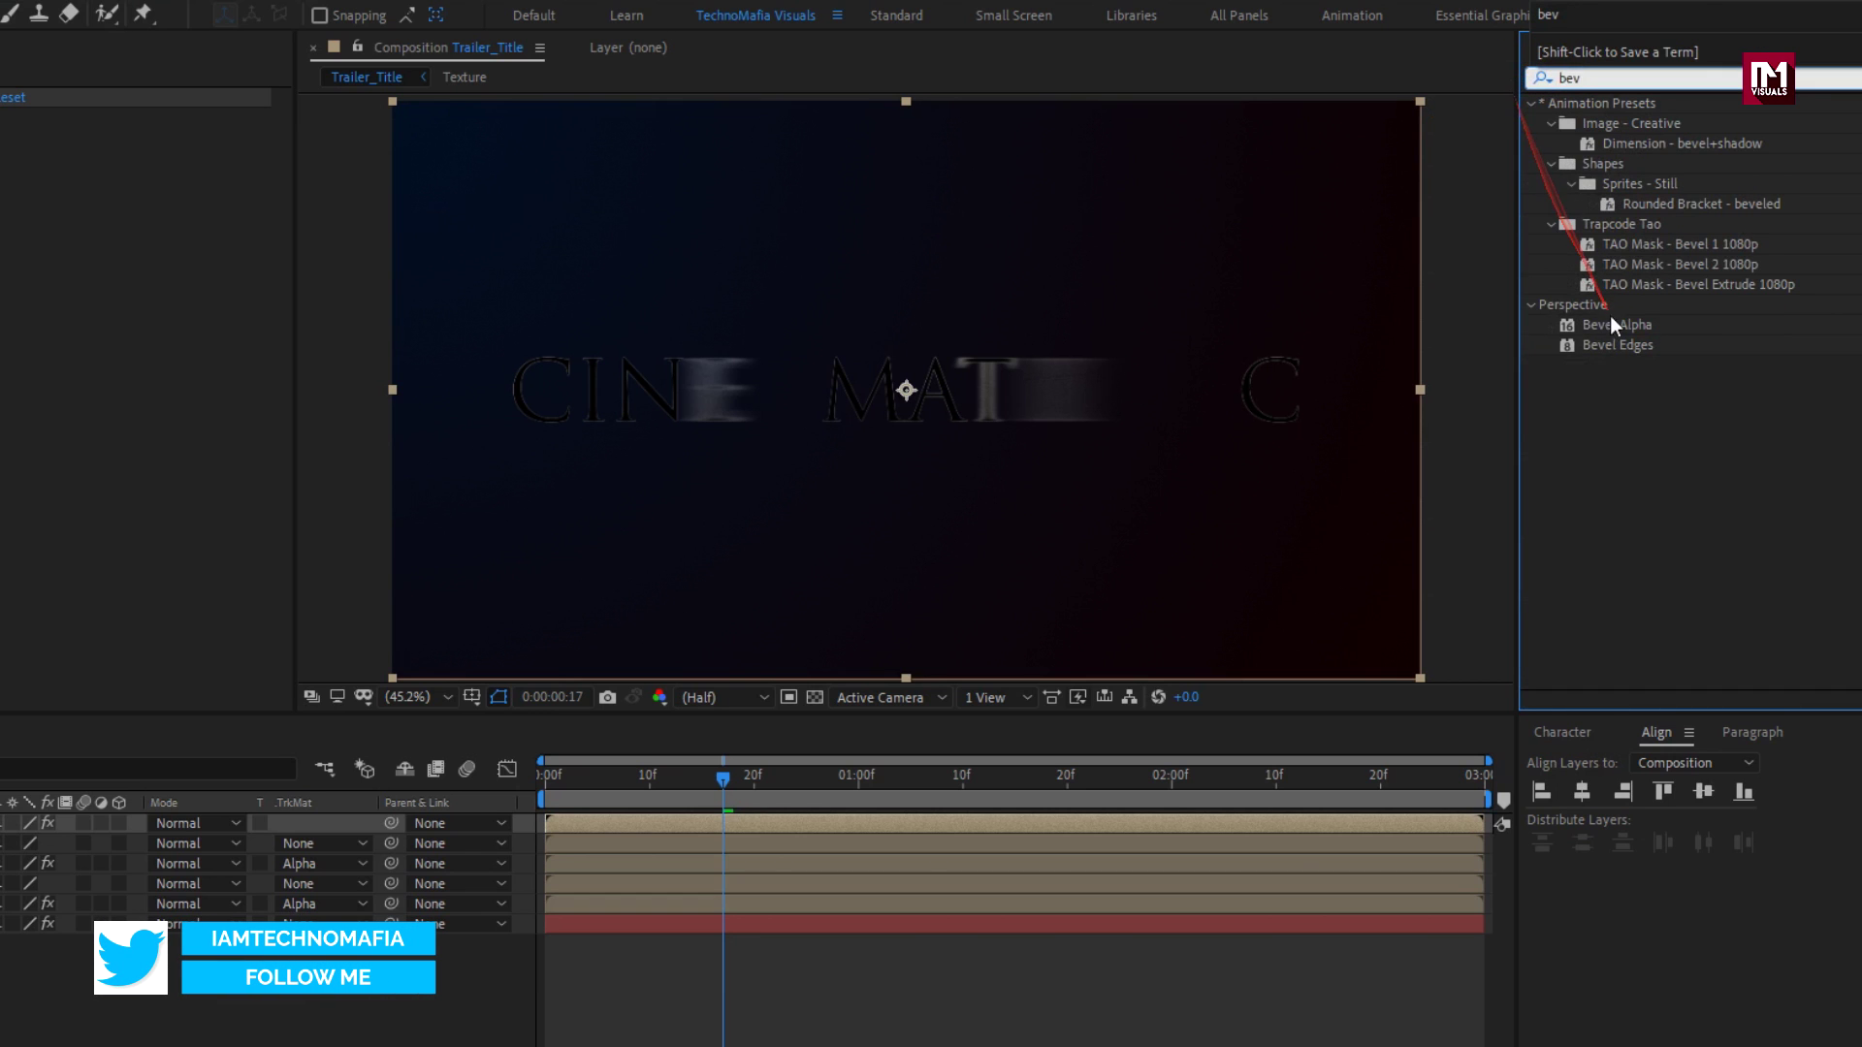
double_click(1616, 327)
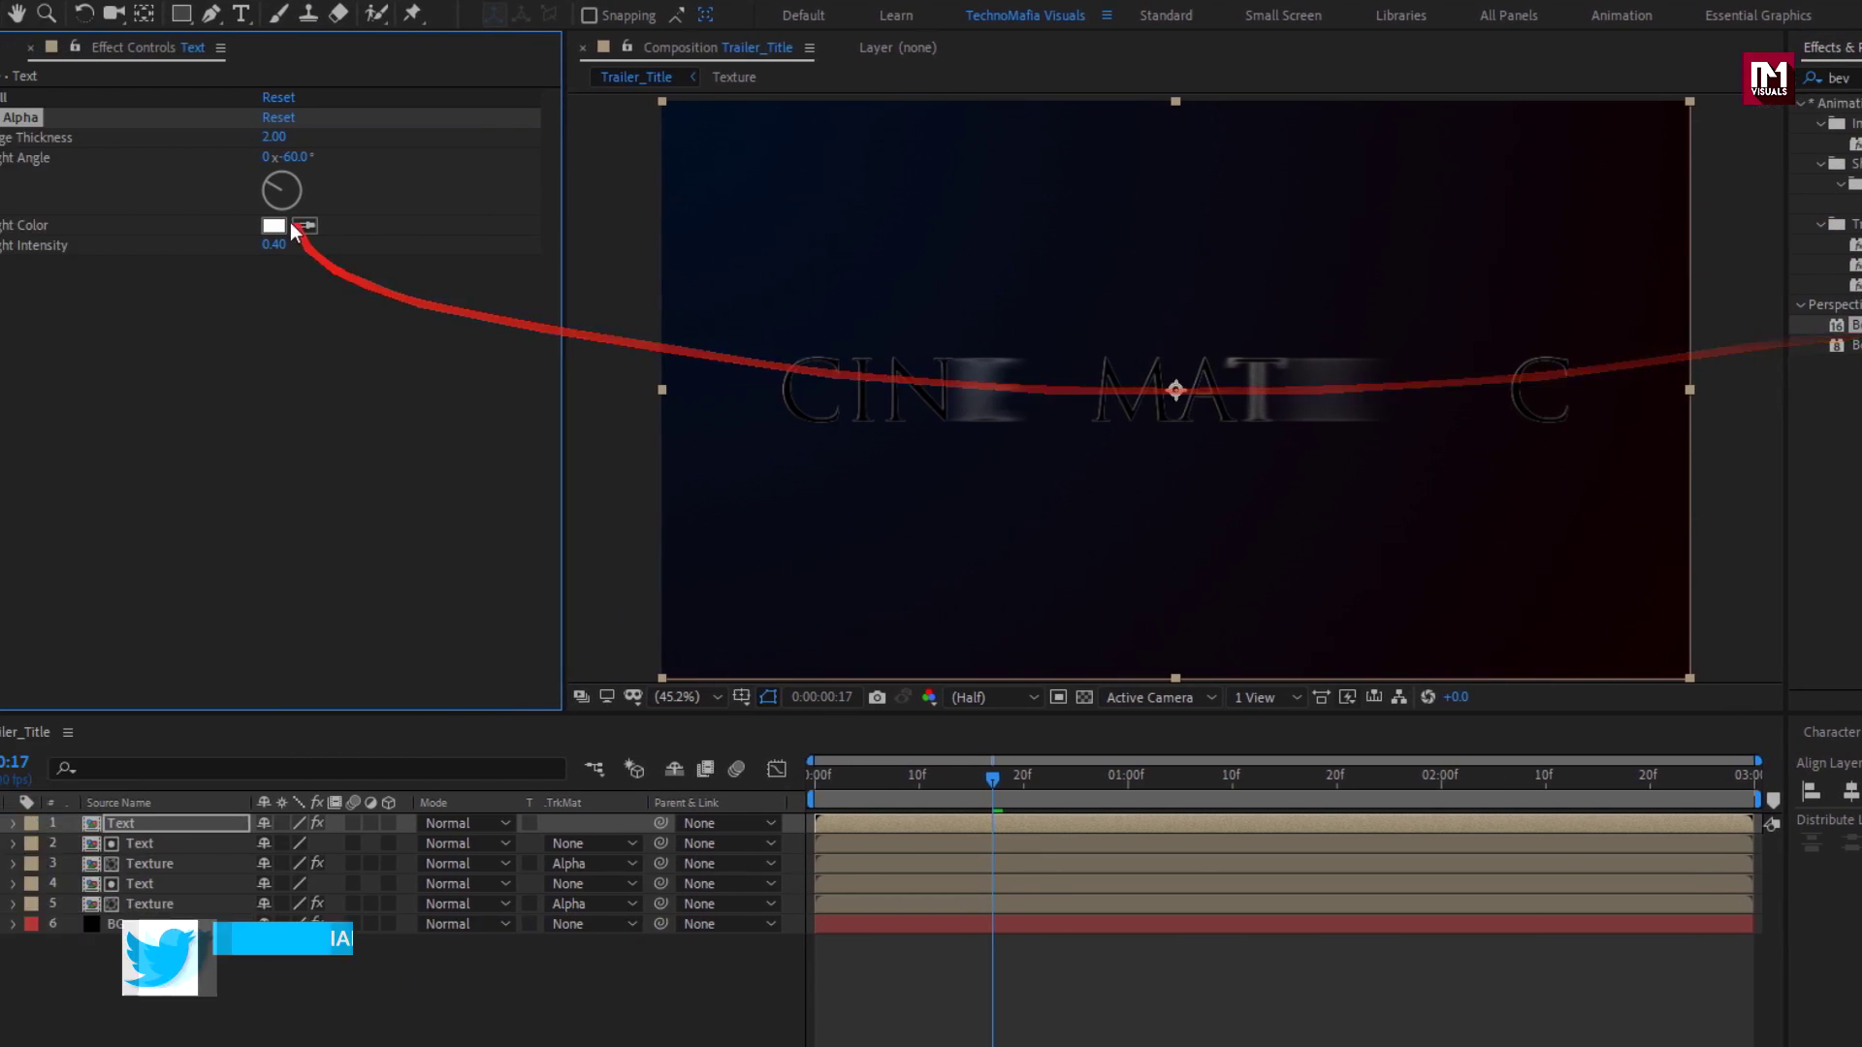
left_click(258, 136)
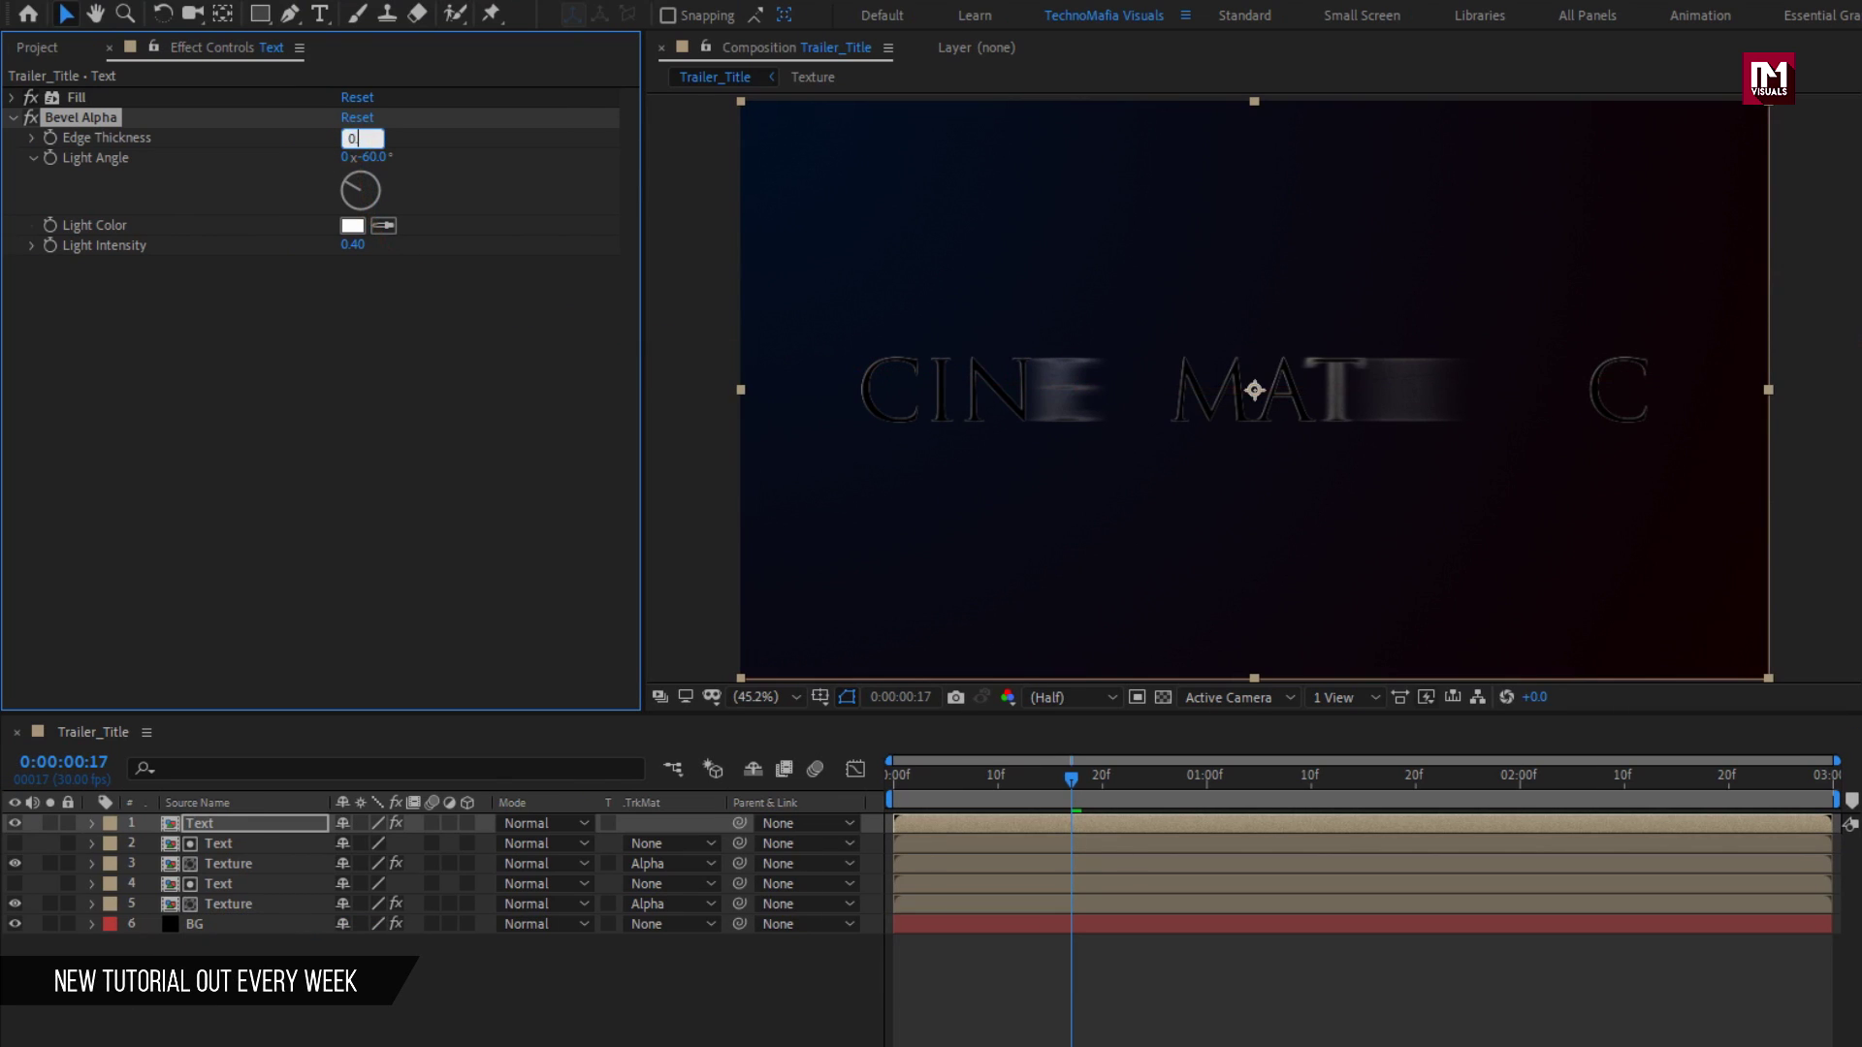
left_click(373, 160)
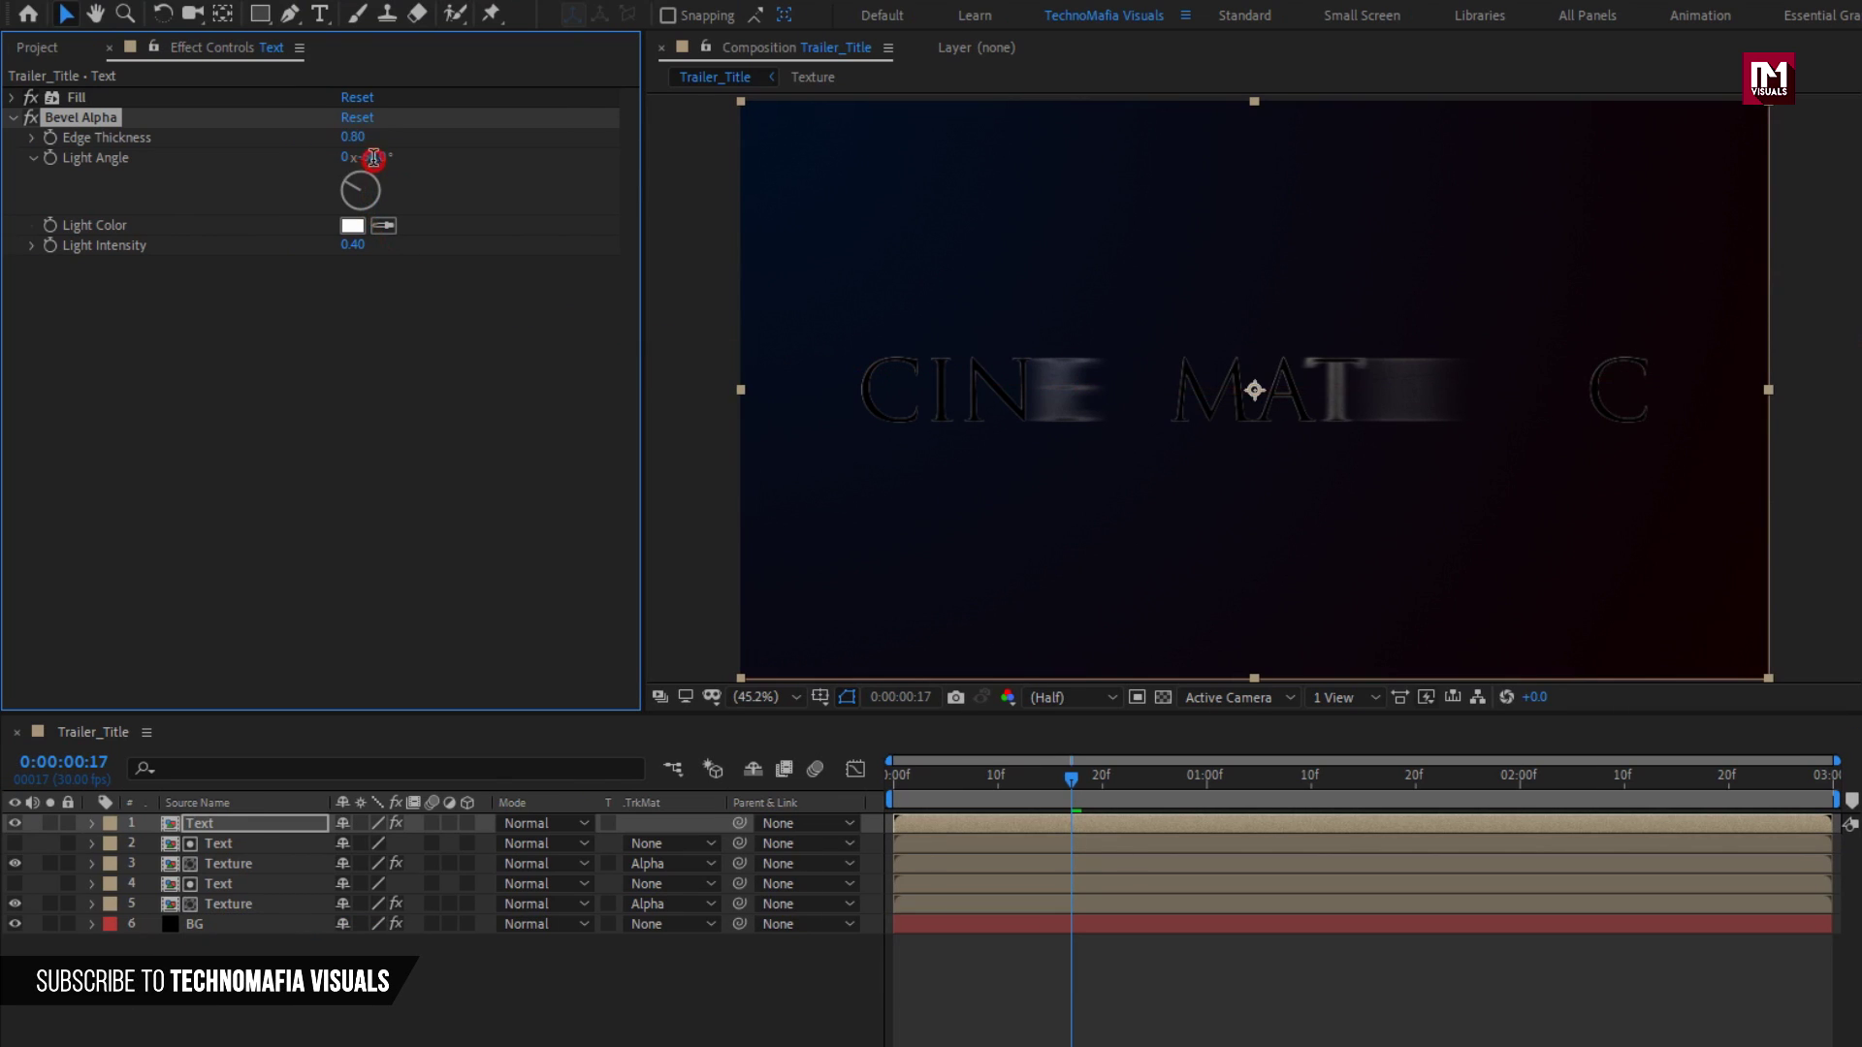
left_click(353, 245)
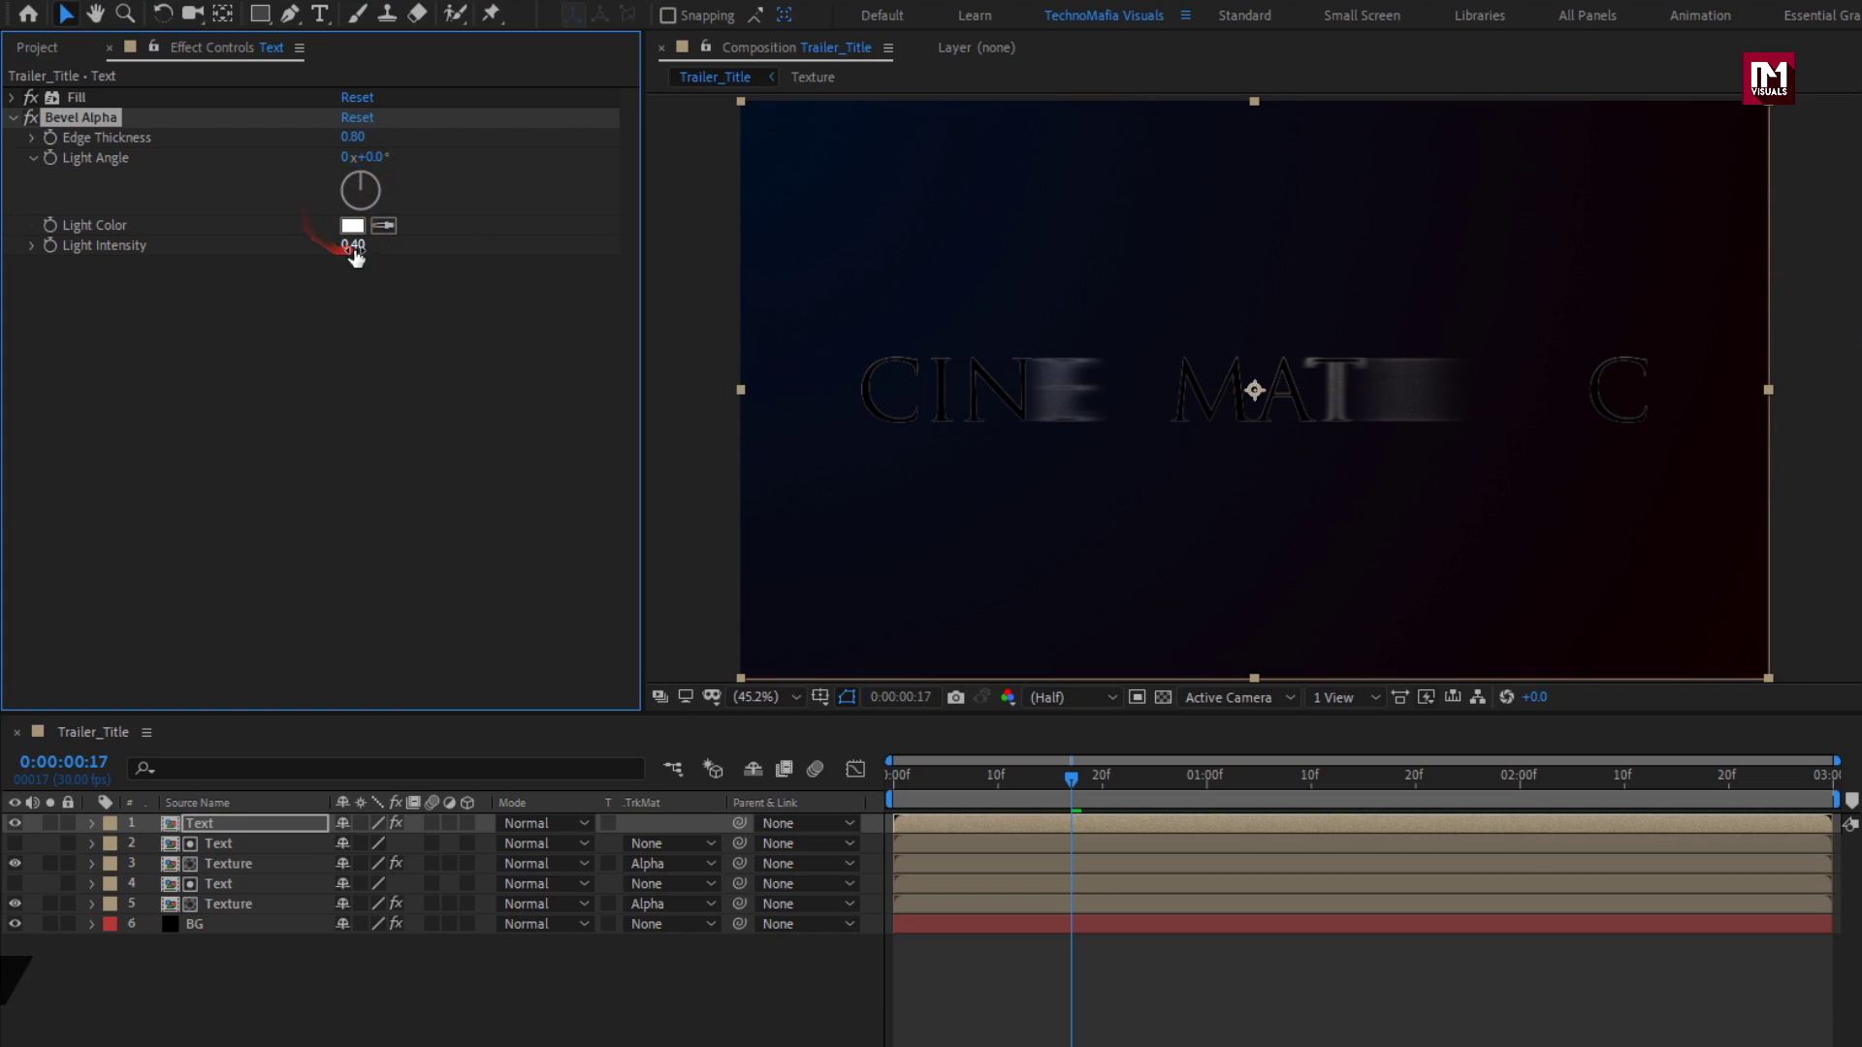
type("1")
key("Return")
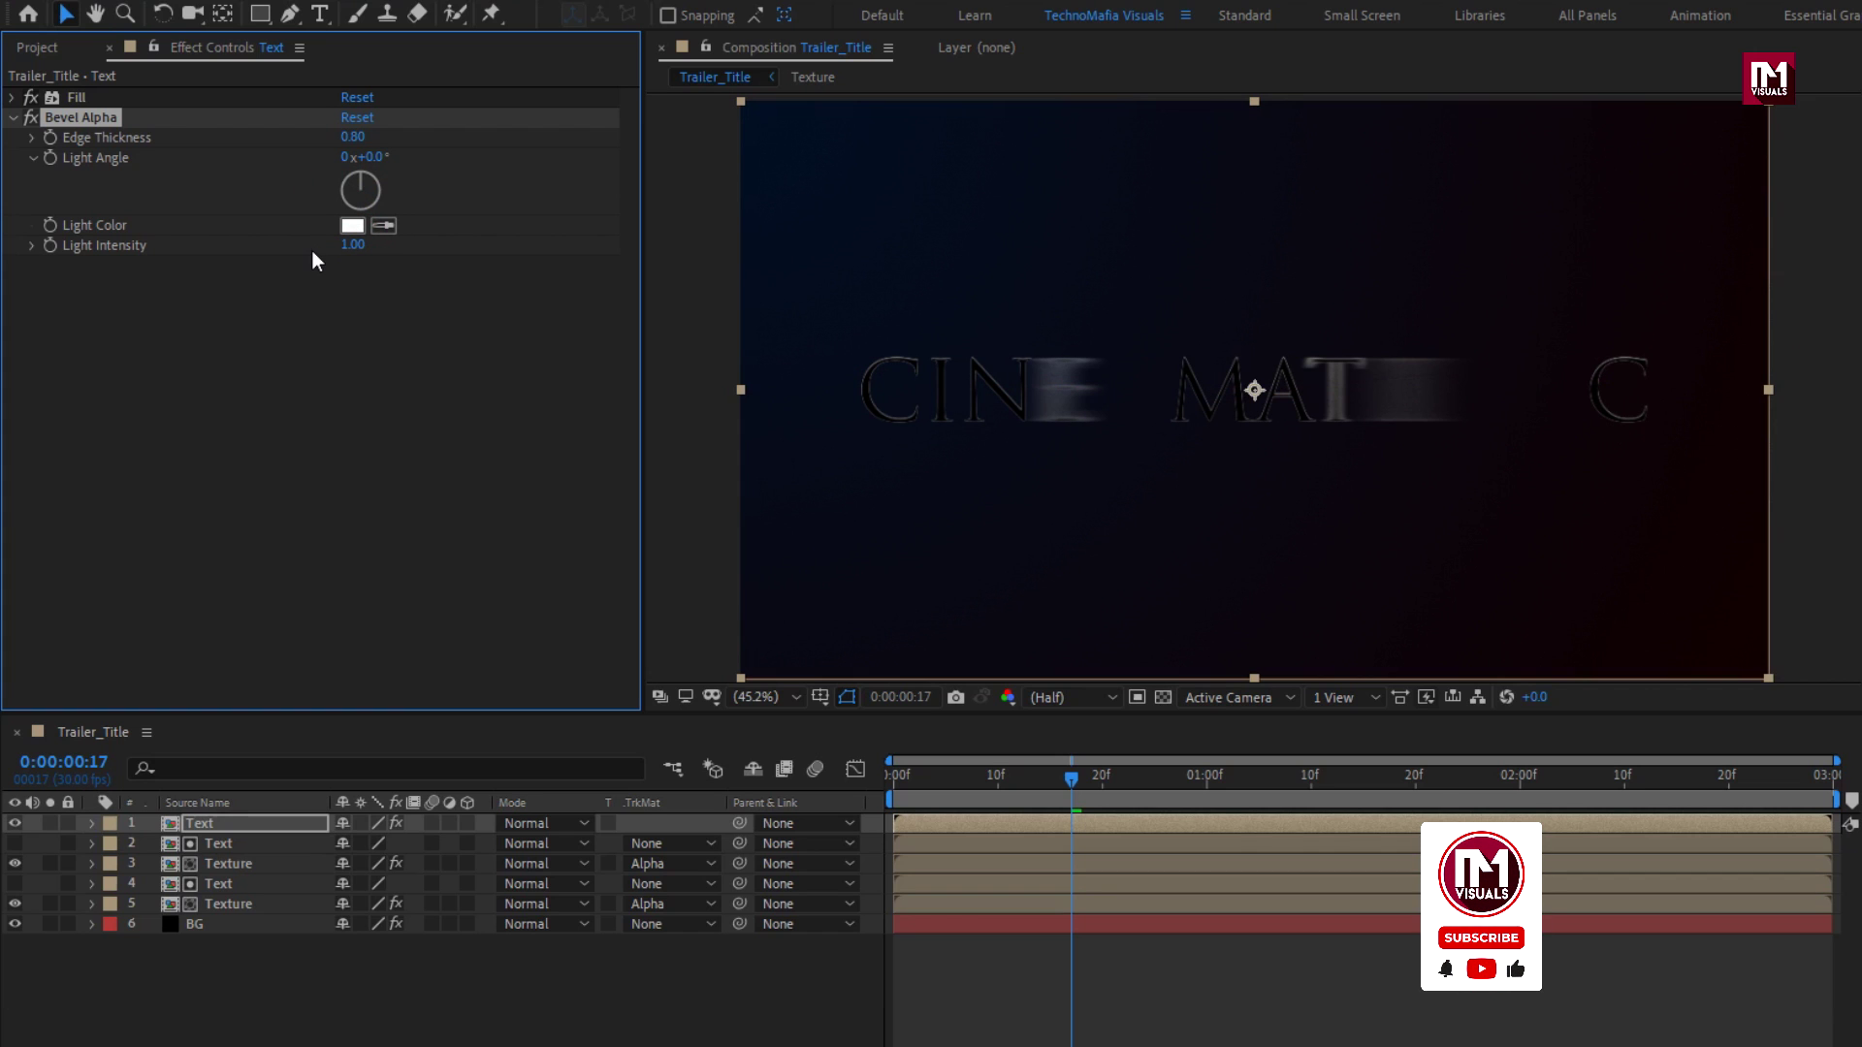
Step: Set the top Text layer's blending mode to Add
left_click(234, 824)
left_click(528, 823)
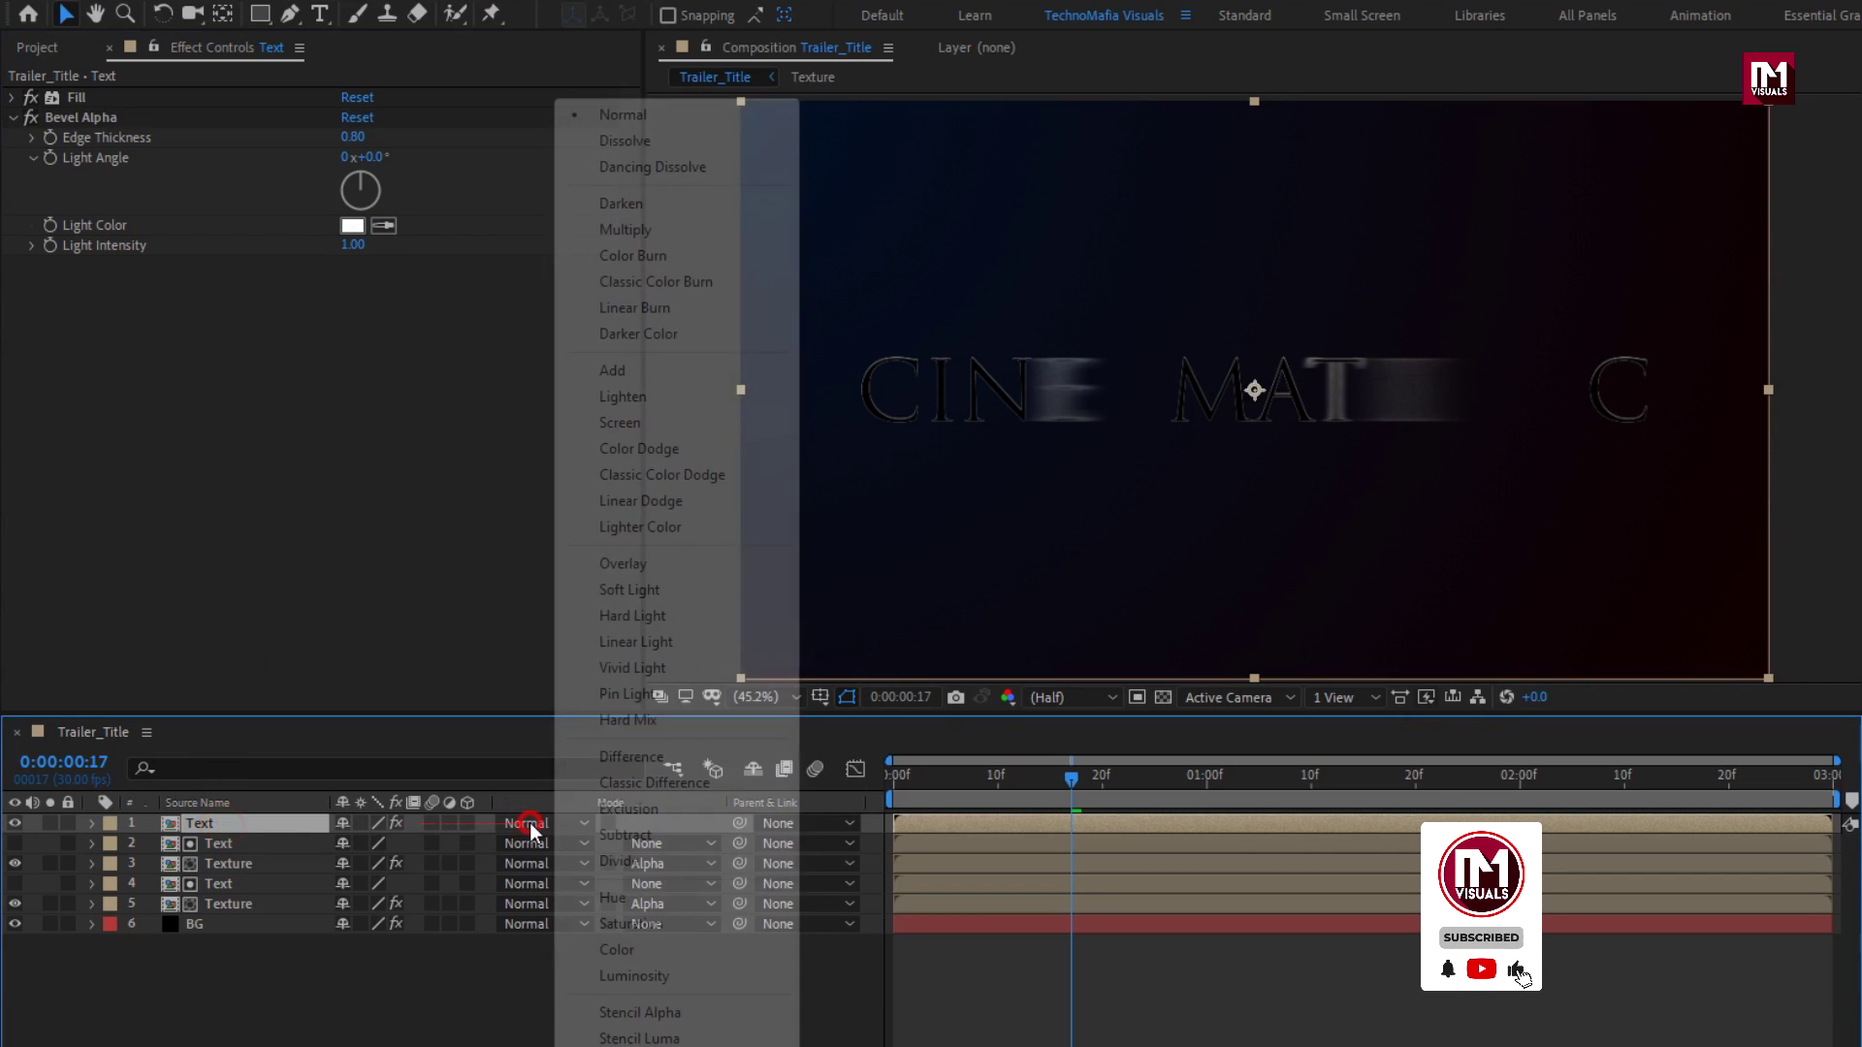
left_click(601, 368)
Step: Duplicate the Text layer twice and delete Bevel Alpha from the top copy
key("ctrl+d")
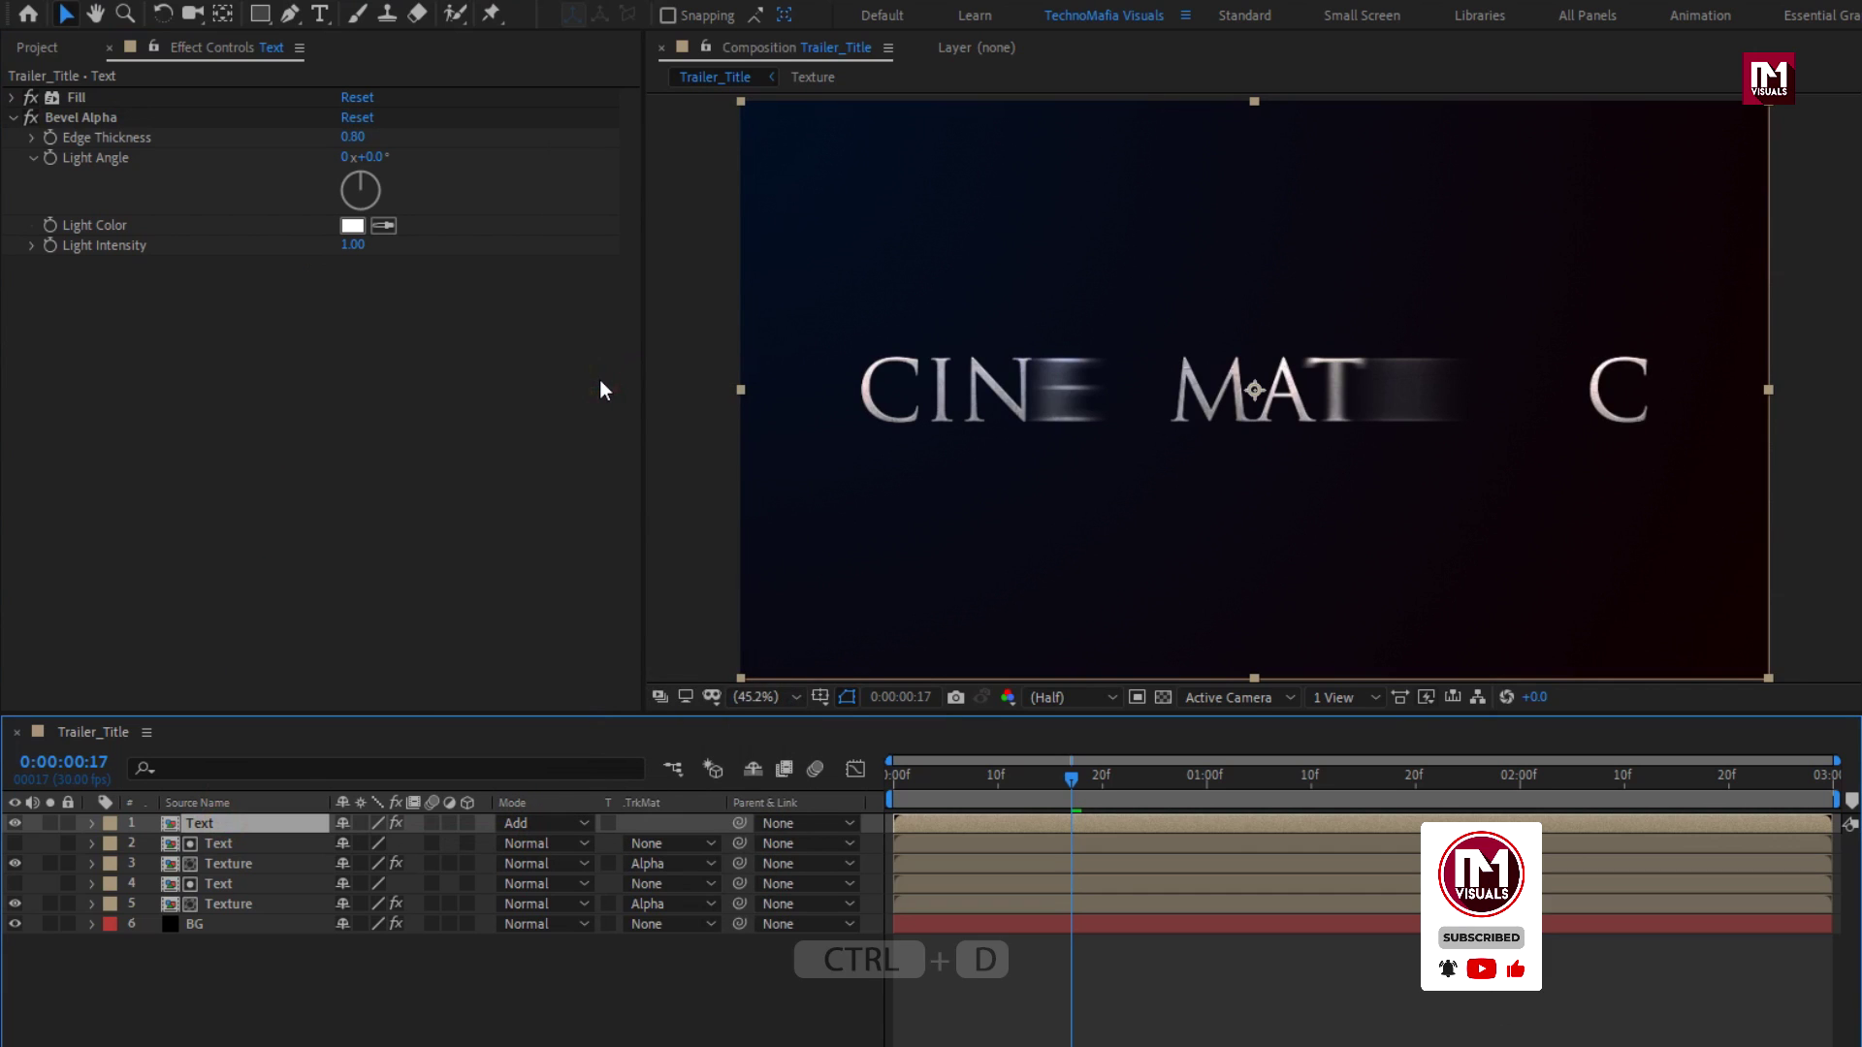
left_click(262, 821)
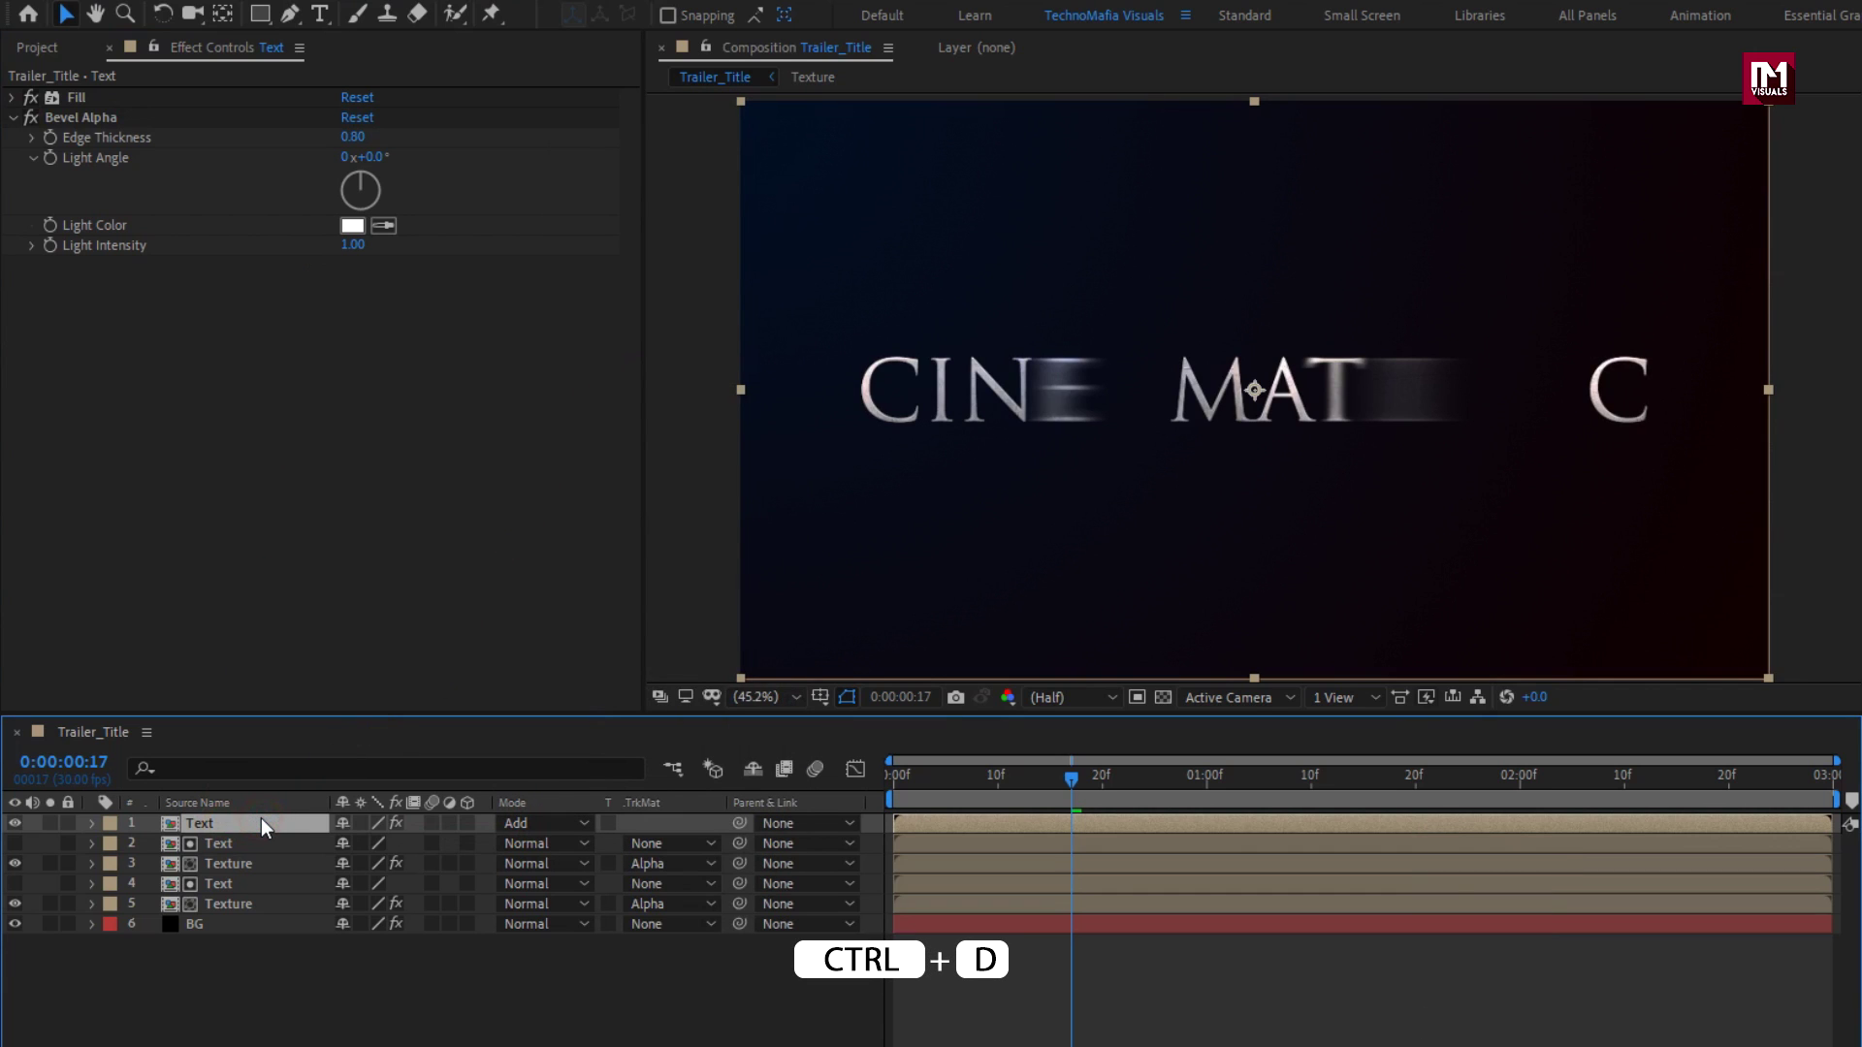
key("ctrl+d")
key("ctrl+d")
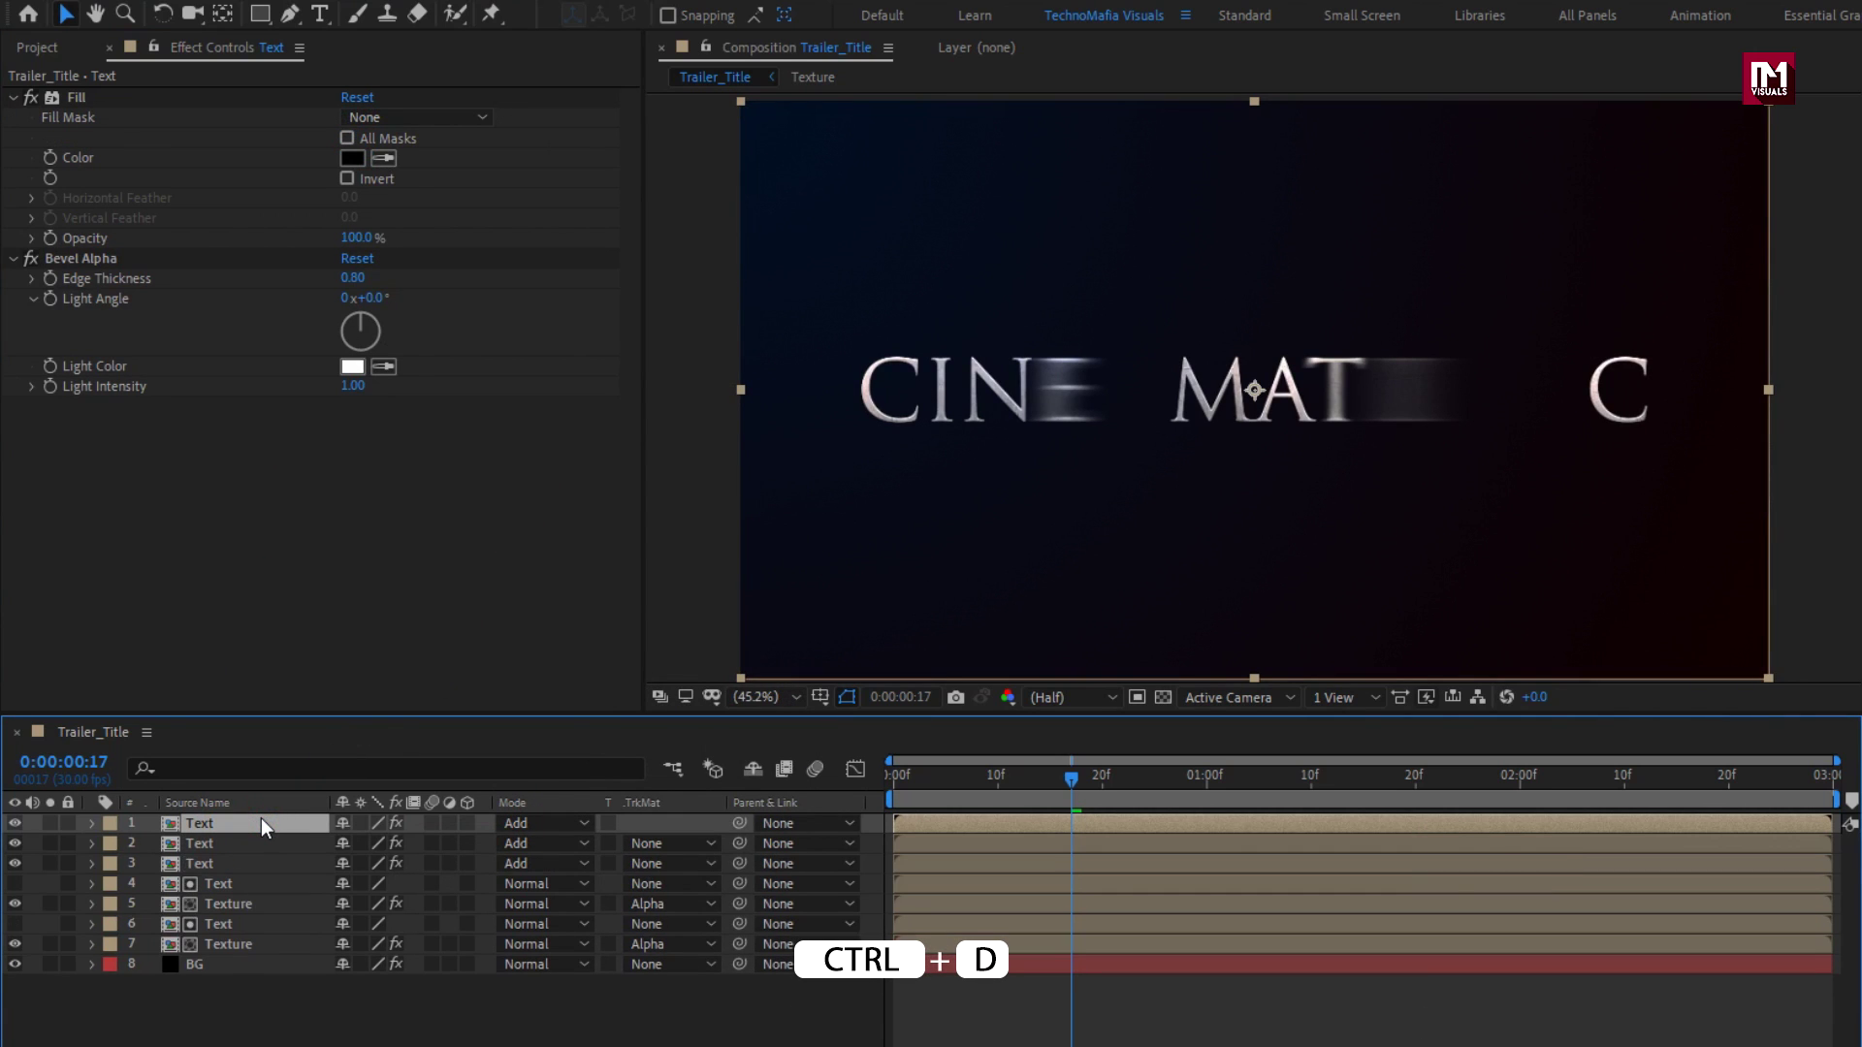
left_click(85, 258)
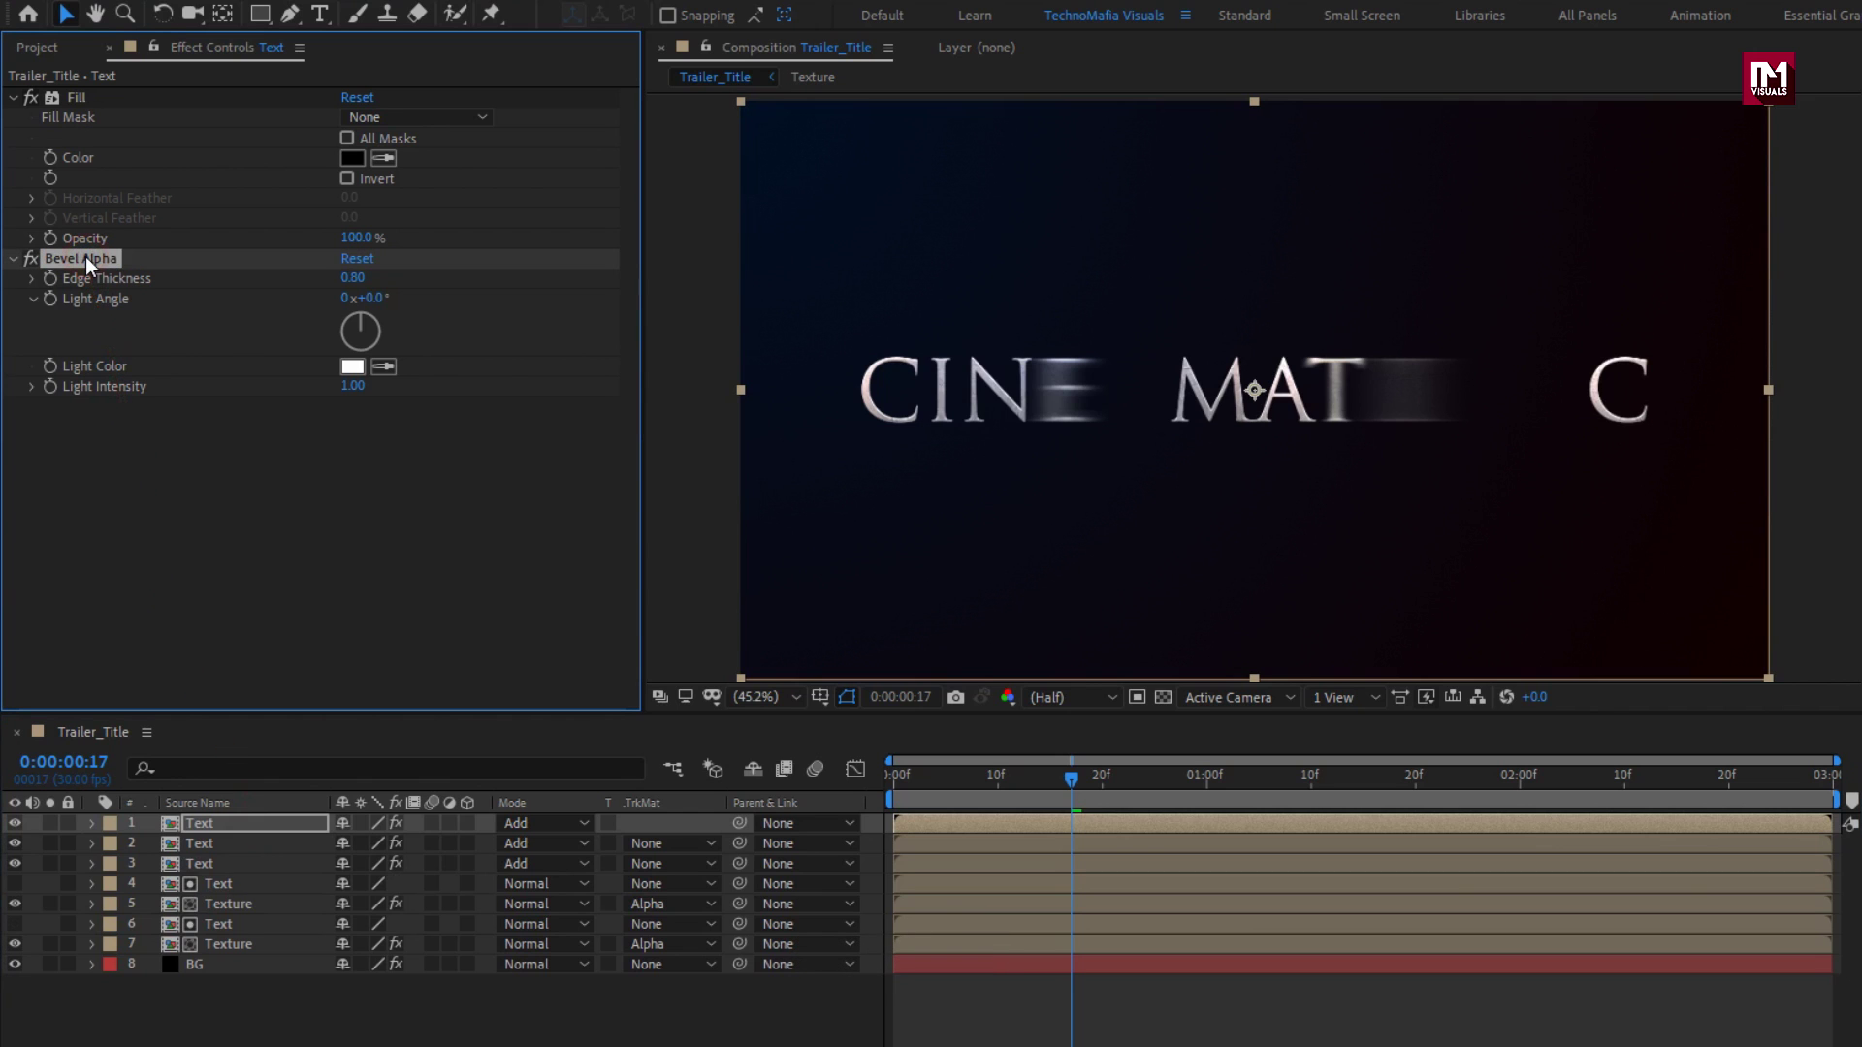
key("Delete")
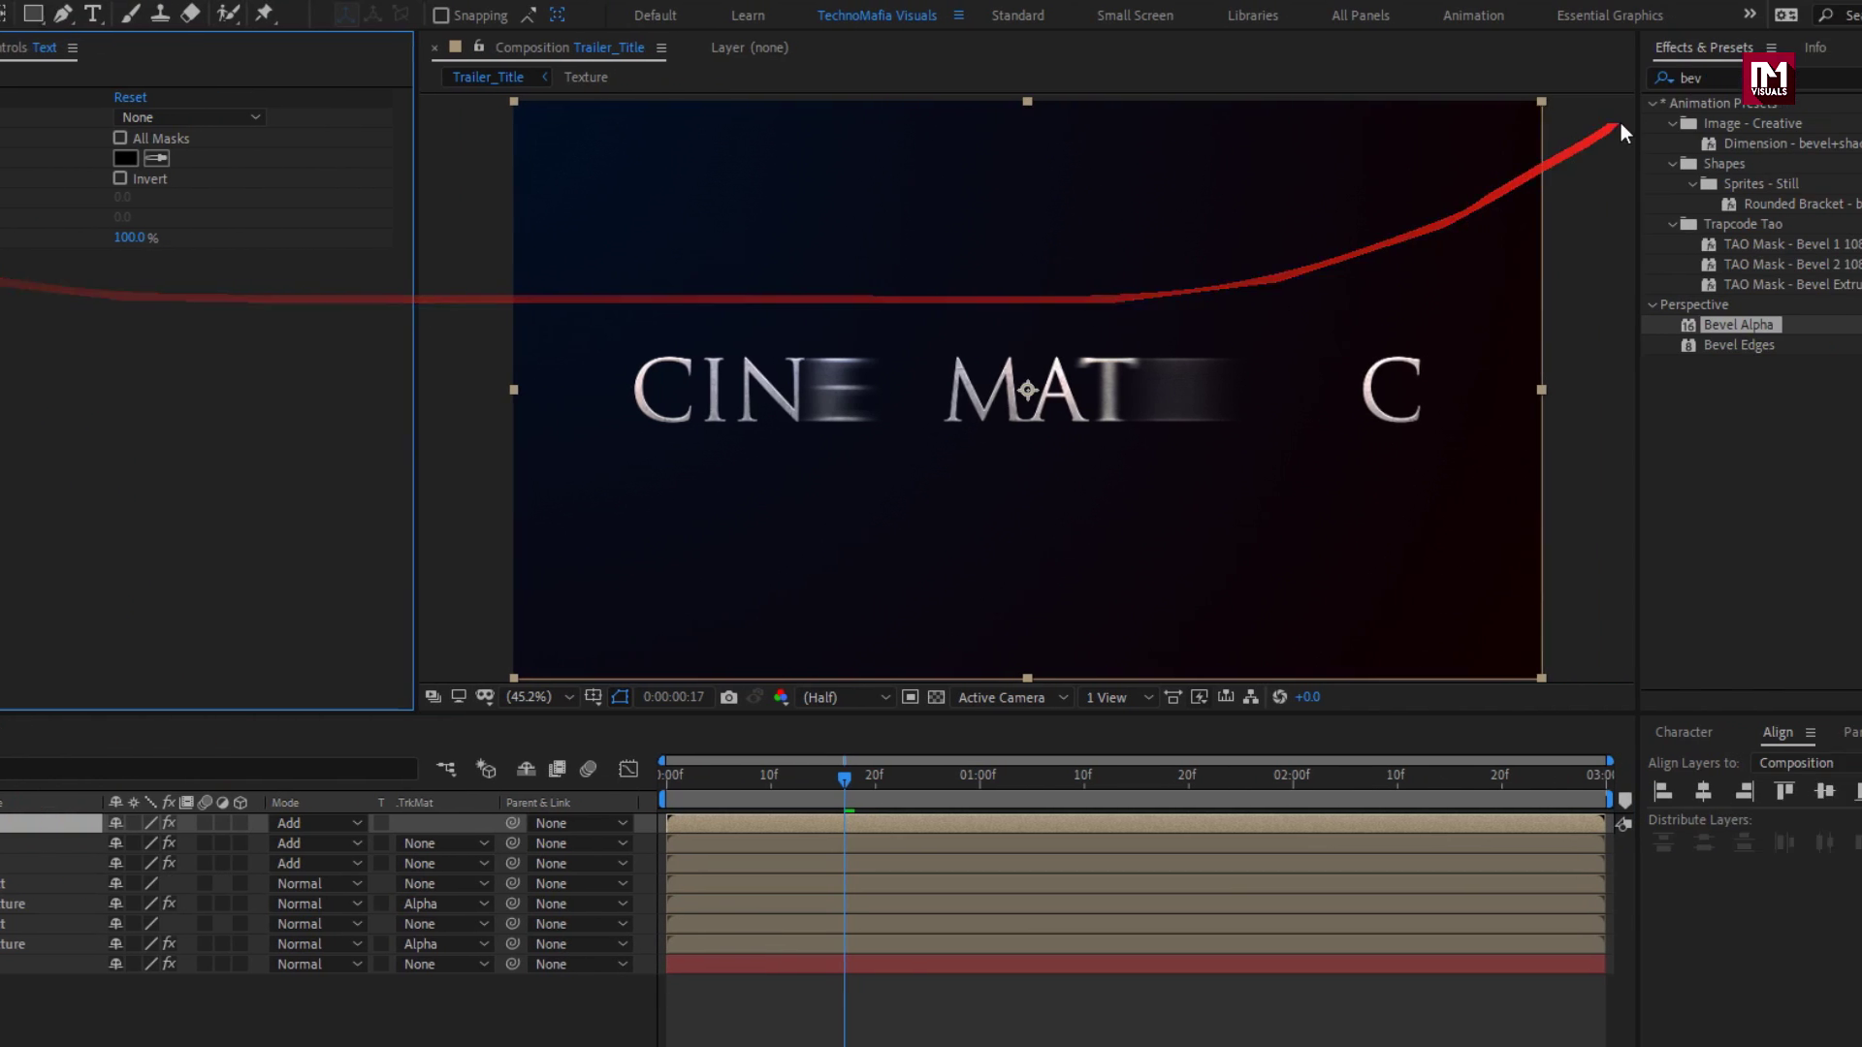
Step: Apply CC Light Sweep, keyframing its Center from left of the title to right
left_click(1668, 77)
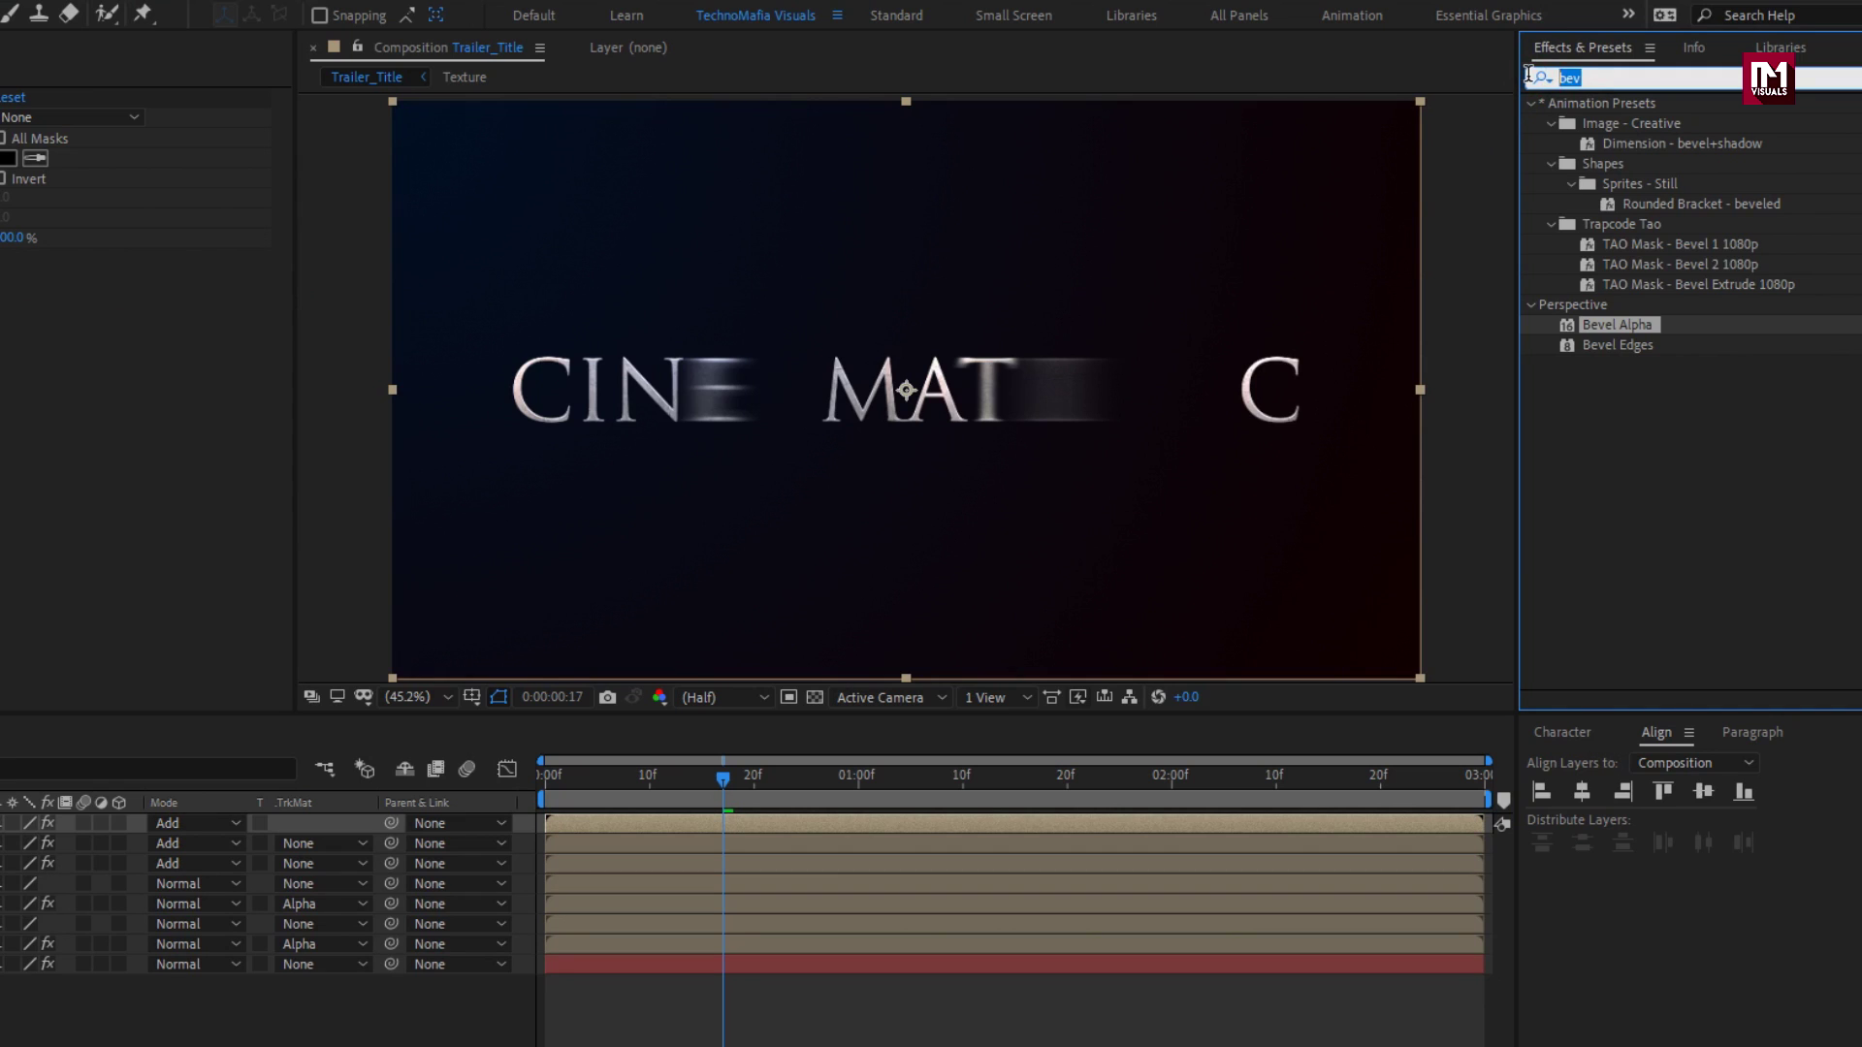
type("cc ligh")
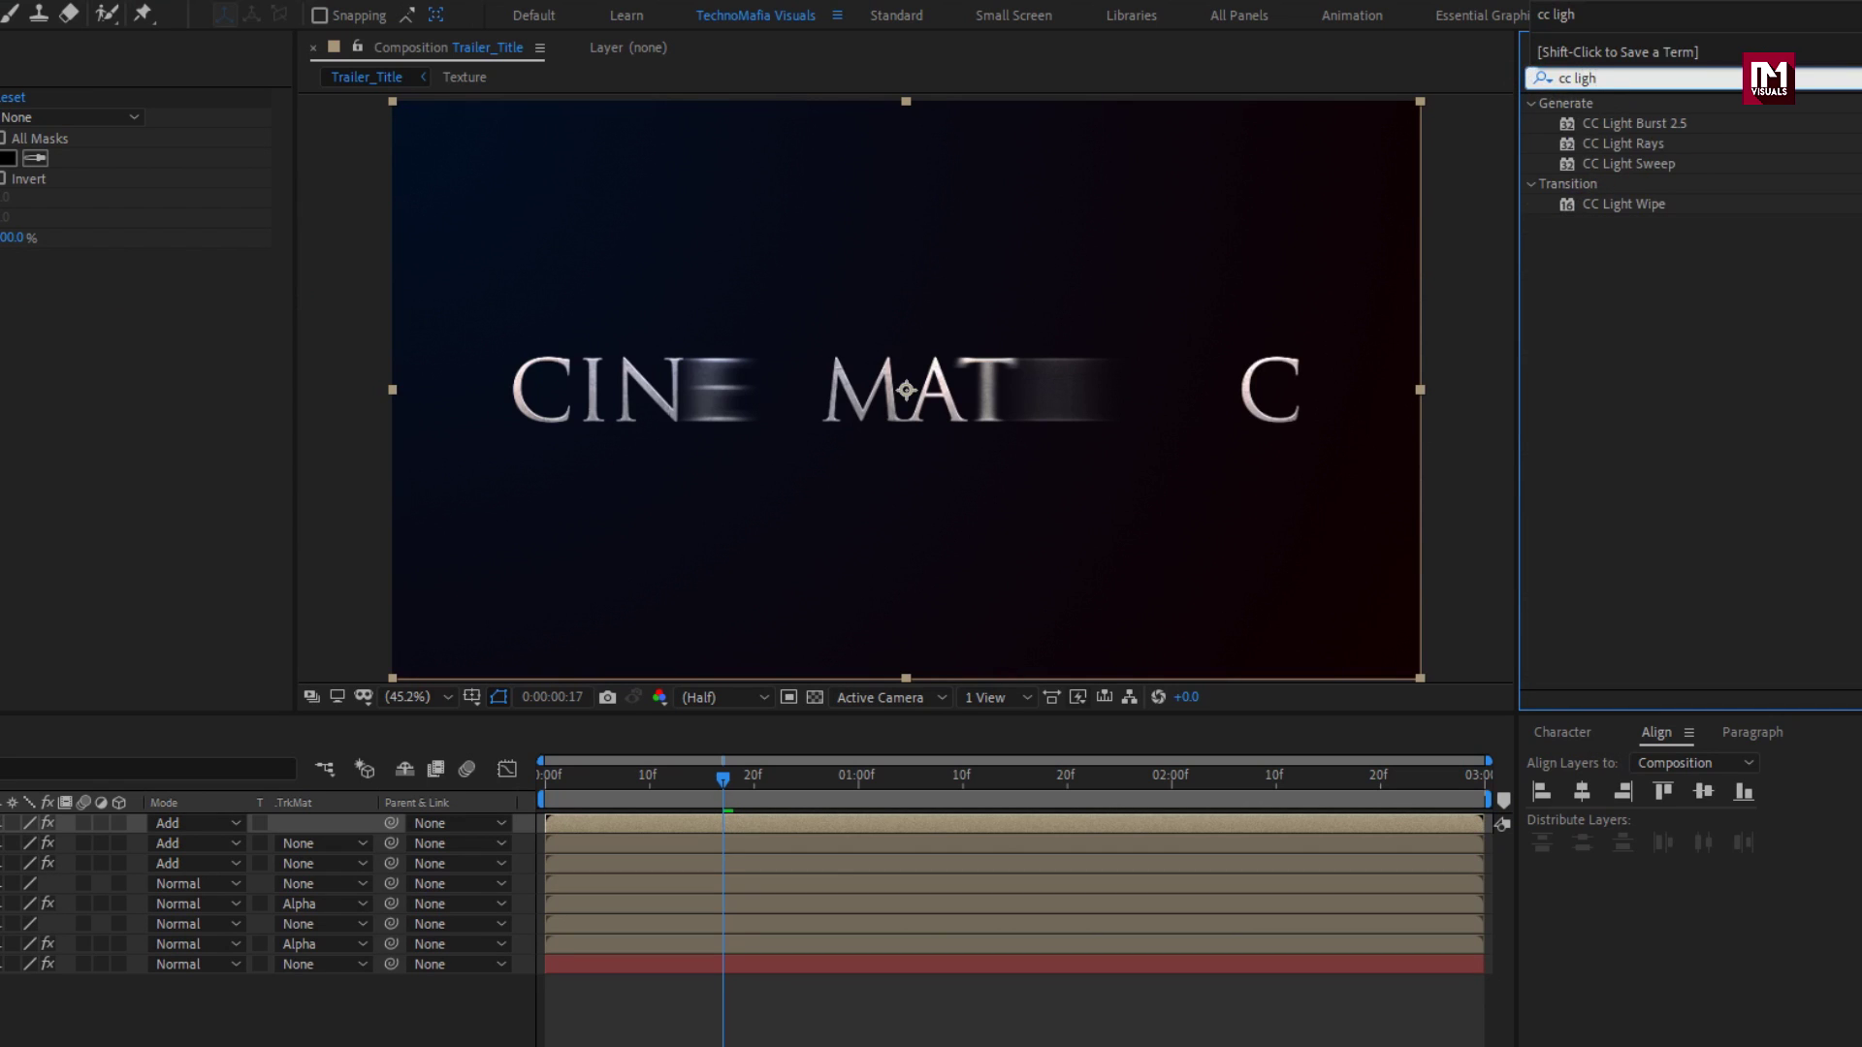
double_click(1600, 163)
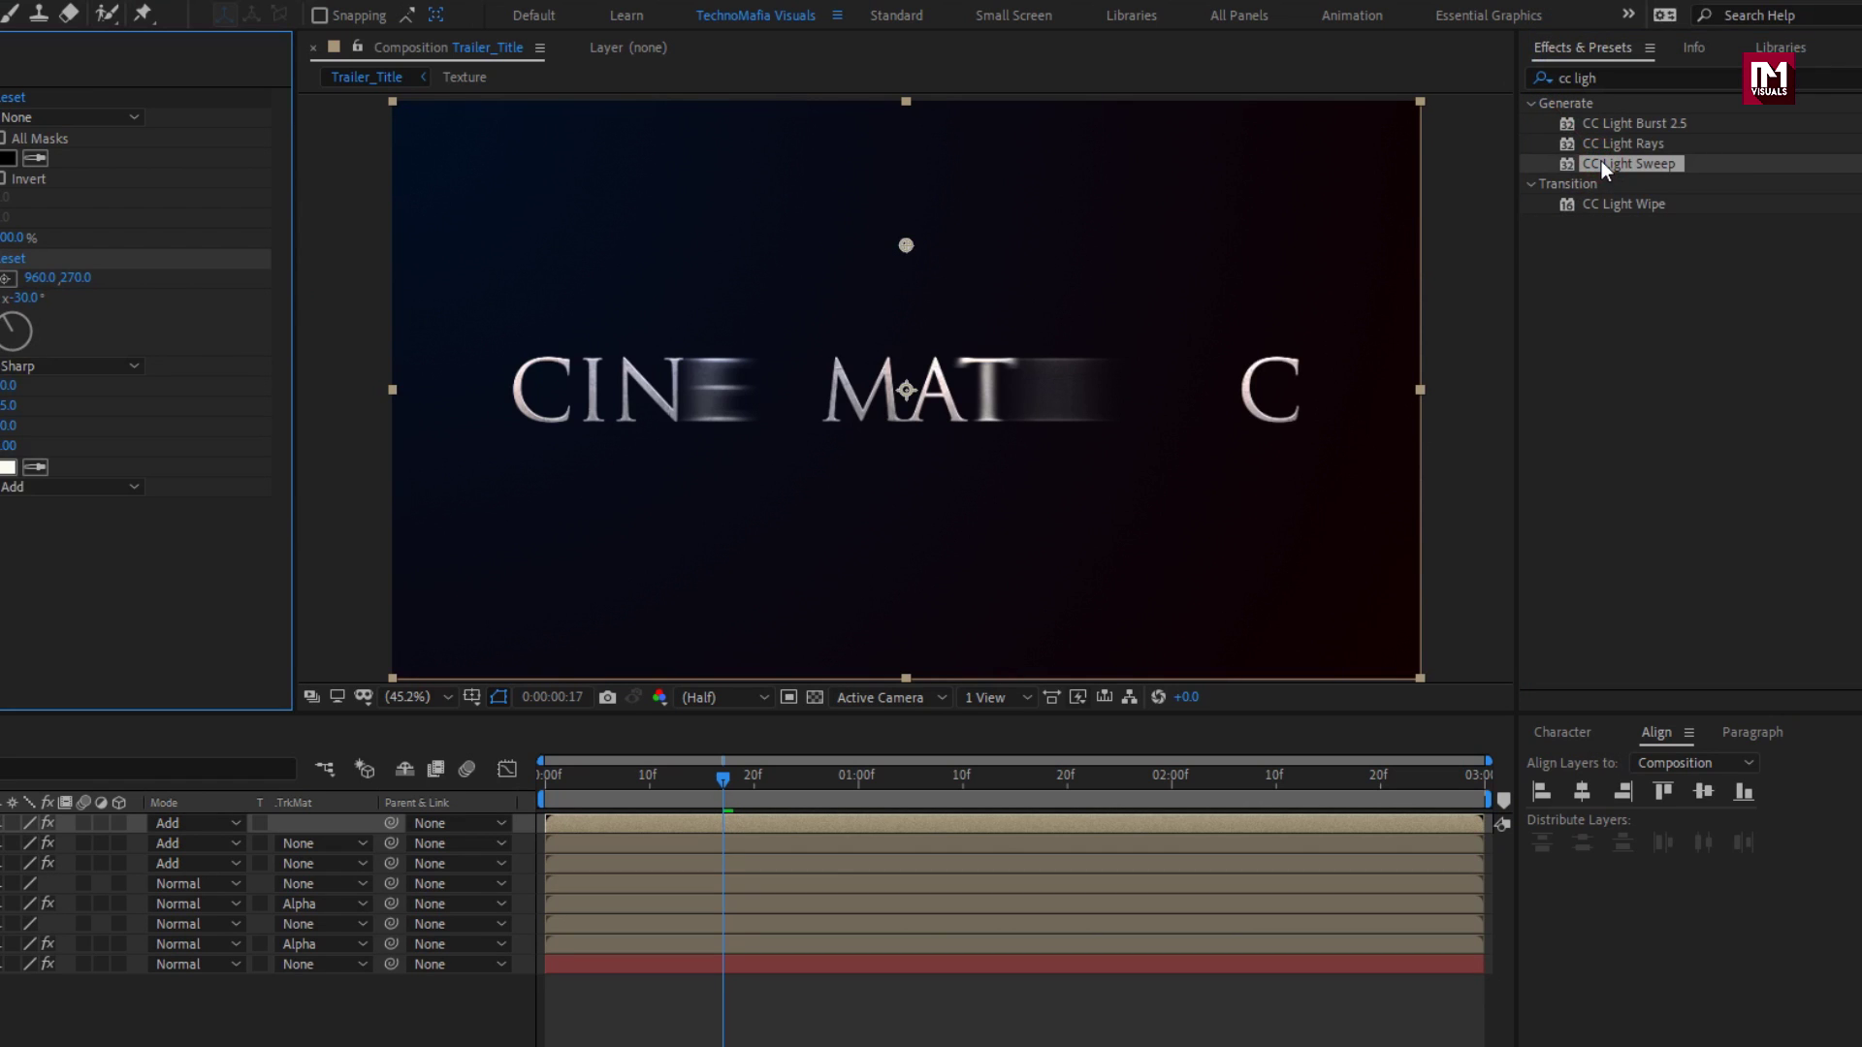
left_click_drag(726, 776, 506, 782)
left_click_drag(905, 245, 672, 259)
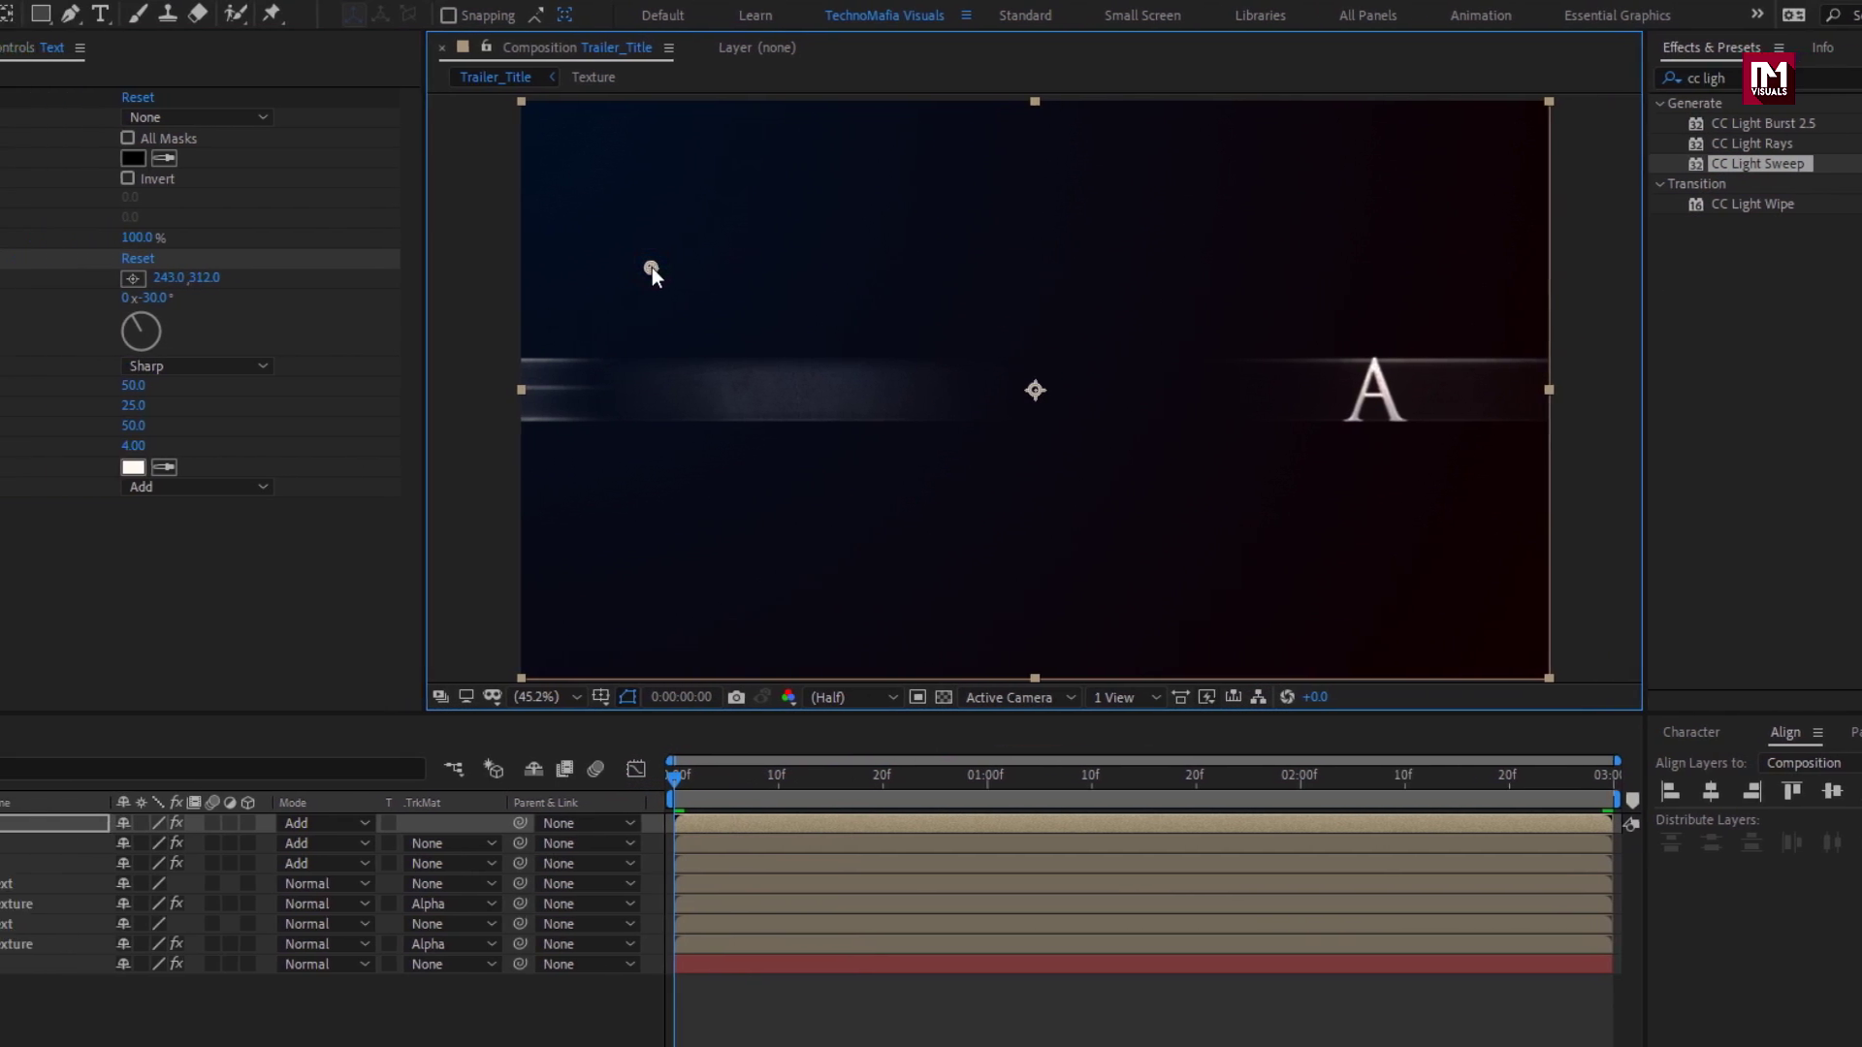
left_click_drag(933, 776, 1843, 788)
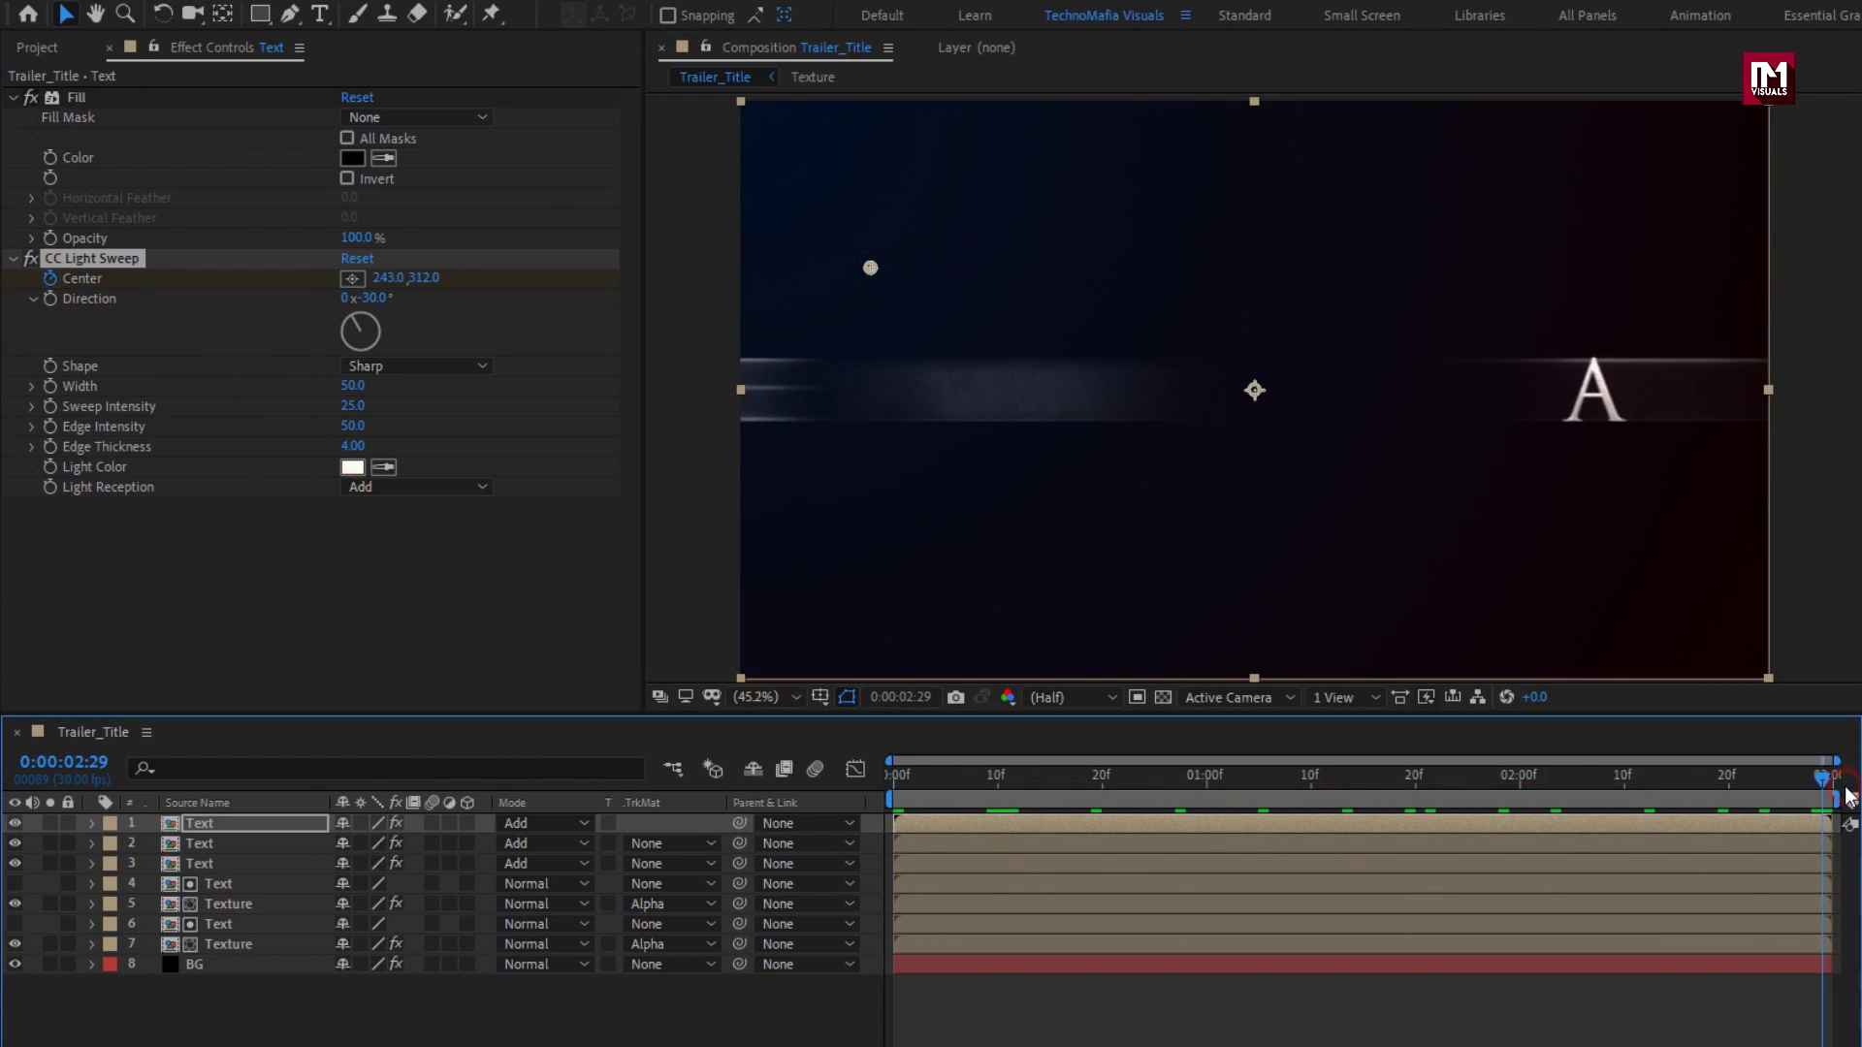
left_click_drag(873, 266, 1376, 276)
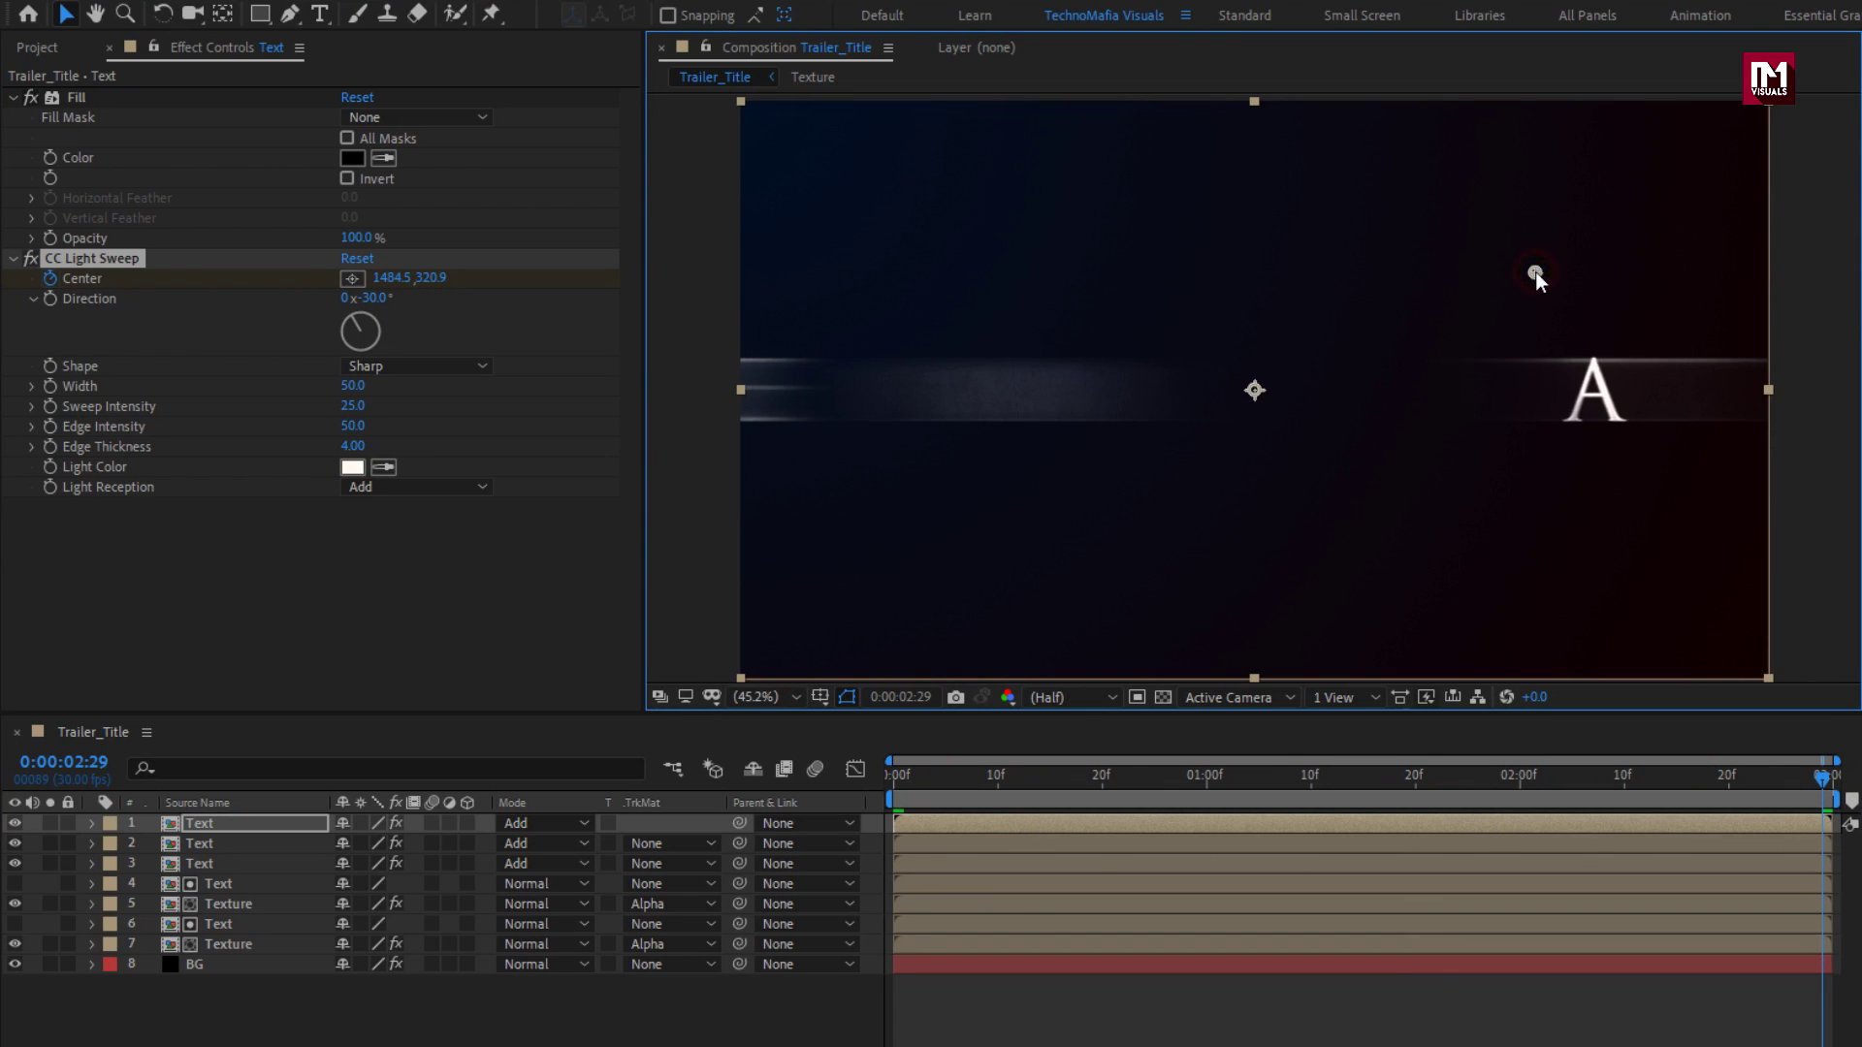
left_click_drag(1775, 774, 1298, 783)
Step: Set the sweep to Smooth shape, width 60, sweep intensity 15, edge intensity 5
left_click(381, 365)
left_click(426, 417)
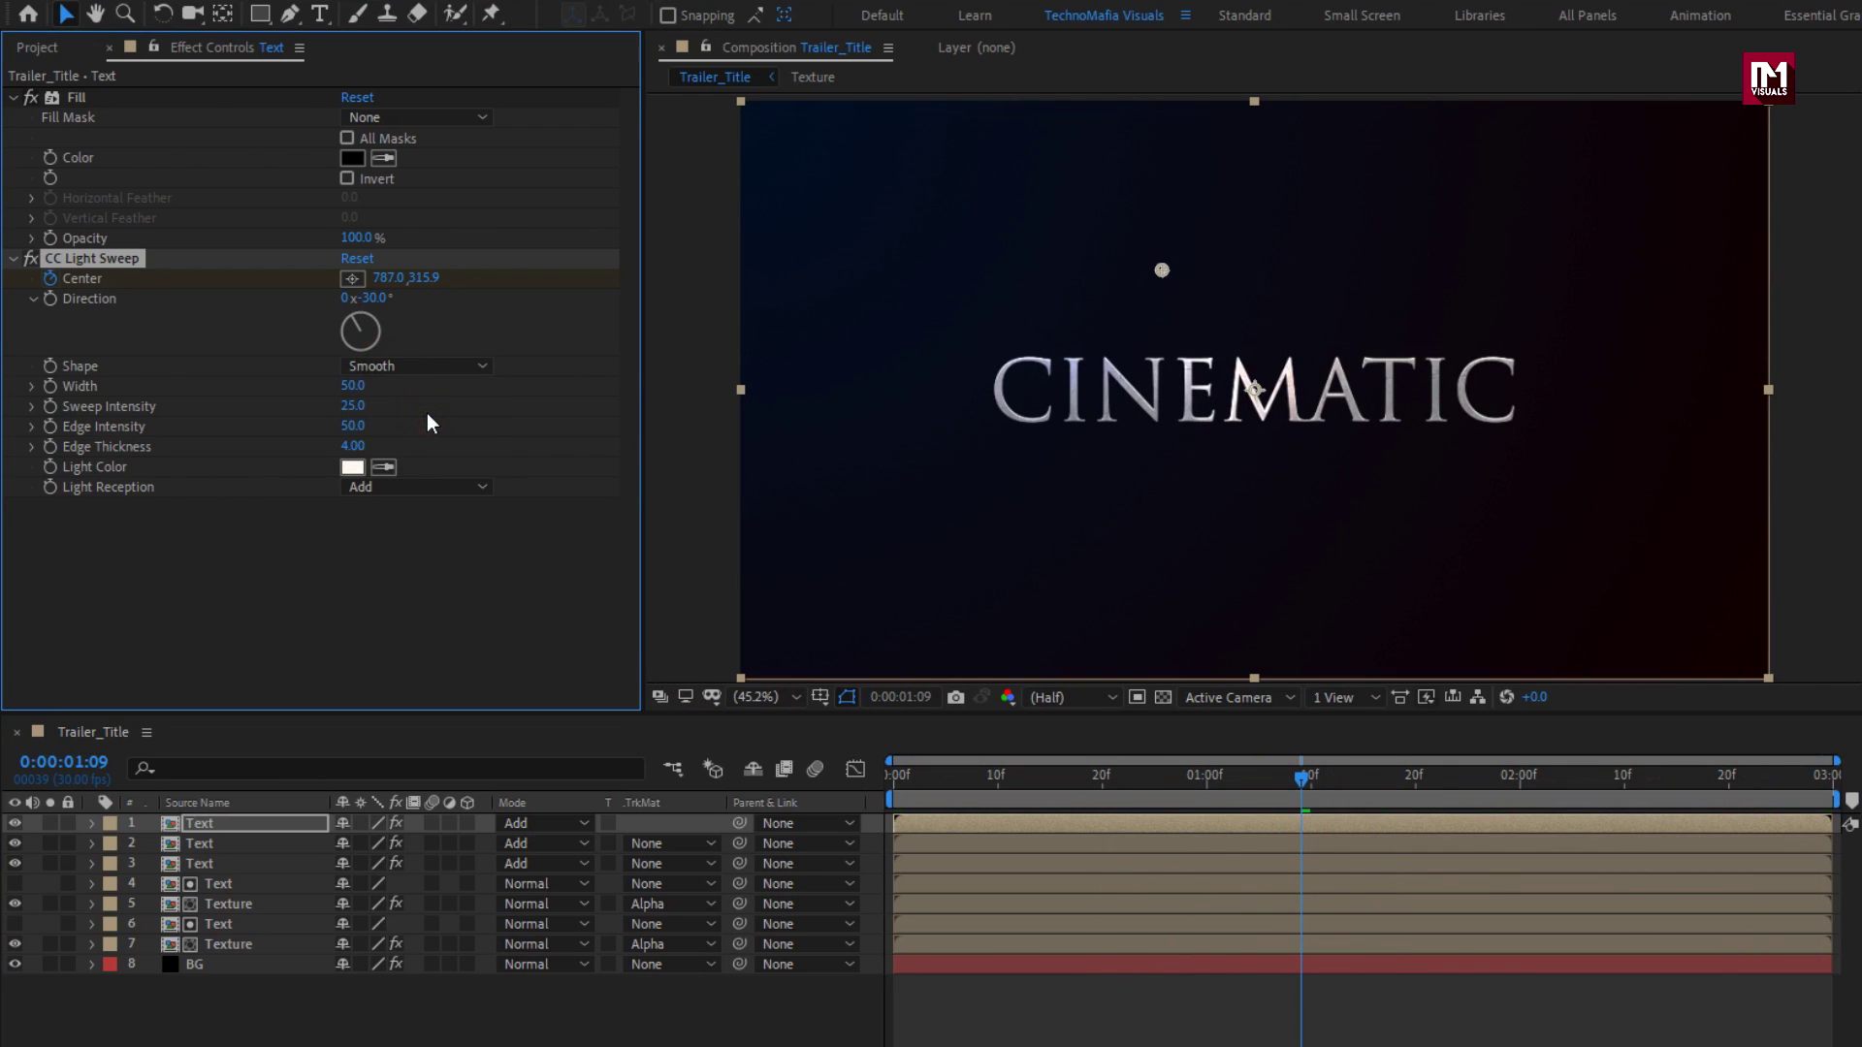
left_click(355, 385)
type("60")
key("Return")
type("5")
key("Return")
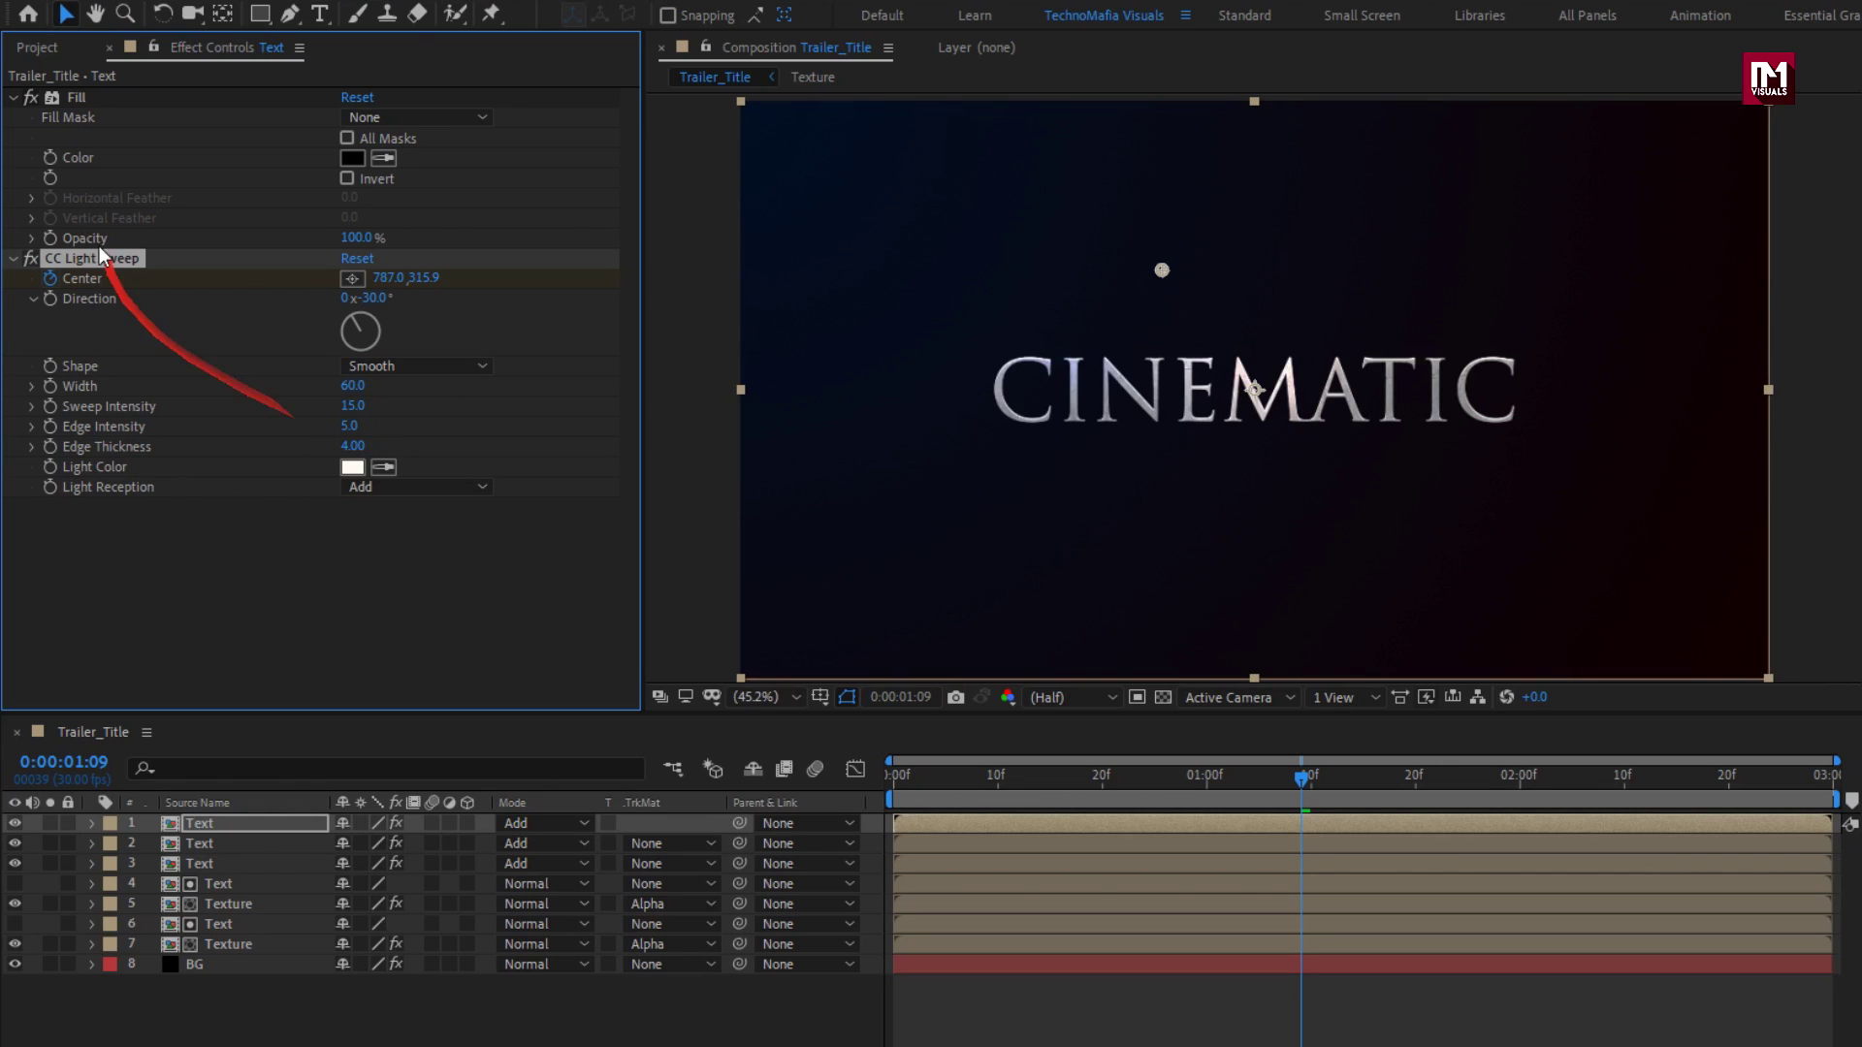
left_click(41, 49)
Step: Add particles.mov as the top layer with Add blending mode
left_click_drag(67, 259, 248, 830)
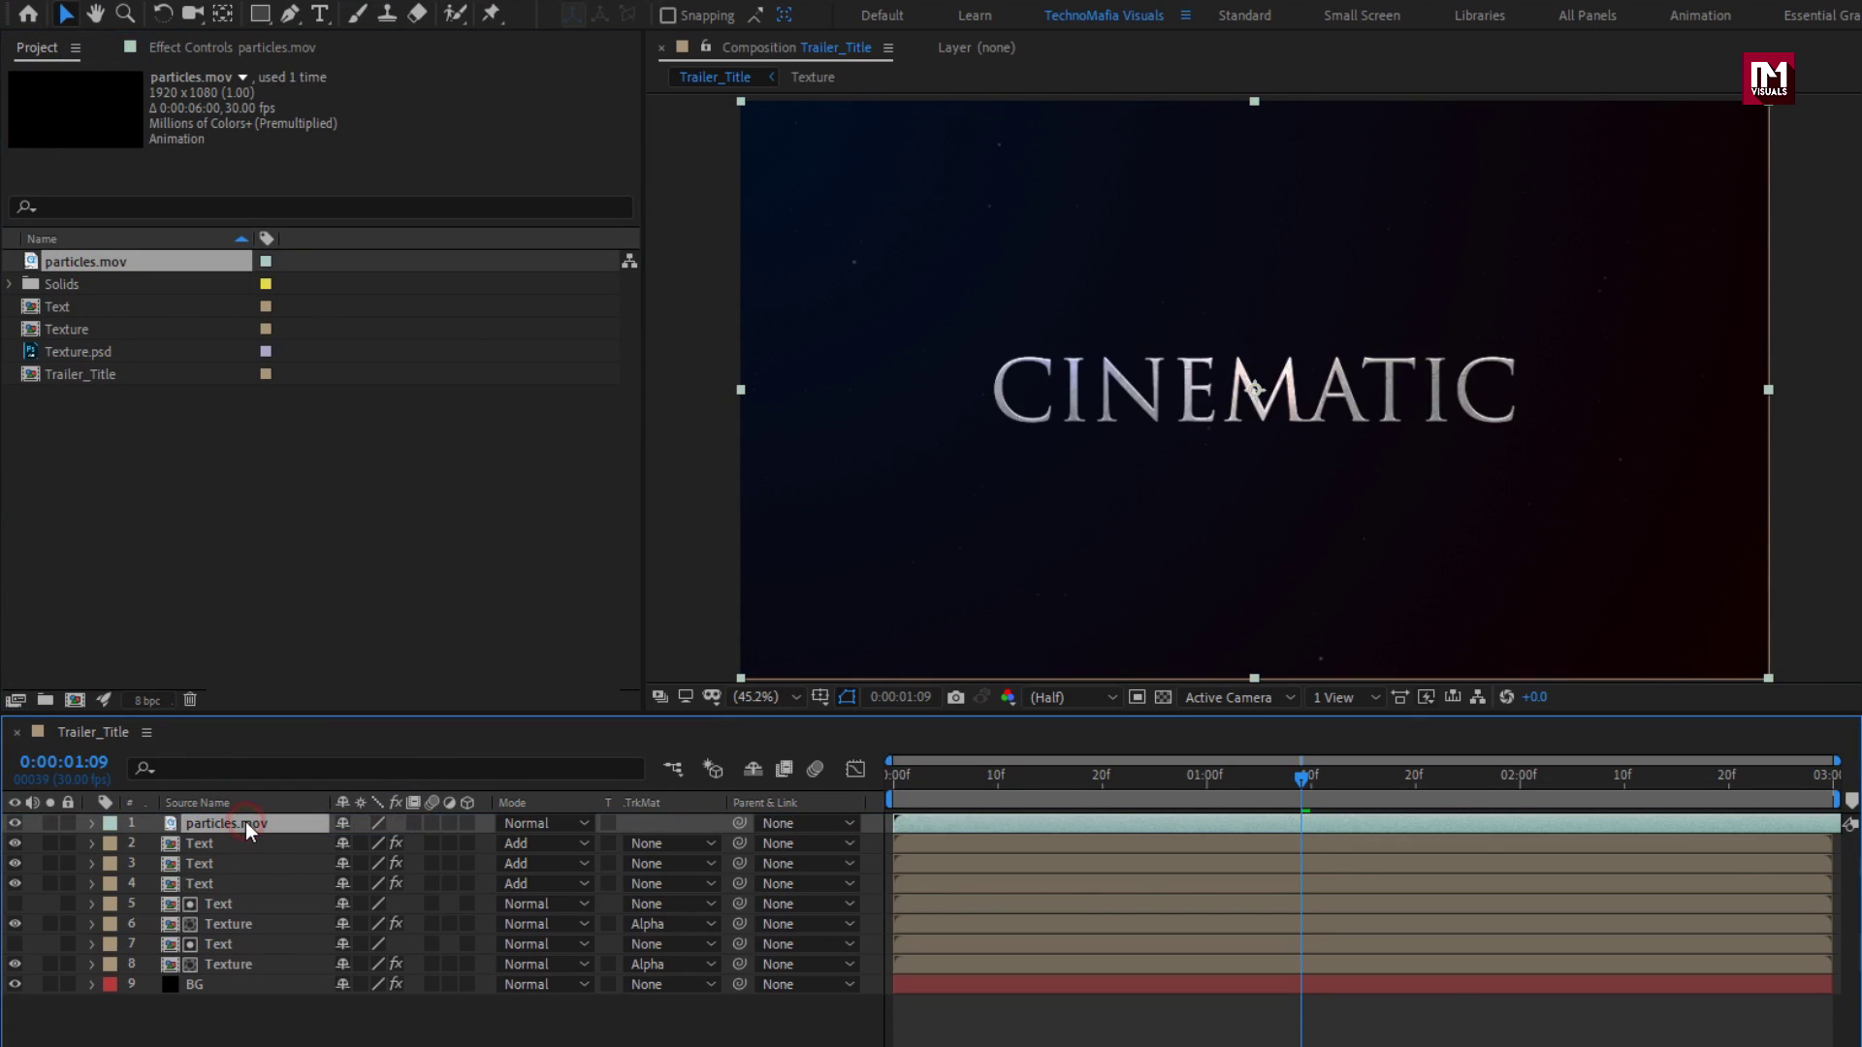
left_click(526, 822)
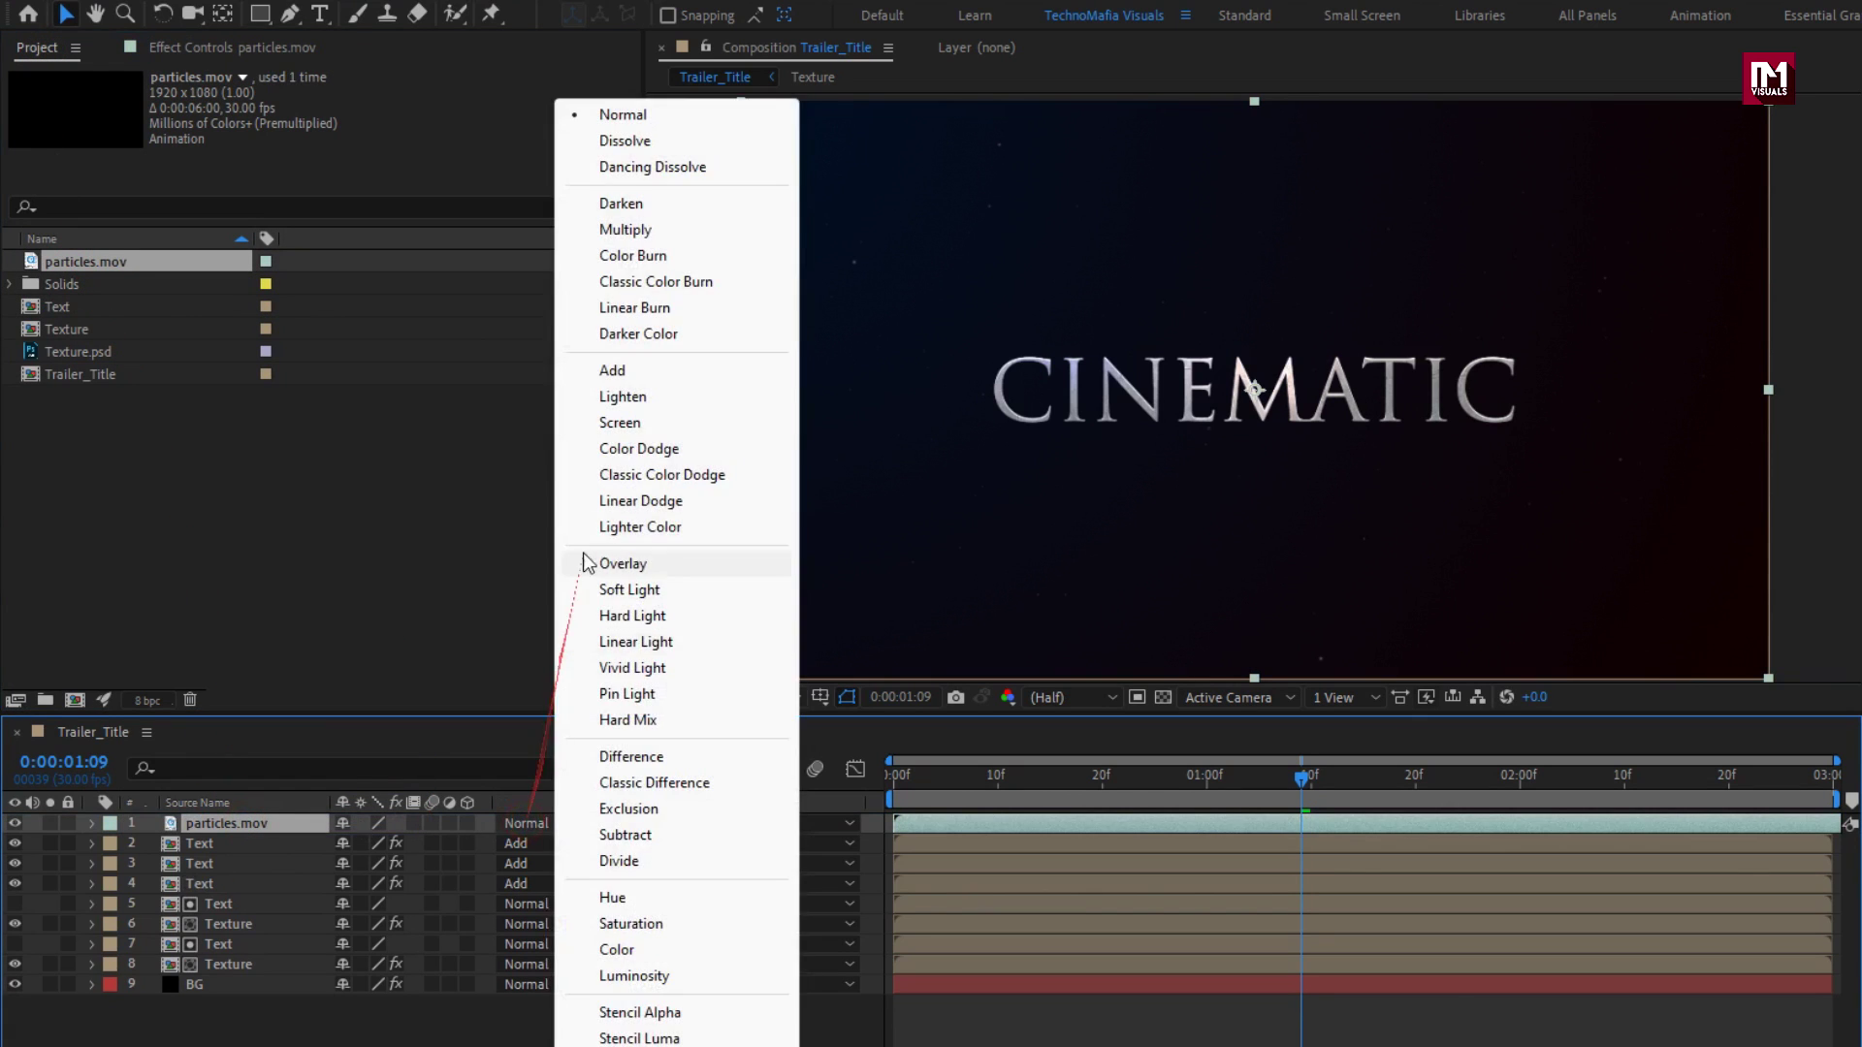
left_click(602, 371)
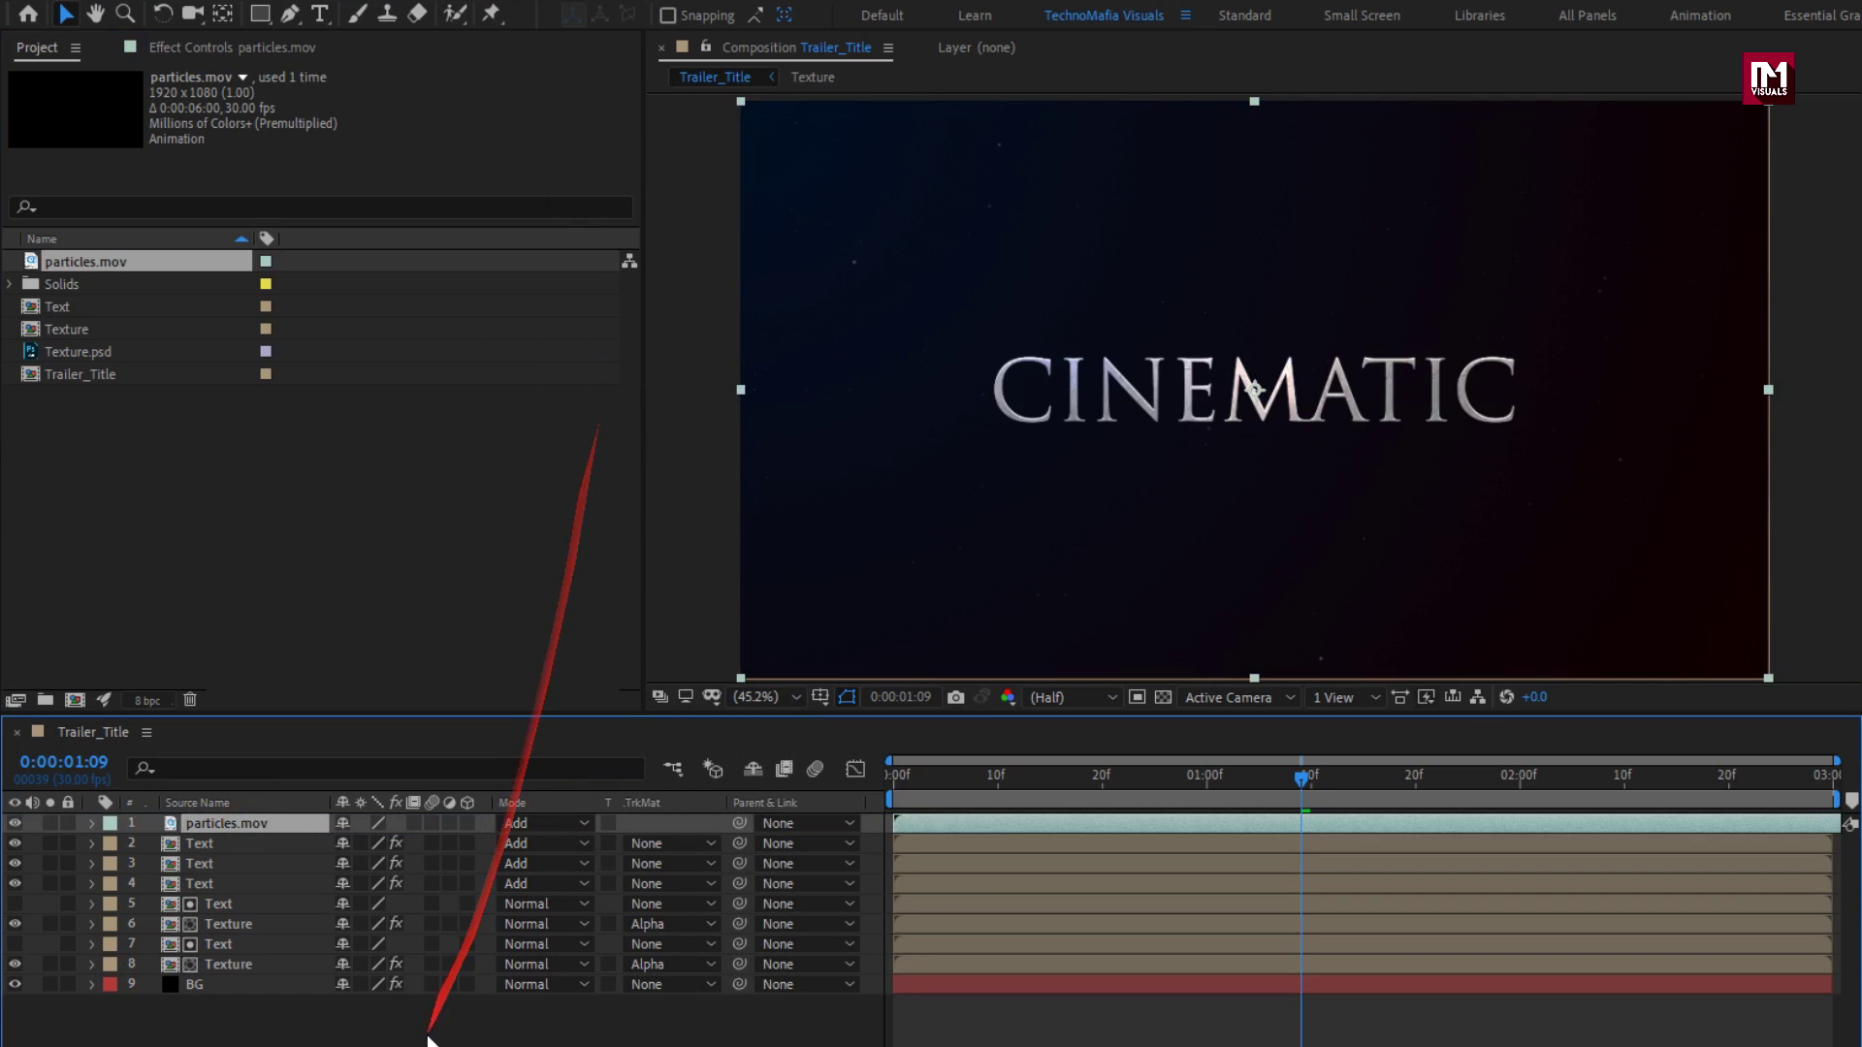
Step: Add an adjustment layer with Curves, its midpoint pulled down to darken
right_click(397, 1036)
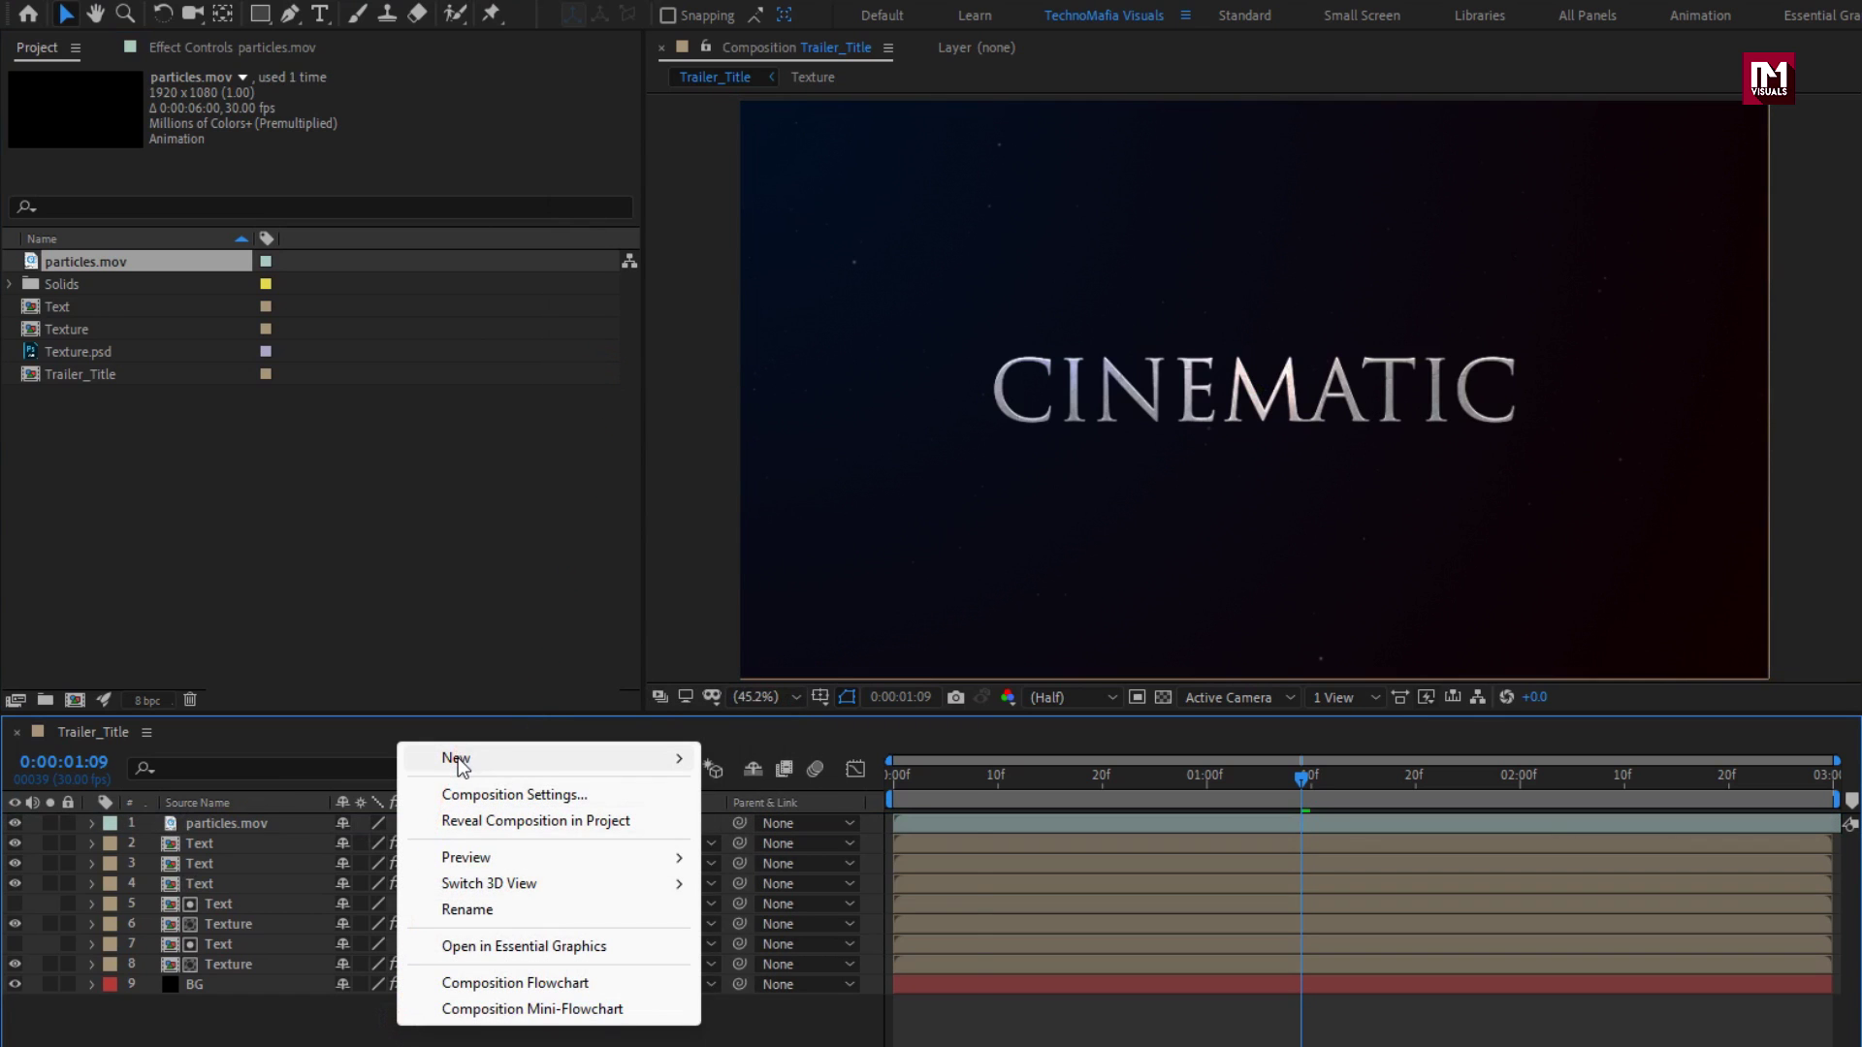
mouse_move(543, 759)
left_click(795, 951)
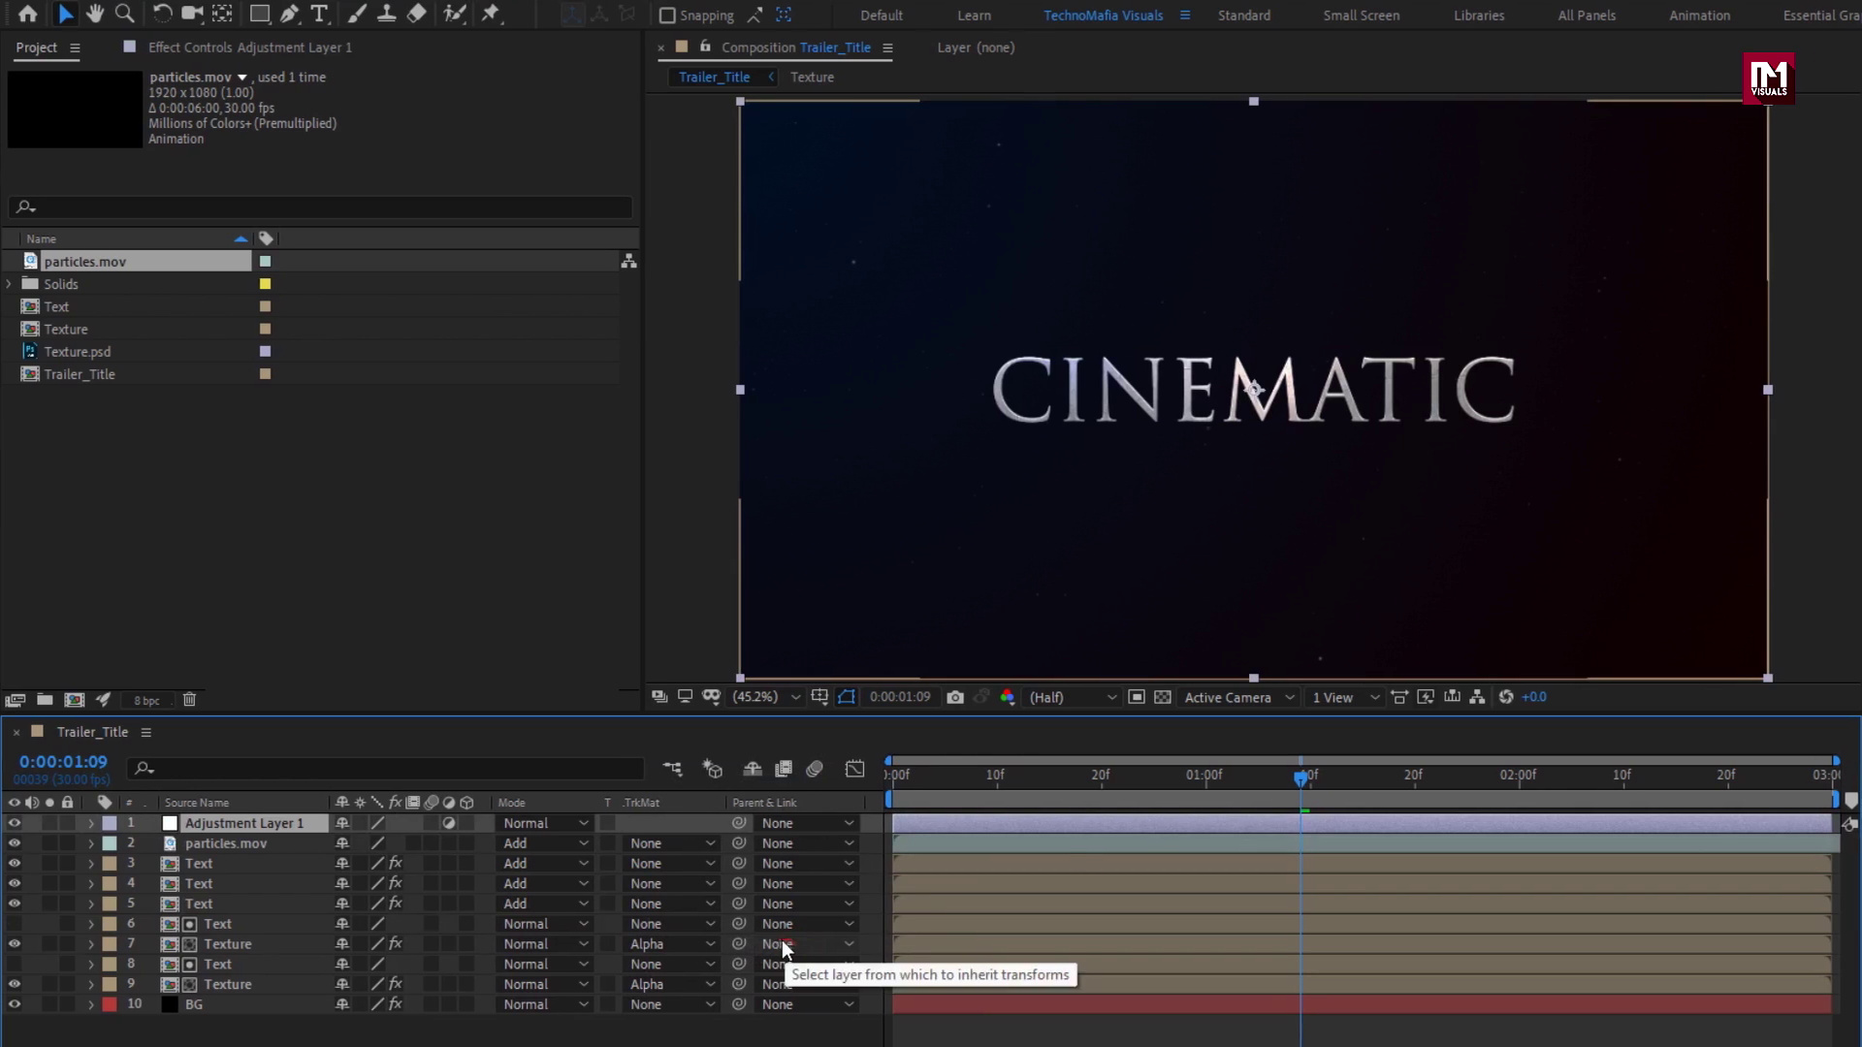
left_click(1670, 77)
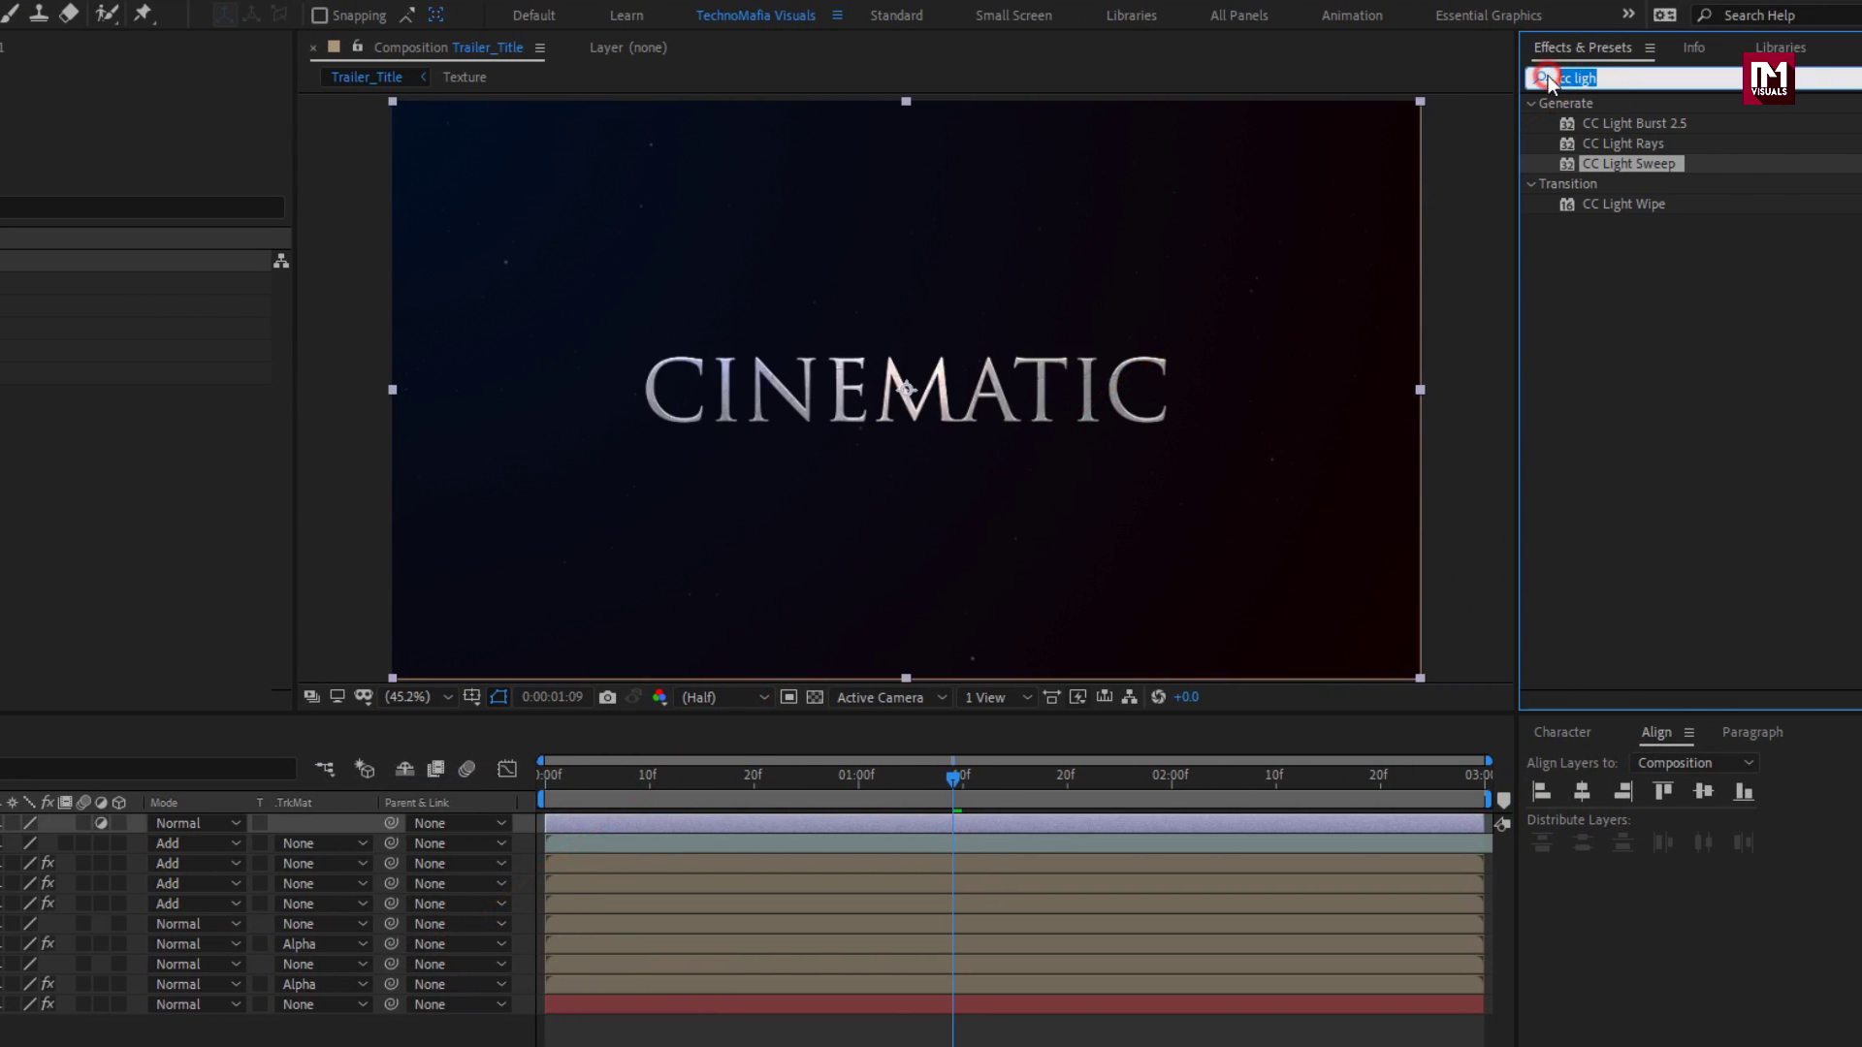
type("curv")
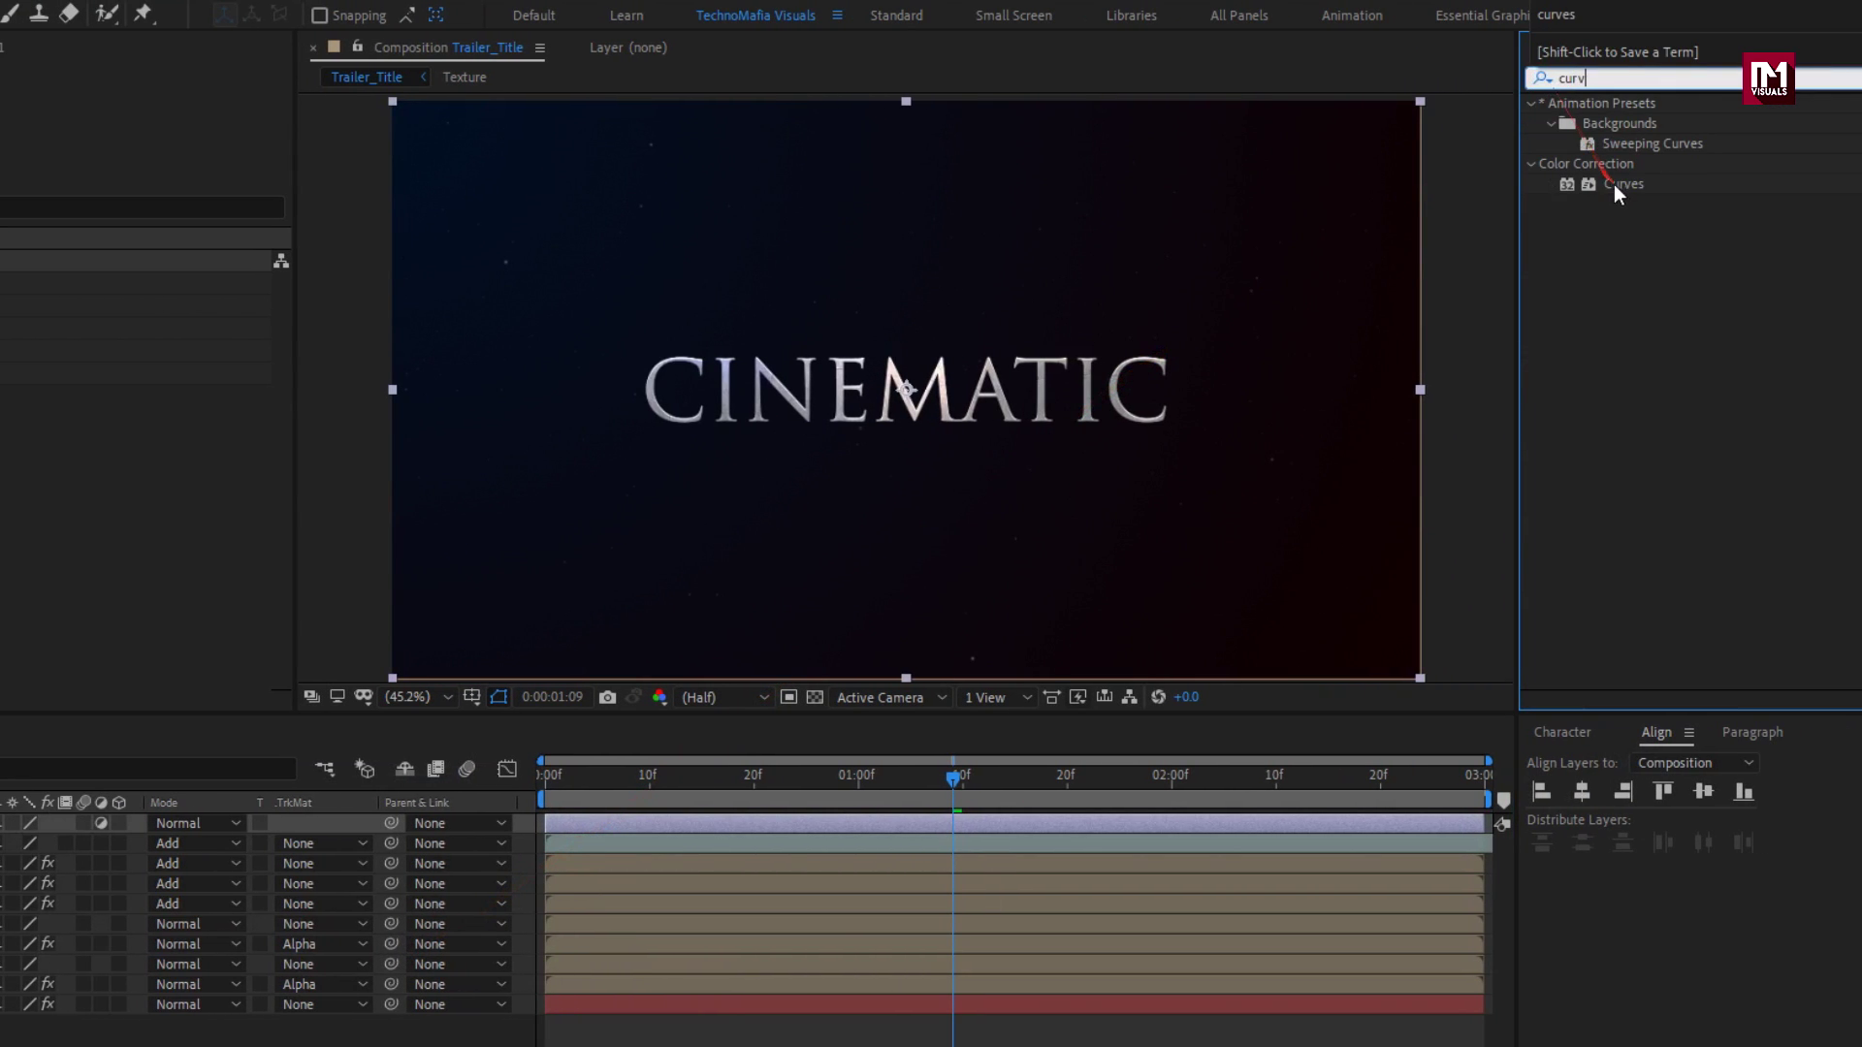
double_click(1620, 186)
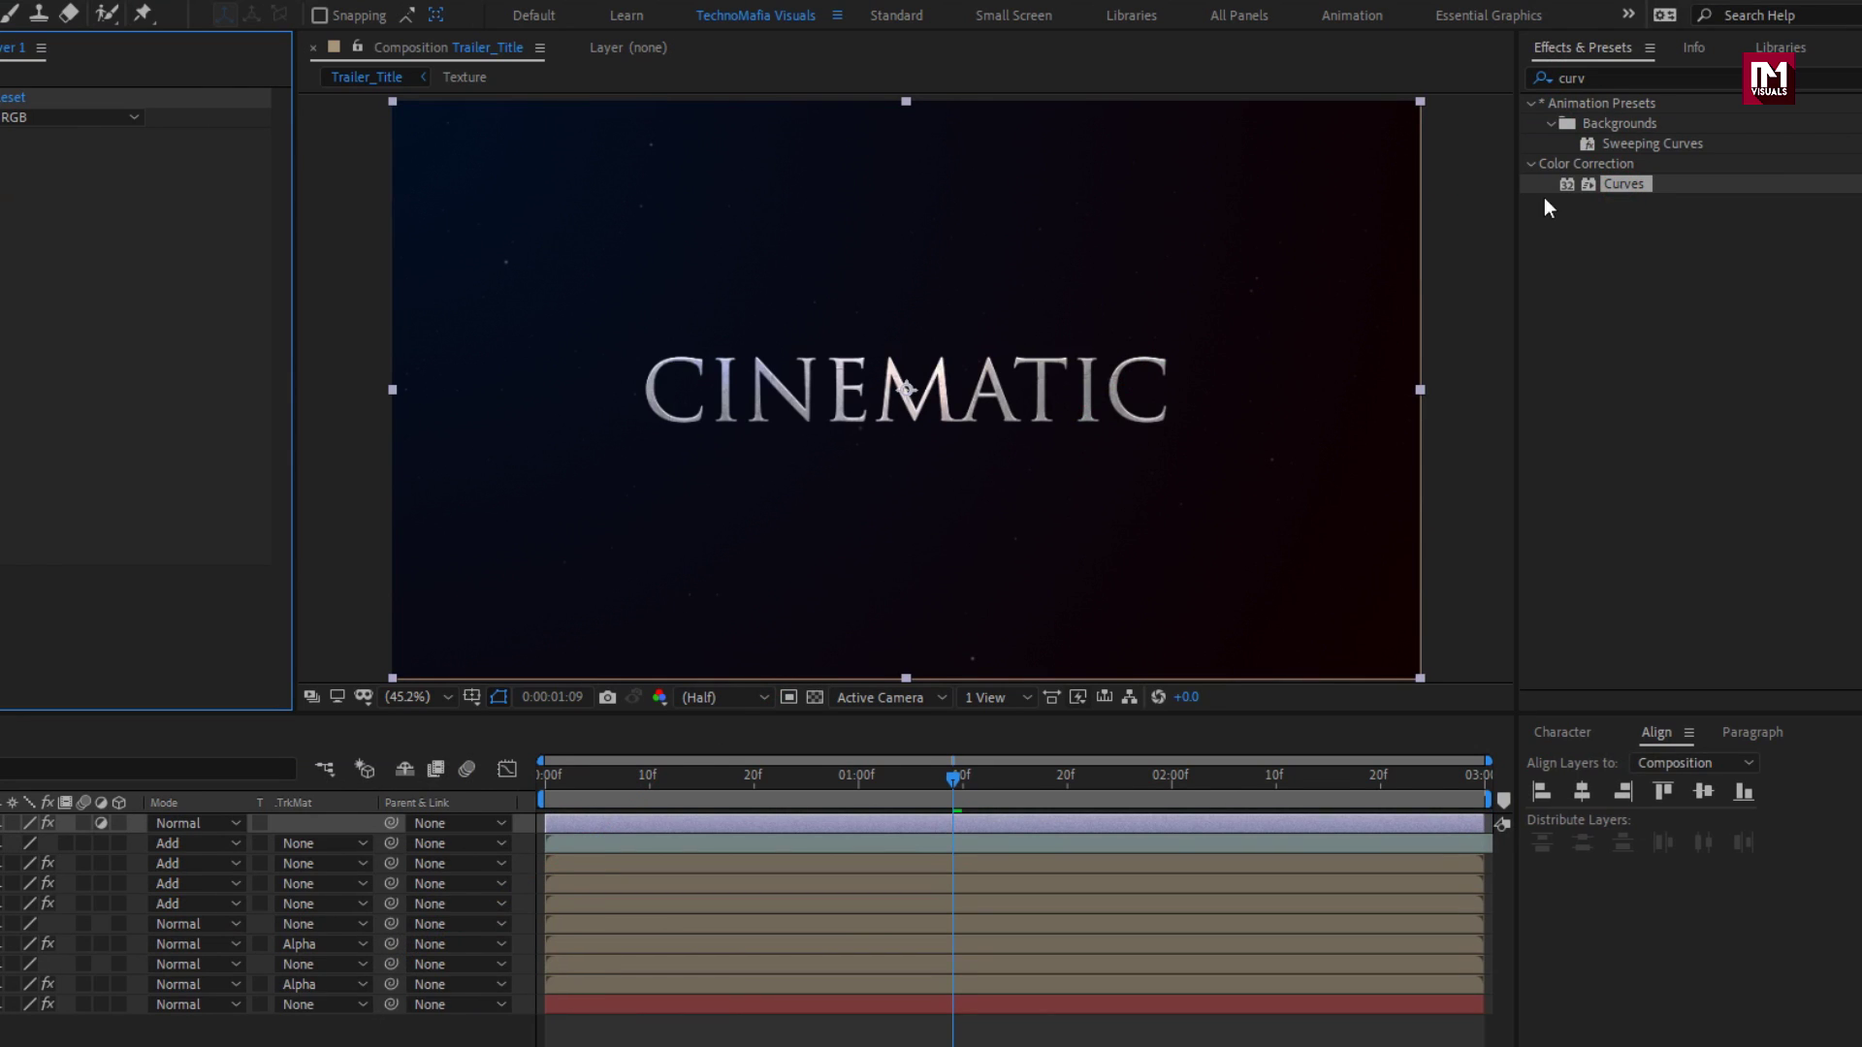
left_click(203, 348)
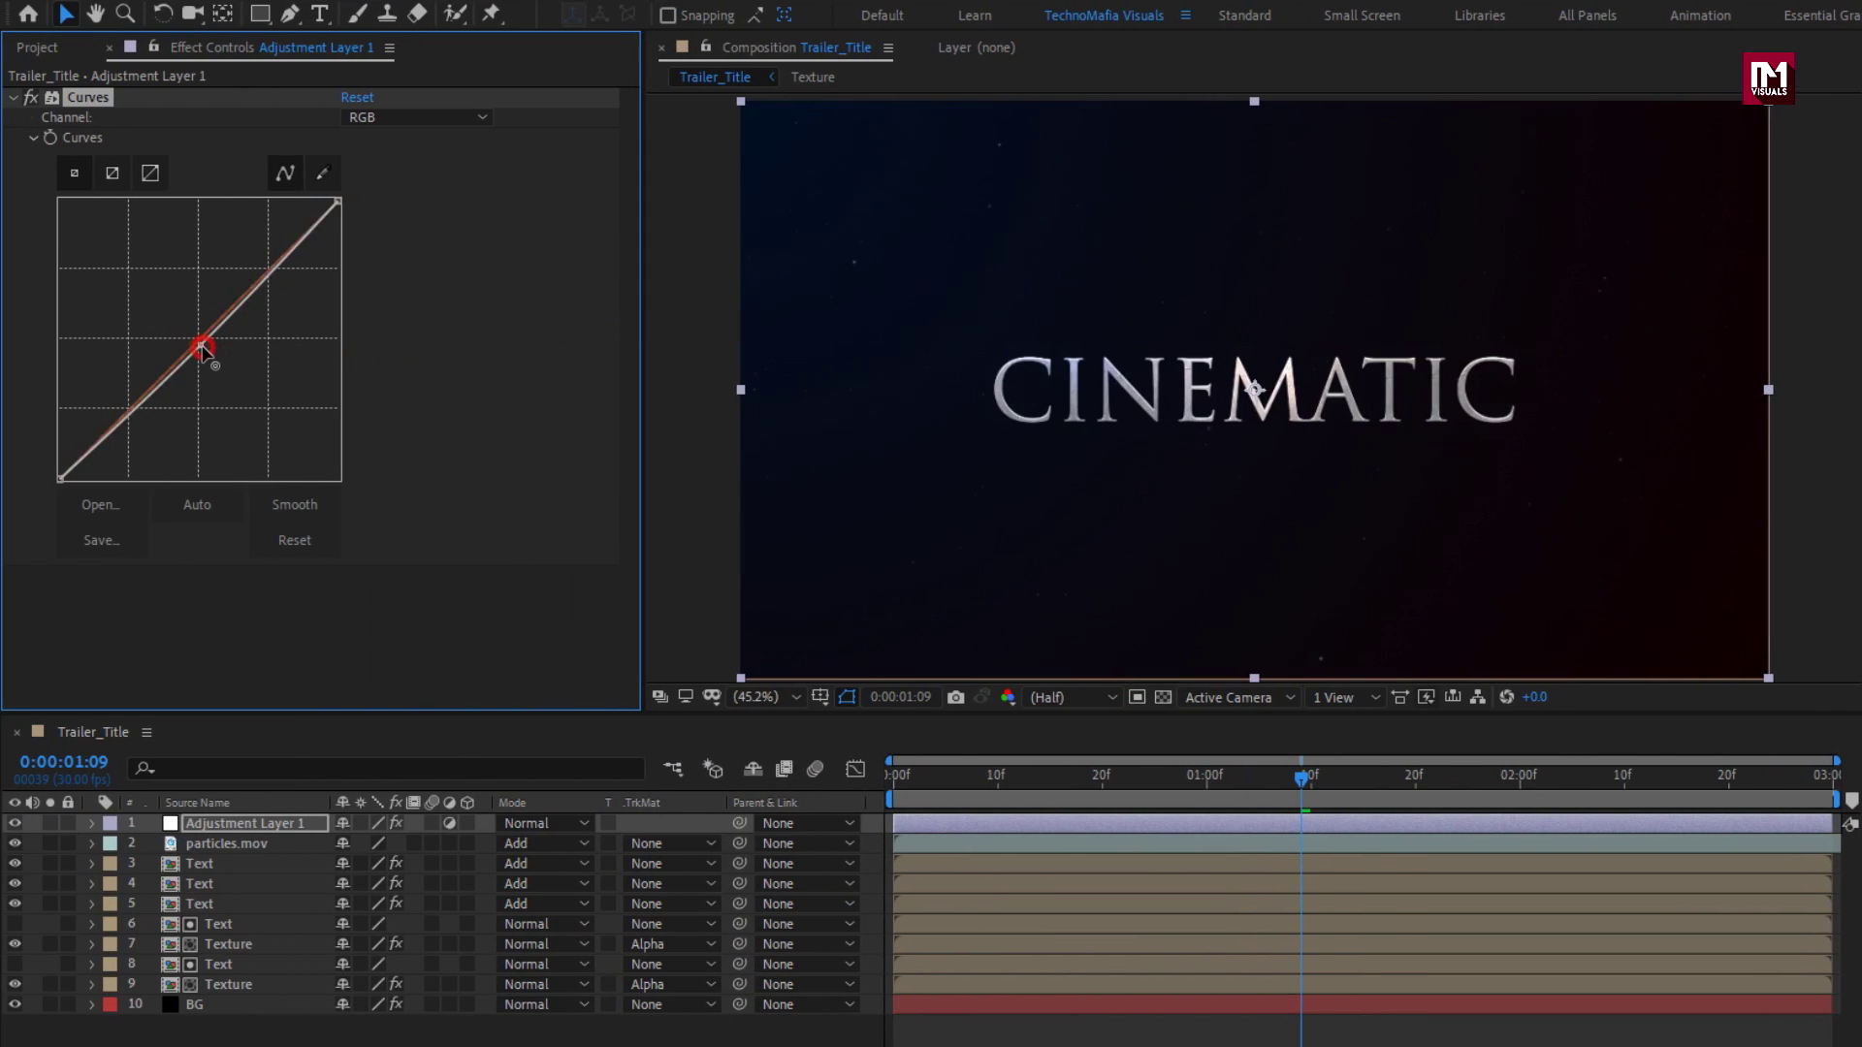
left_click_drag(204, 349, 214, 360)
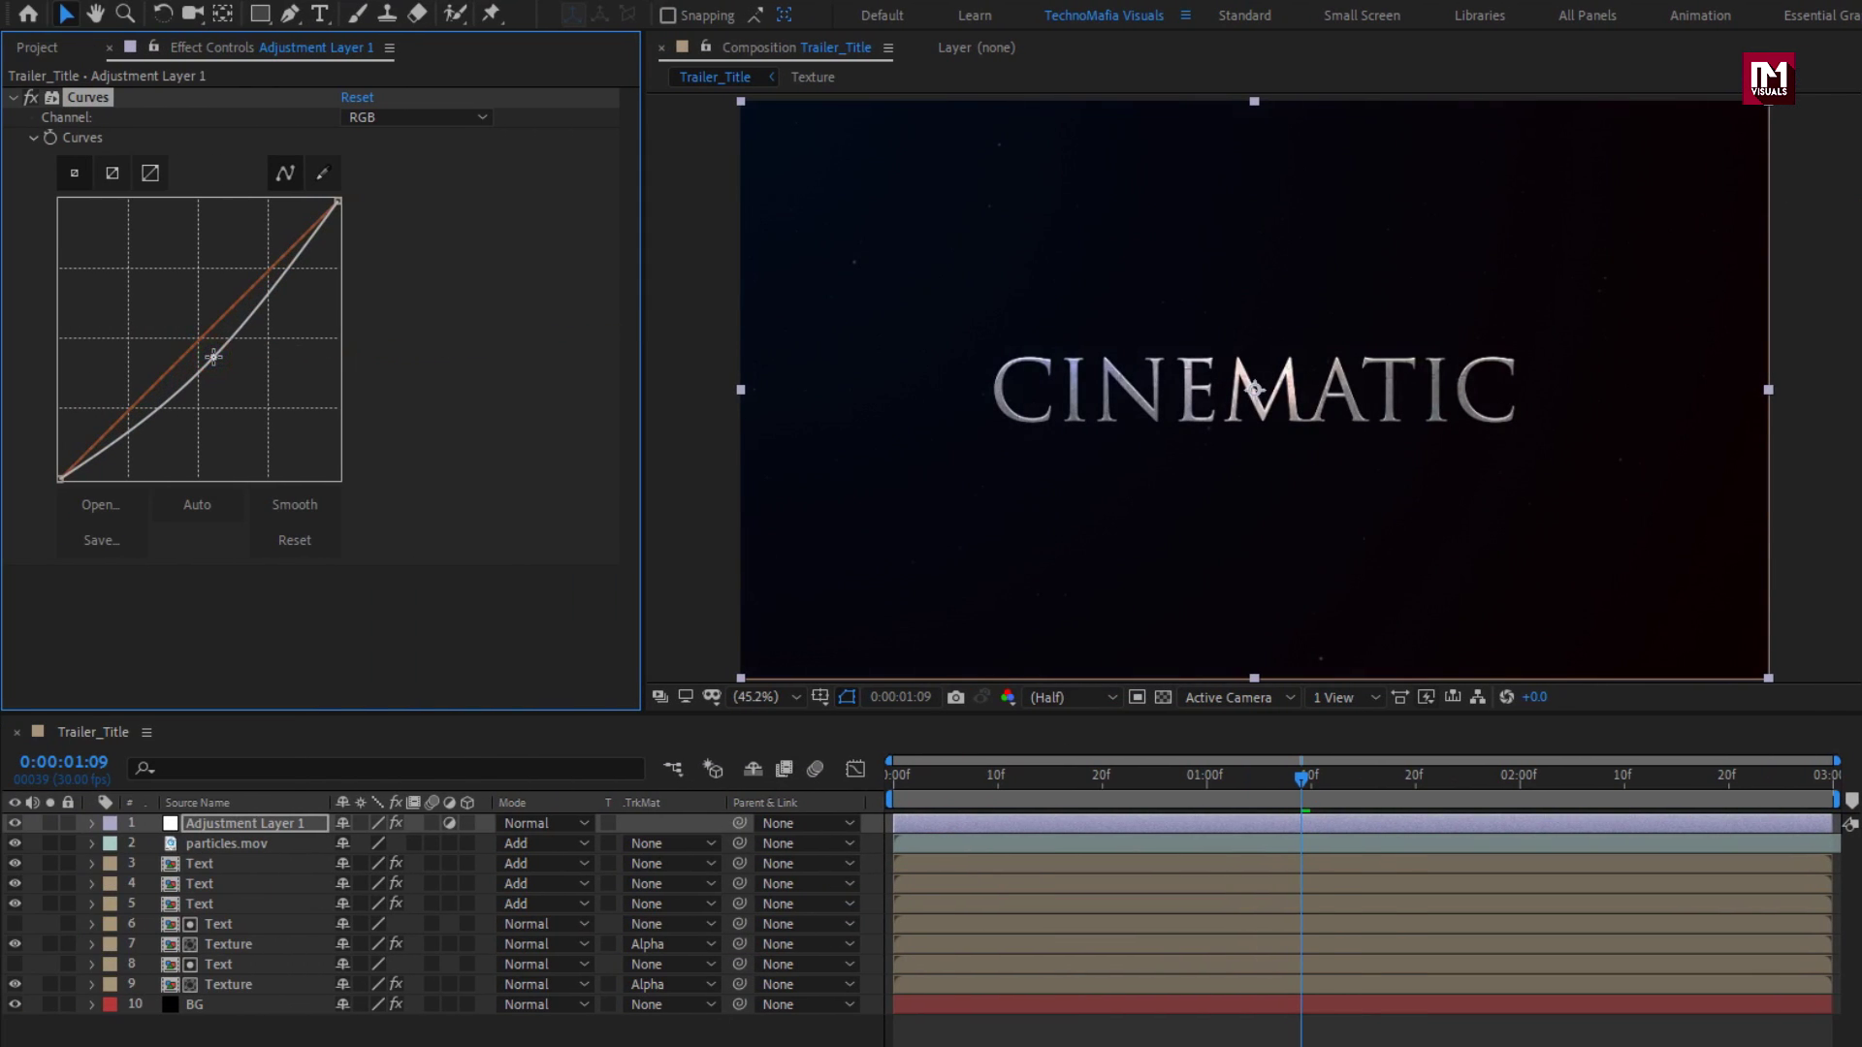
left_click(14, 97)
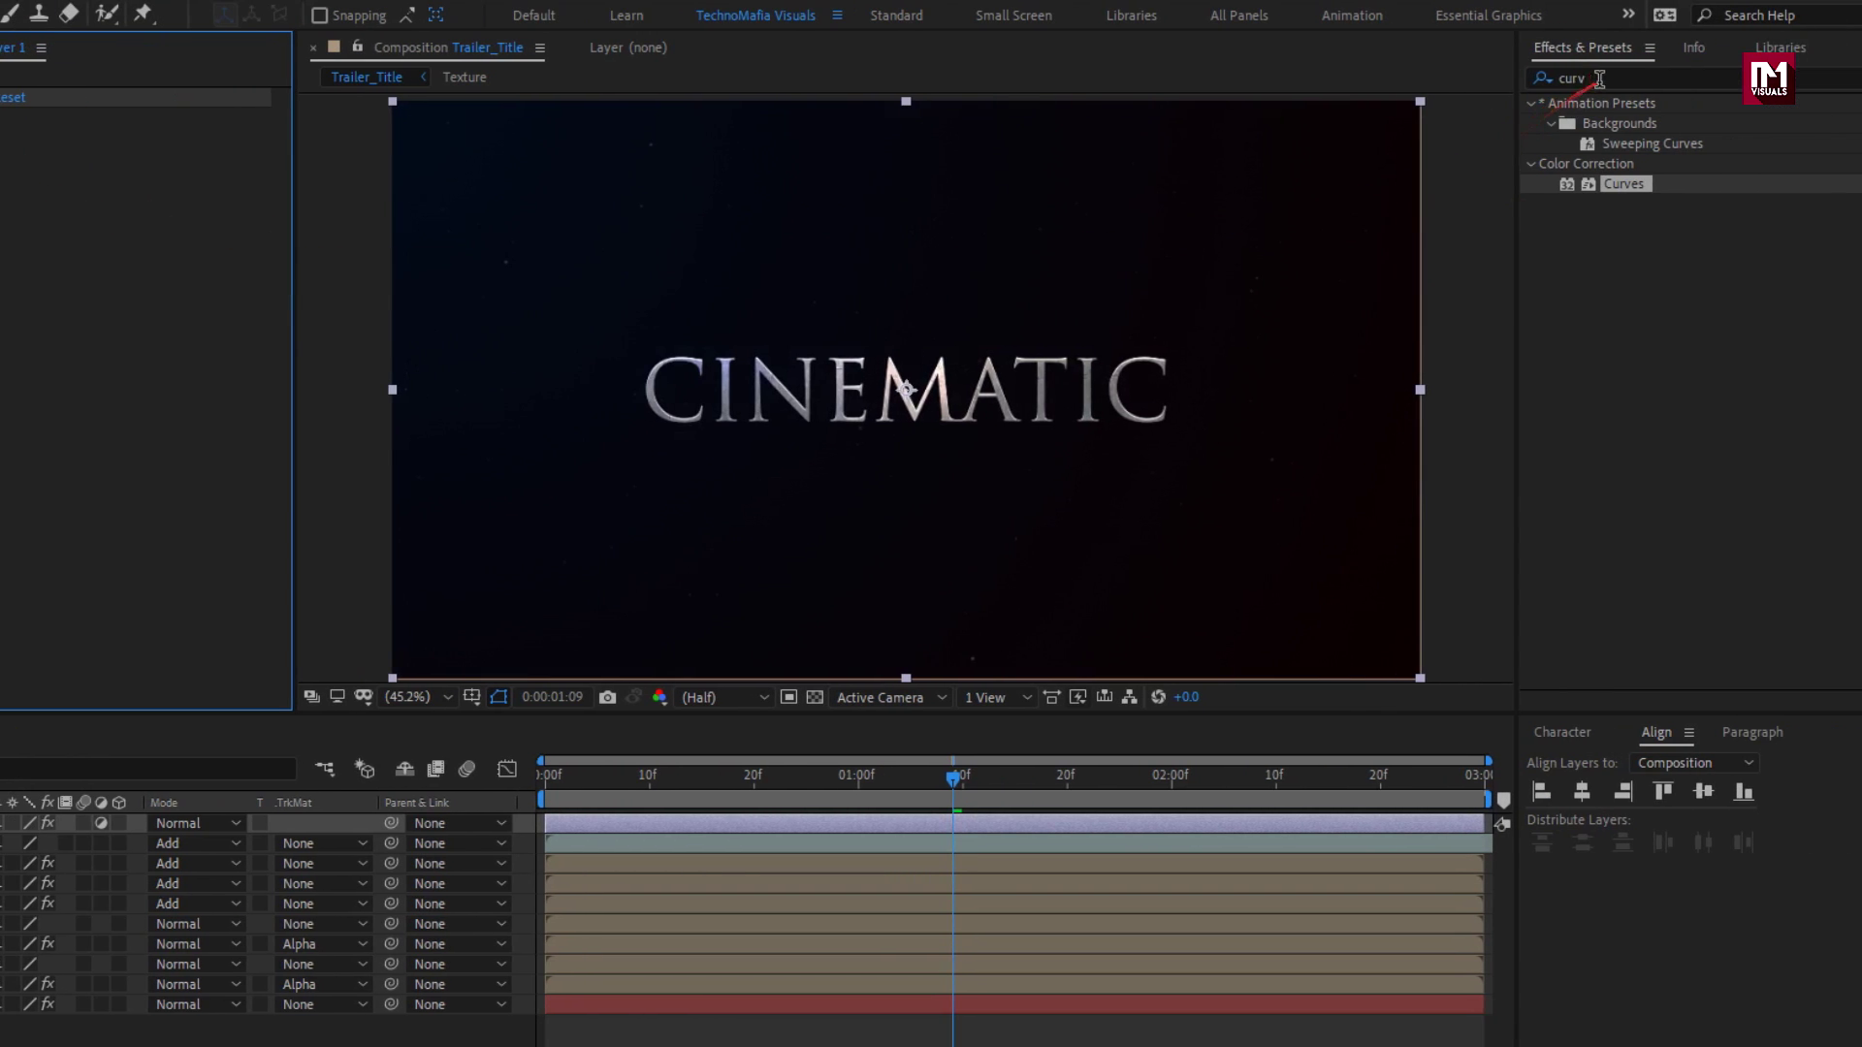
Step: Apply Sharpen to the adjustment layer with Amount 5
double_click(1599, 78)
type("sharp")
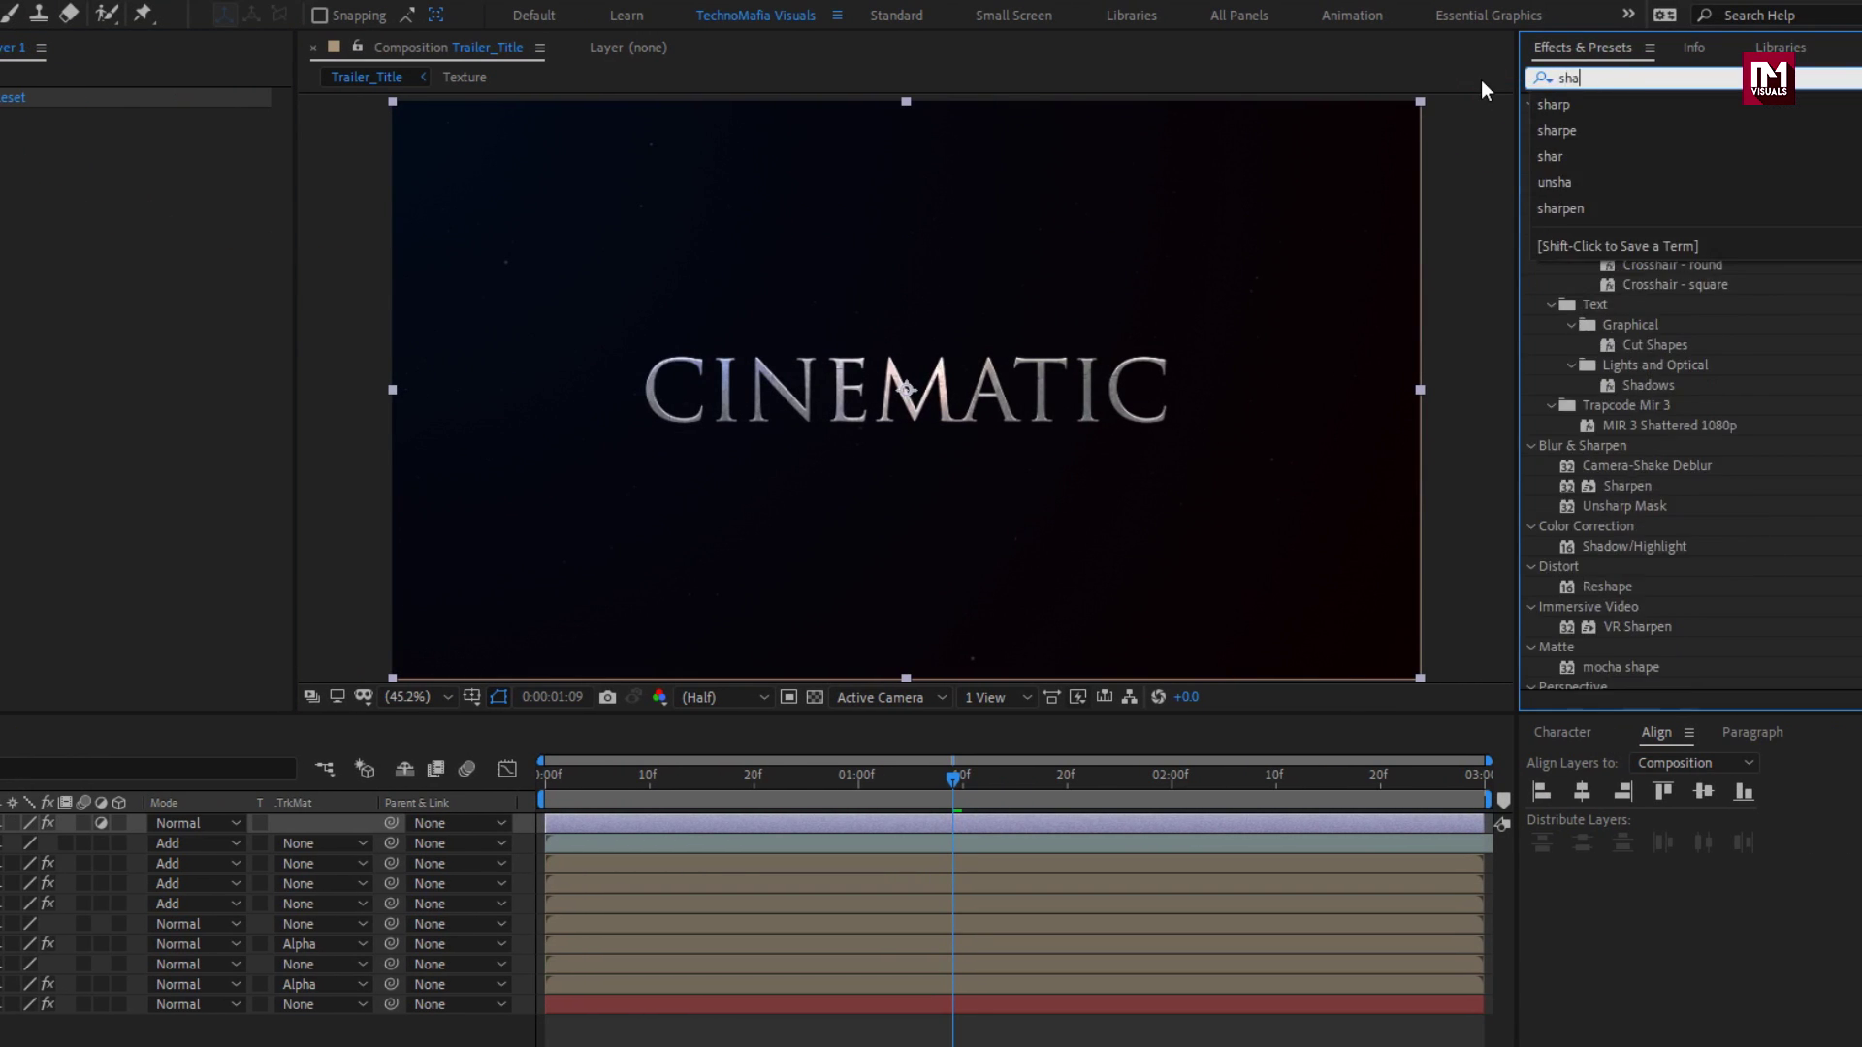
left_click(1637, 123)
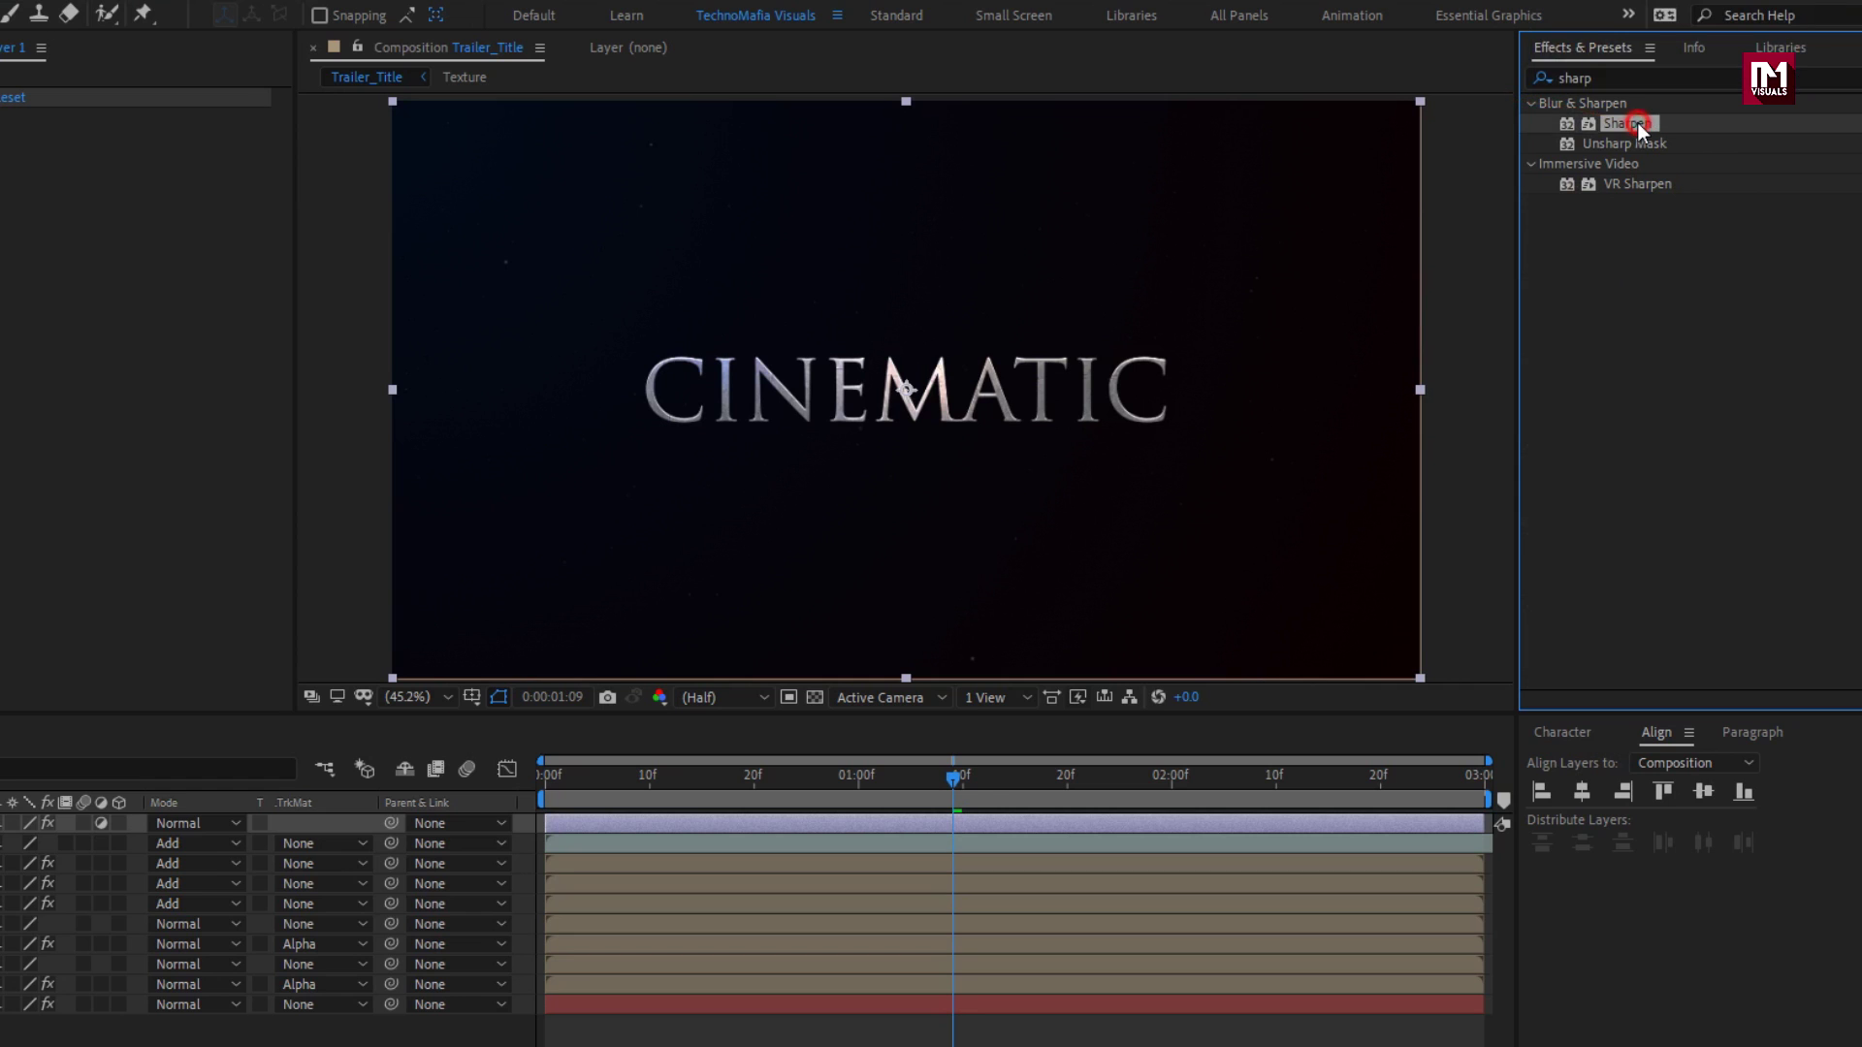
double_click(1637, 123)
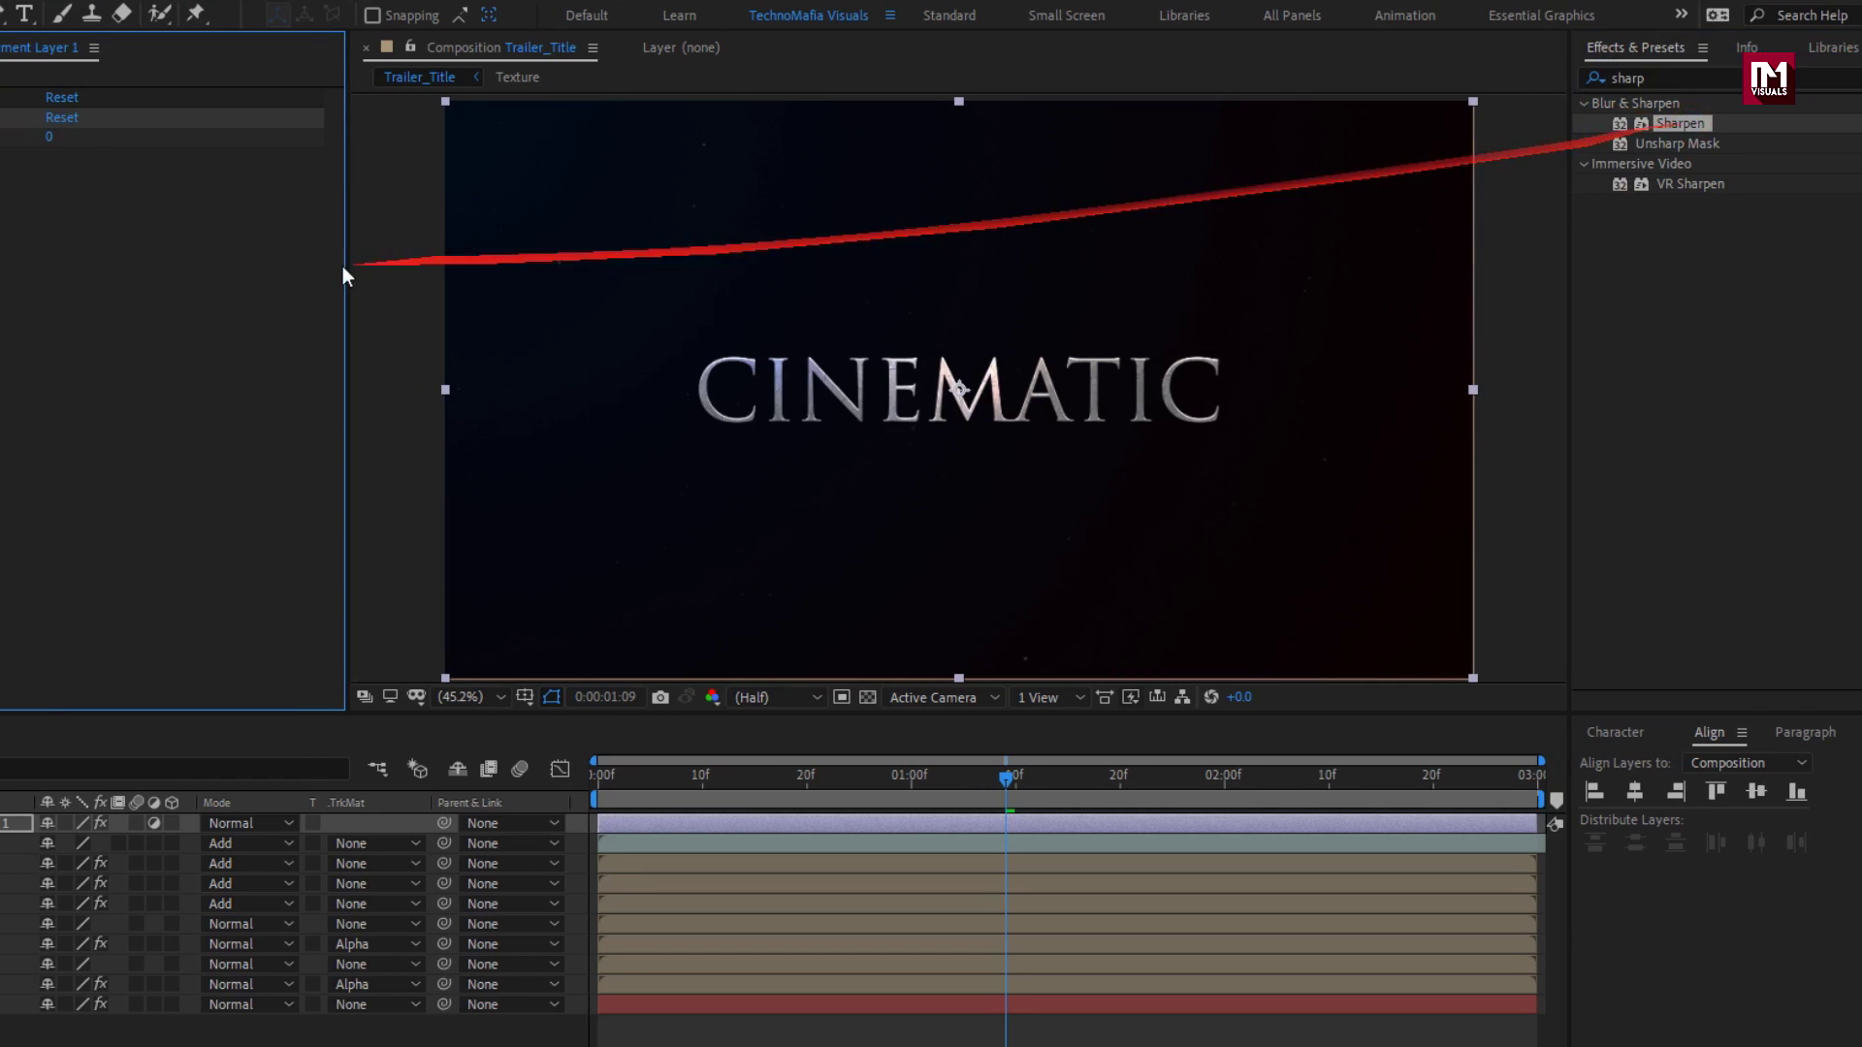
left_click(294, 137)
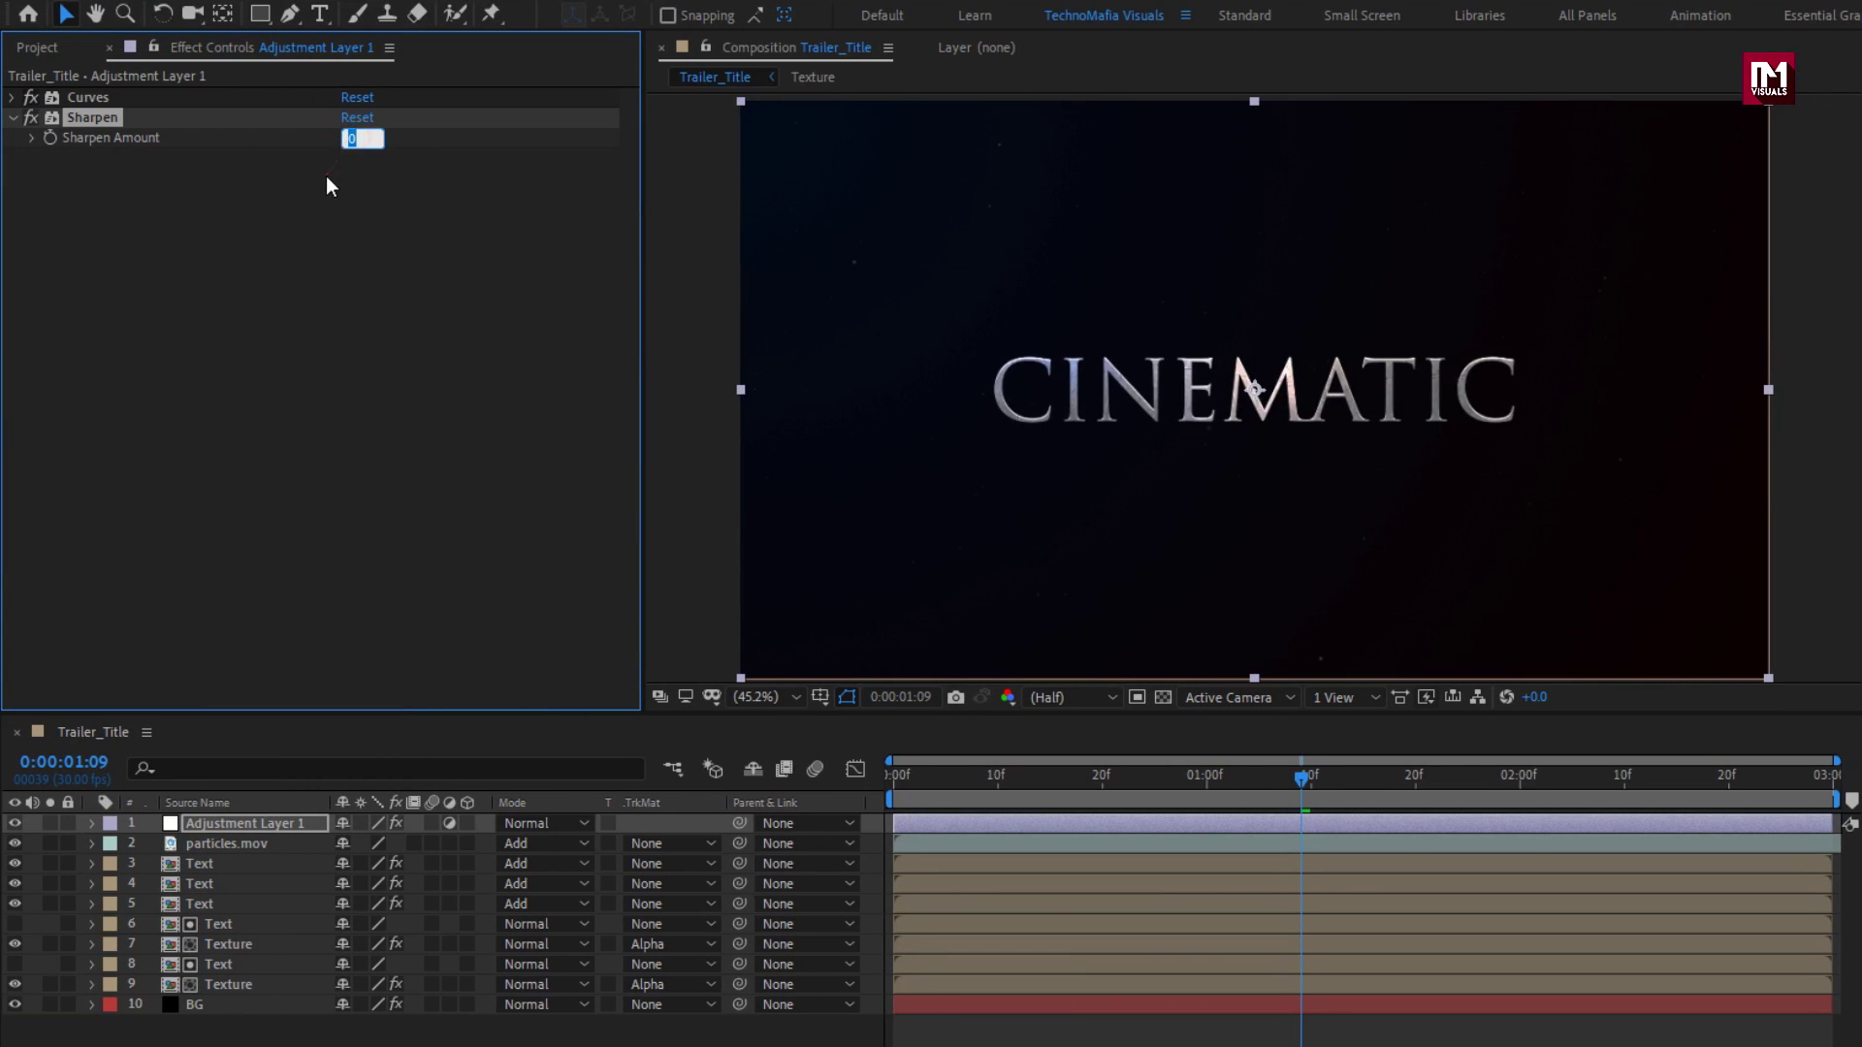
type("5")
key("Return")
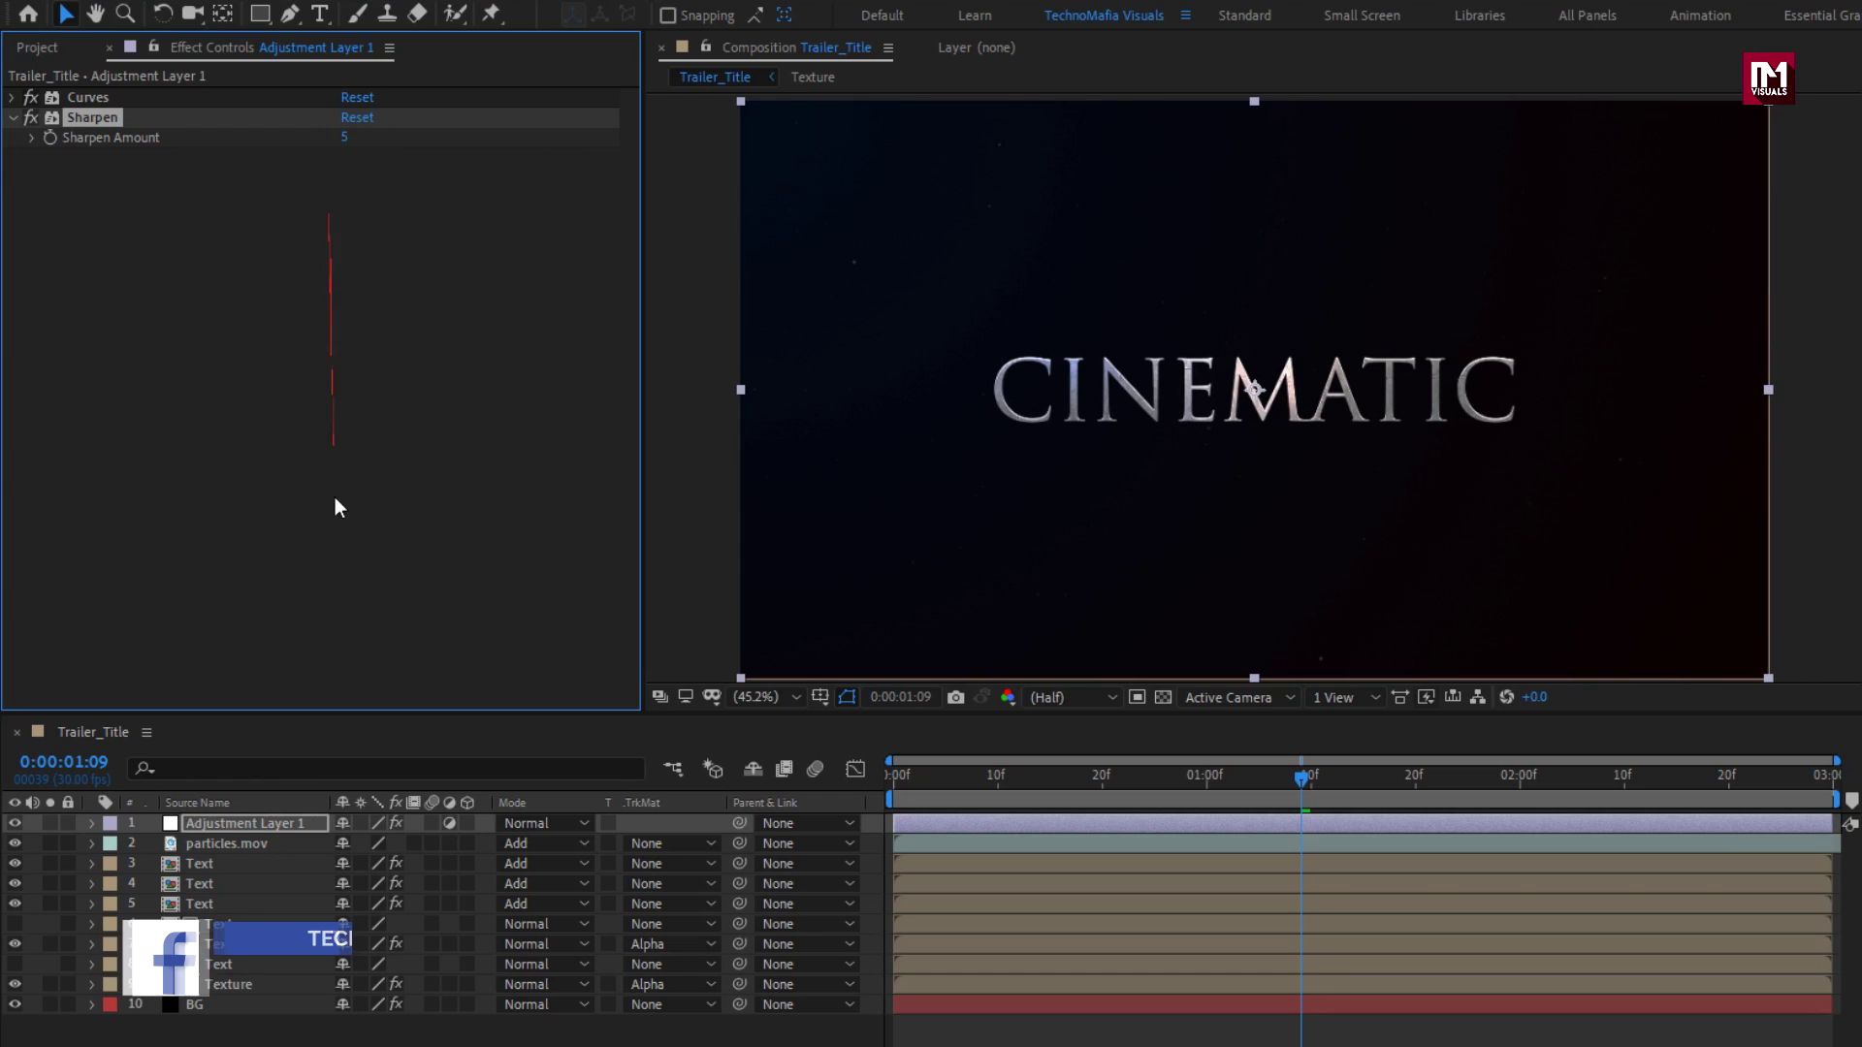
right_click(403, 1018)
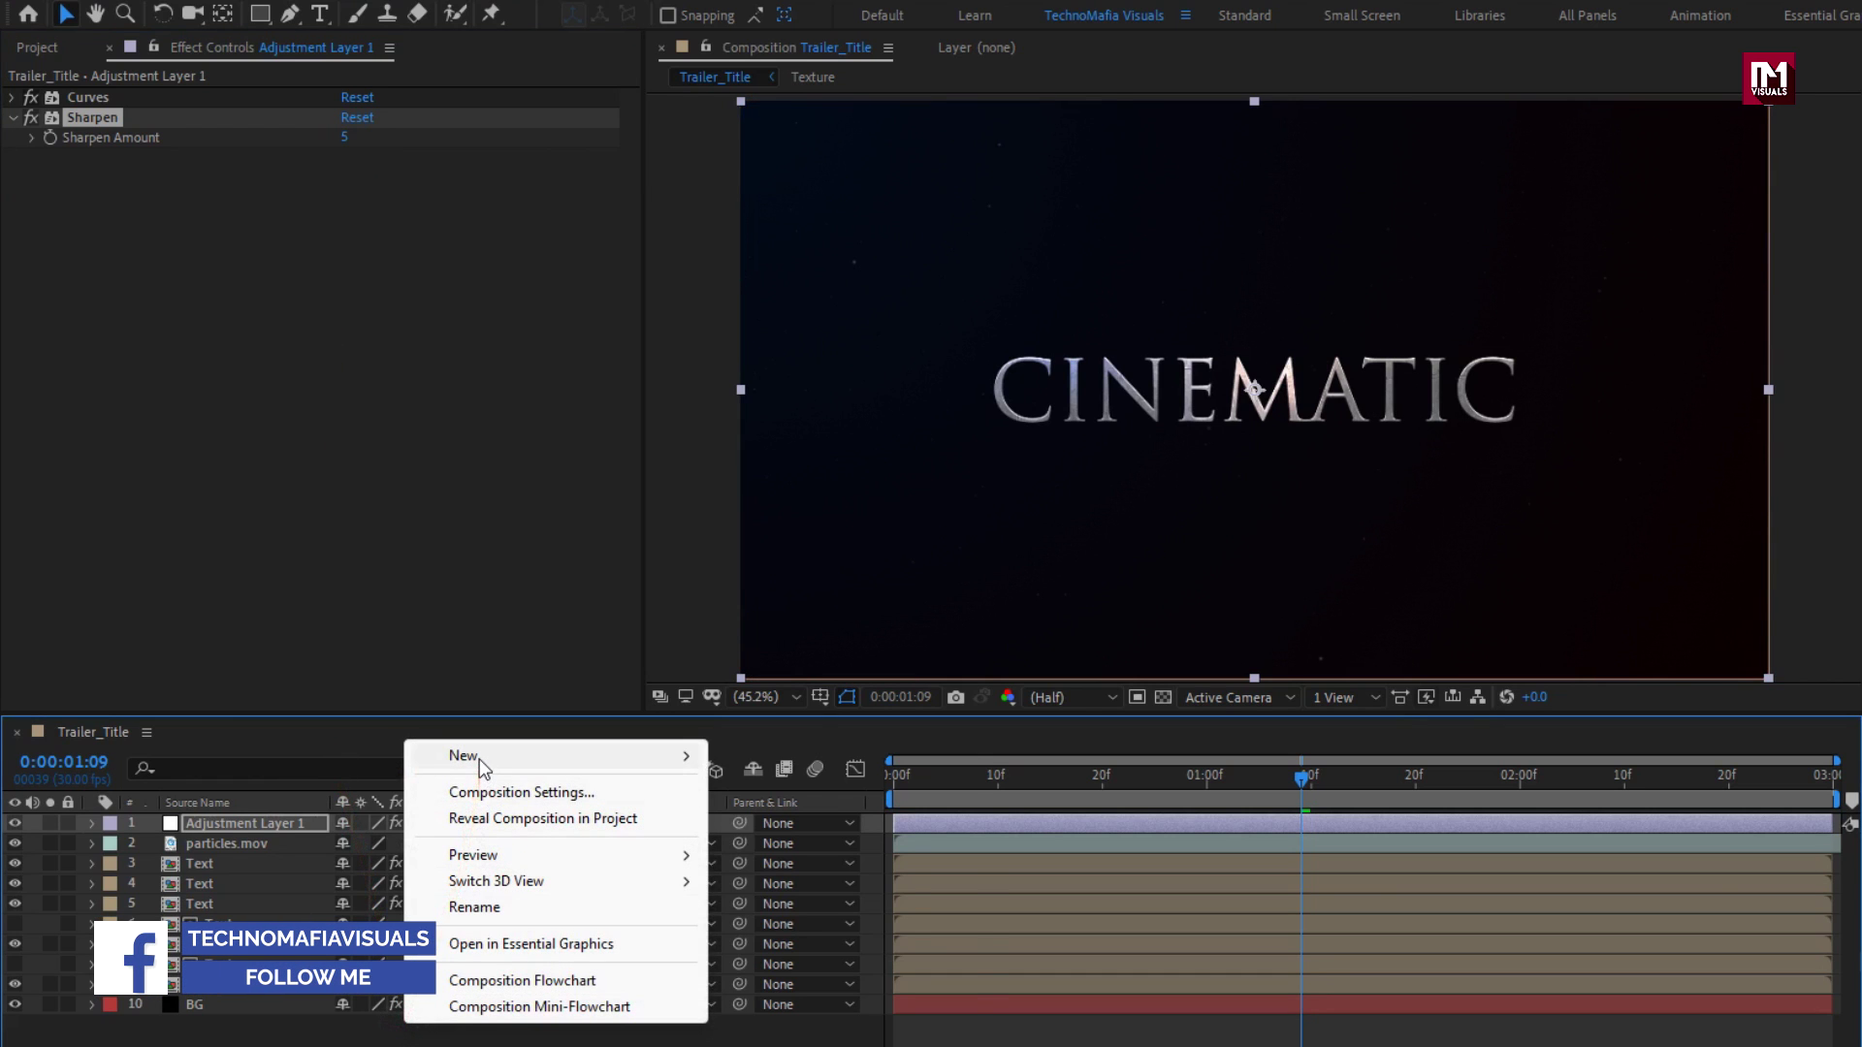
Step: Add a second adjustment layer with Tint at 50% amount
mouse_move(482, 766)
left_click(812, 943)
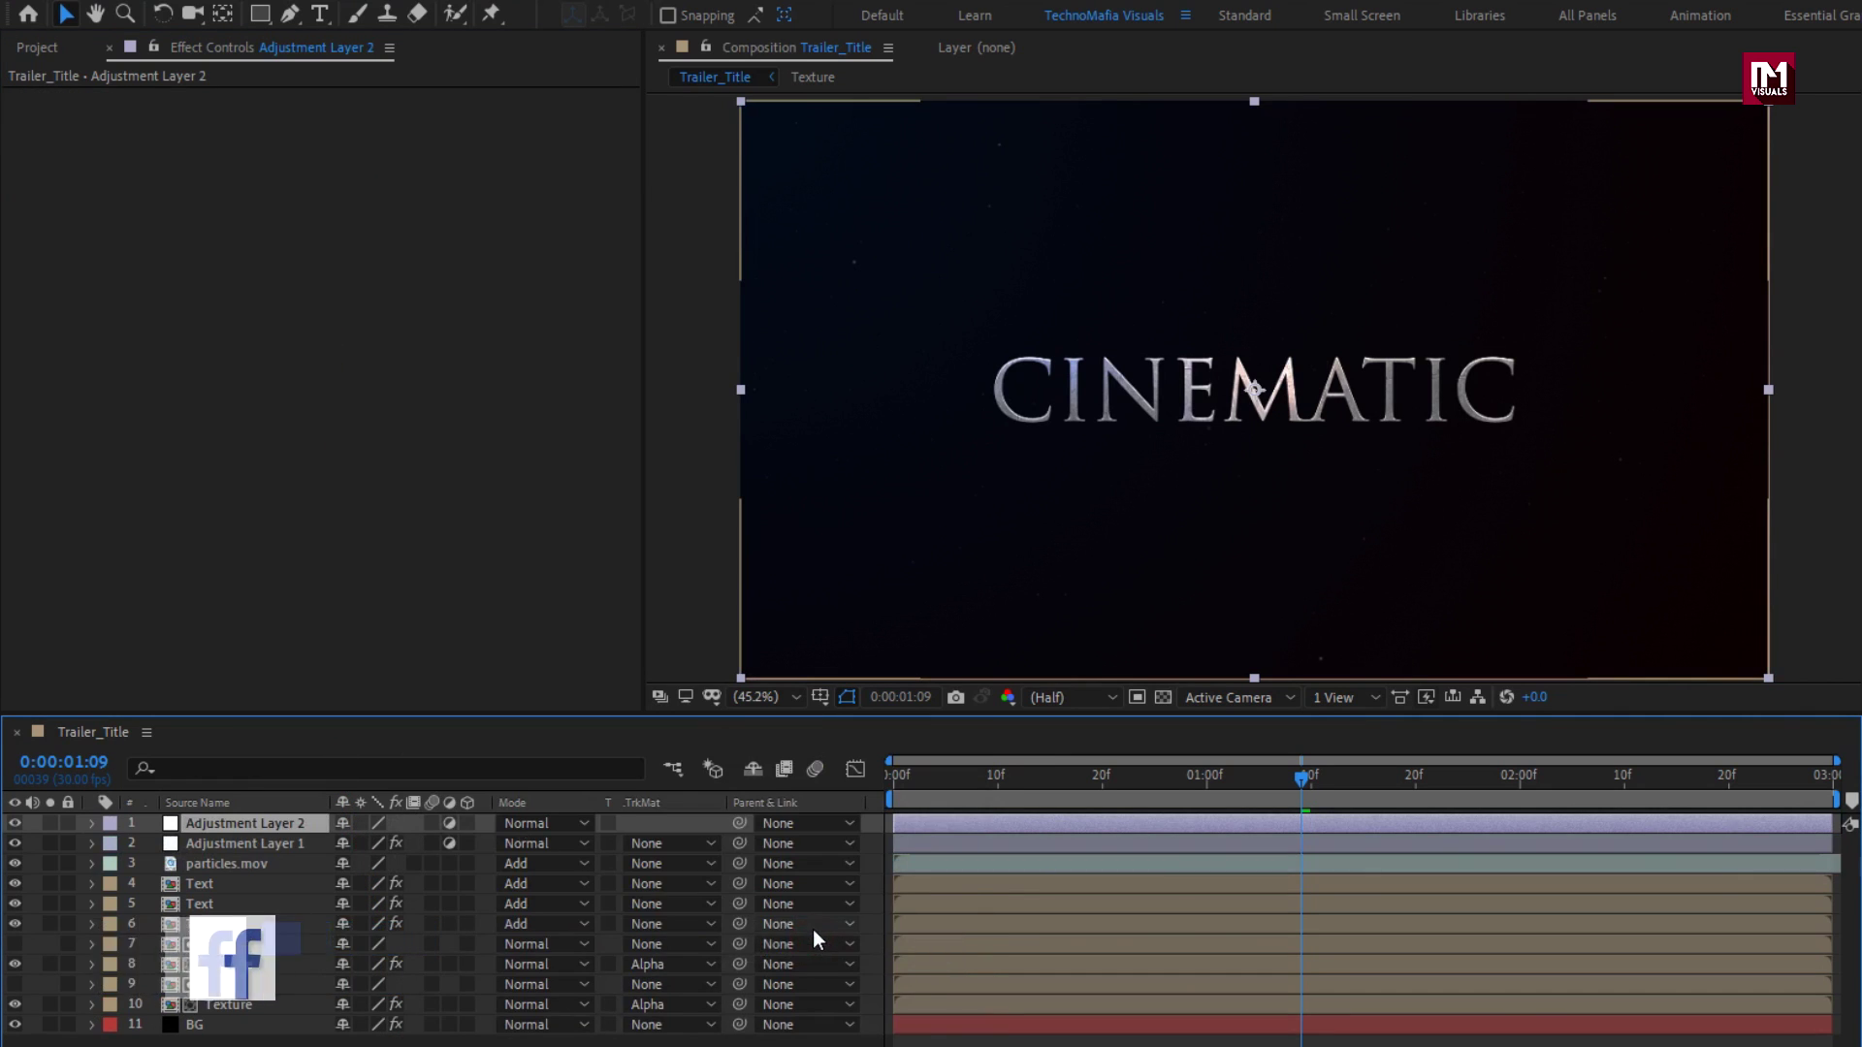
left_click(1540, 78)
type("tint")
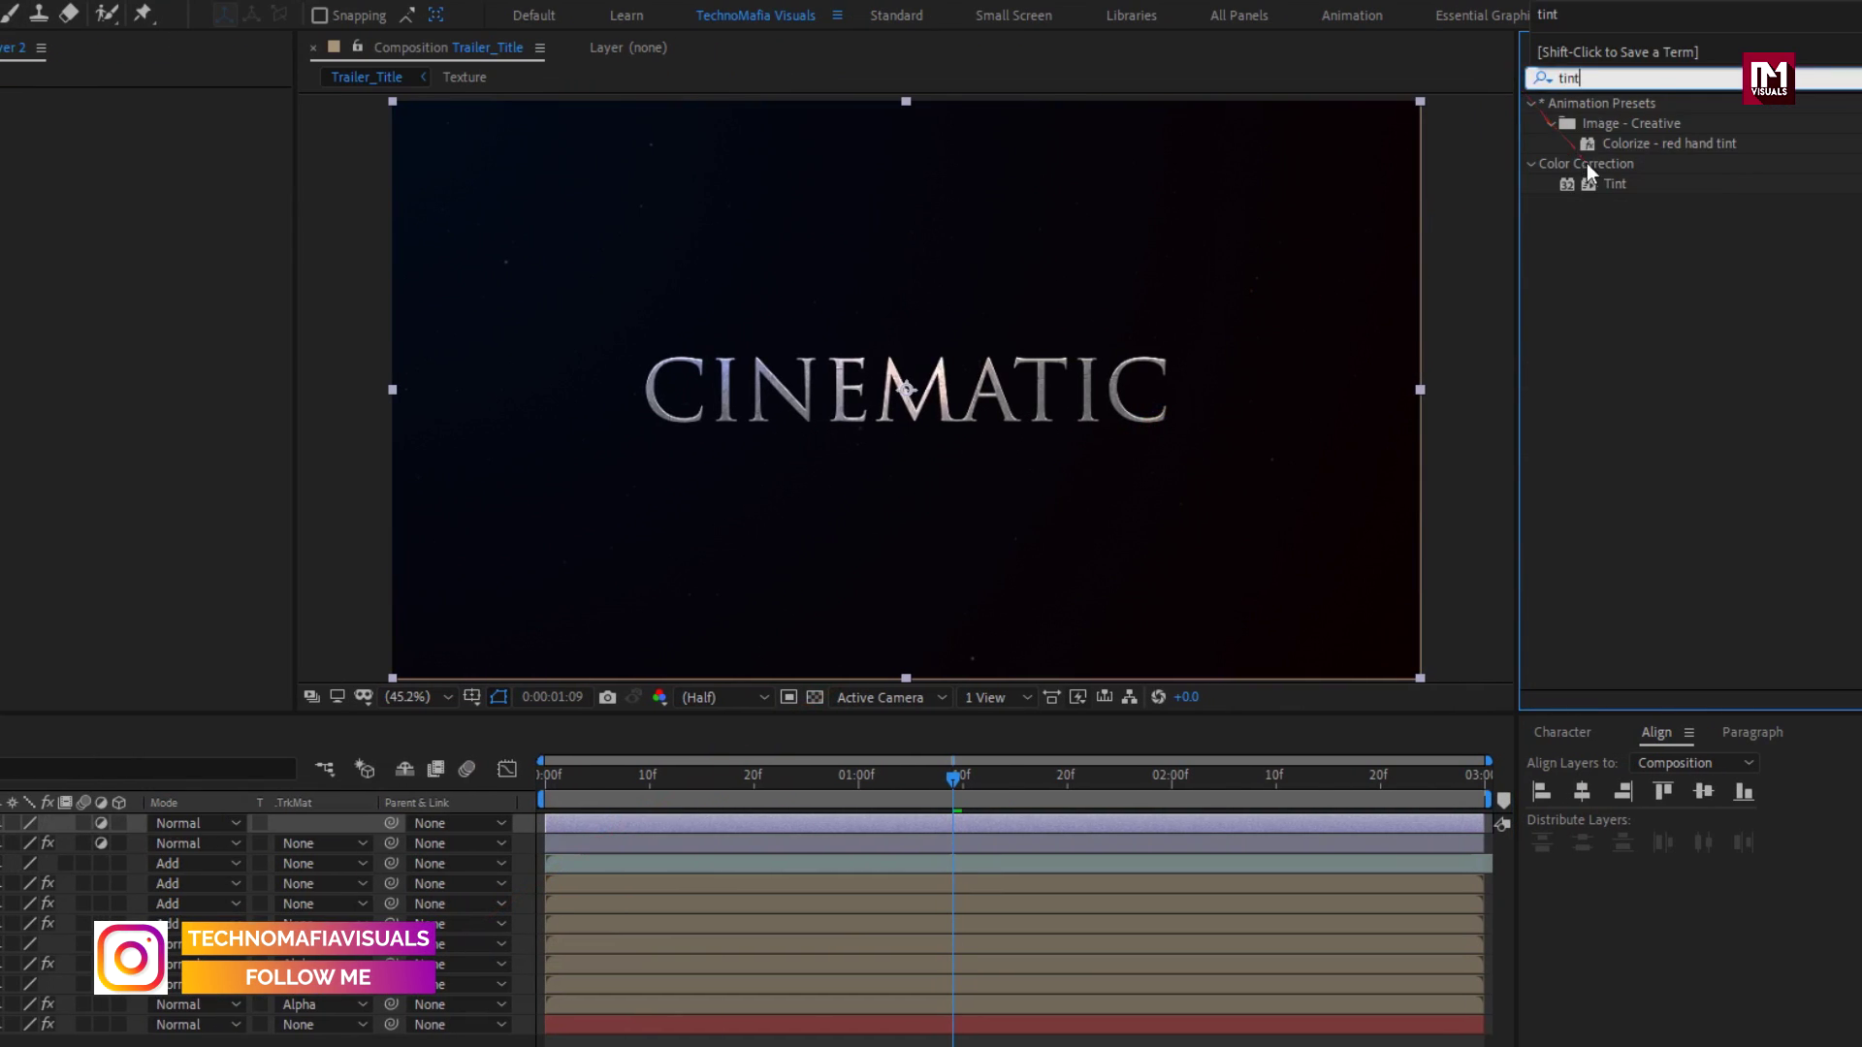
double_click(1614, 184)
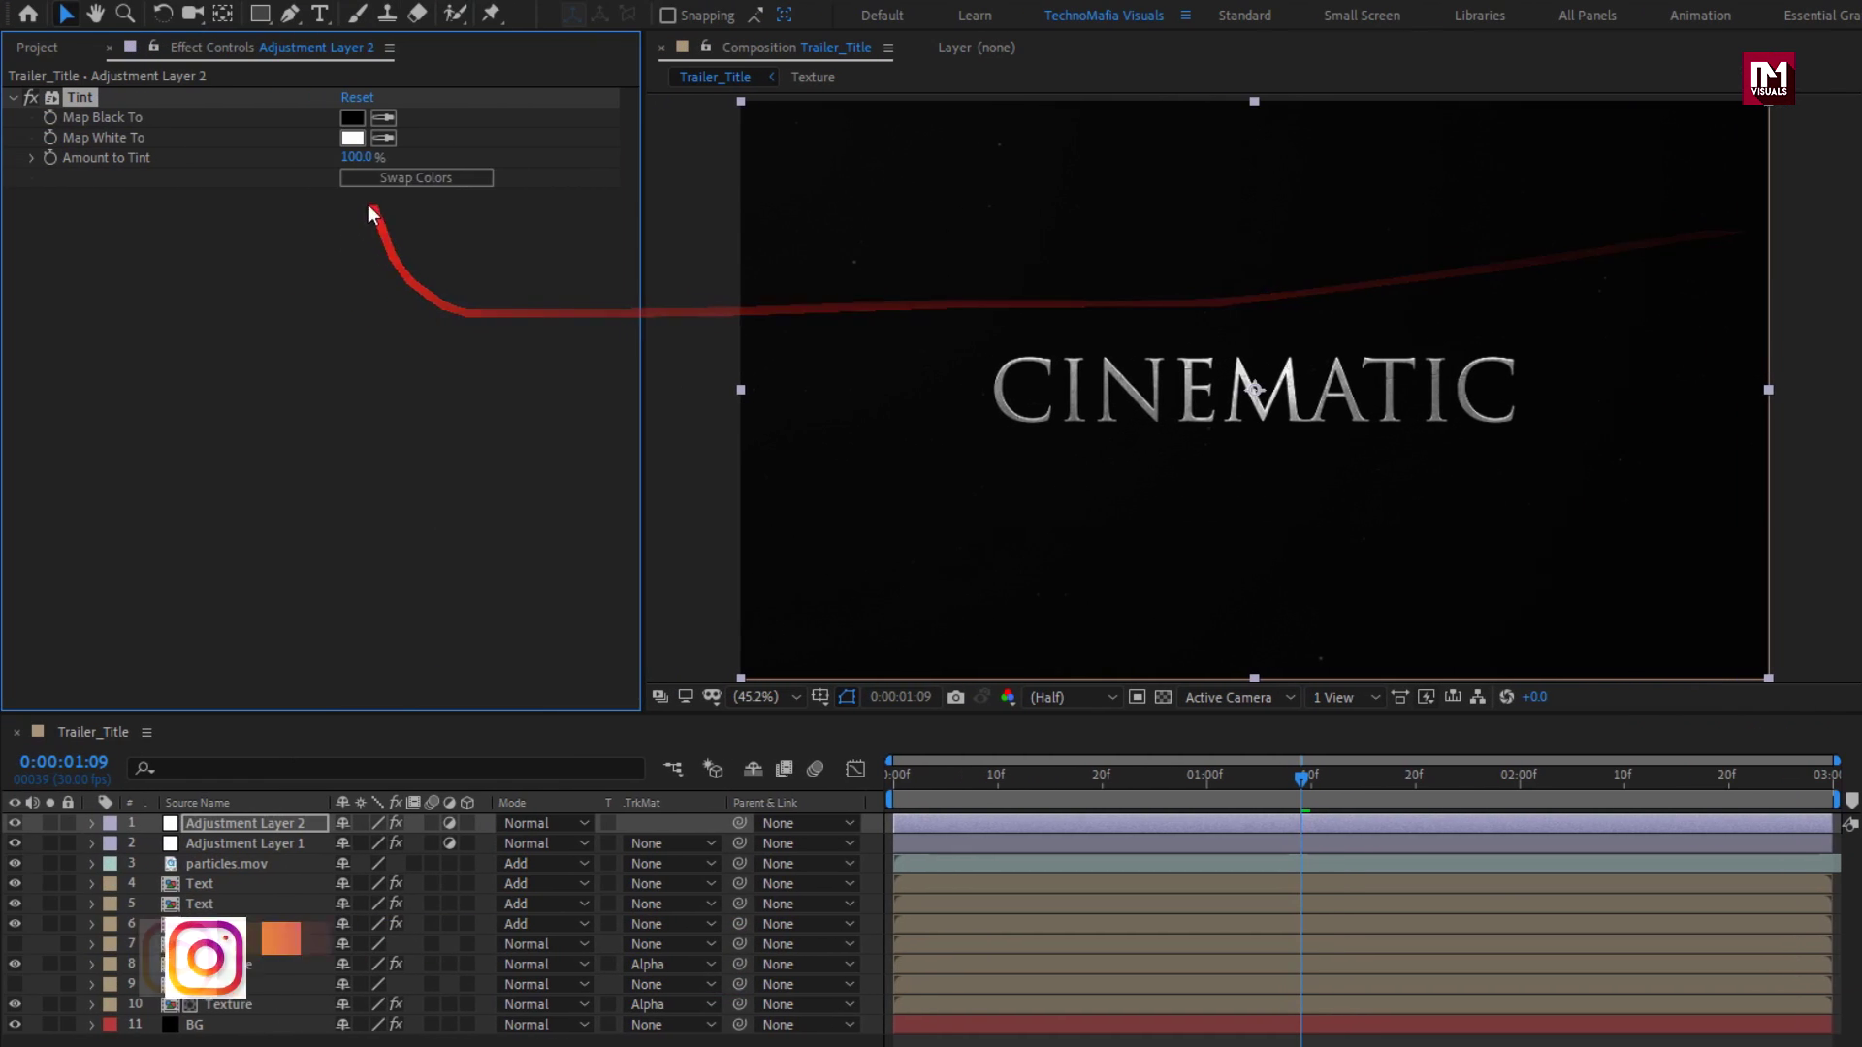
type("50")
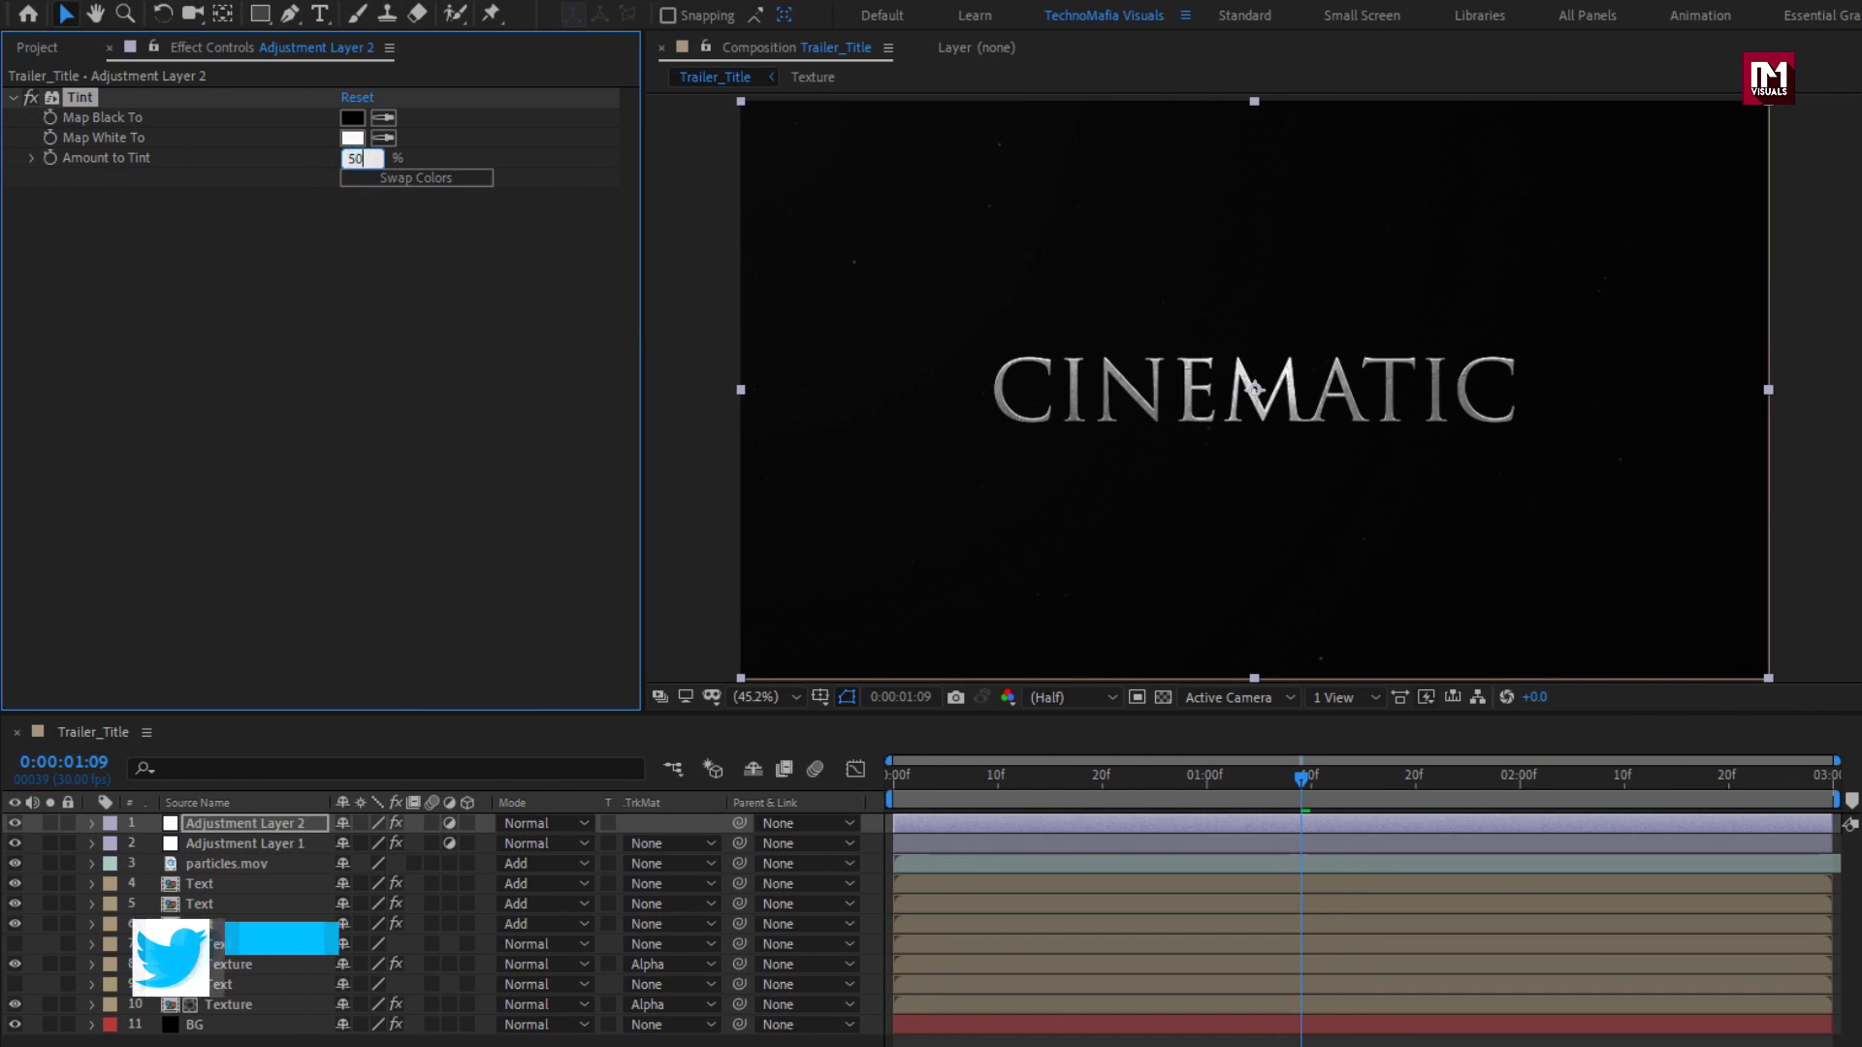
key("Return")
Step: Map Tint's black to a very dark navy blue
left_click(351, 117)
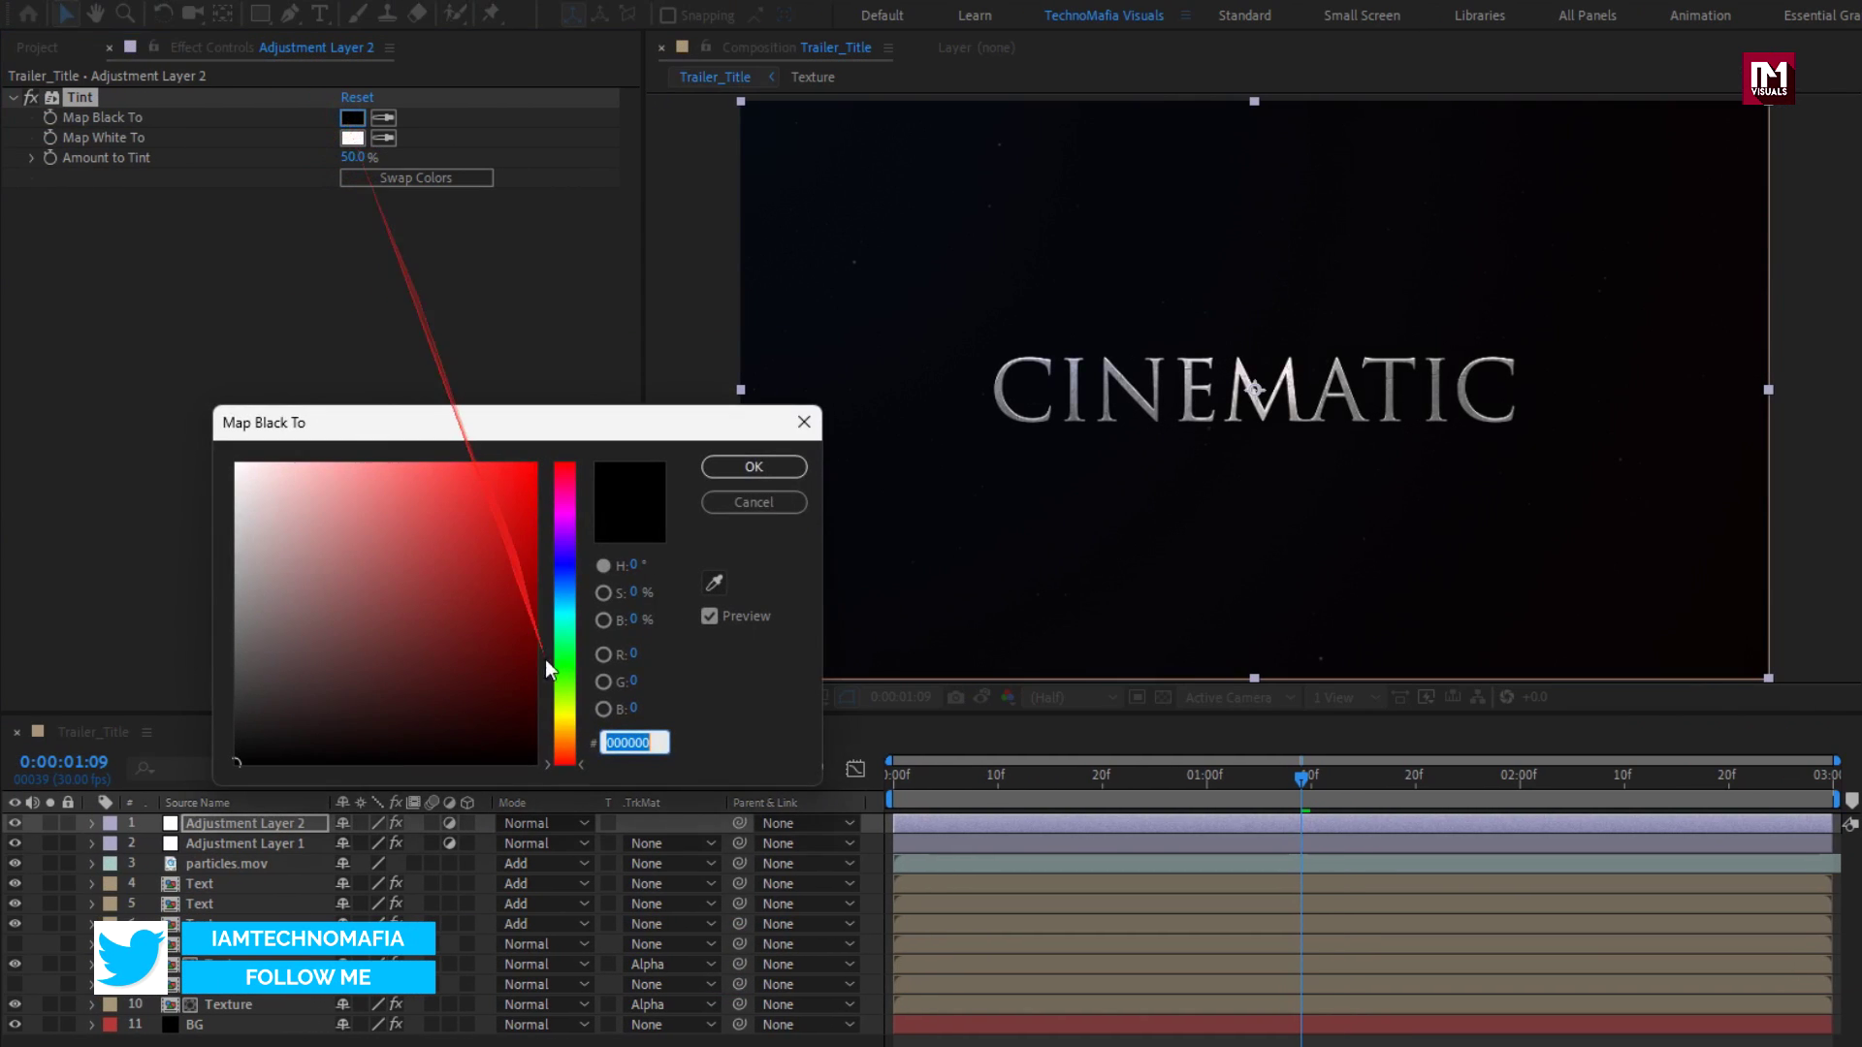
left_click_drag(562, 611, 562, 572)
left_click_drag(532, 678, 539, 730)
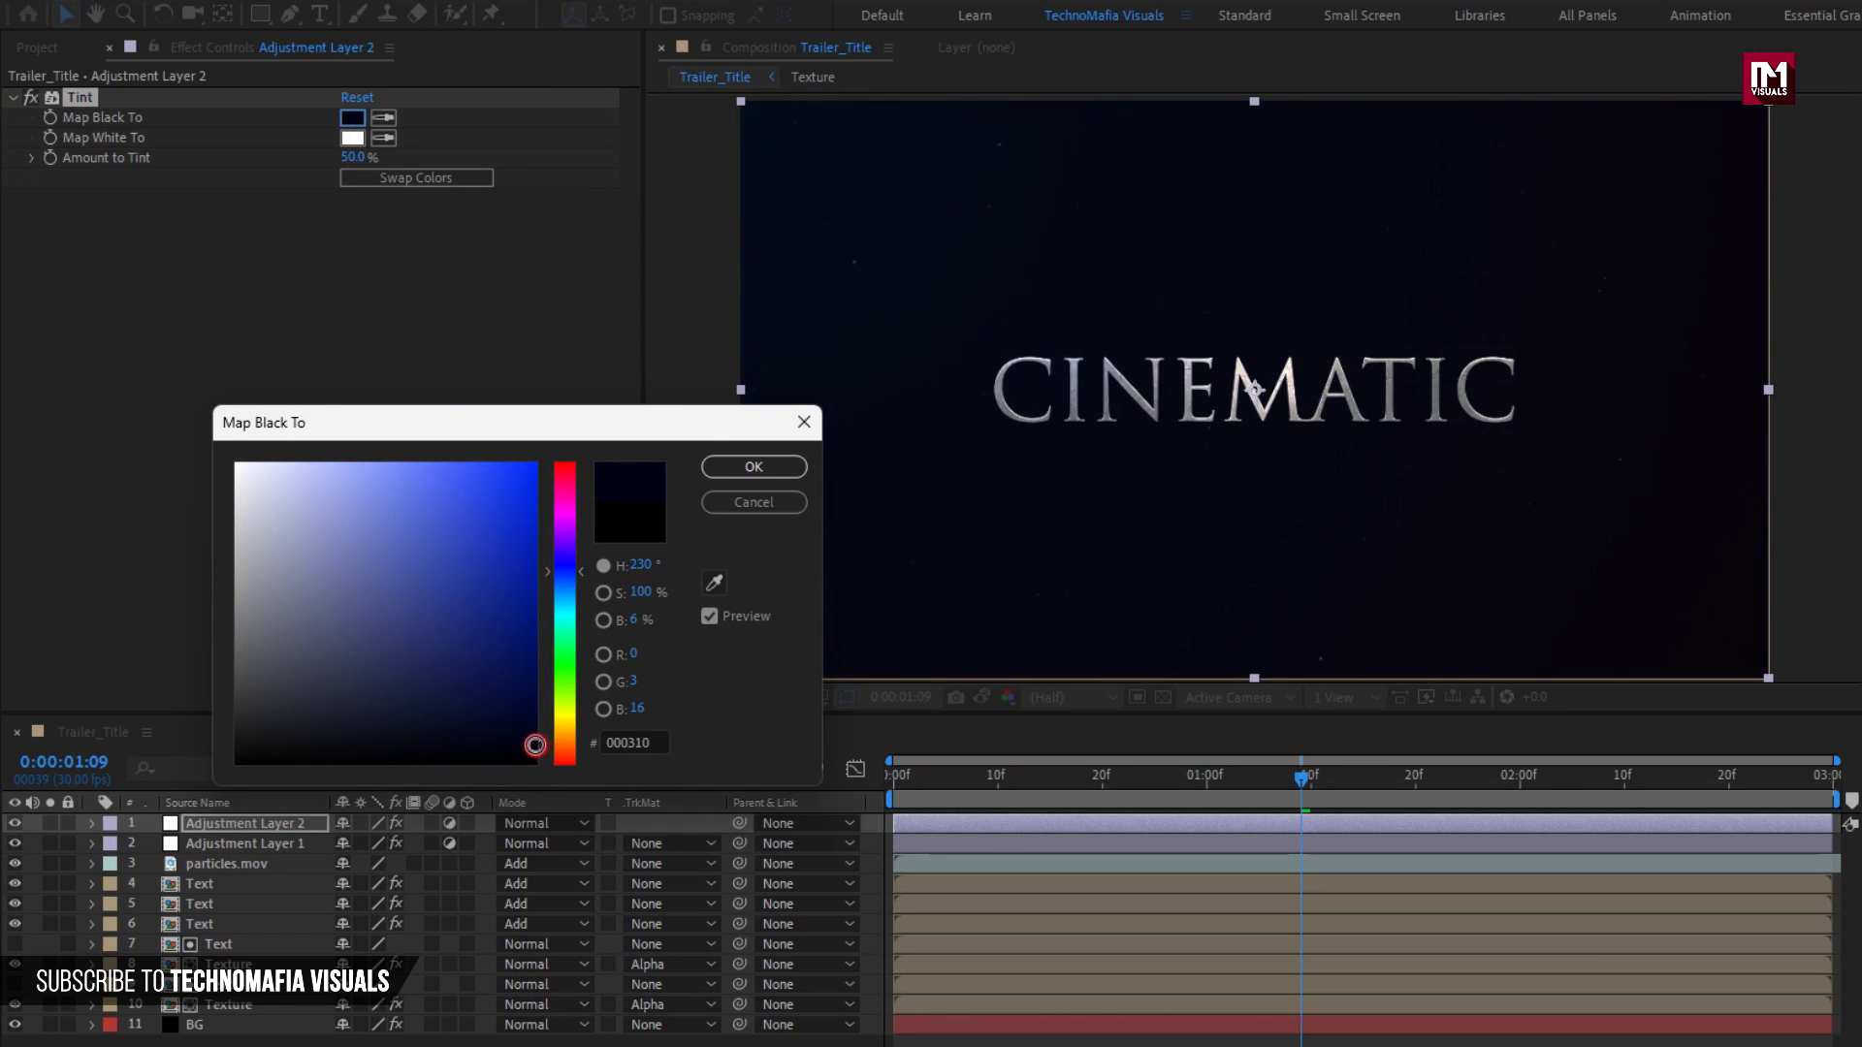
left_click_drag(510, 743, 528, 741)
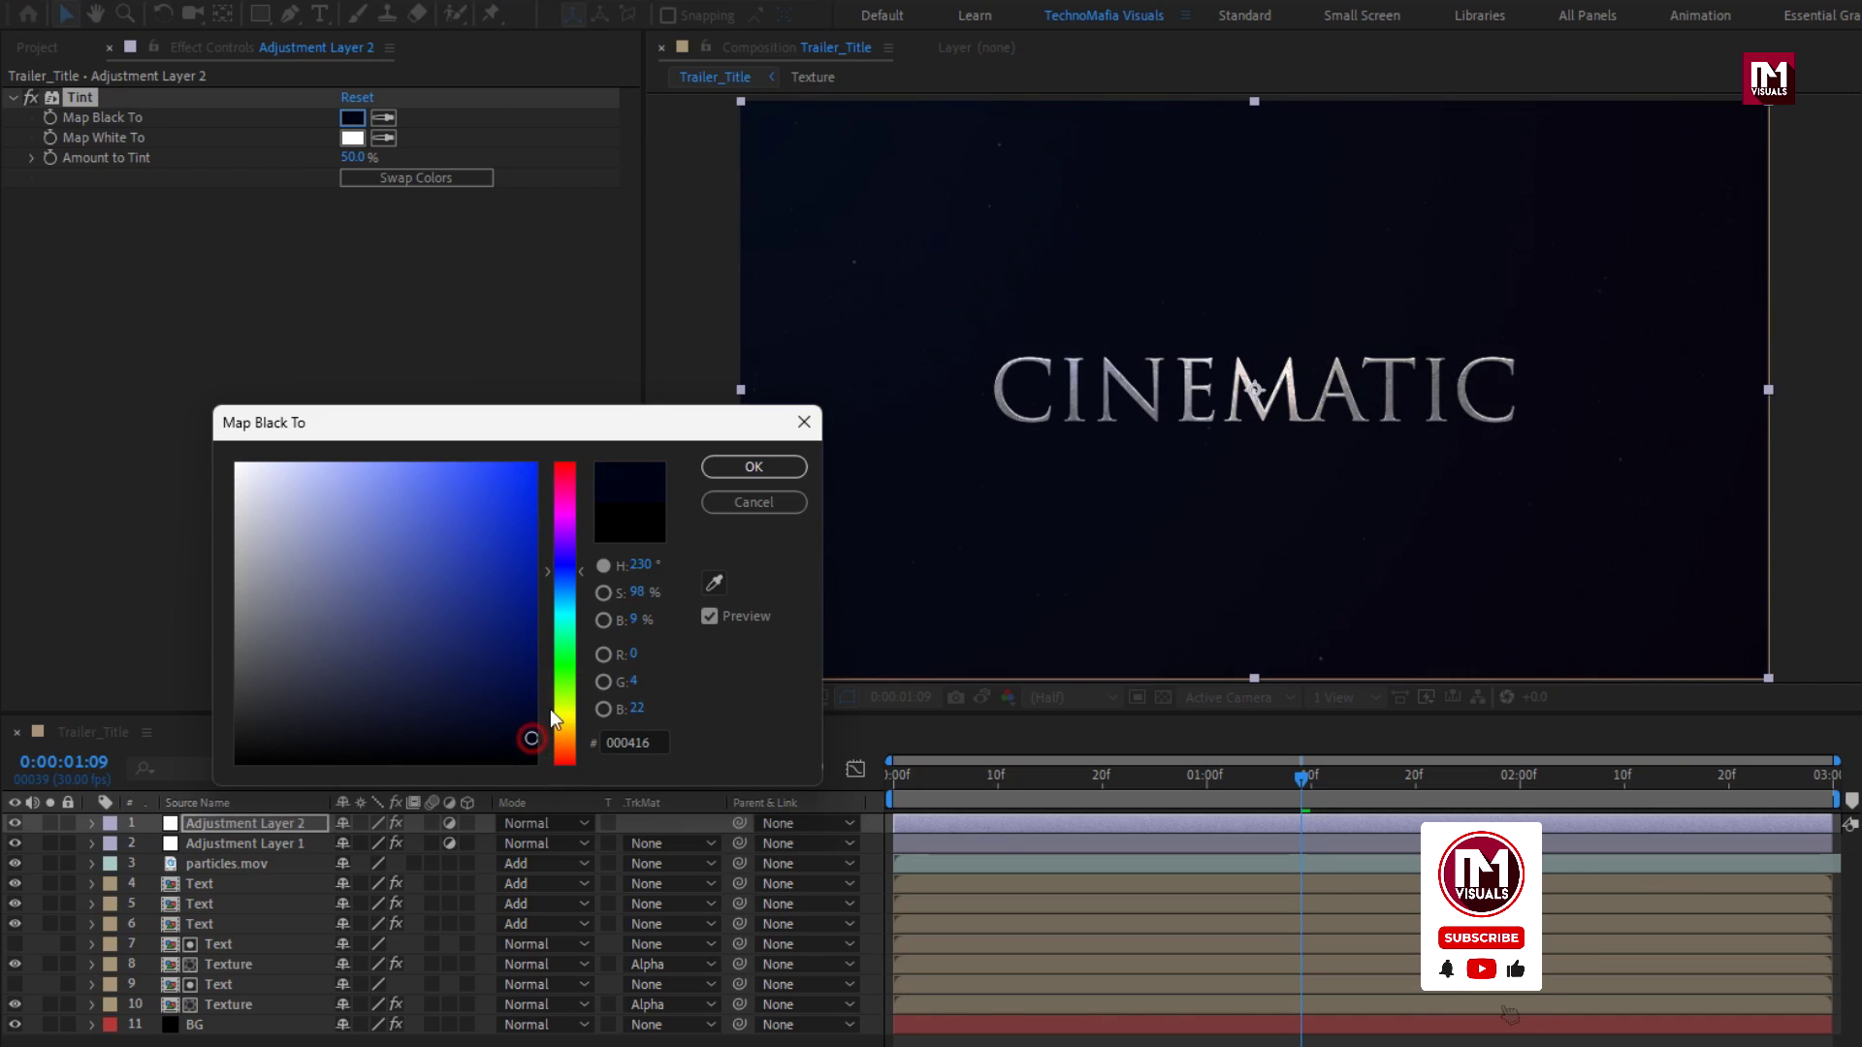
left_click(718, 466)
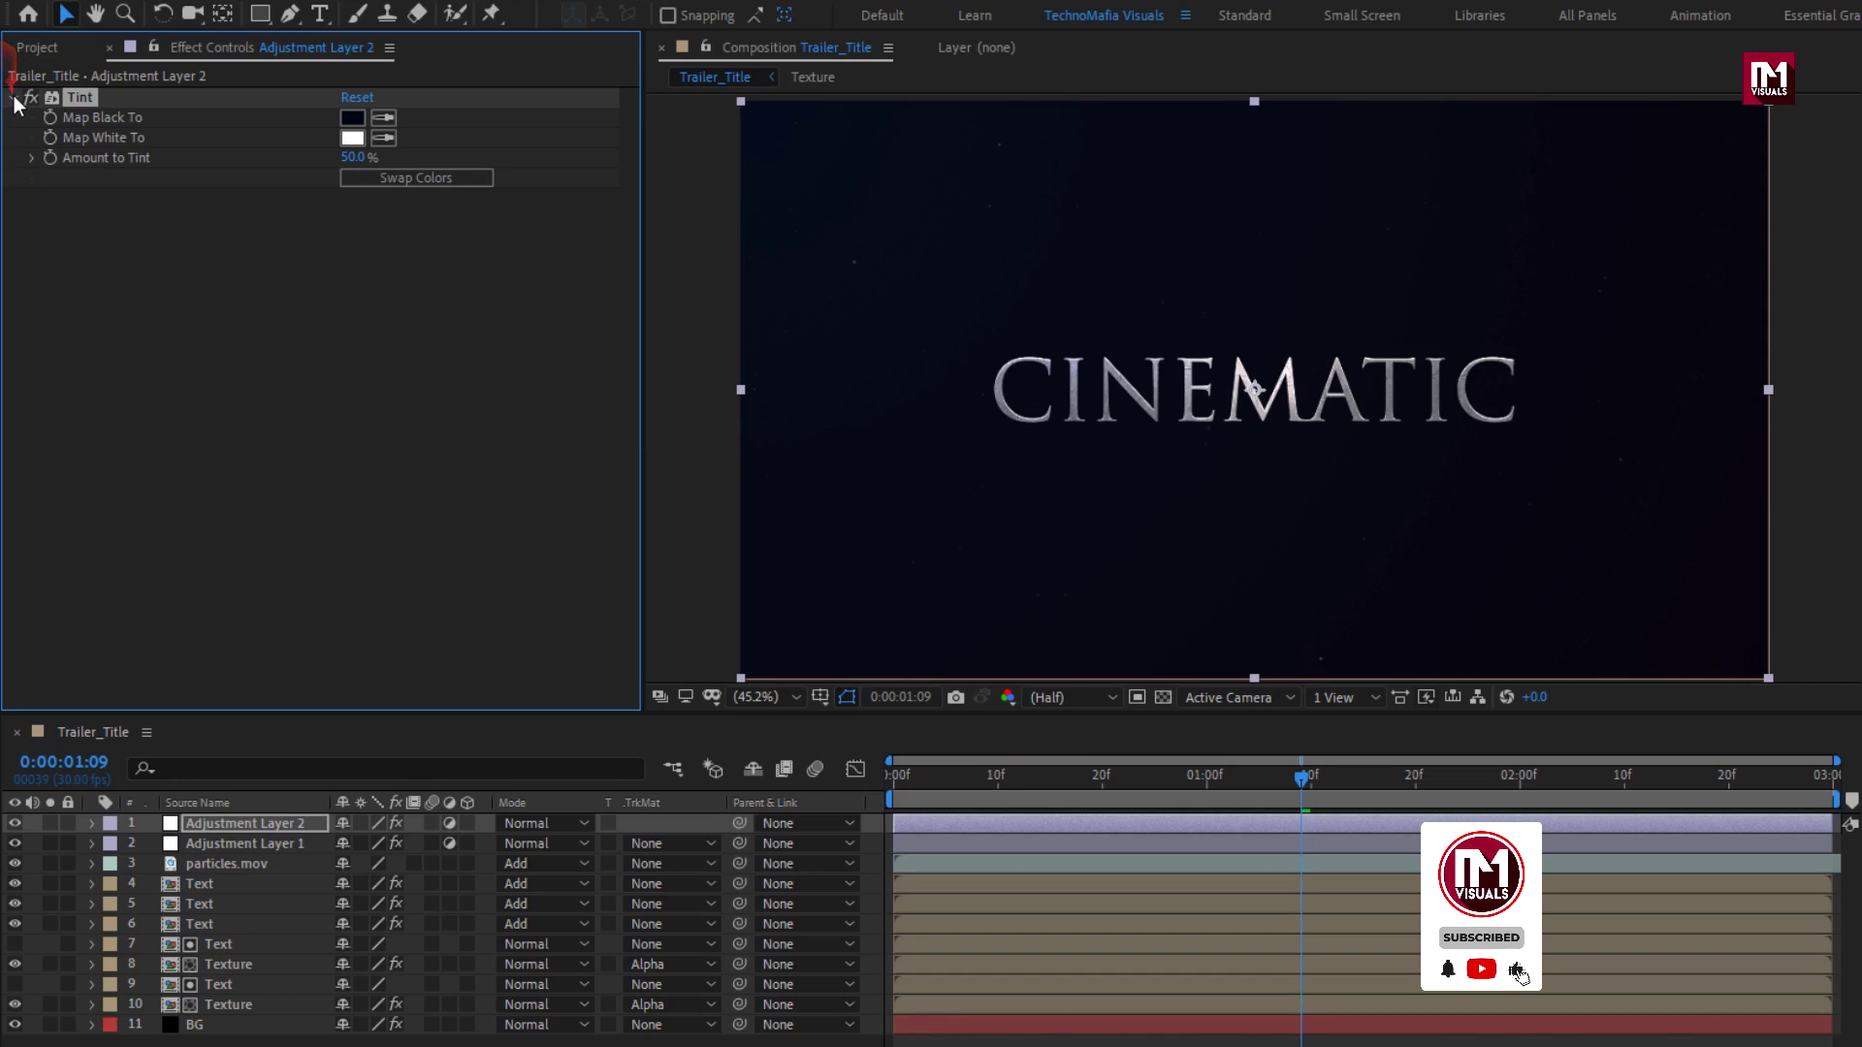
Step: Apply Noise at 5% to Adjustment Layer 2
left_click(1538, 80)
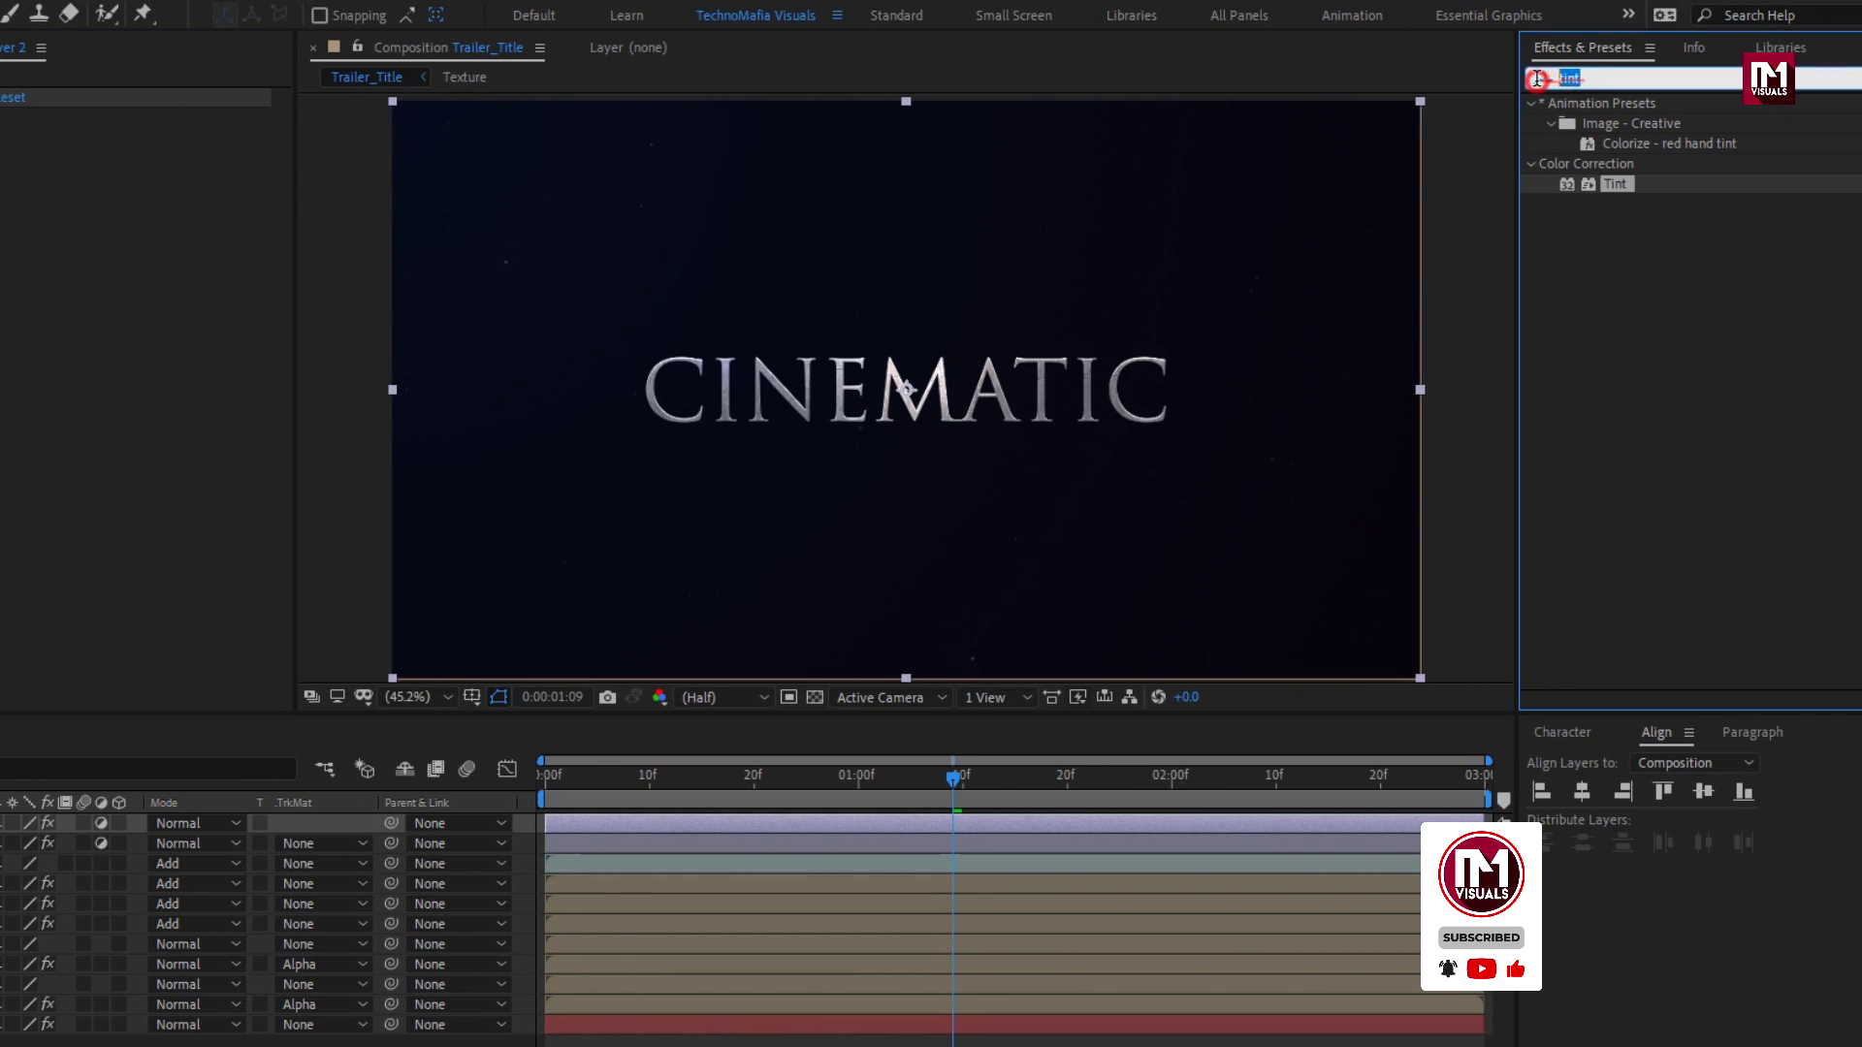
type("noise")
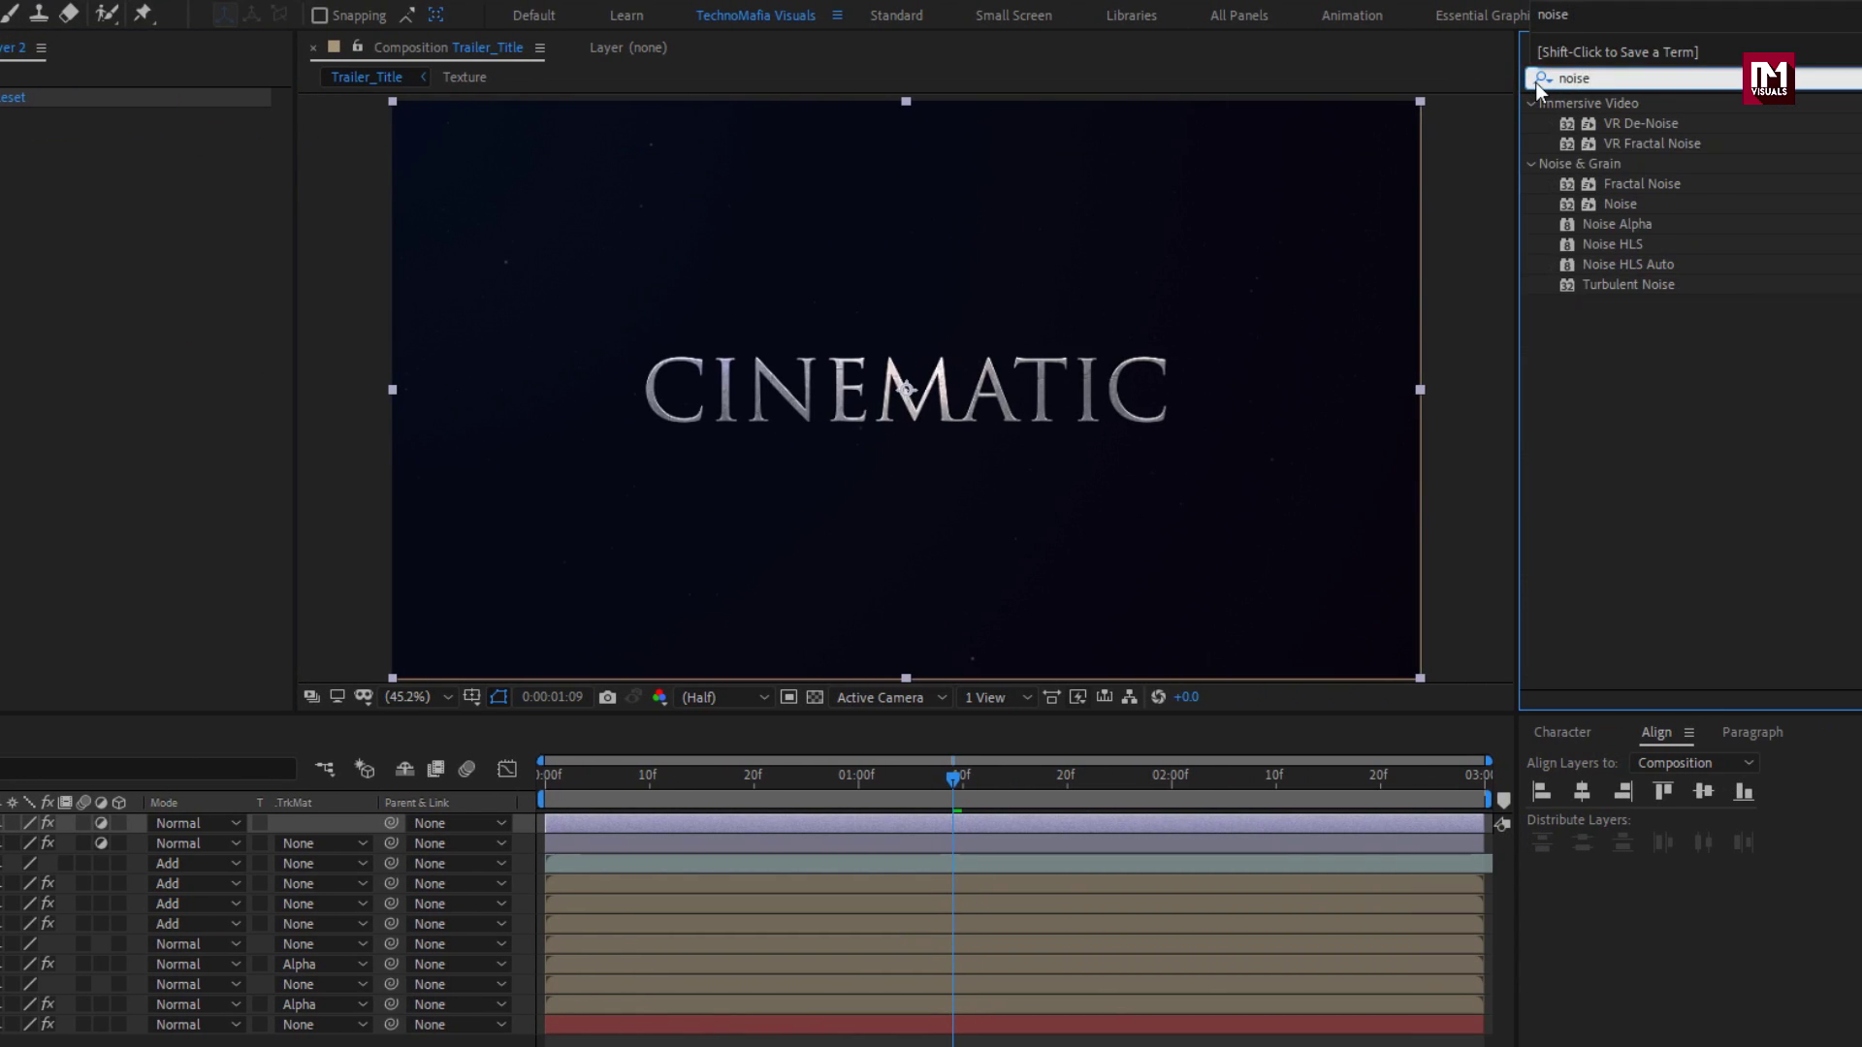
double_click(1609, 206)
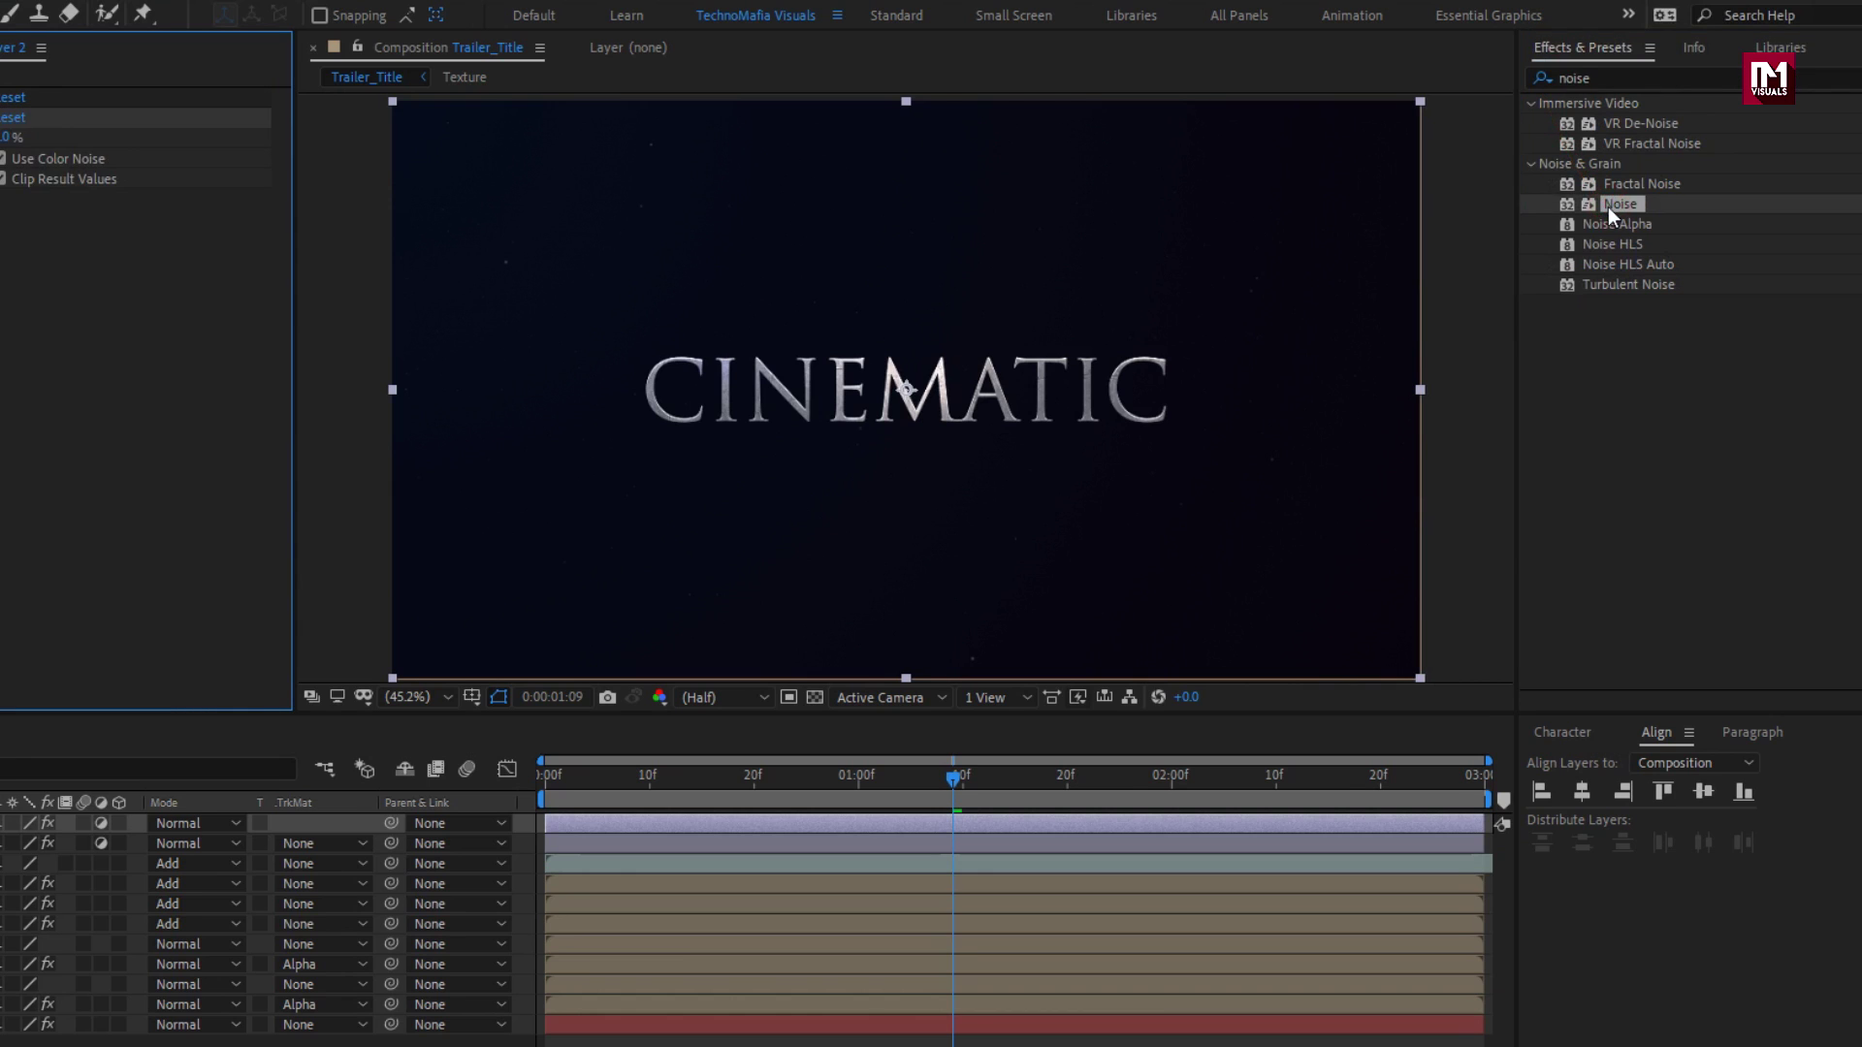
type("5")
key("Return")
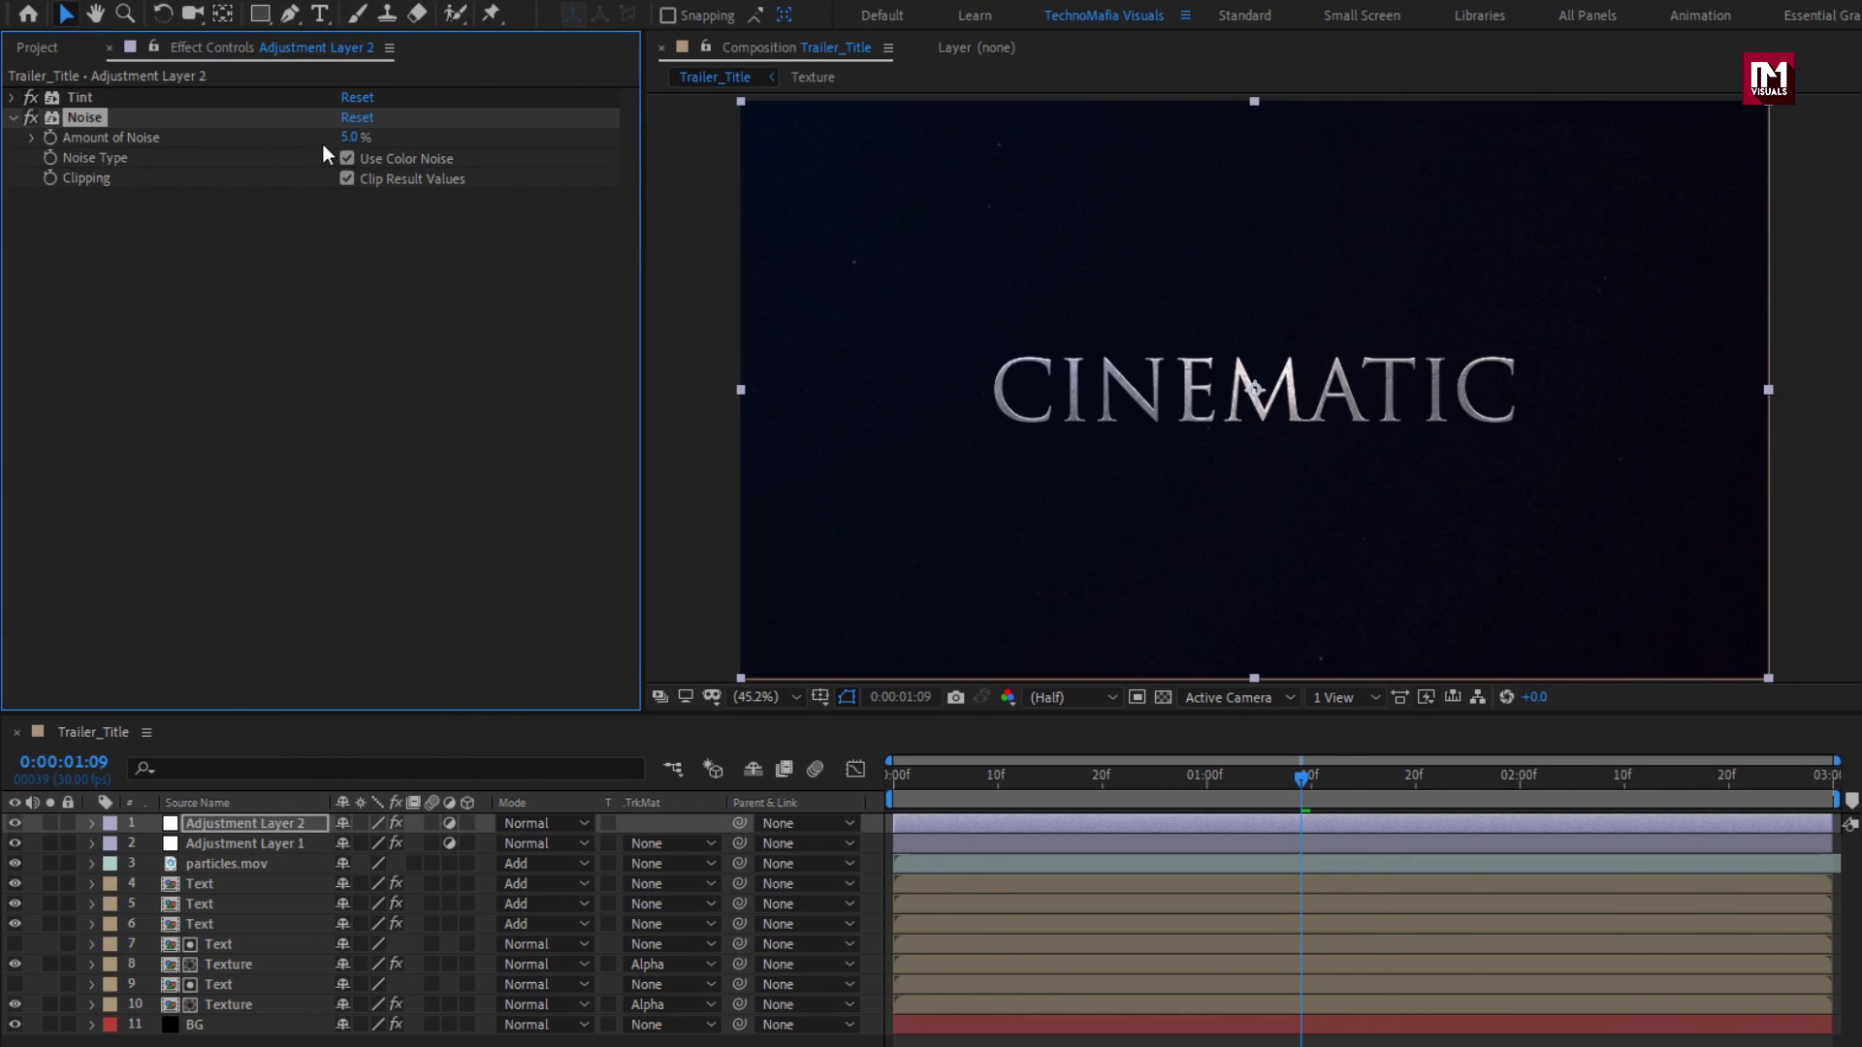
left_click(14, 117)
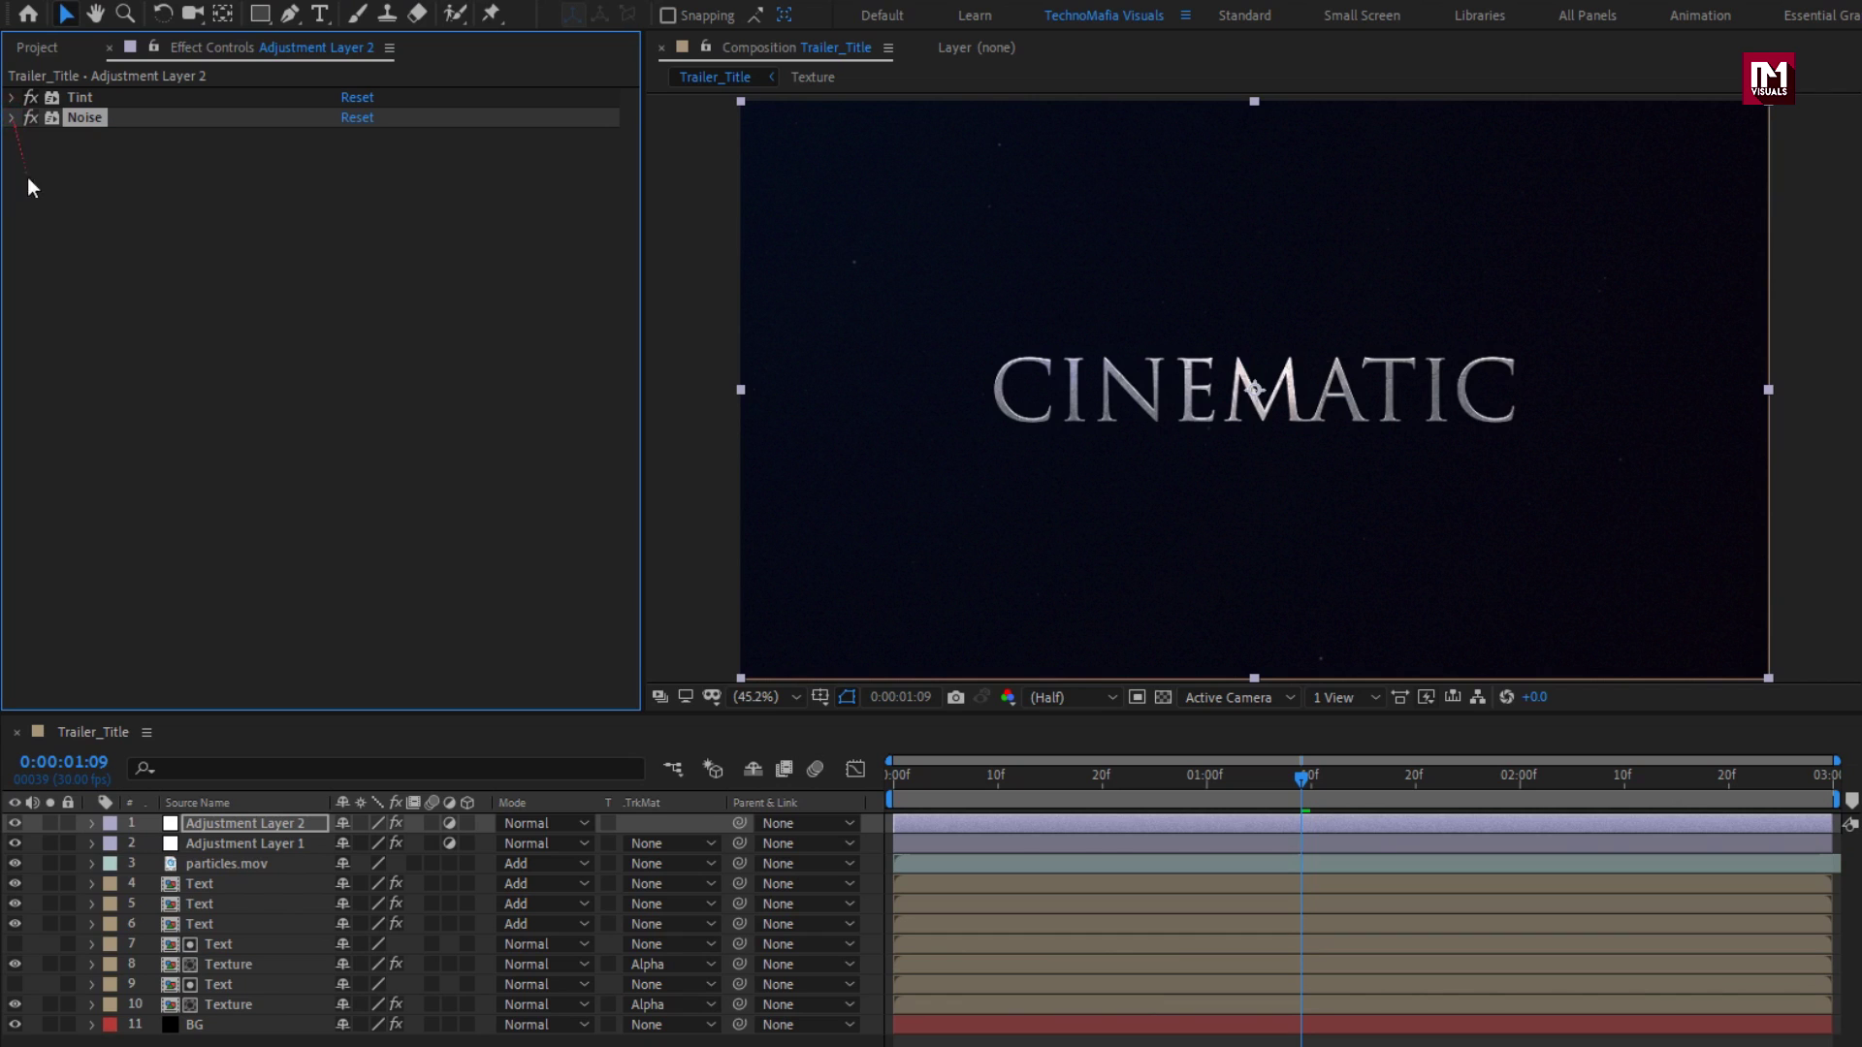
Step: Switch on 3D for the Texture and Text layers
left_click(229, 1005)
left_click(467, 1005)
left_click(467, 984)
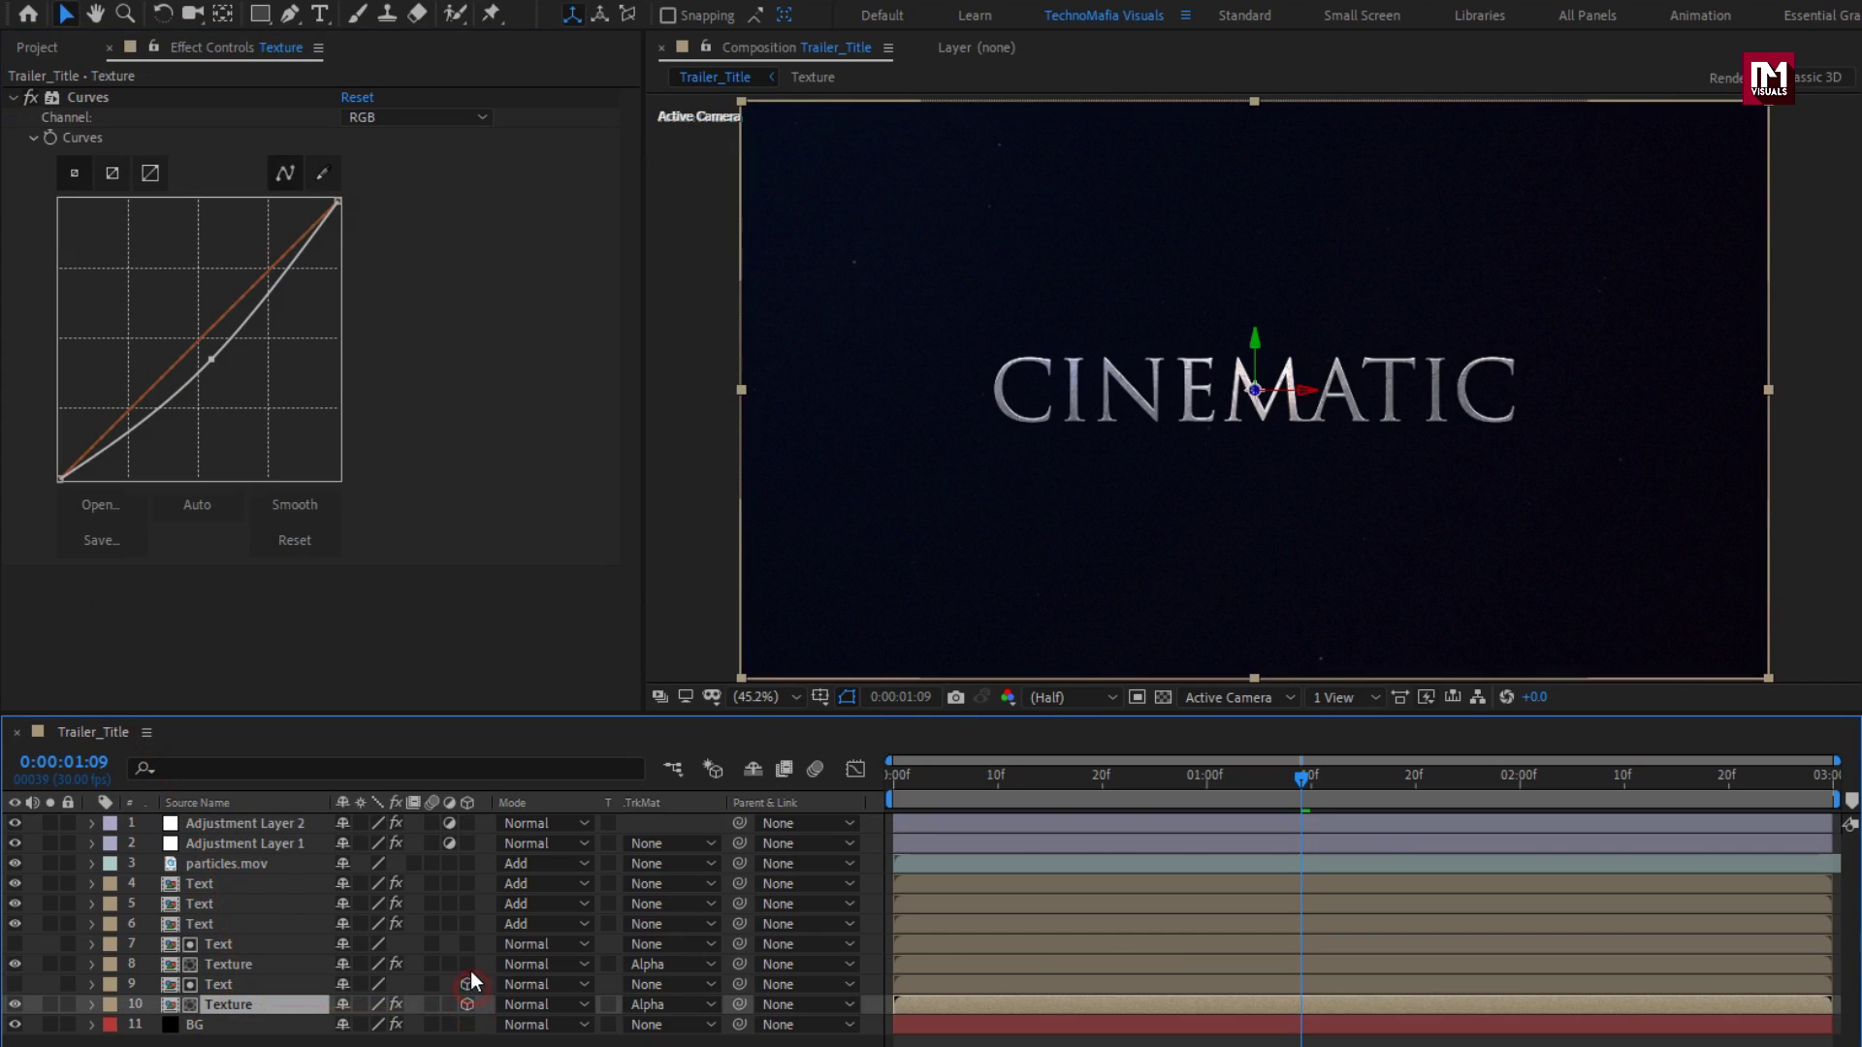
left_click_drag(468, 931, 469, 912)
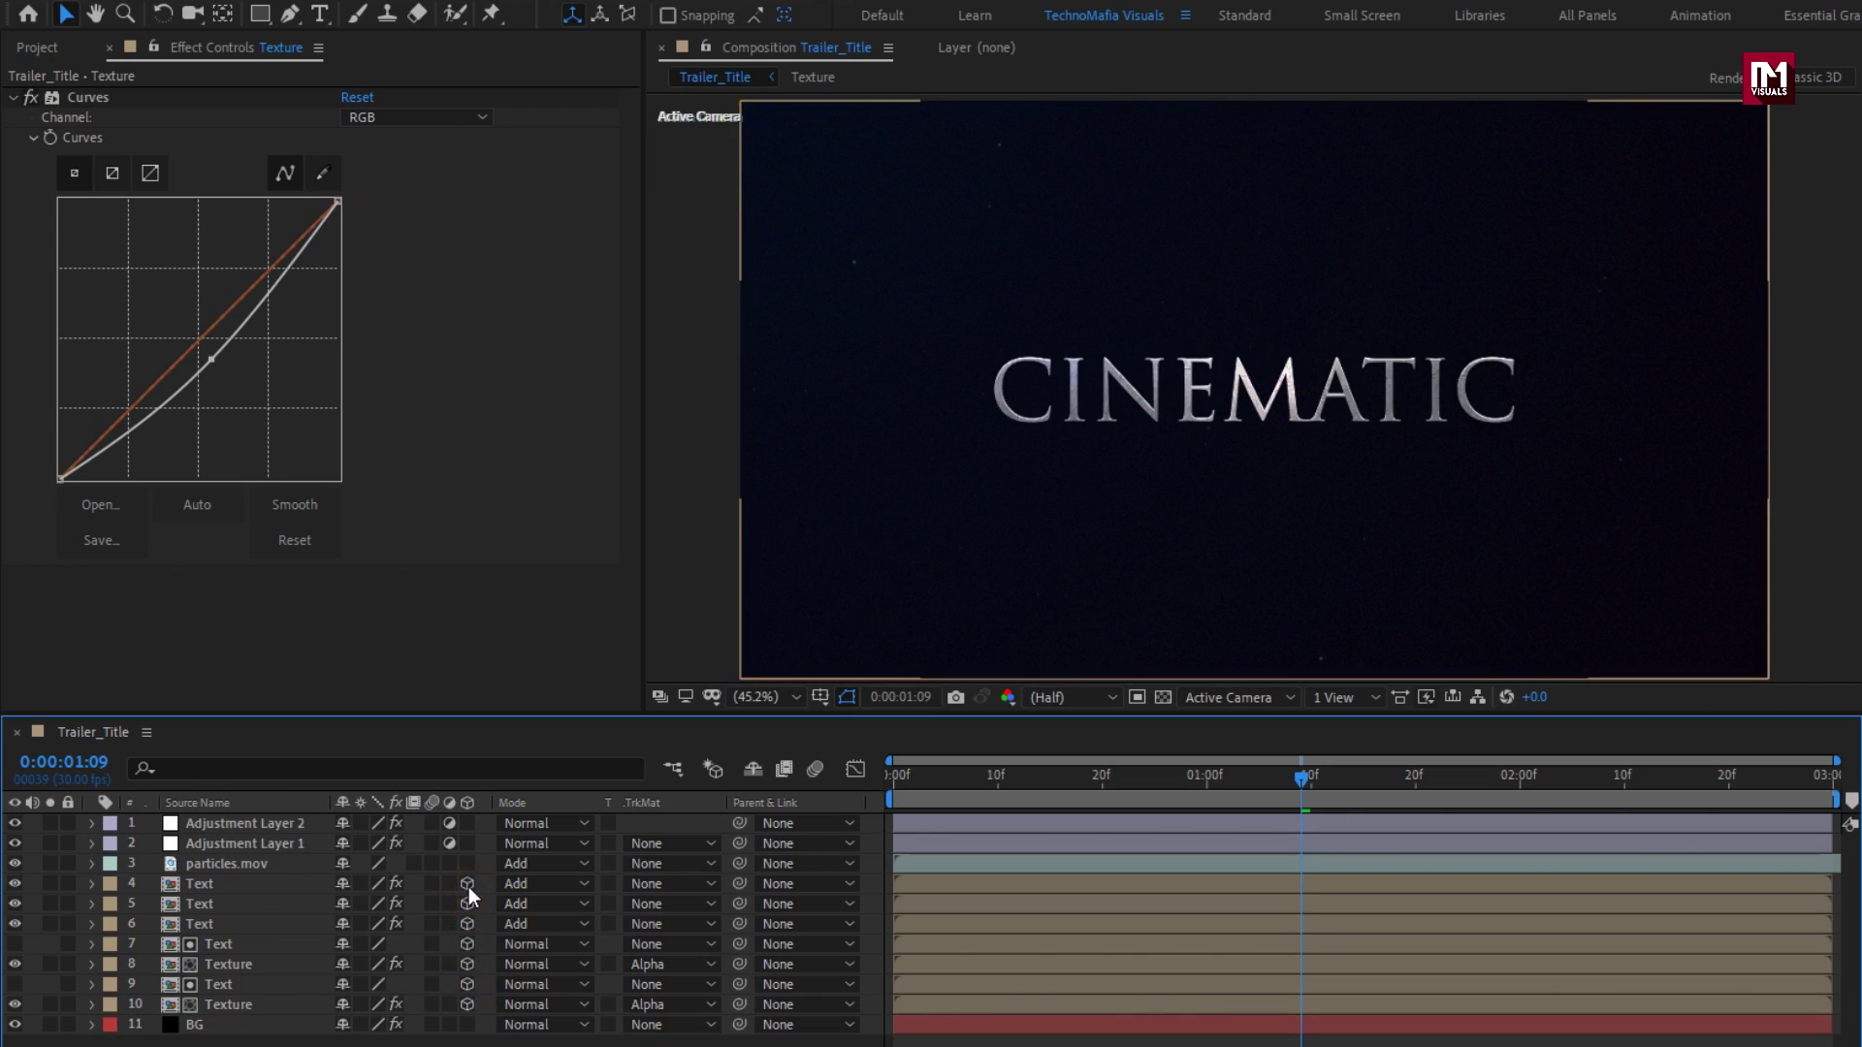
Step: Add a 50mm camera to Trailer_Title
right_click(474, 1033)
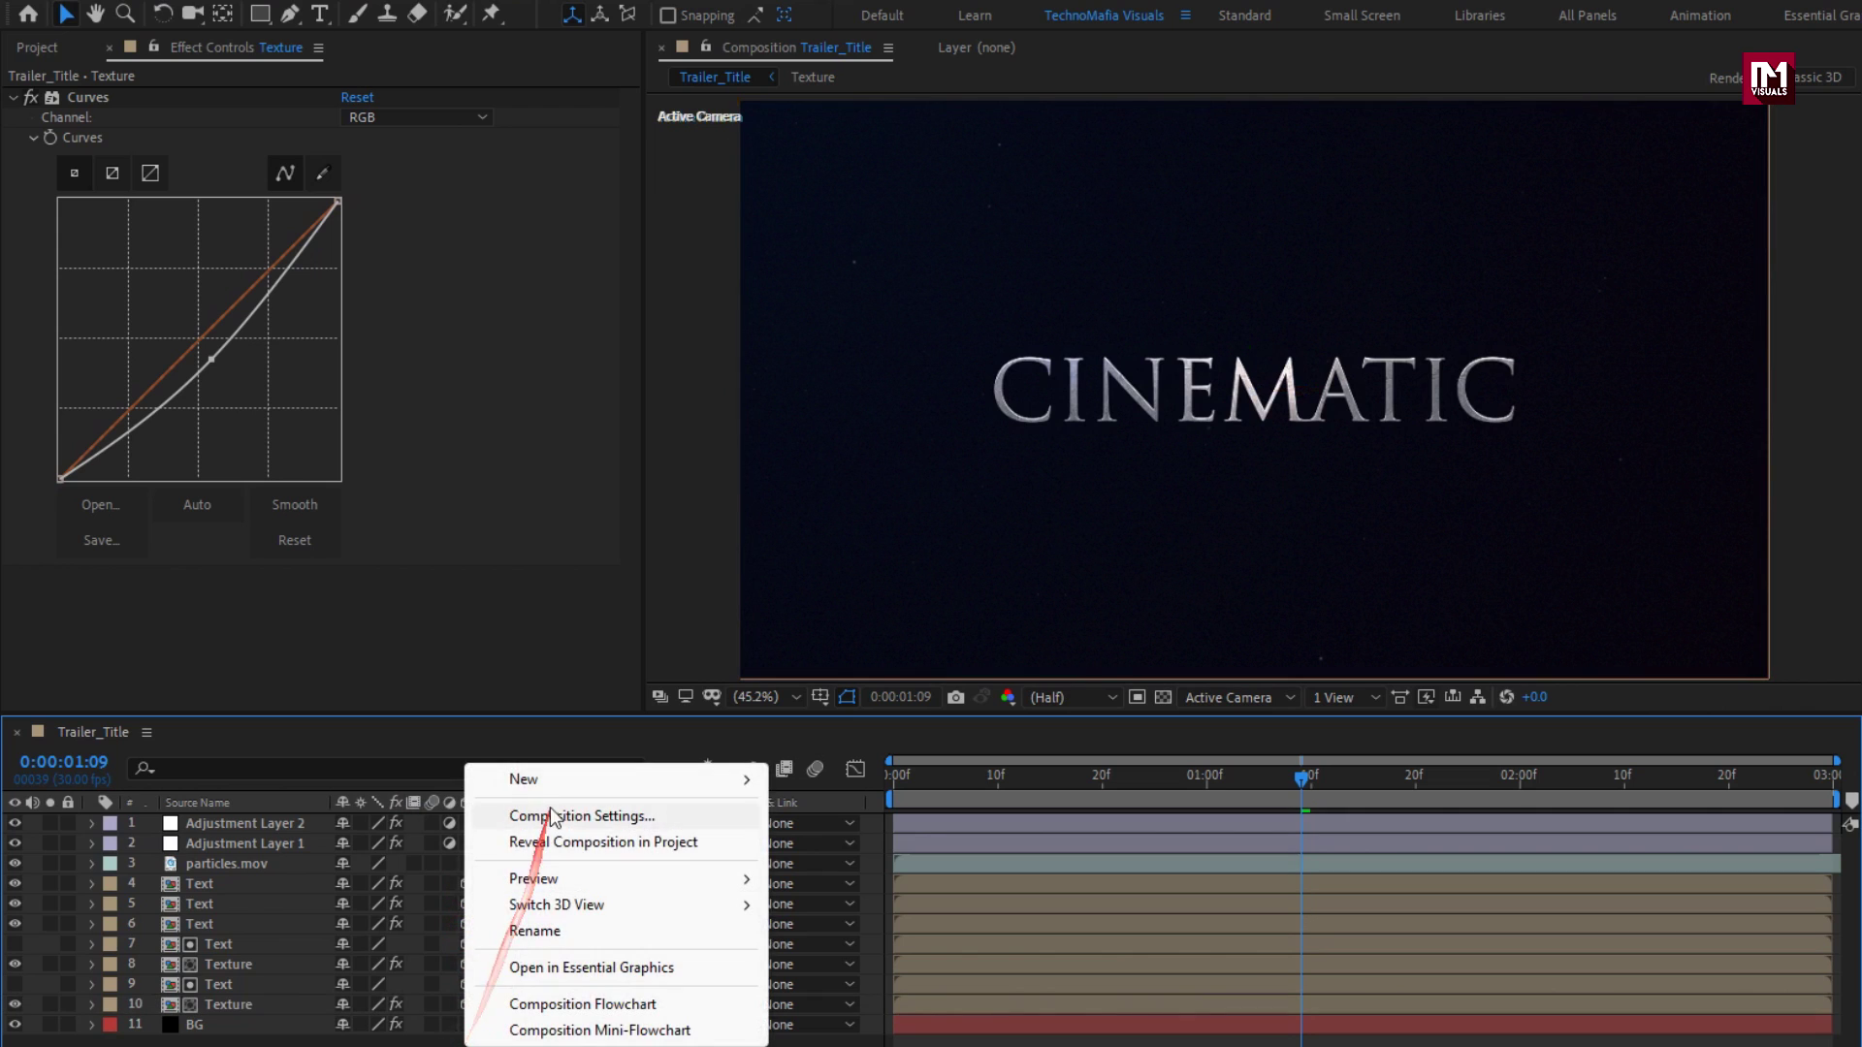
mouse_move(545, 776)
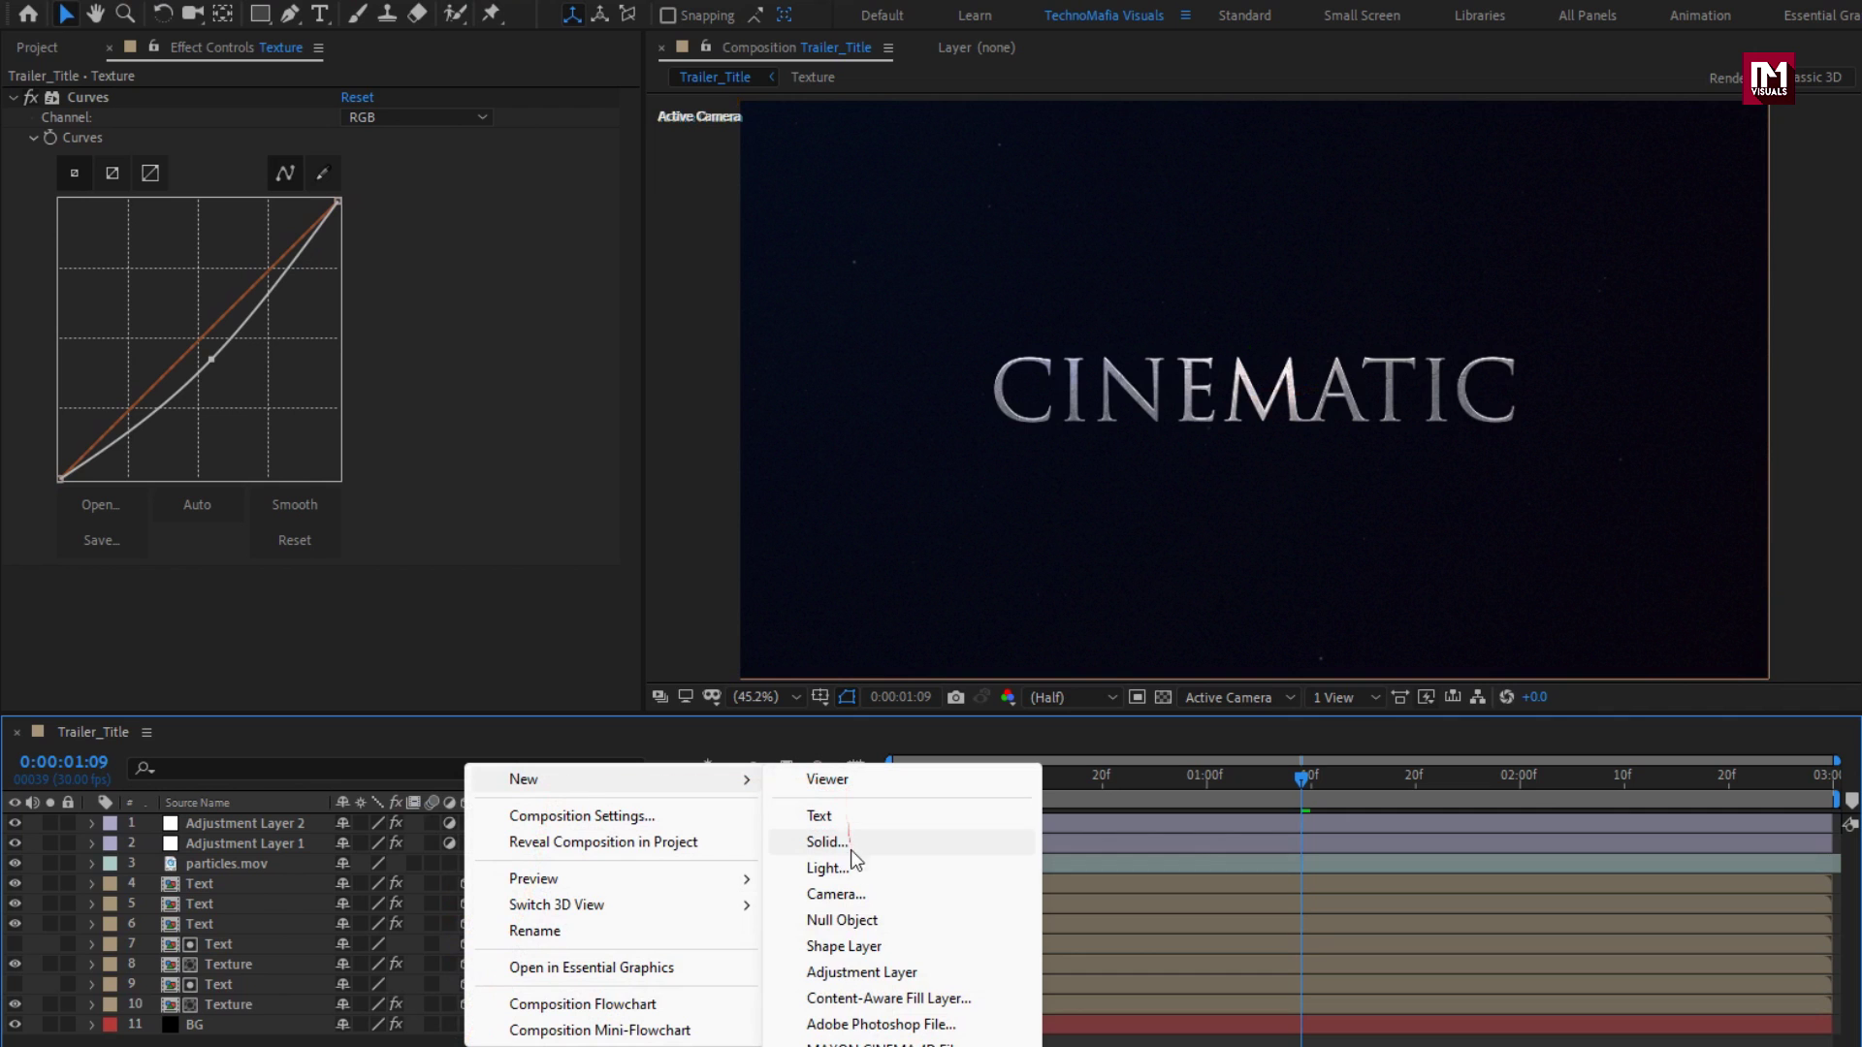
left_click(862, 896)
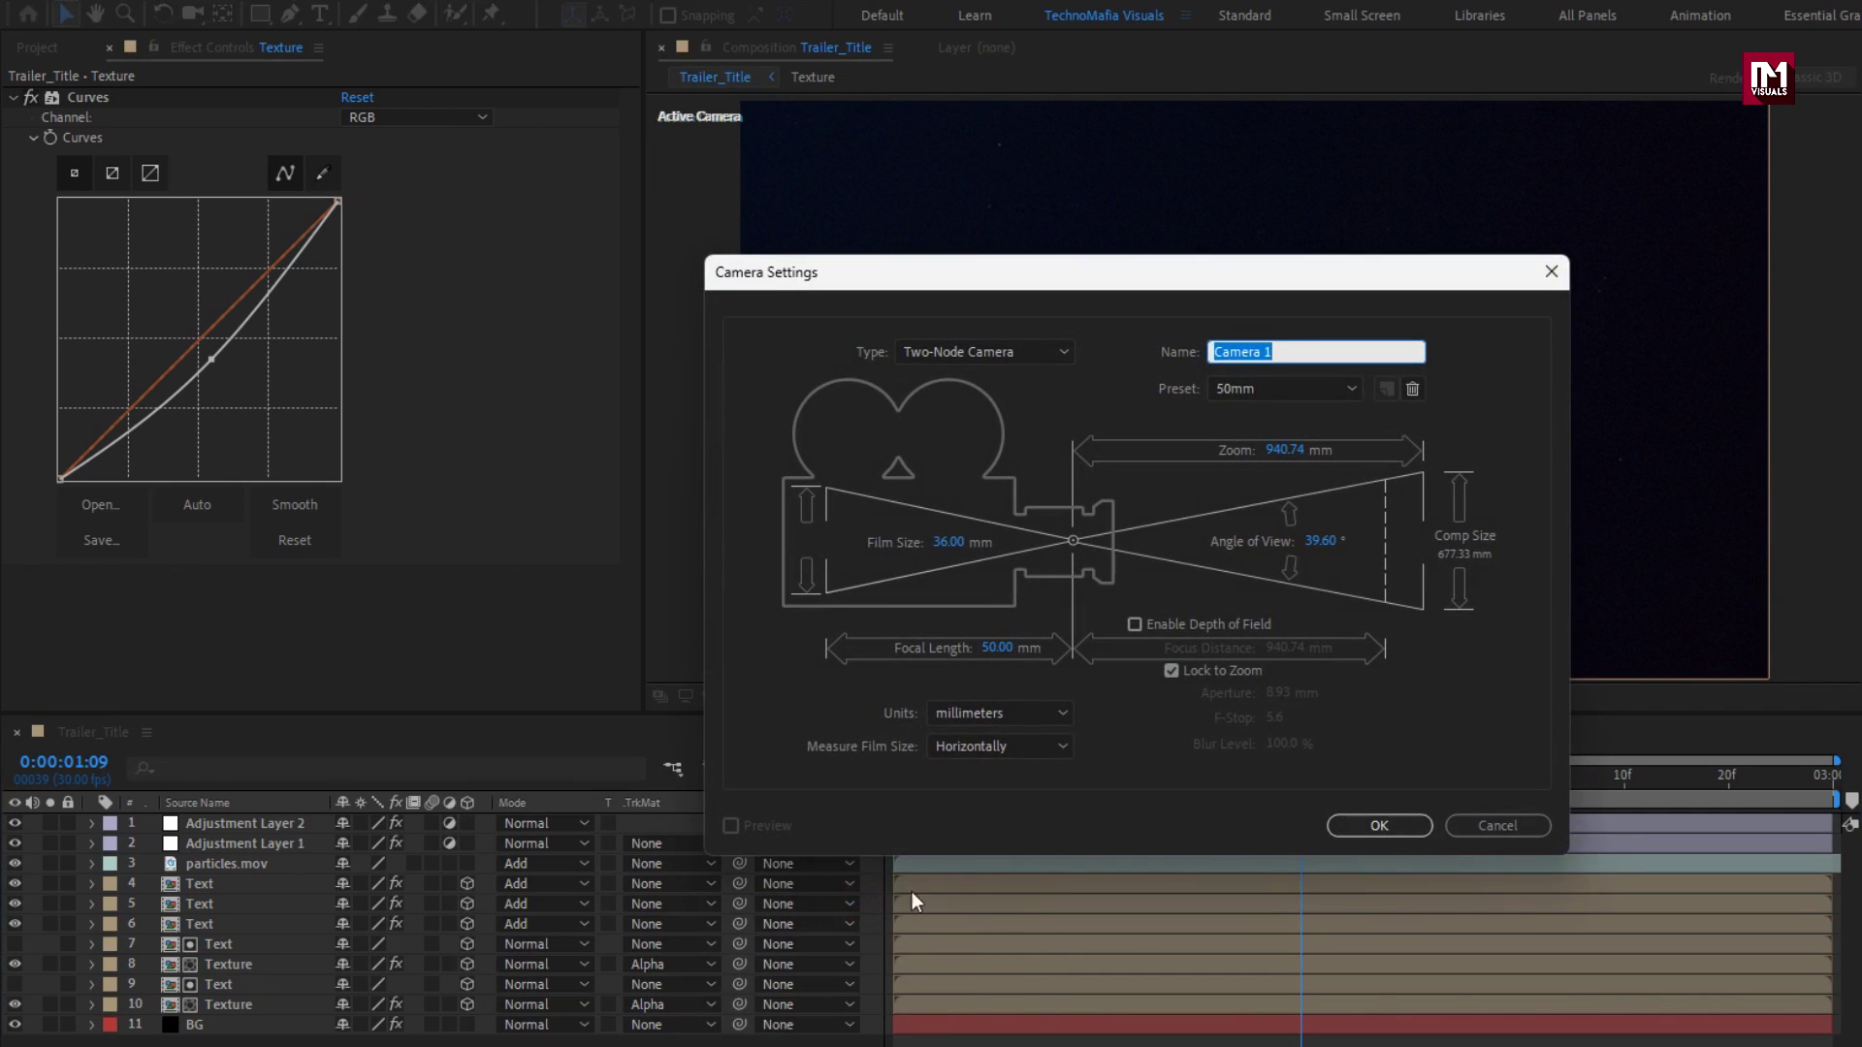
left_click(1367, 826)
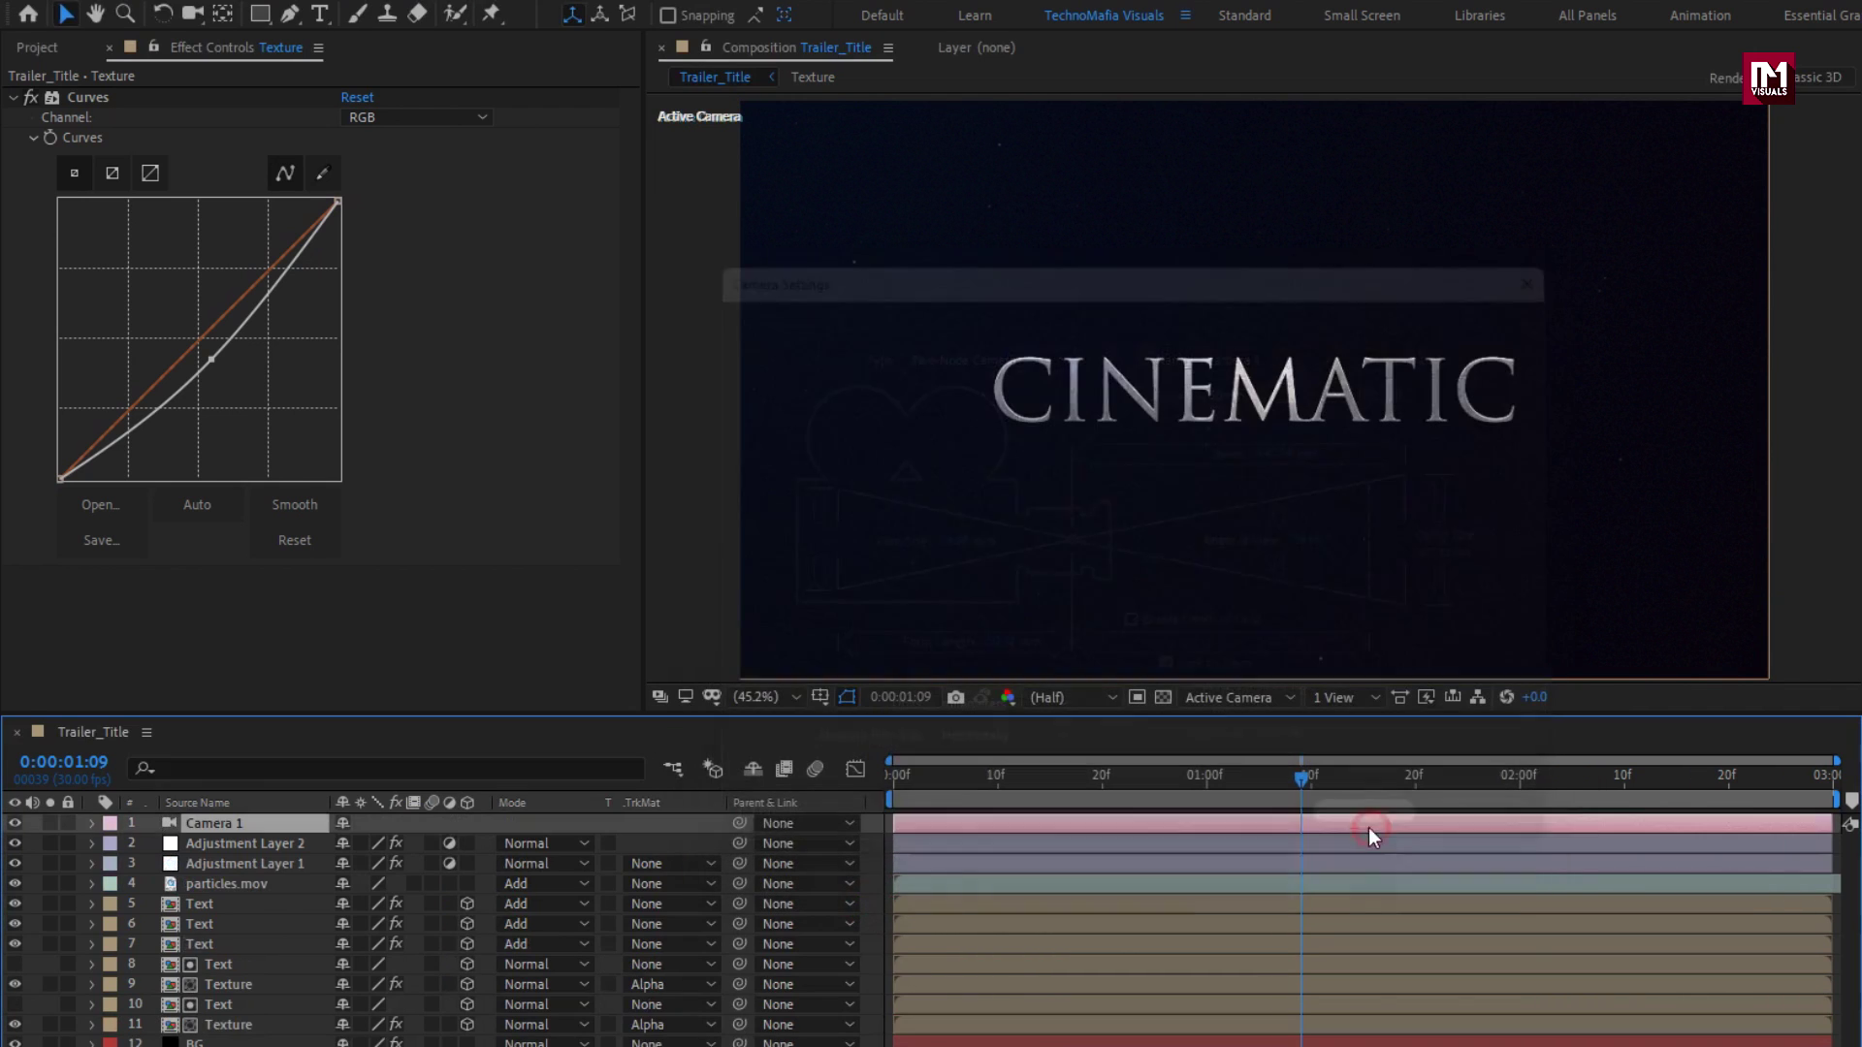
Step: Add a 3D Null 1, parent Camera 1 to it, and reveal its Position
right_click(580, 822)
mouse_move(661, 837)
left_click(955, 978)
left_click(467, 824)
left_click(219, 844)
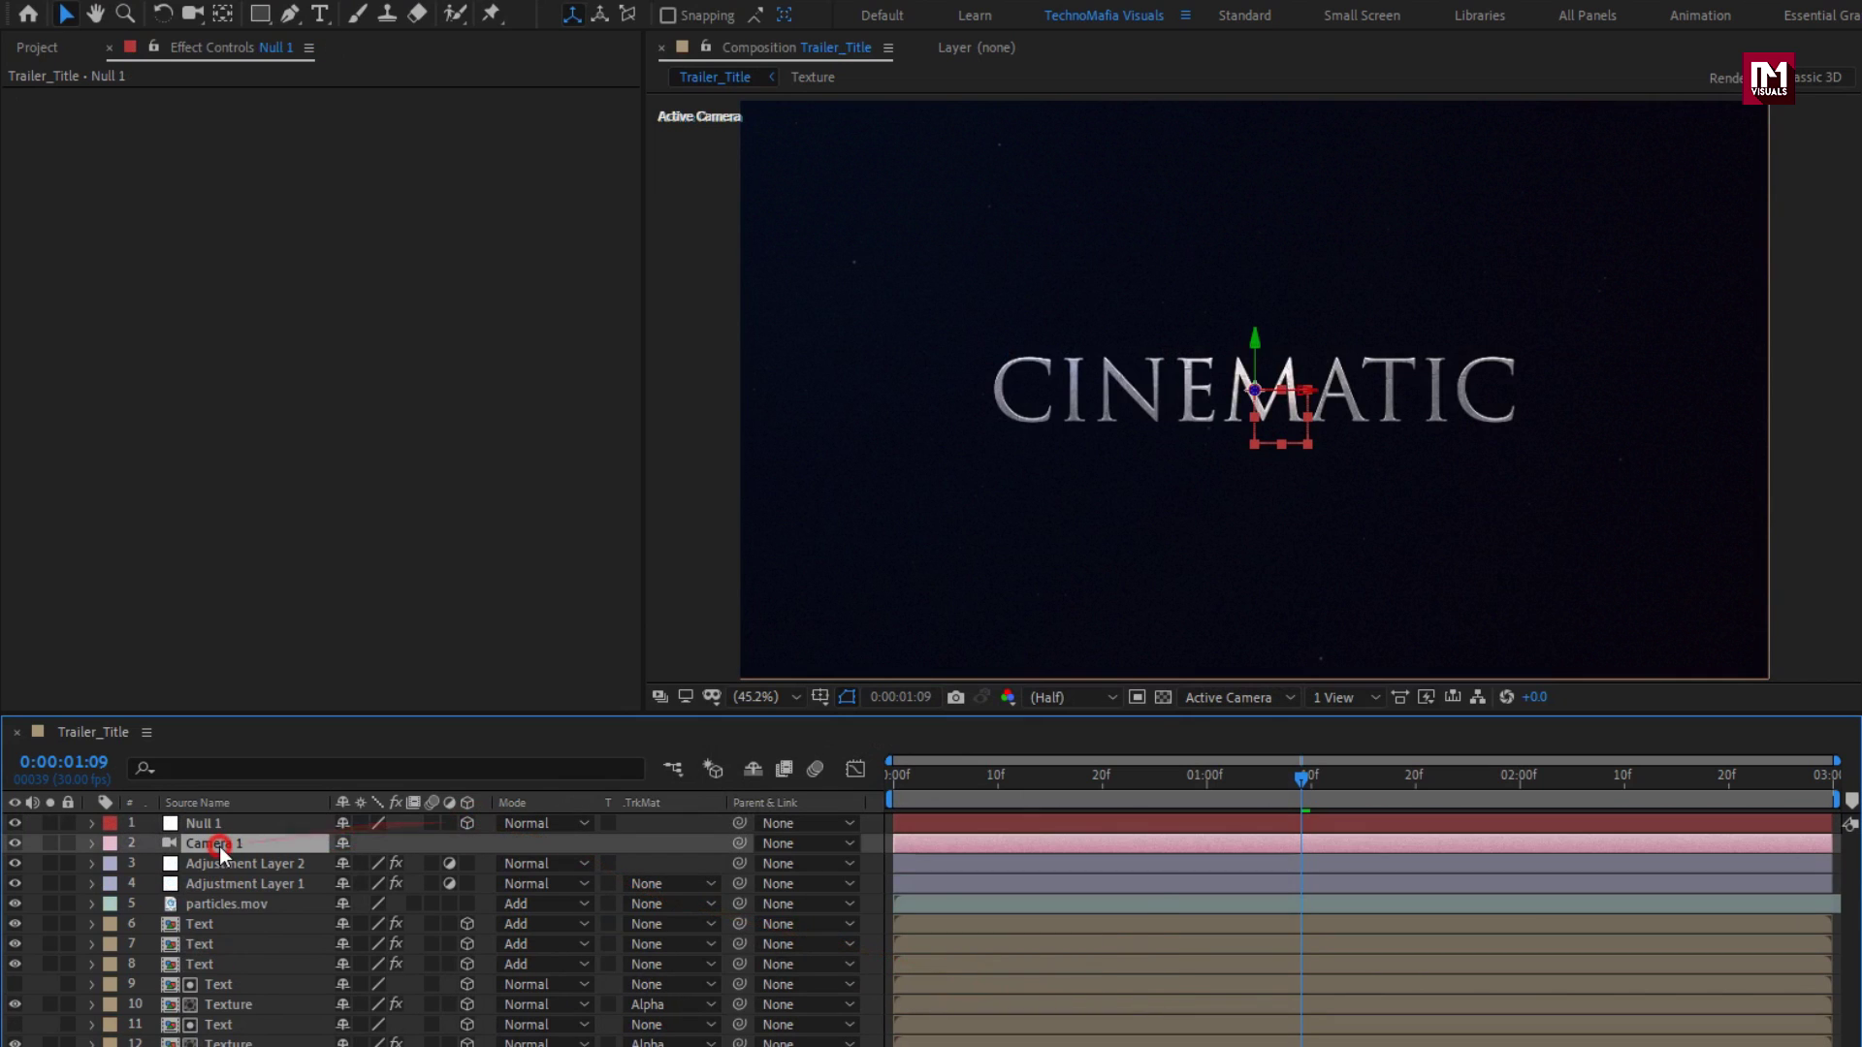
left_click(780, 843)
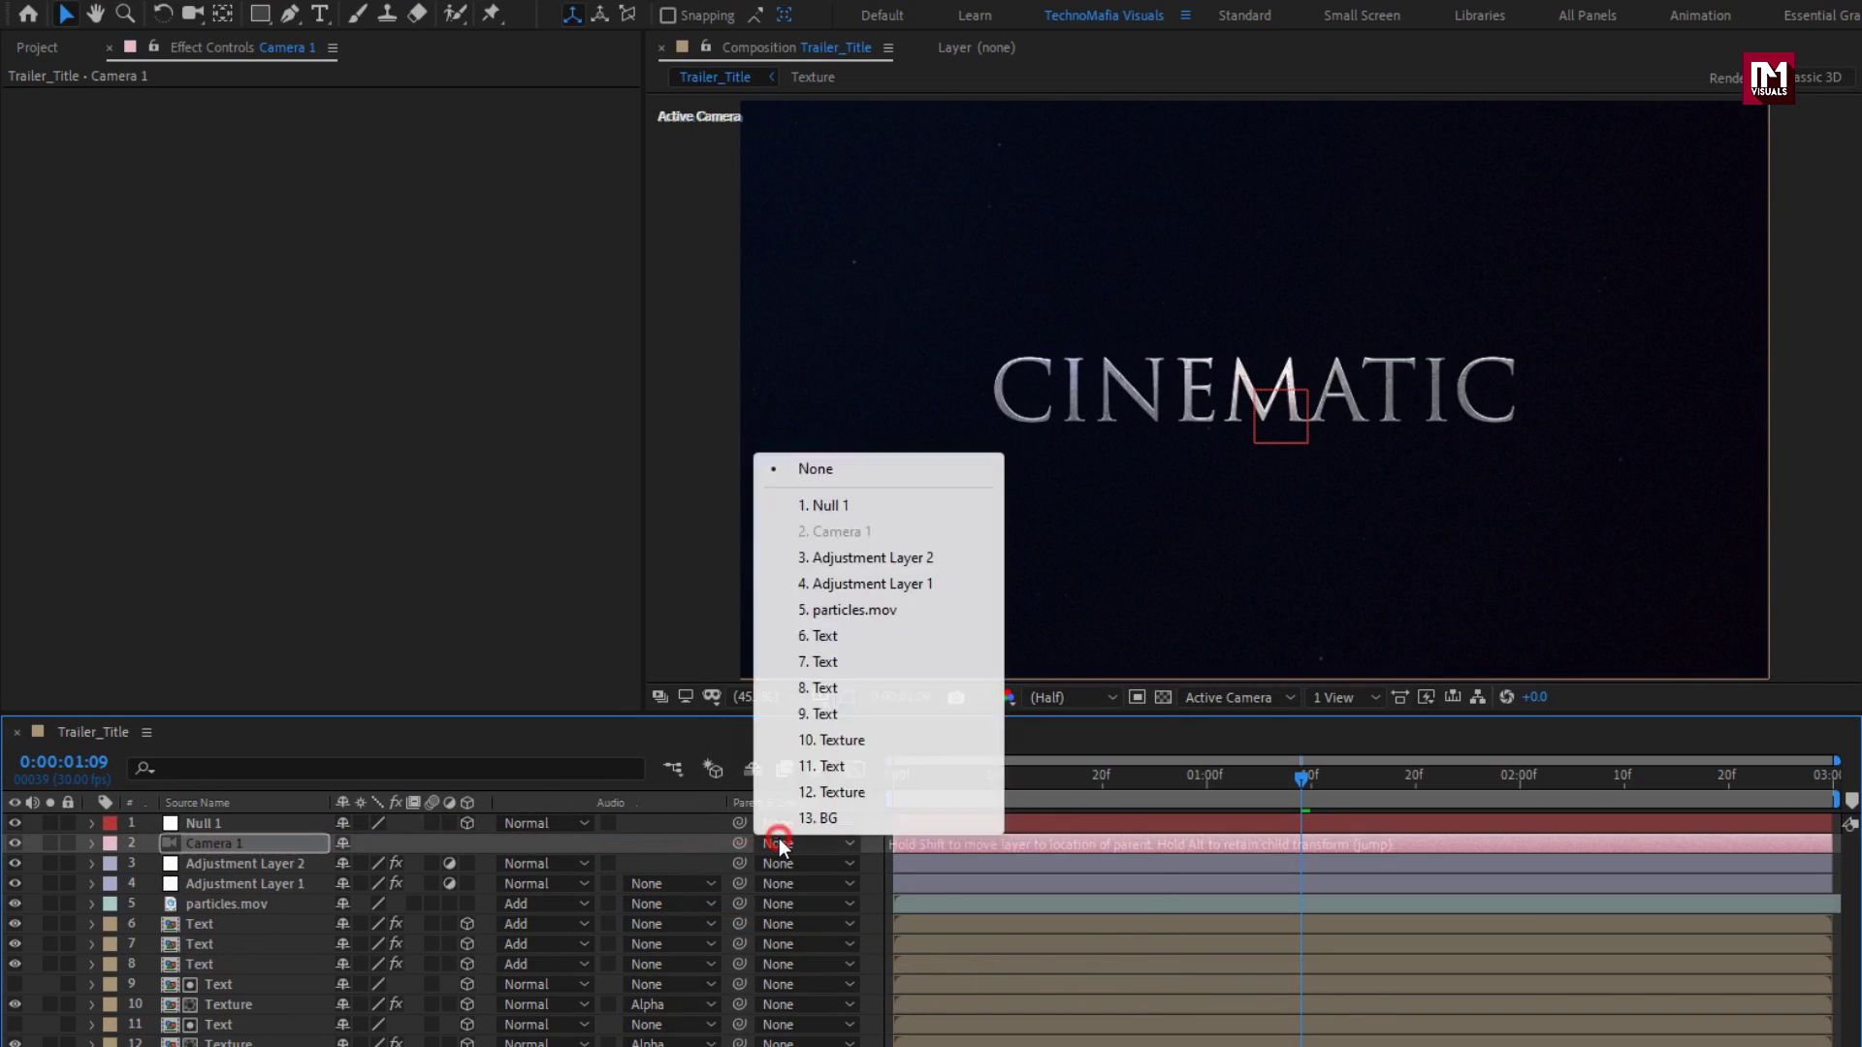
left_click(822, 506)
left_click(231, 832)
key("p")
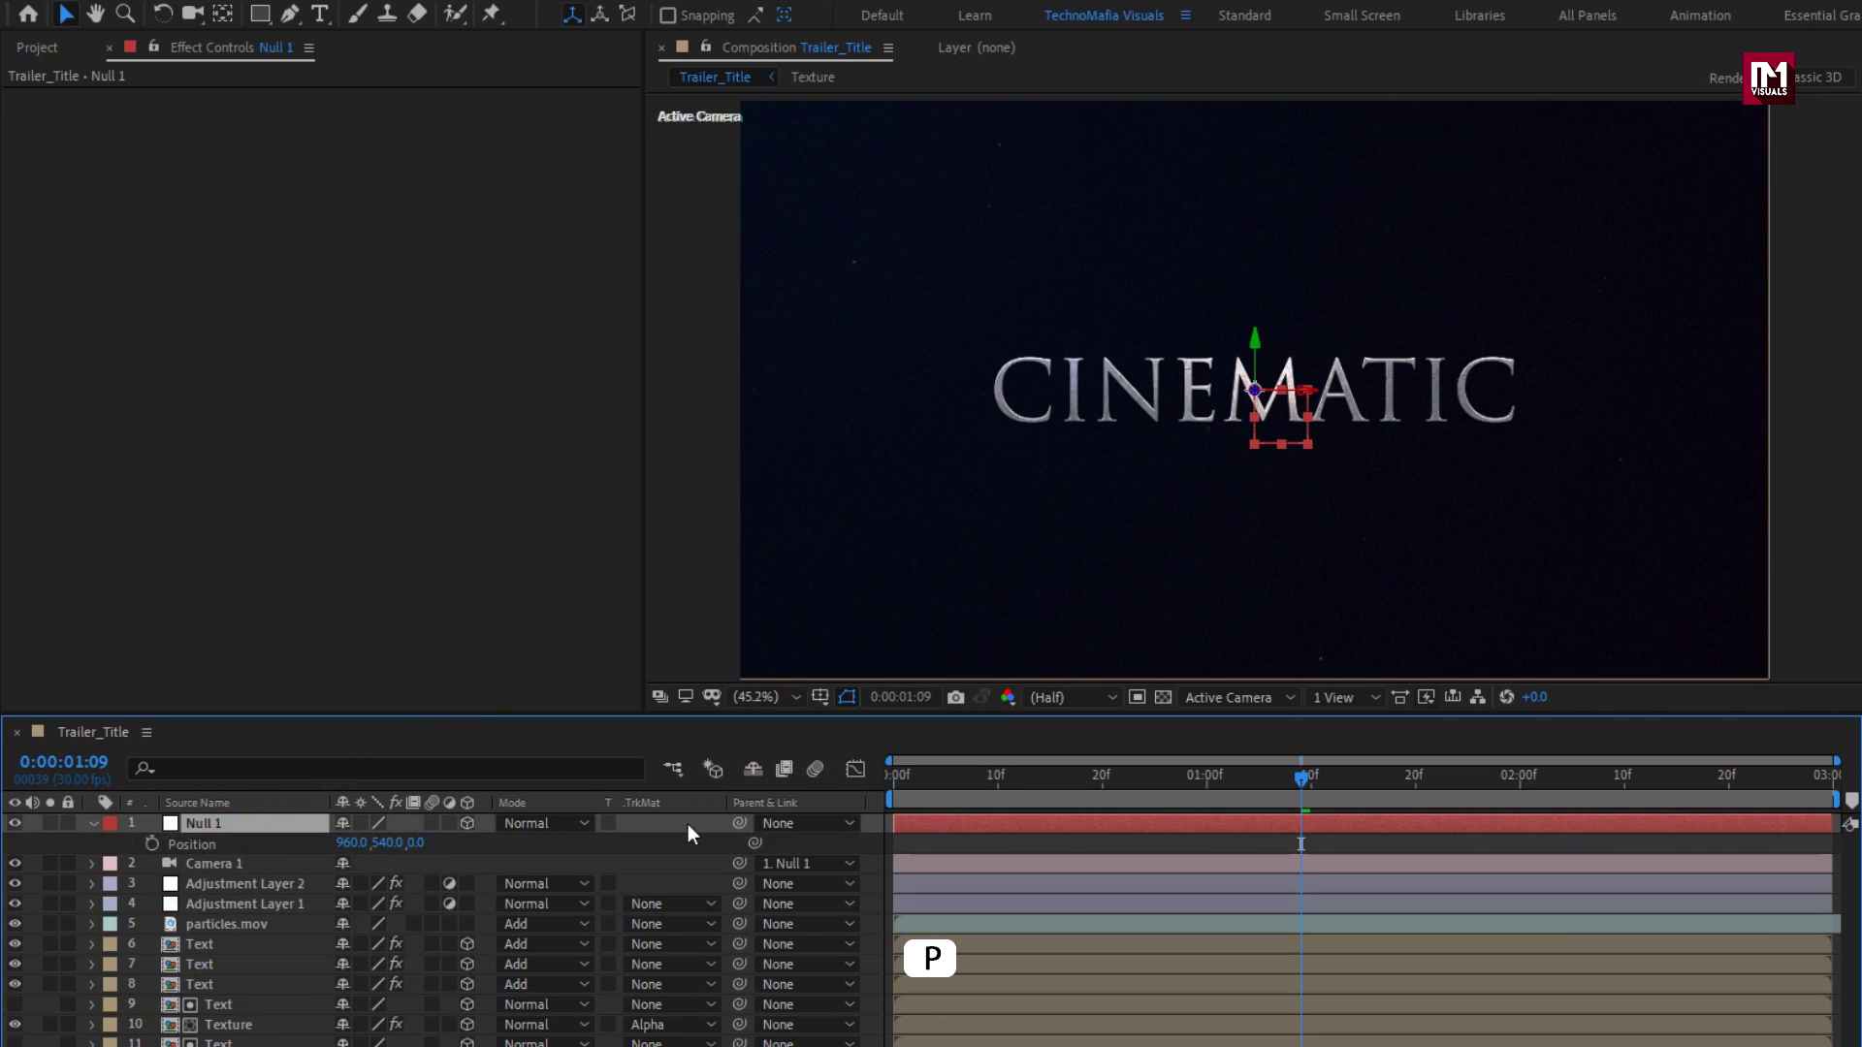
Step: Keyframe Null 1's Position Z from 0 at frame 0 to 504 at the end
left_click_drag(912, 778, 875, 778)
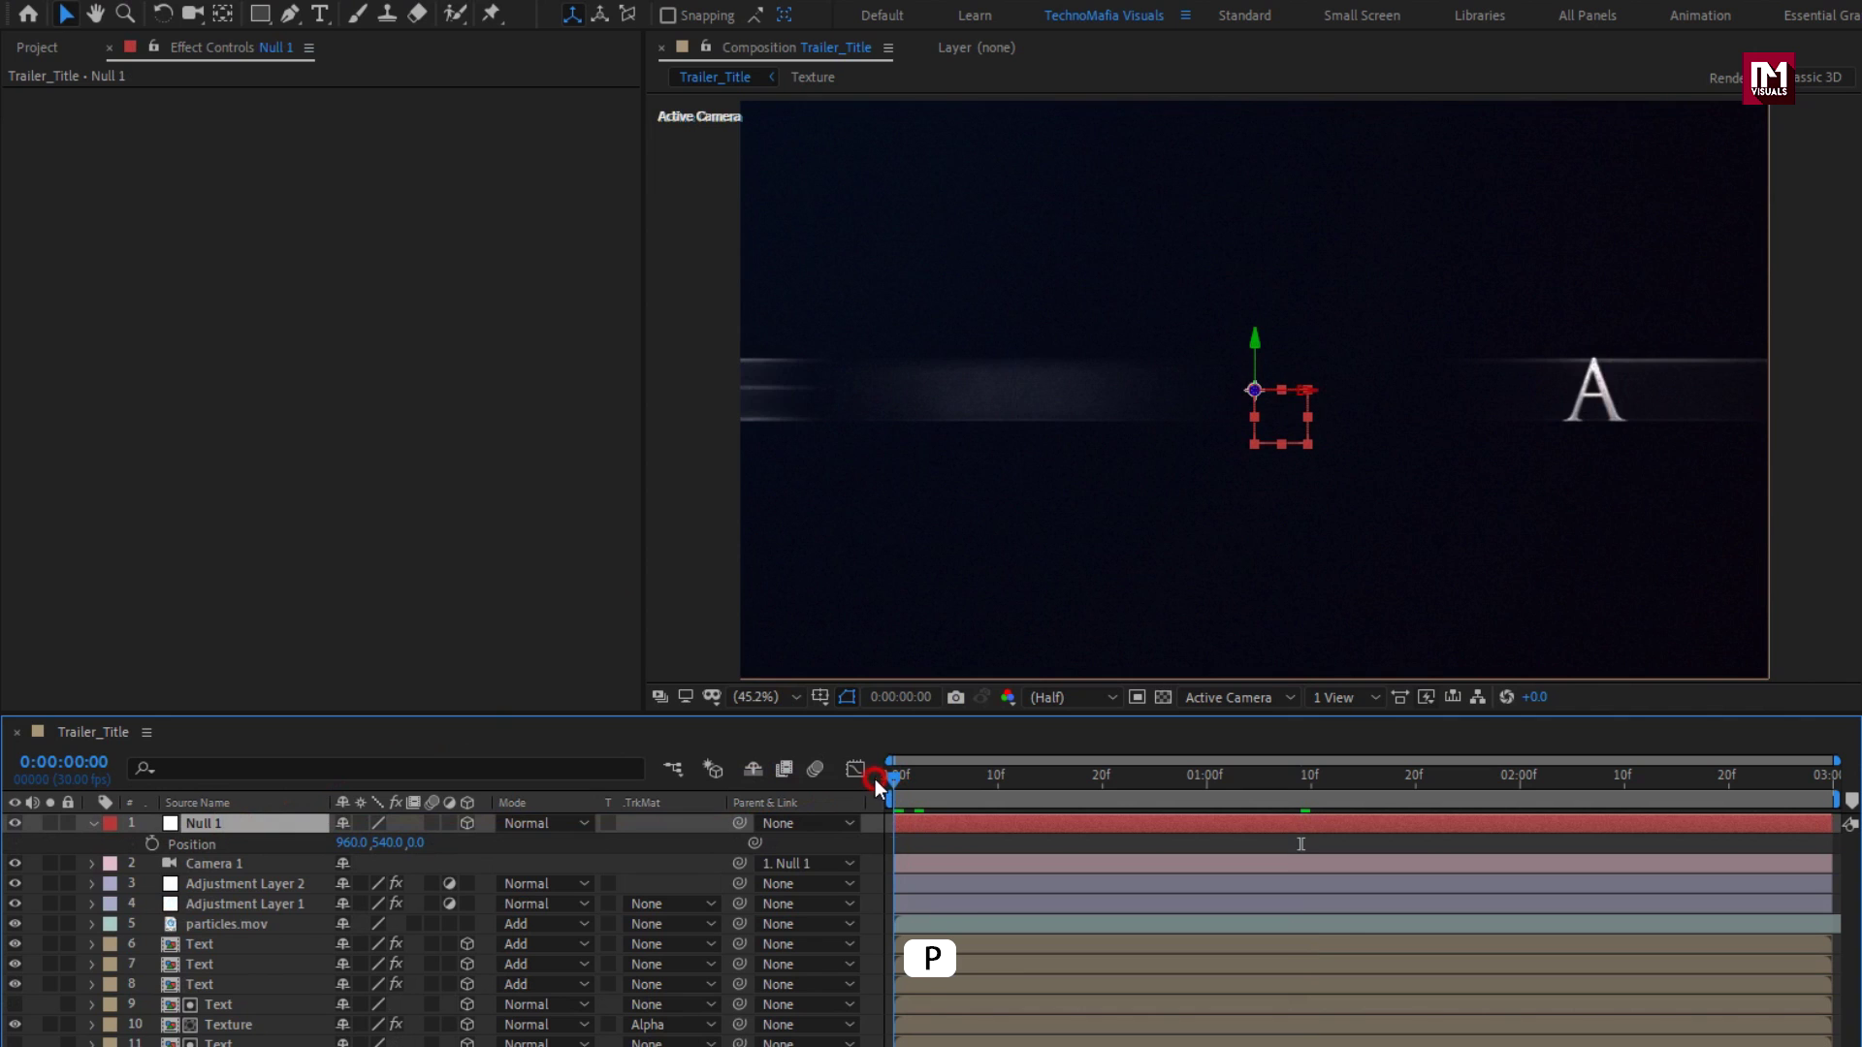
left_click(153, 843)
left_click_drag(1649, 781, 1826, 780)
left_click_drag(444, 841, 919, 837)
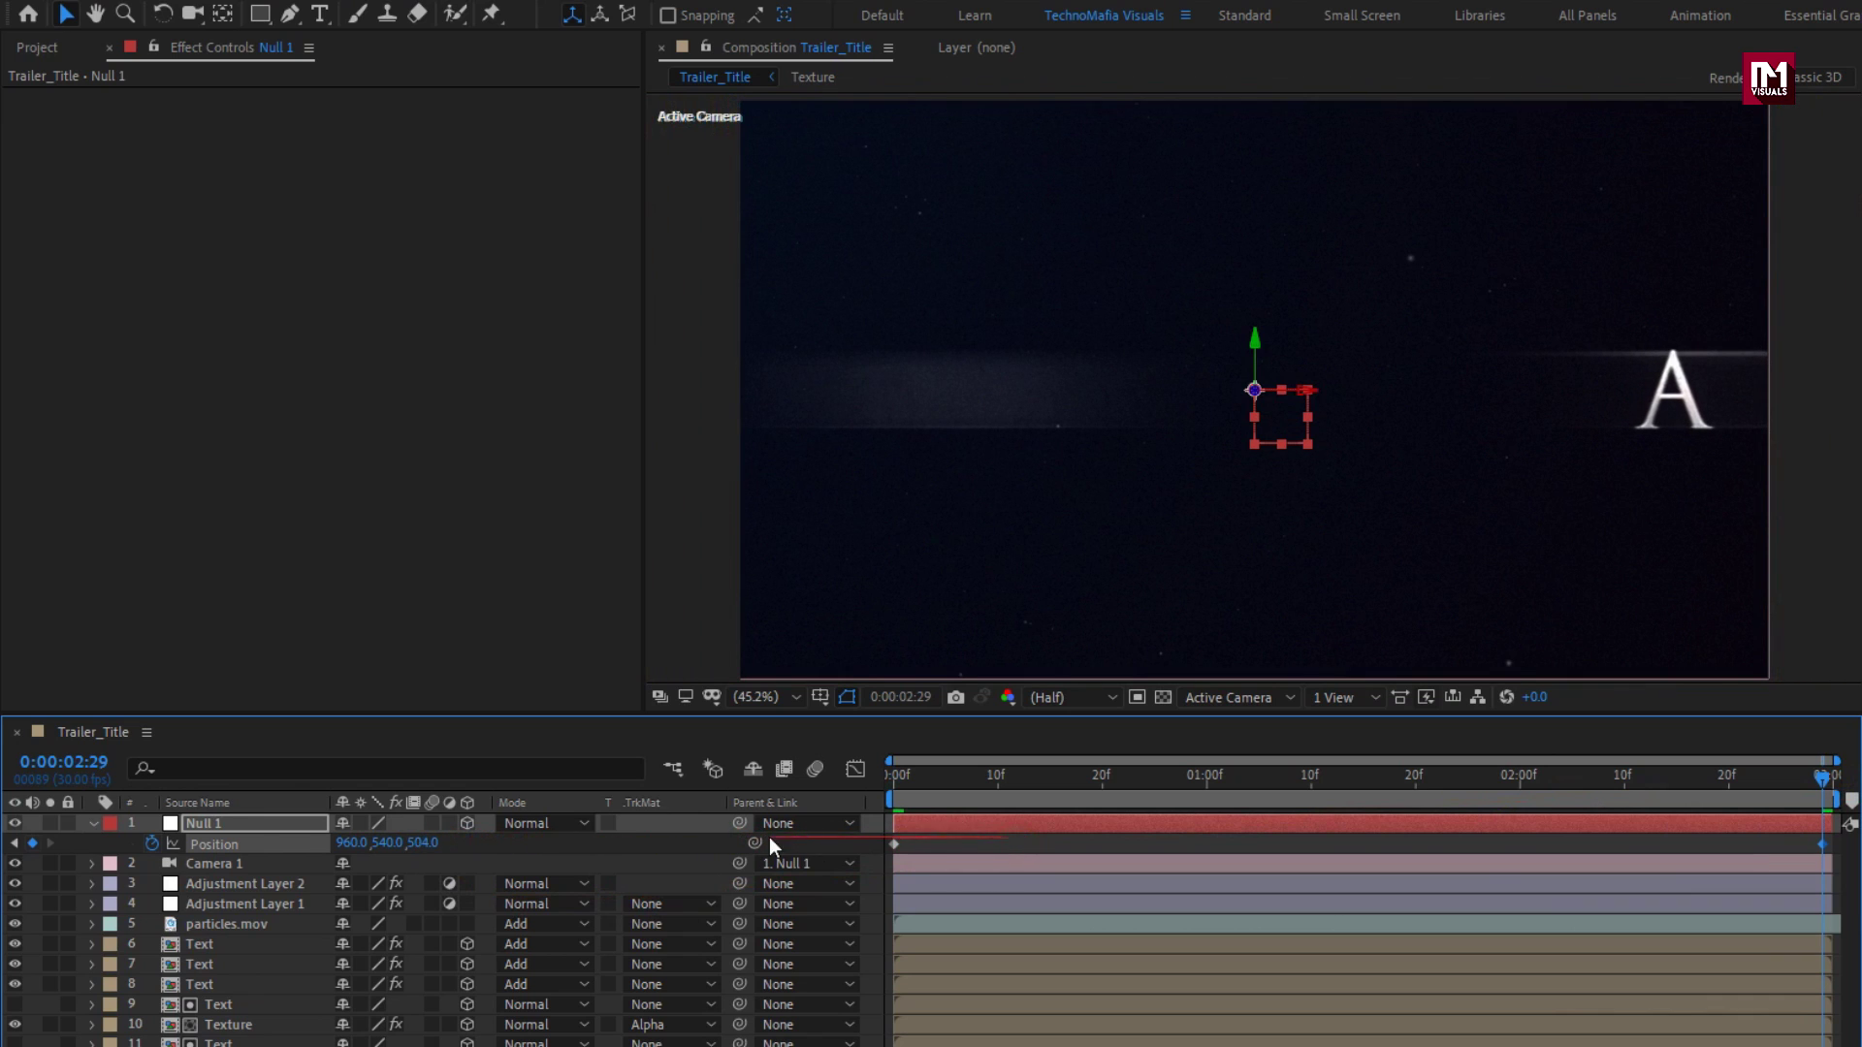
Step: Preview the camera push from the first frame
left_click_drag(896, 784, 889, 788)
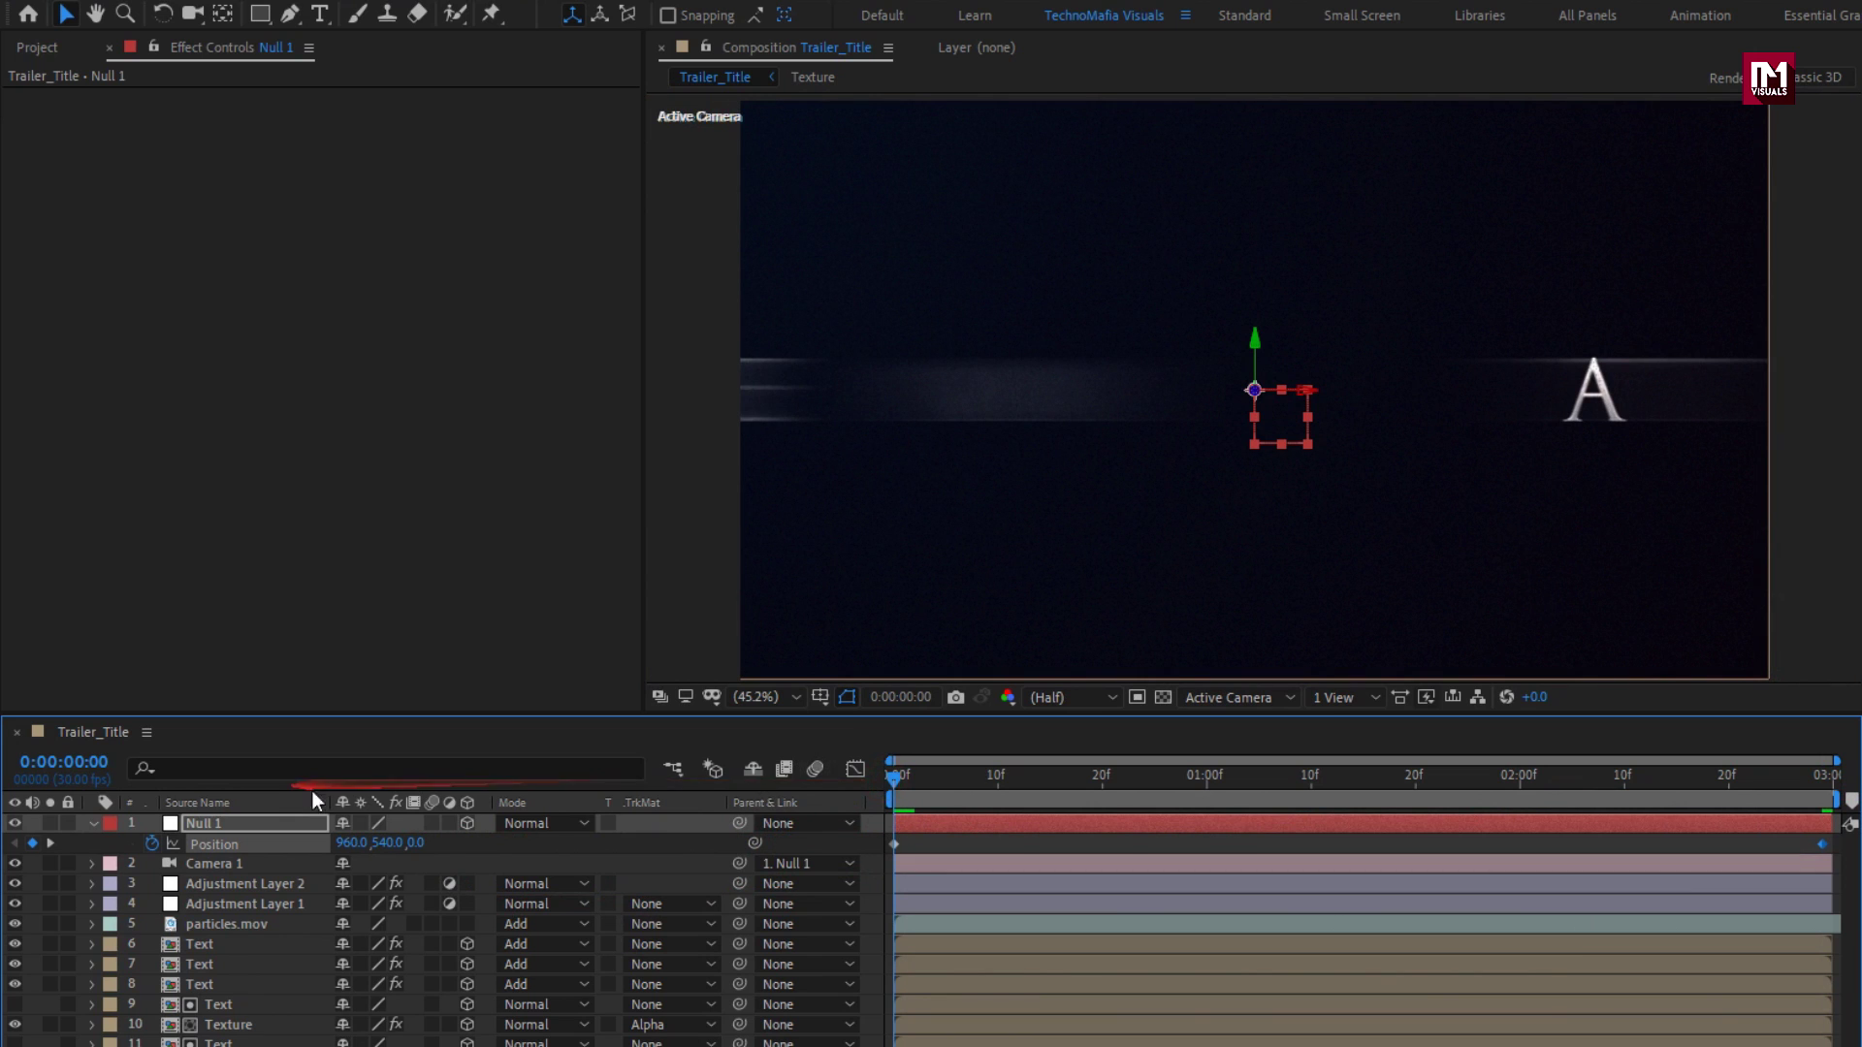
key("space")
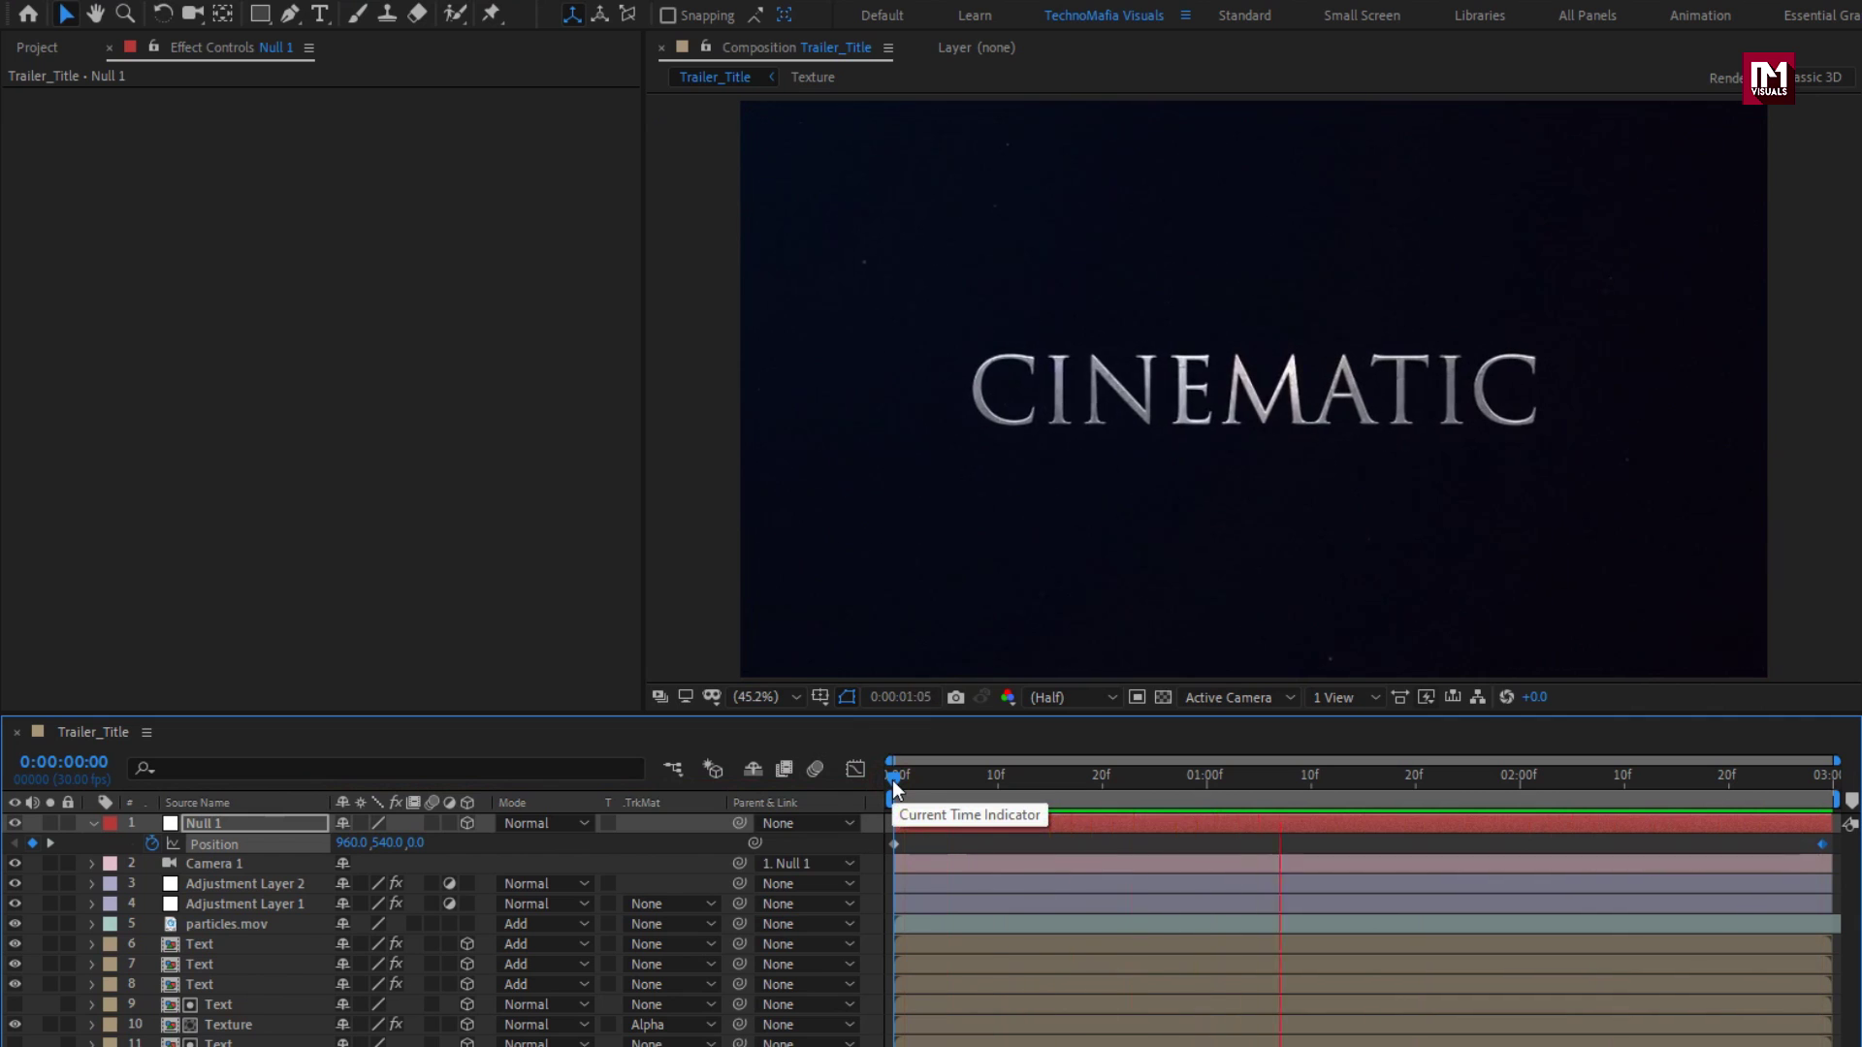
key("space")
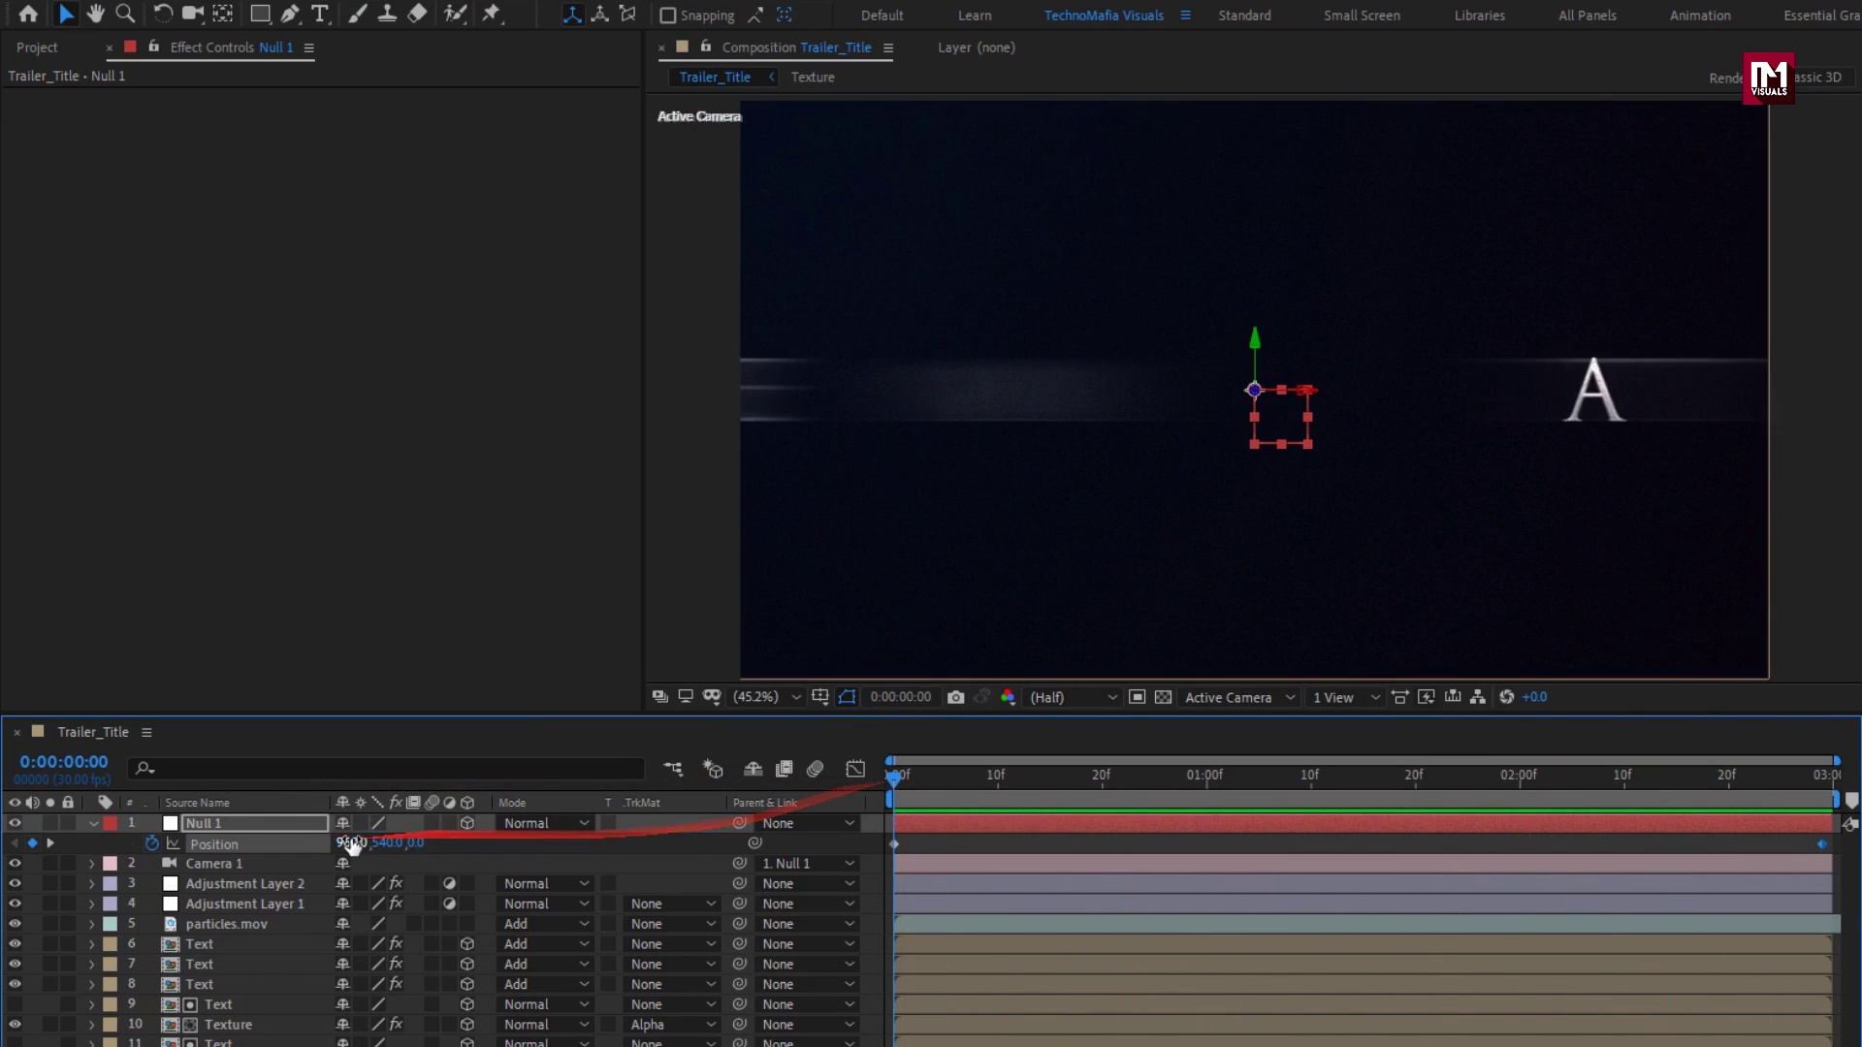
left_click(93, 822)
Step: Create a black solid layer named Frame
right_click(464, 842)
mouse_move(661, 855)
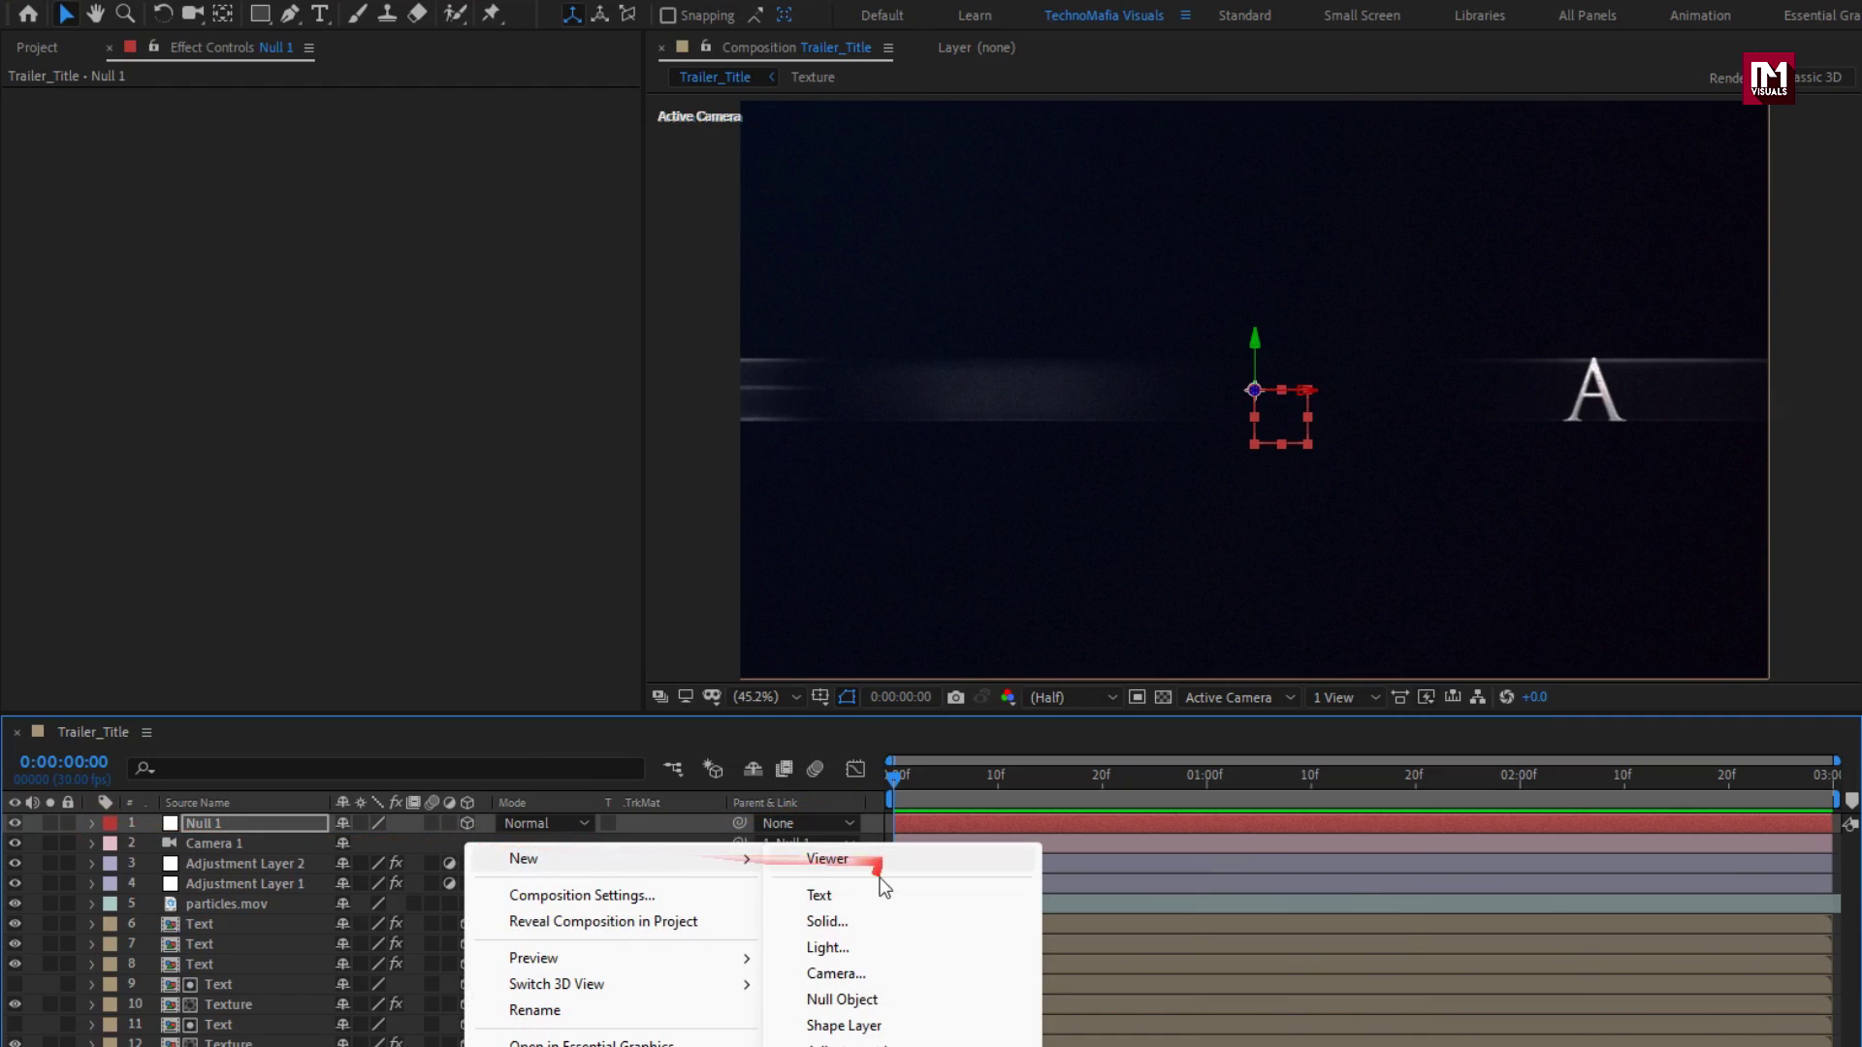
left_click(871, 921)
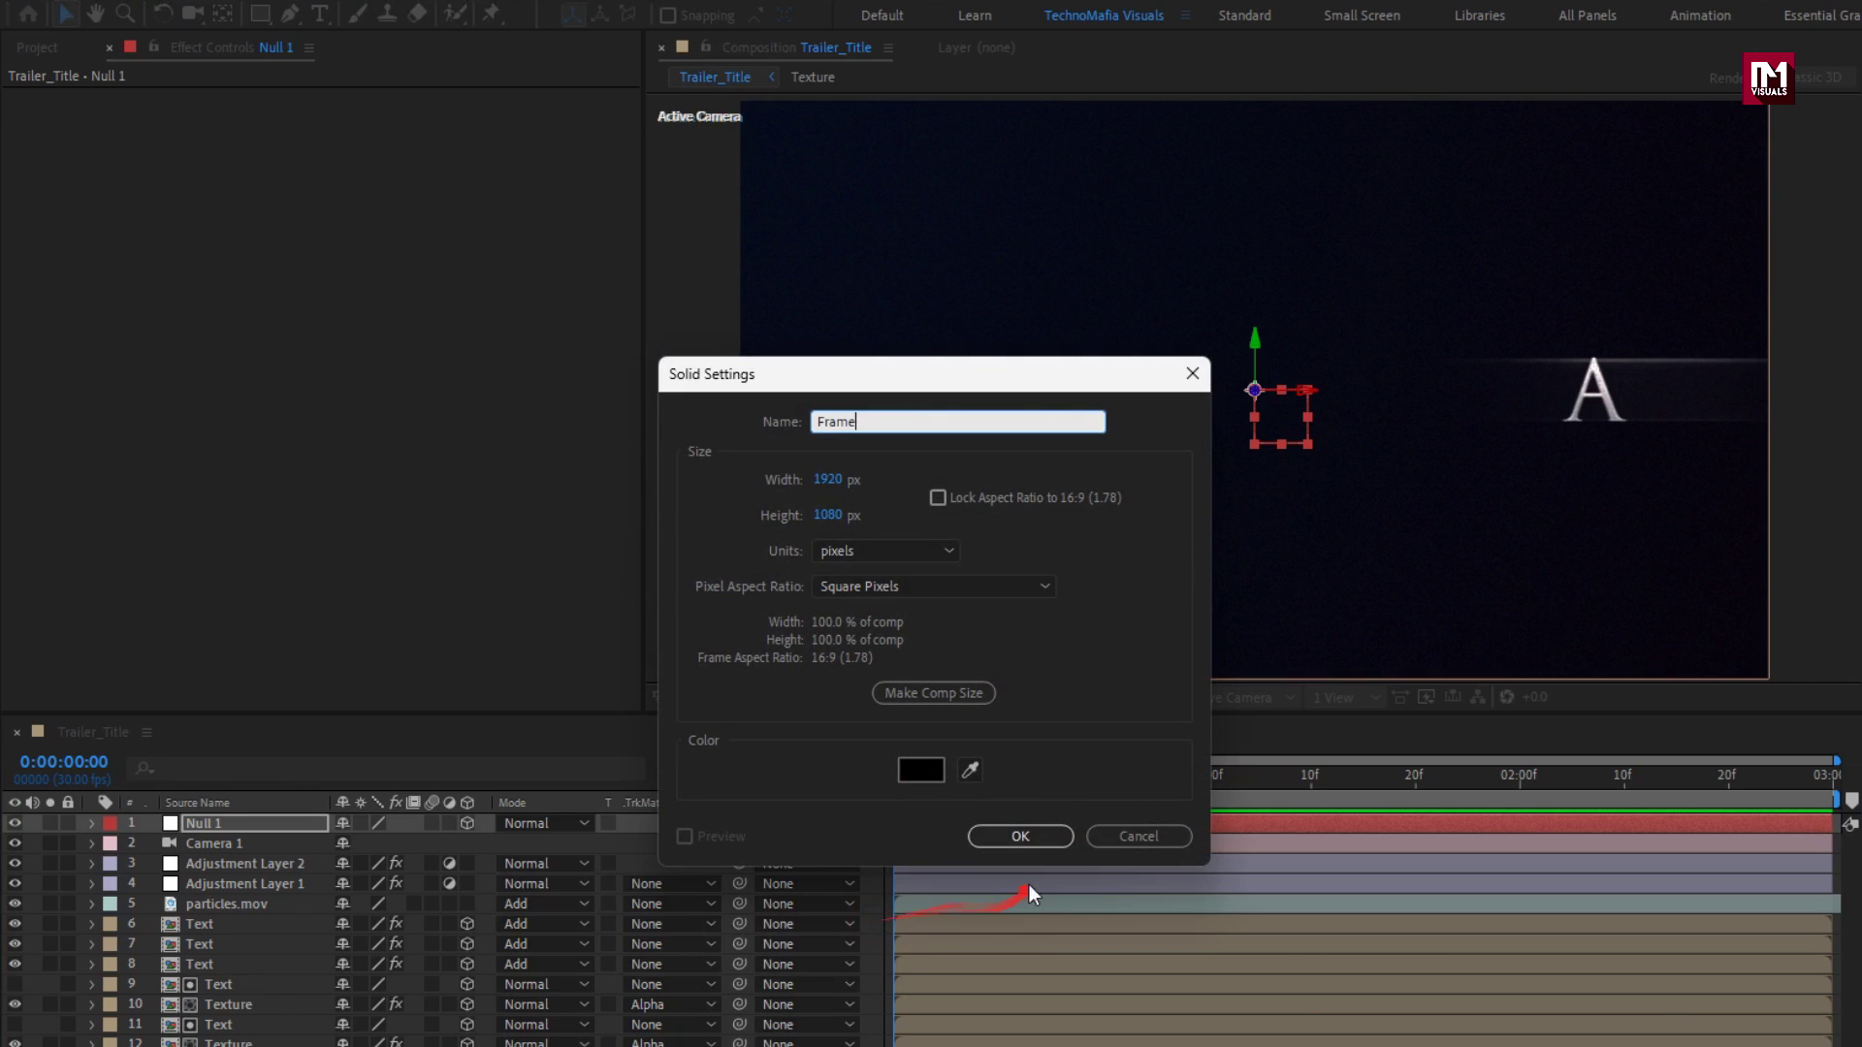
left_click(1019, 836)
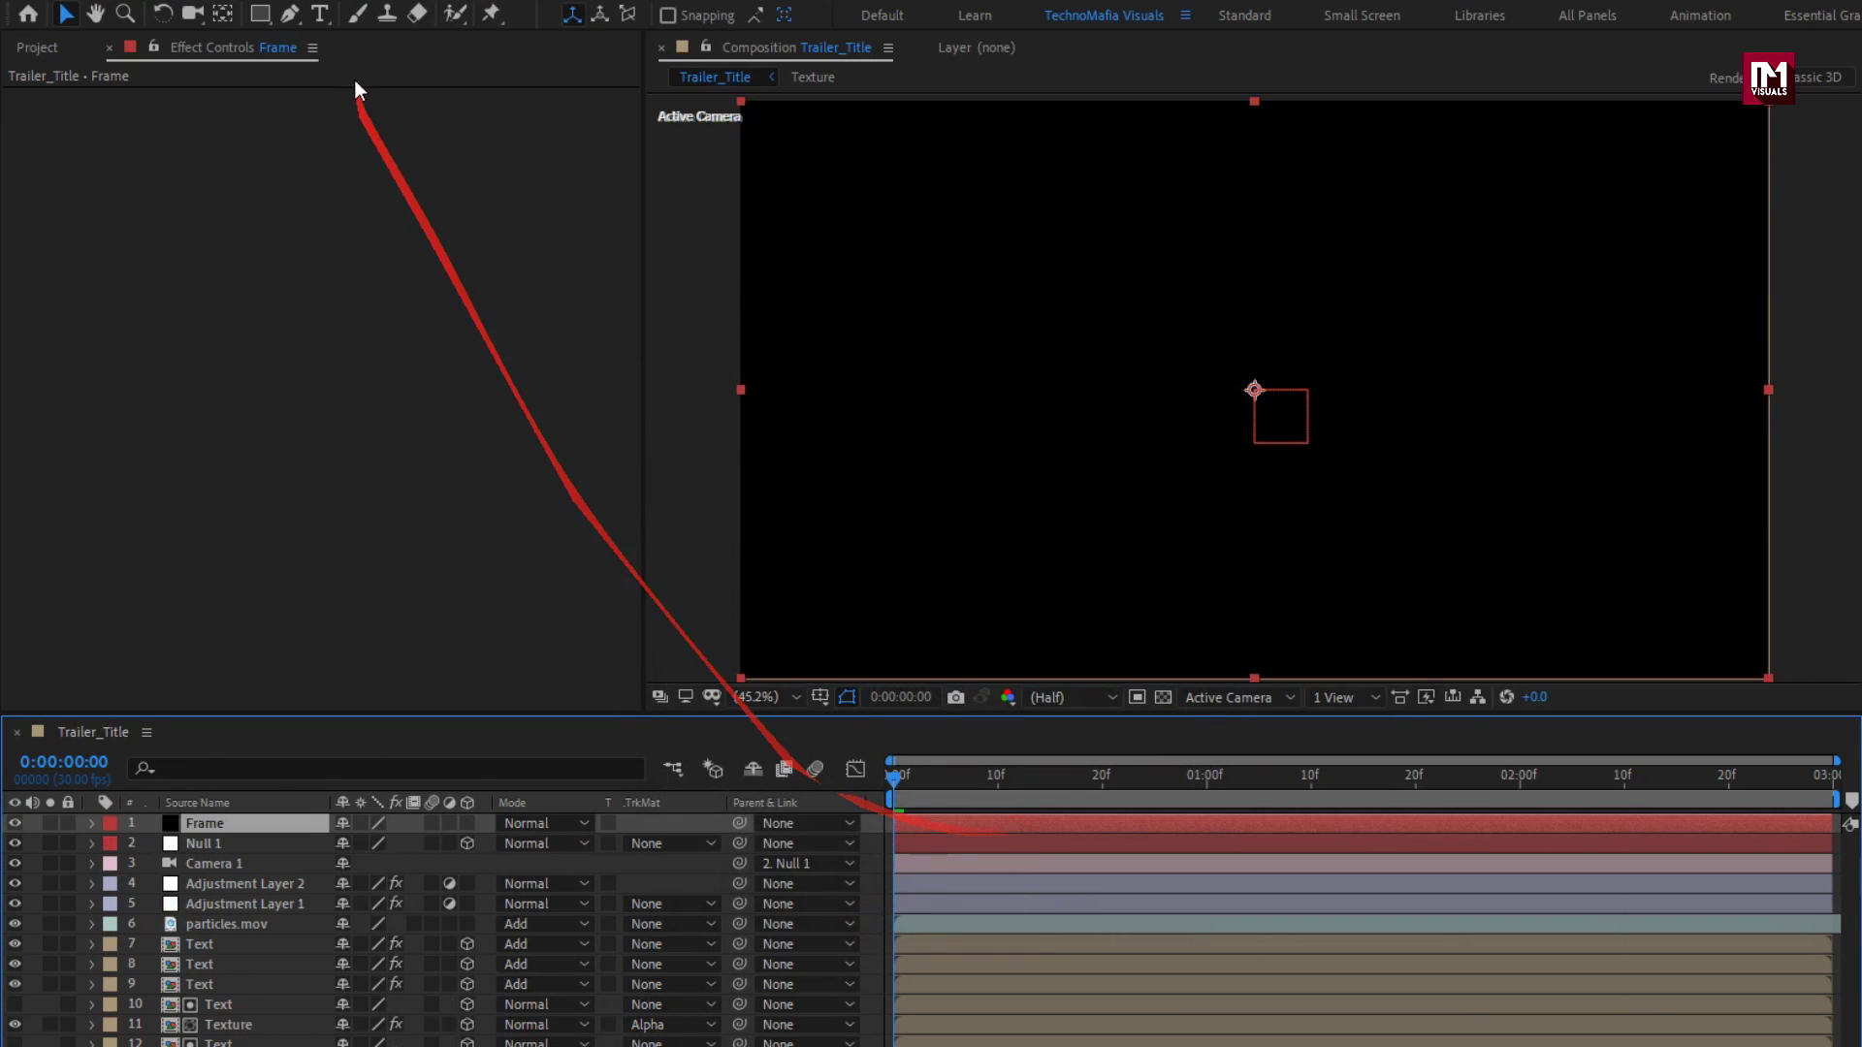
Step: Add a rectangle mask bounded at 10% top and 90% bottom of source
double_click(259, 15)
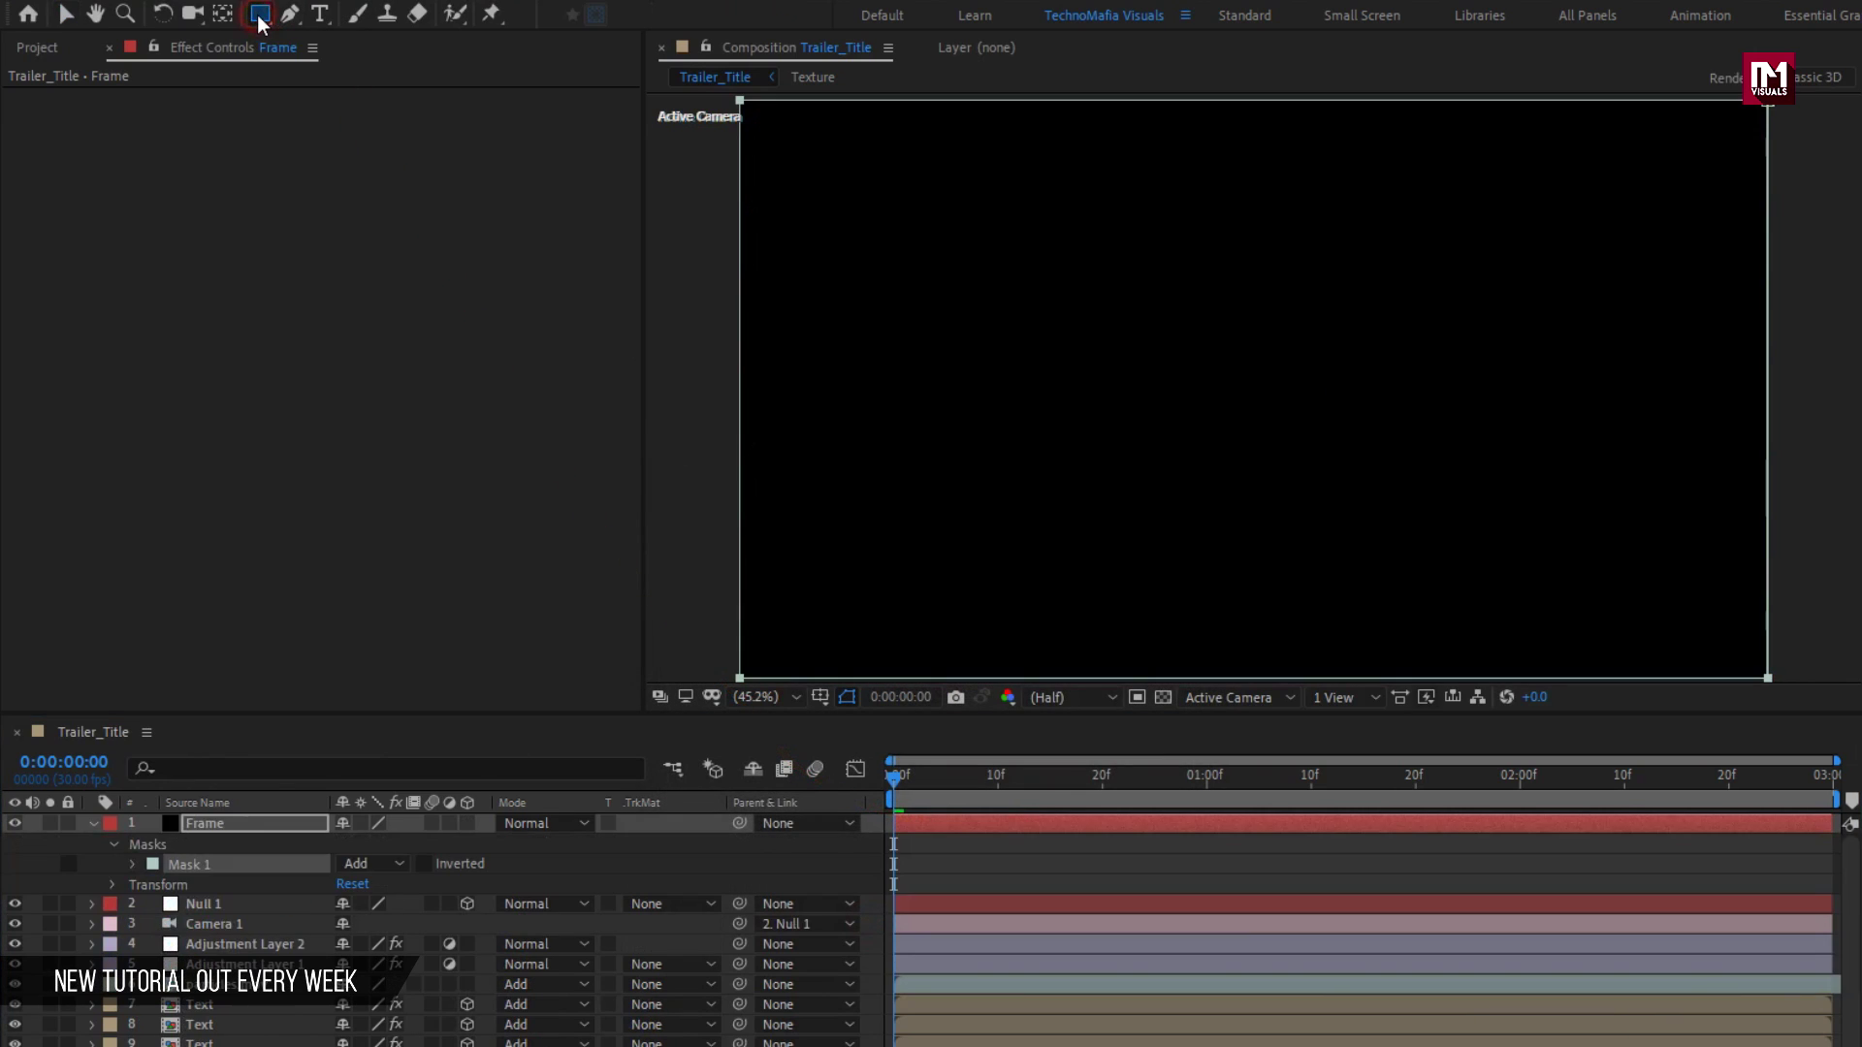
left_click(274, 883)
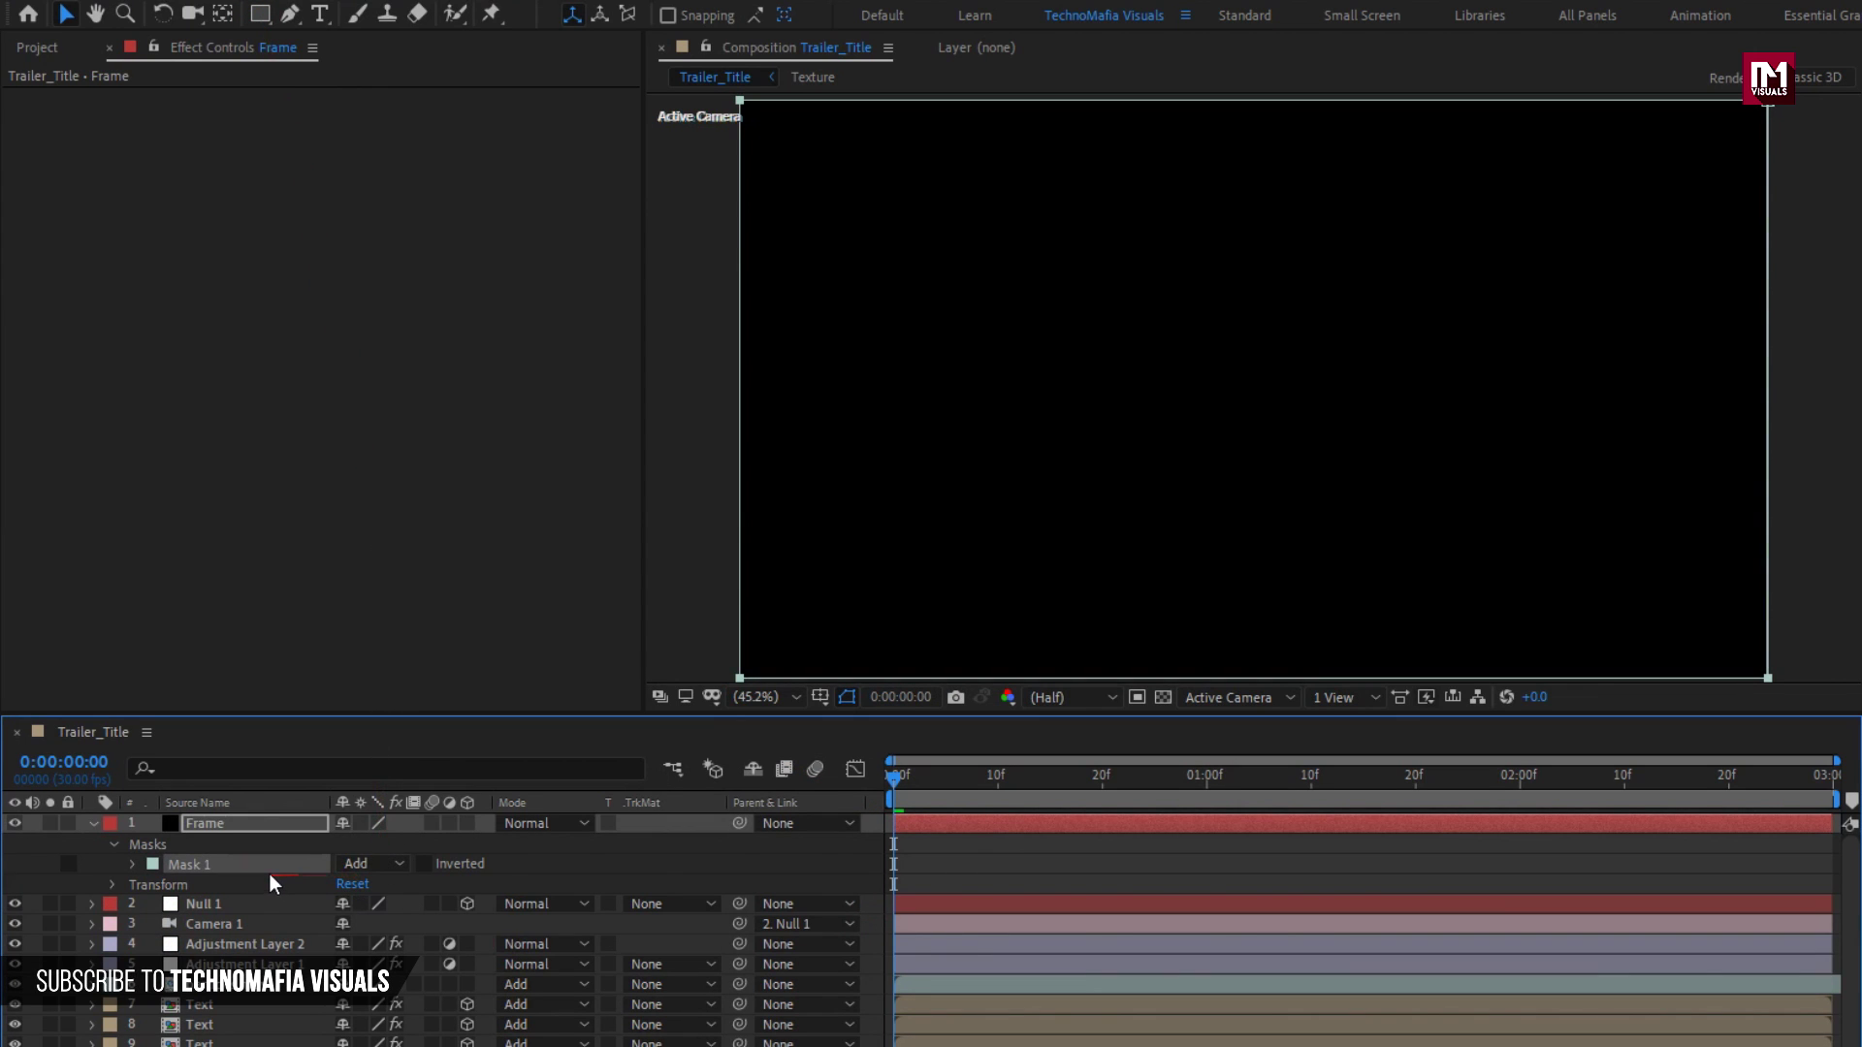
left_click(132, 864)
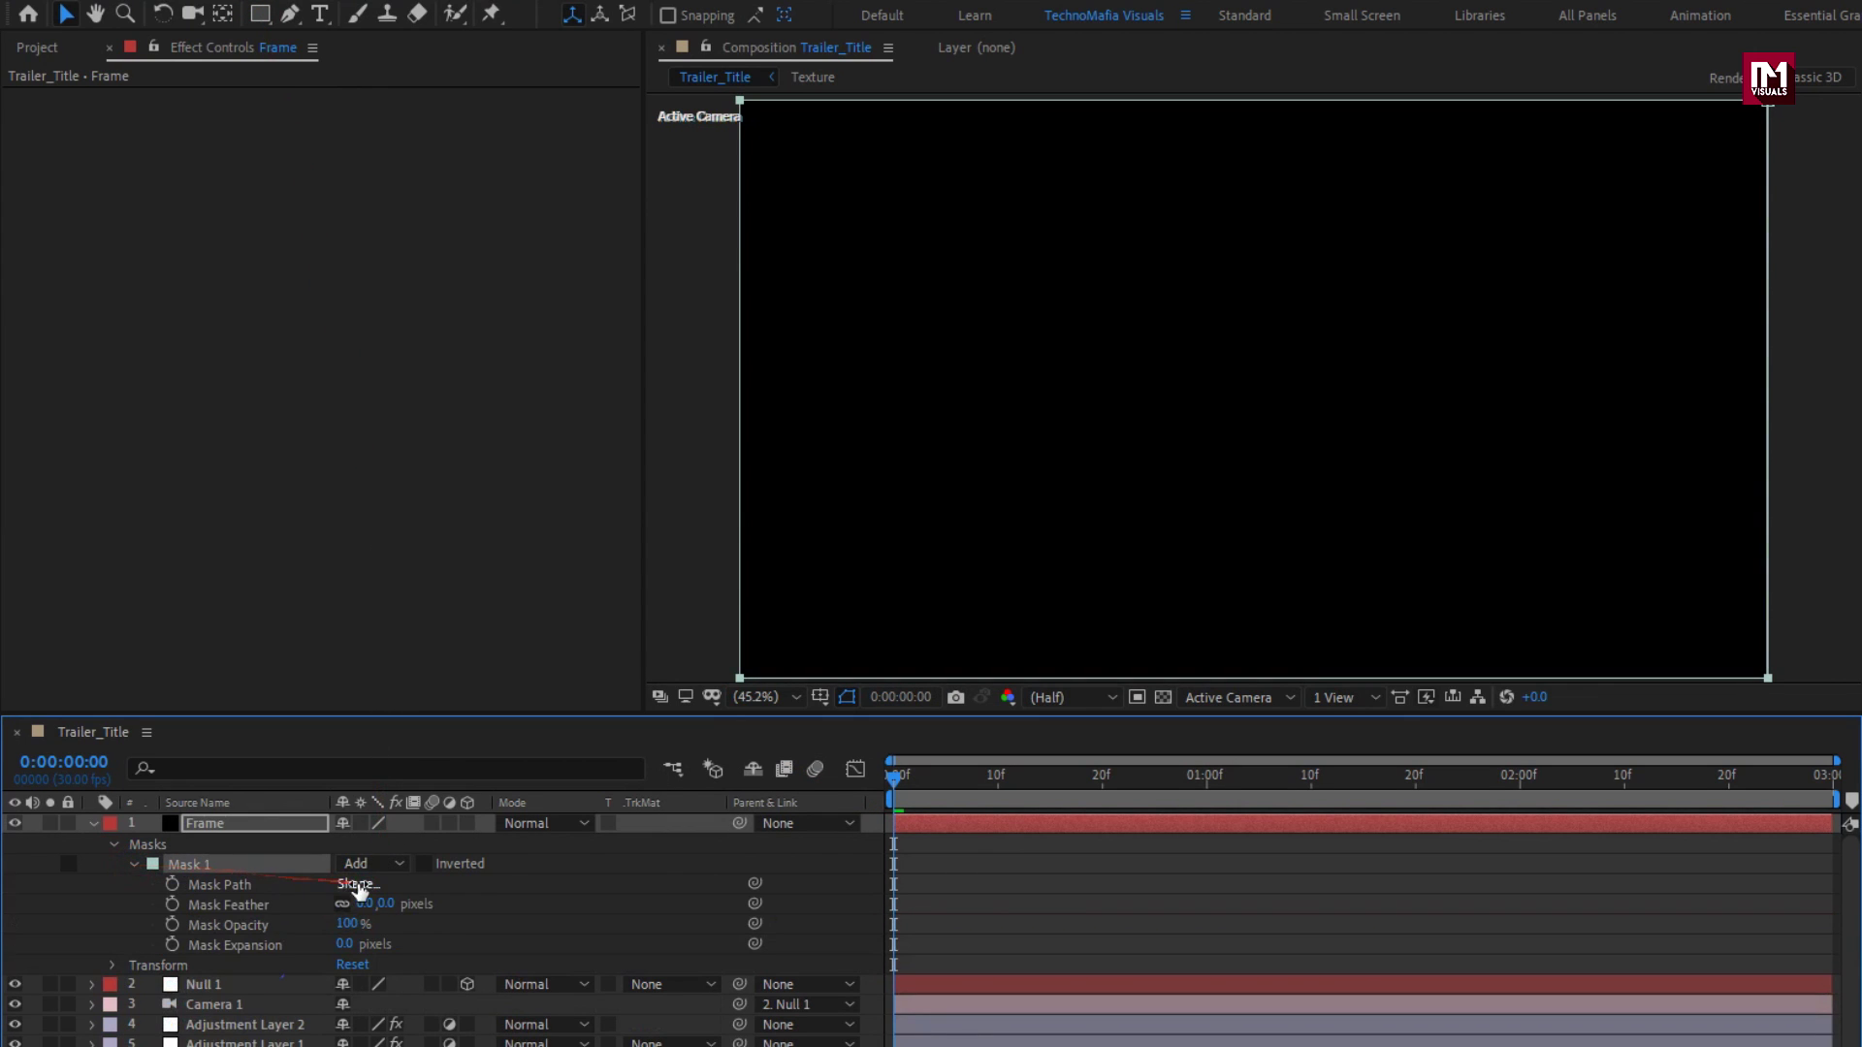
left_click(356, 885)
left_click(1149, 562)
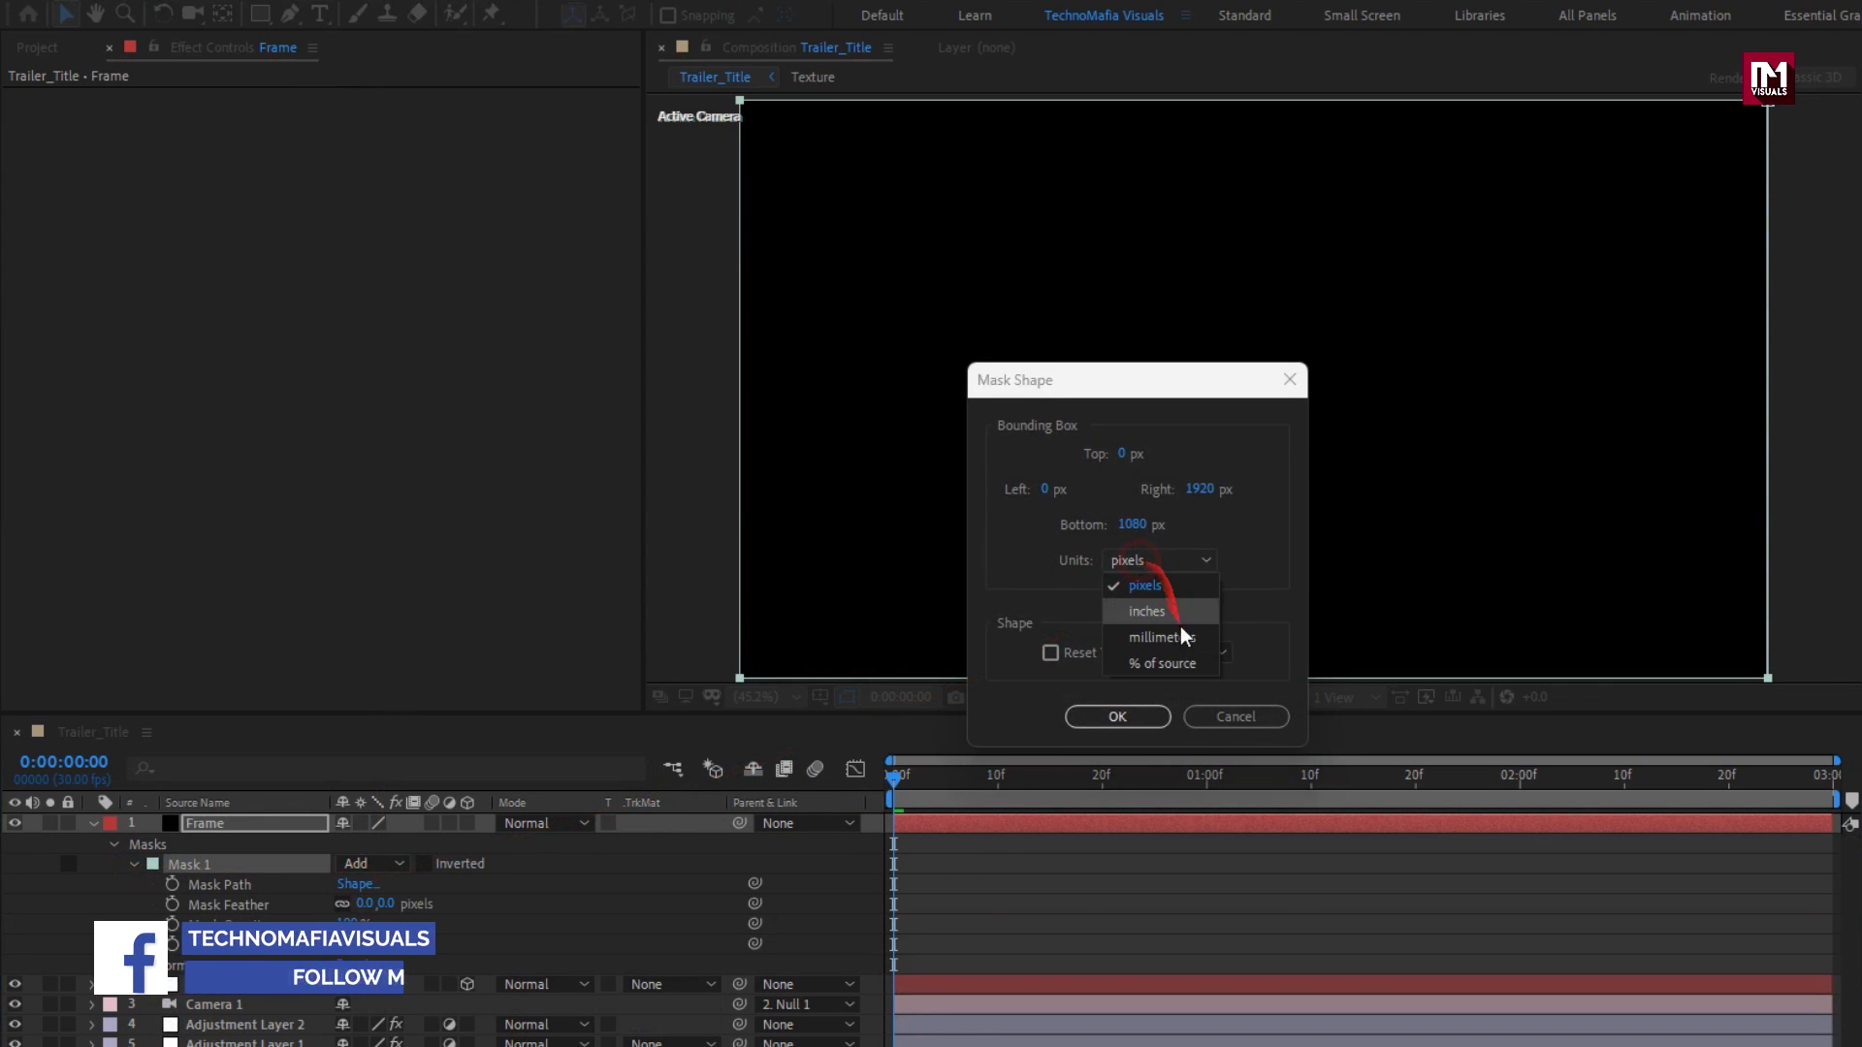
left_click(1183, 665)
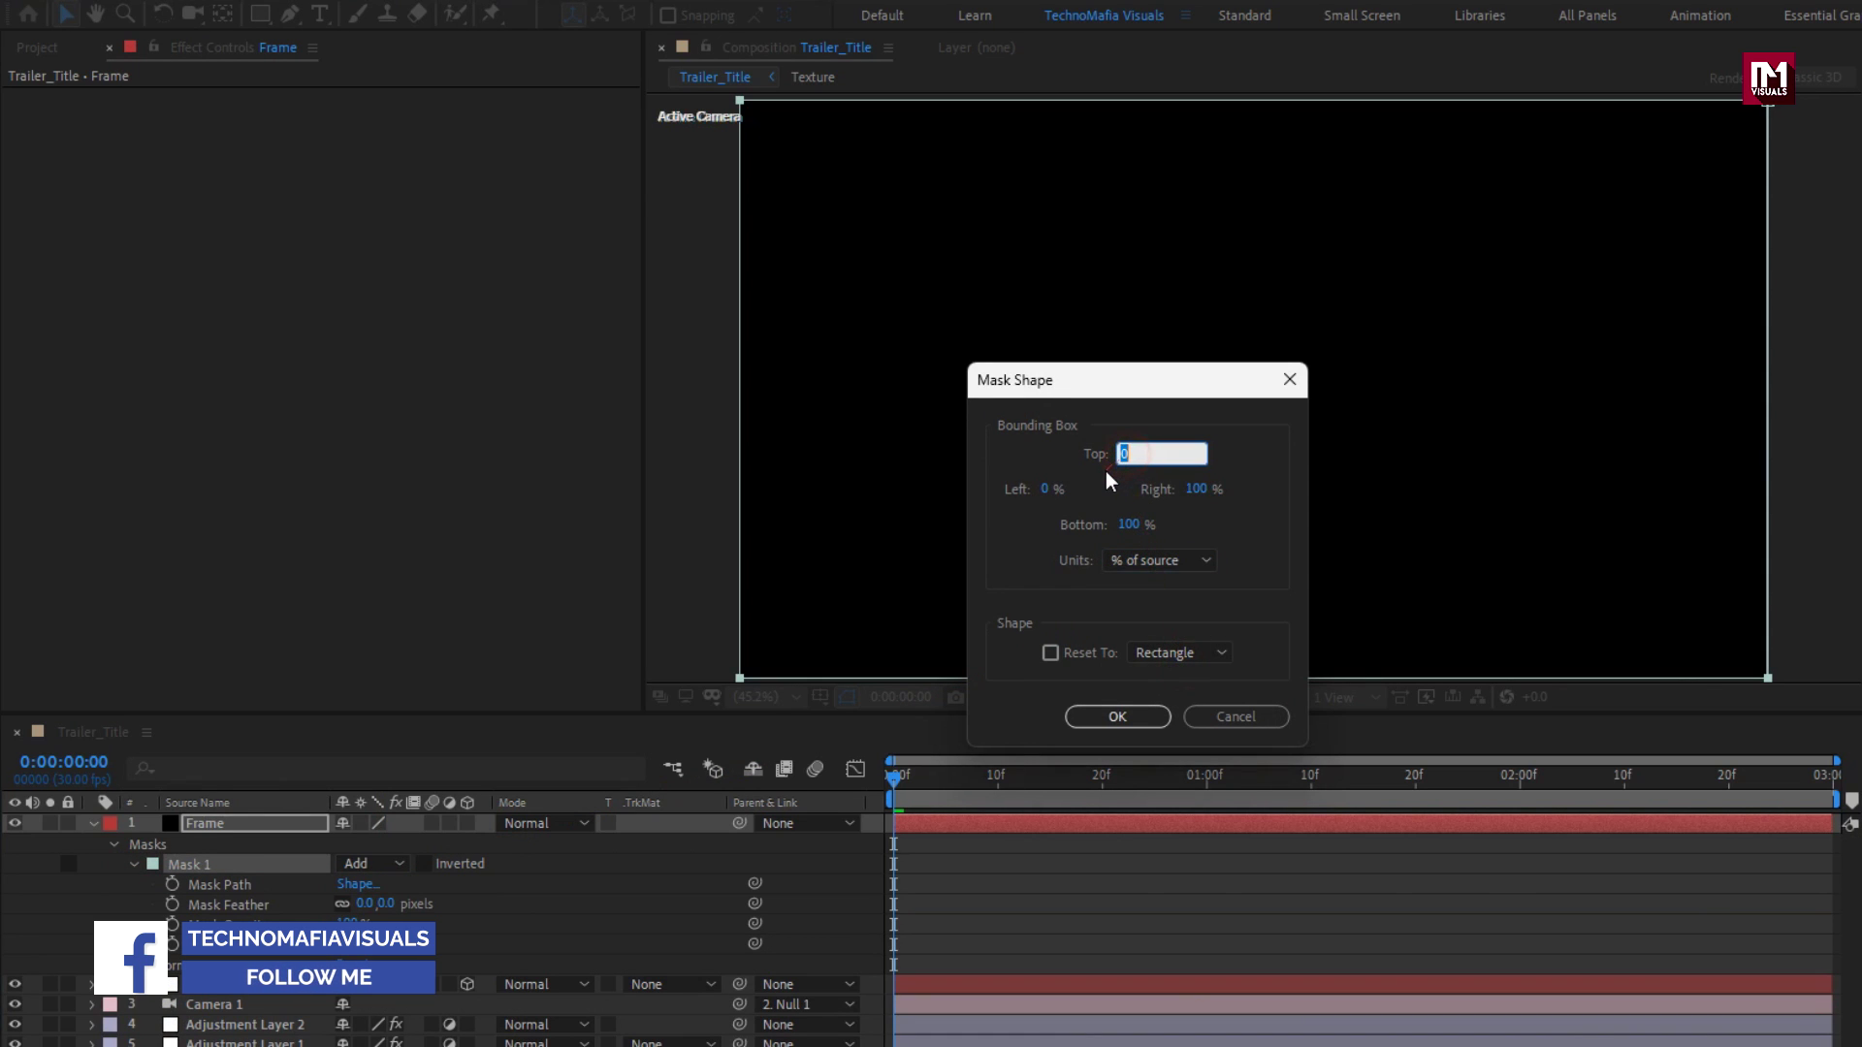
type("10")
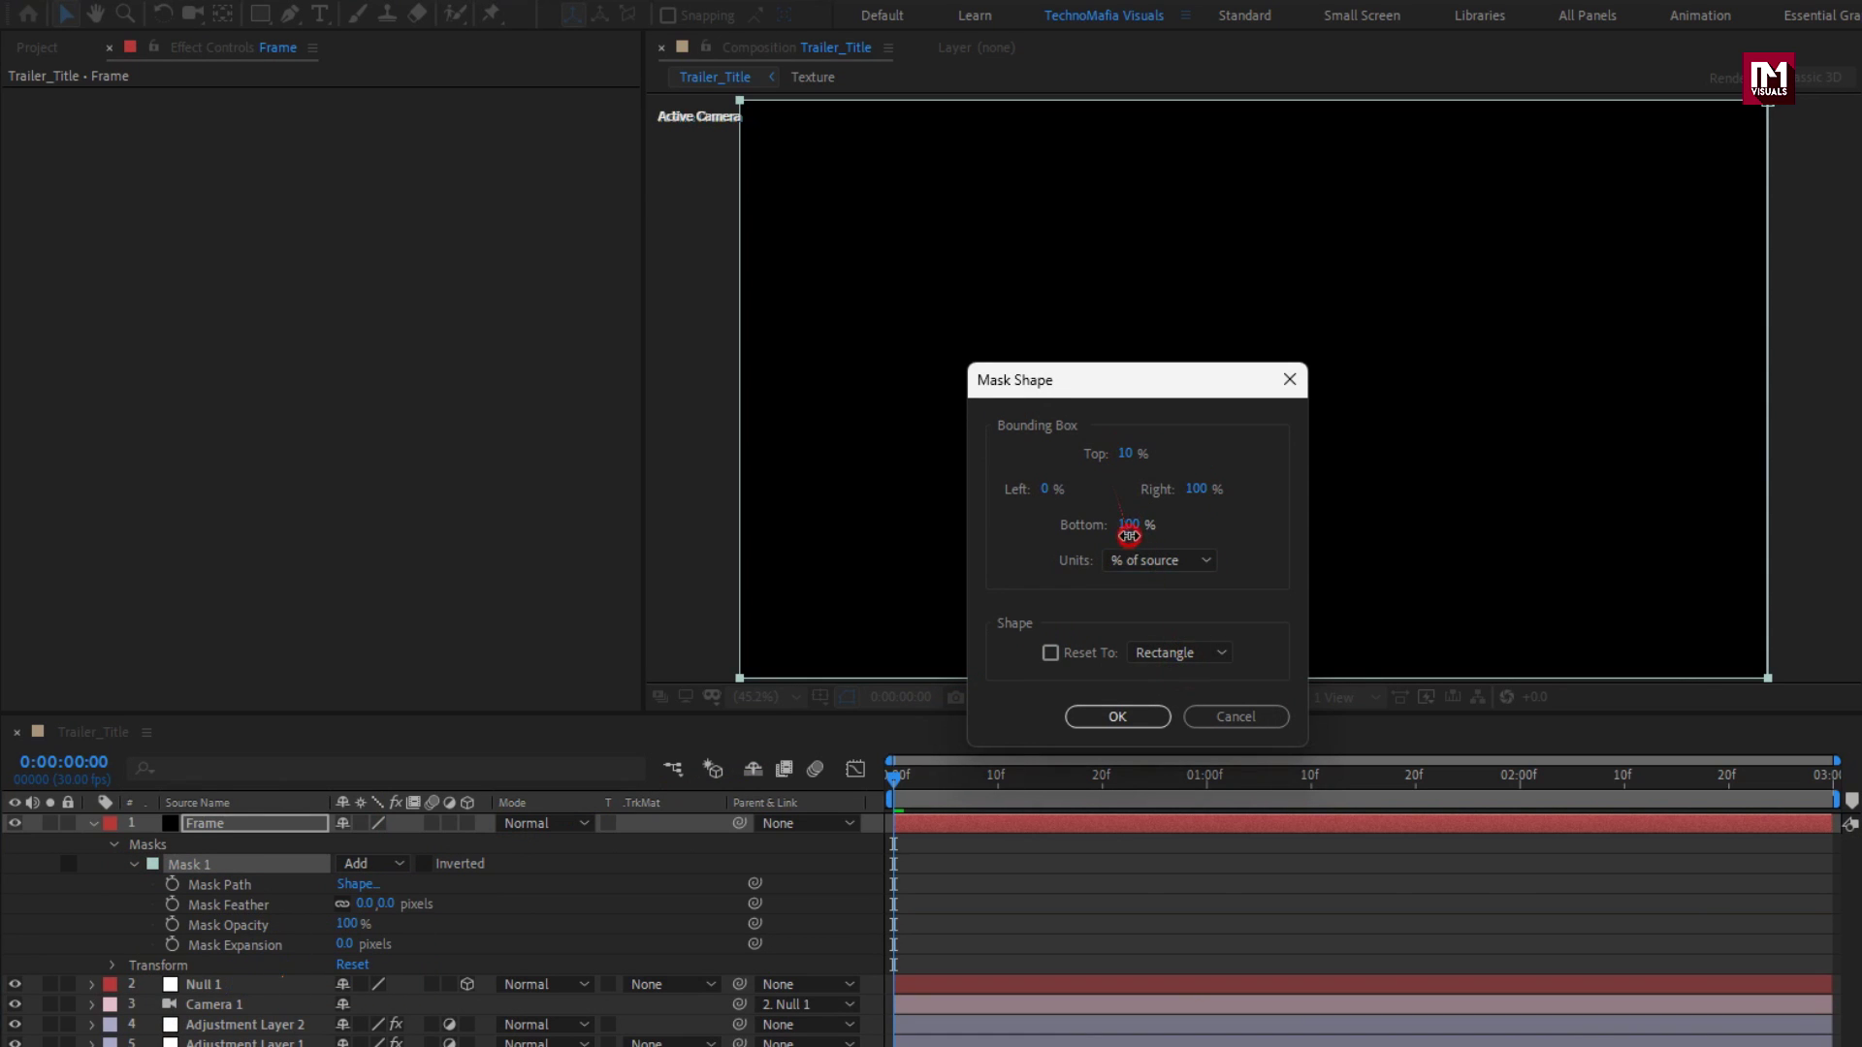
type("90")
left_click(1111, 716)
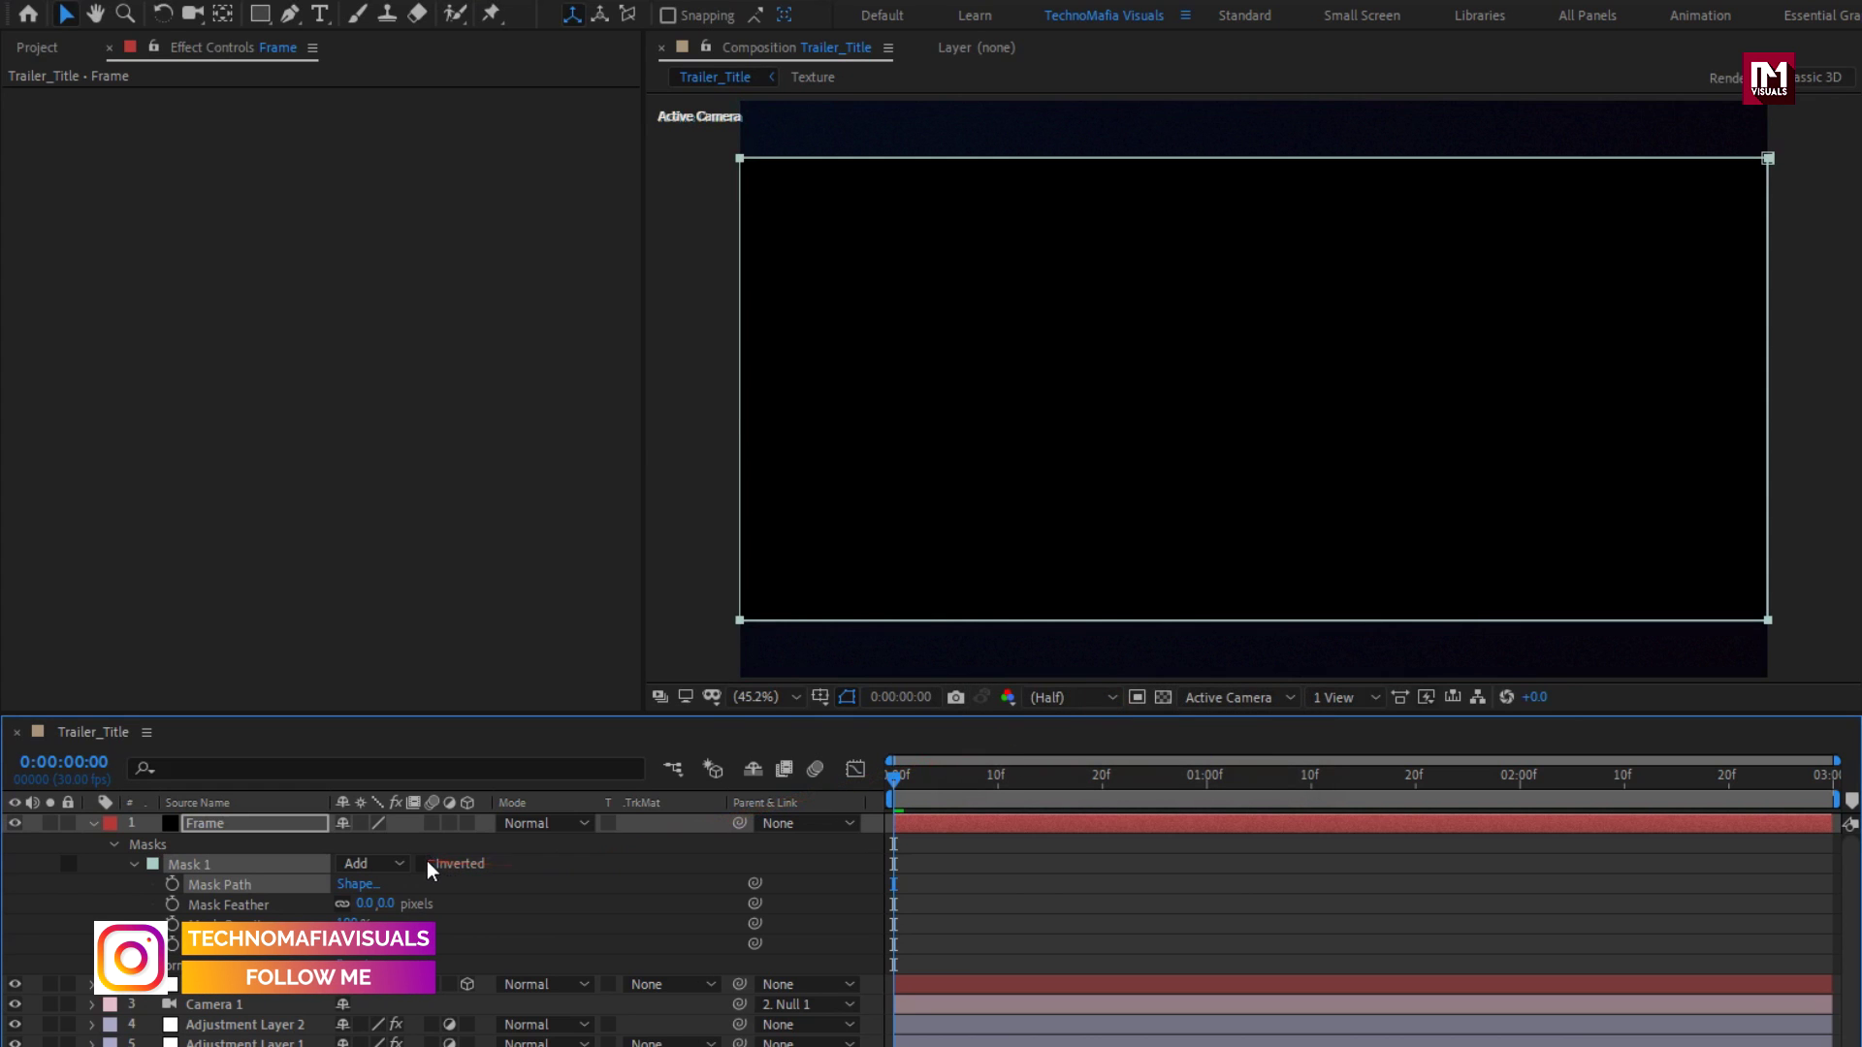
Step: Invert the mask to leave letterbox bars and preview the animation
left_click(427, 864)
left_click(94, 824)
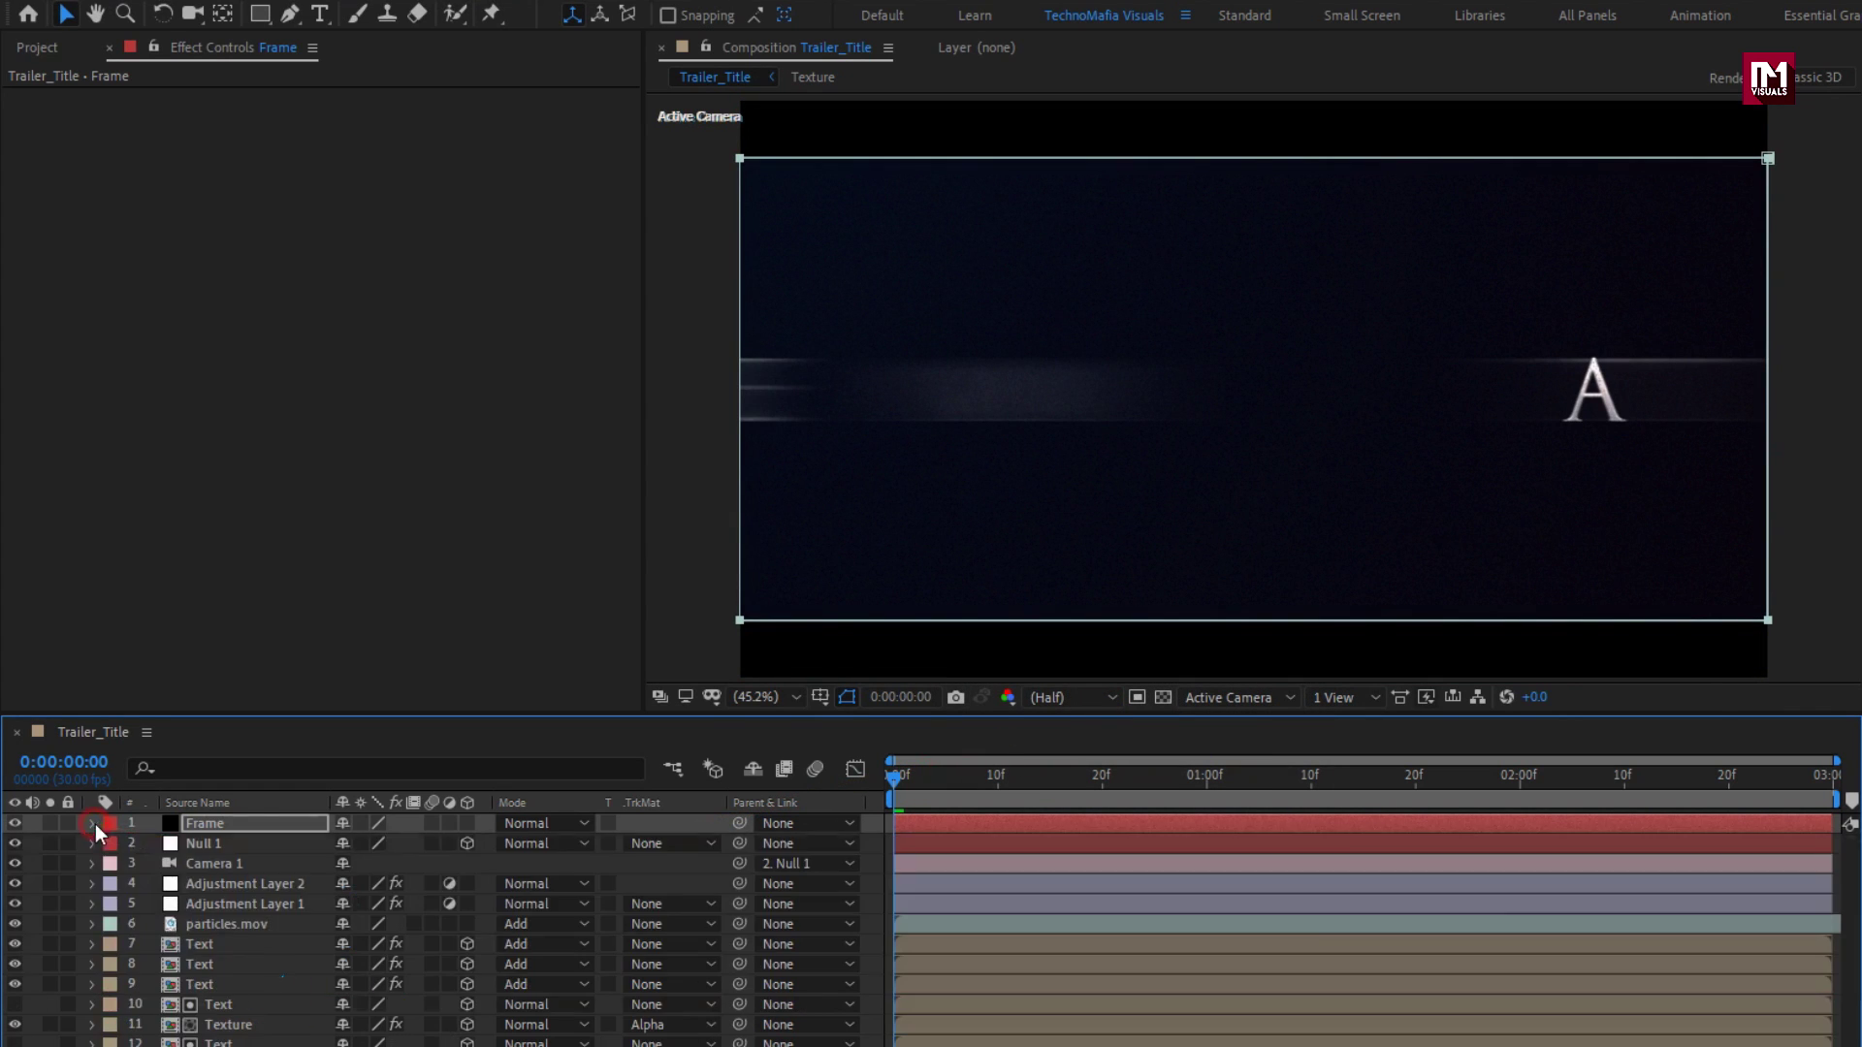
key("space")
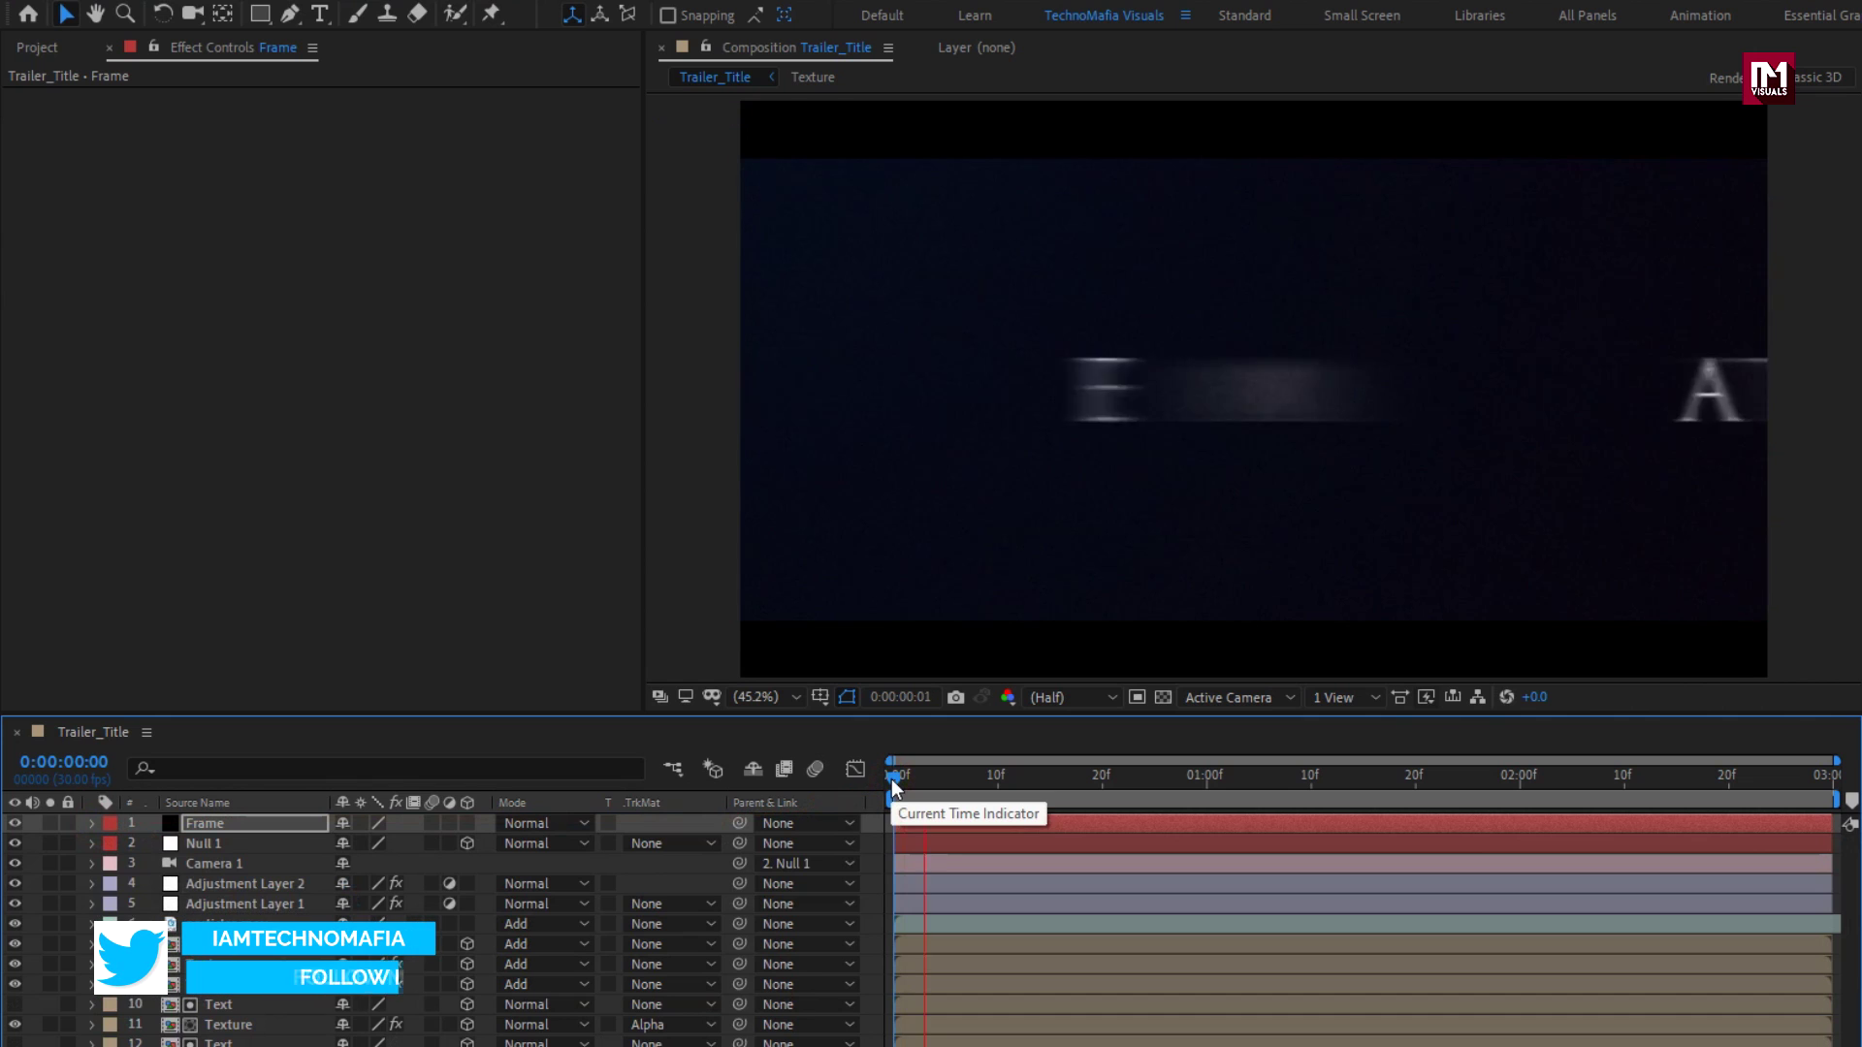